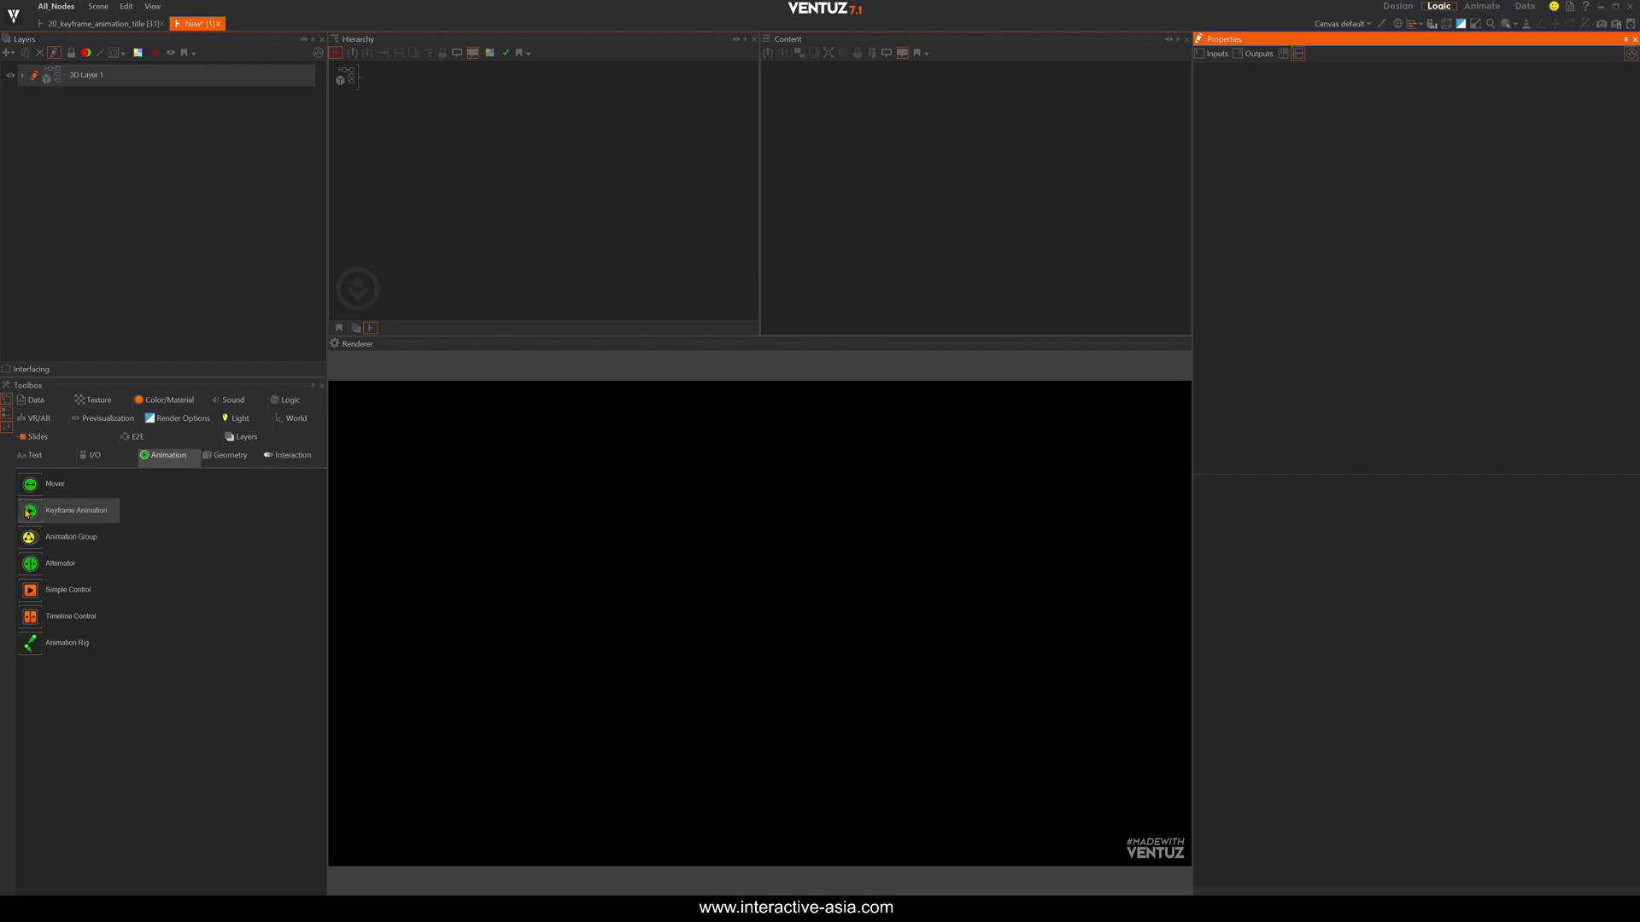
Add a Keyframe Animation node to the content area and an Axis to the 3D layer's hierarchy.
drag(27, 512, 880, 166)
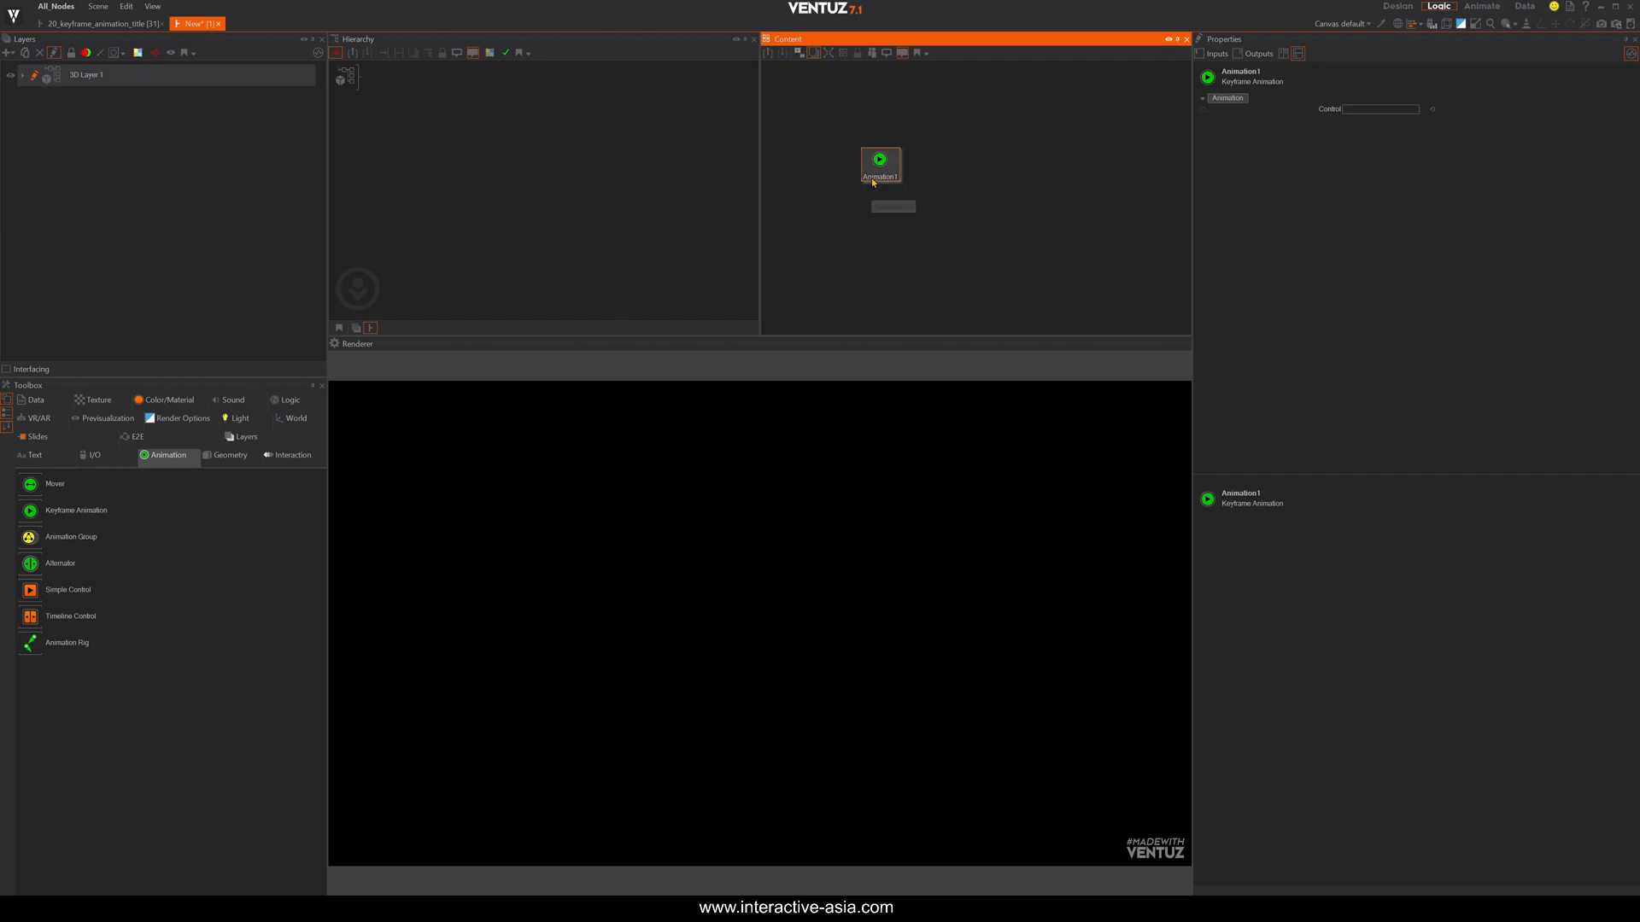
drag(889, 172, 971, 171)
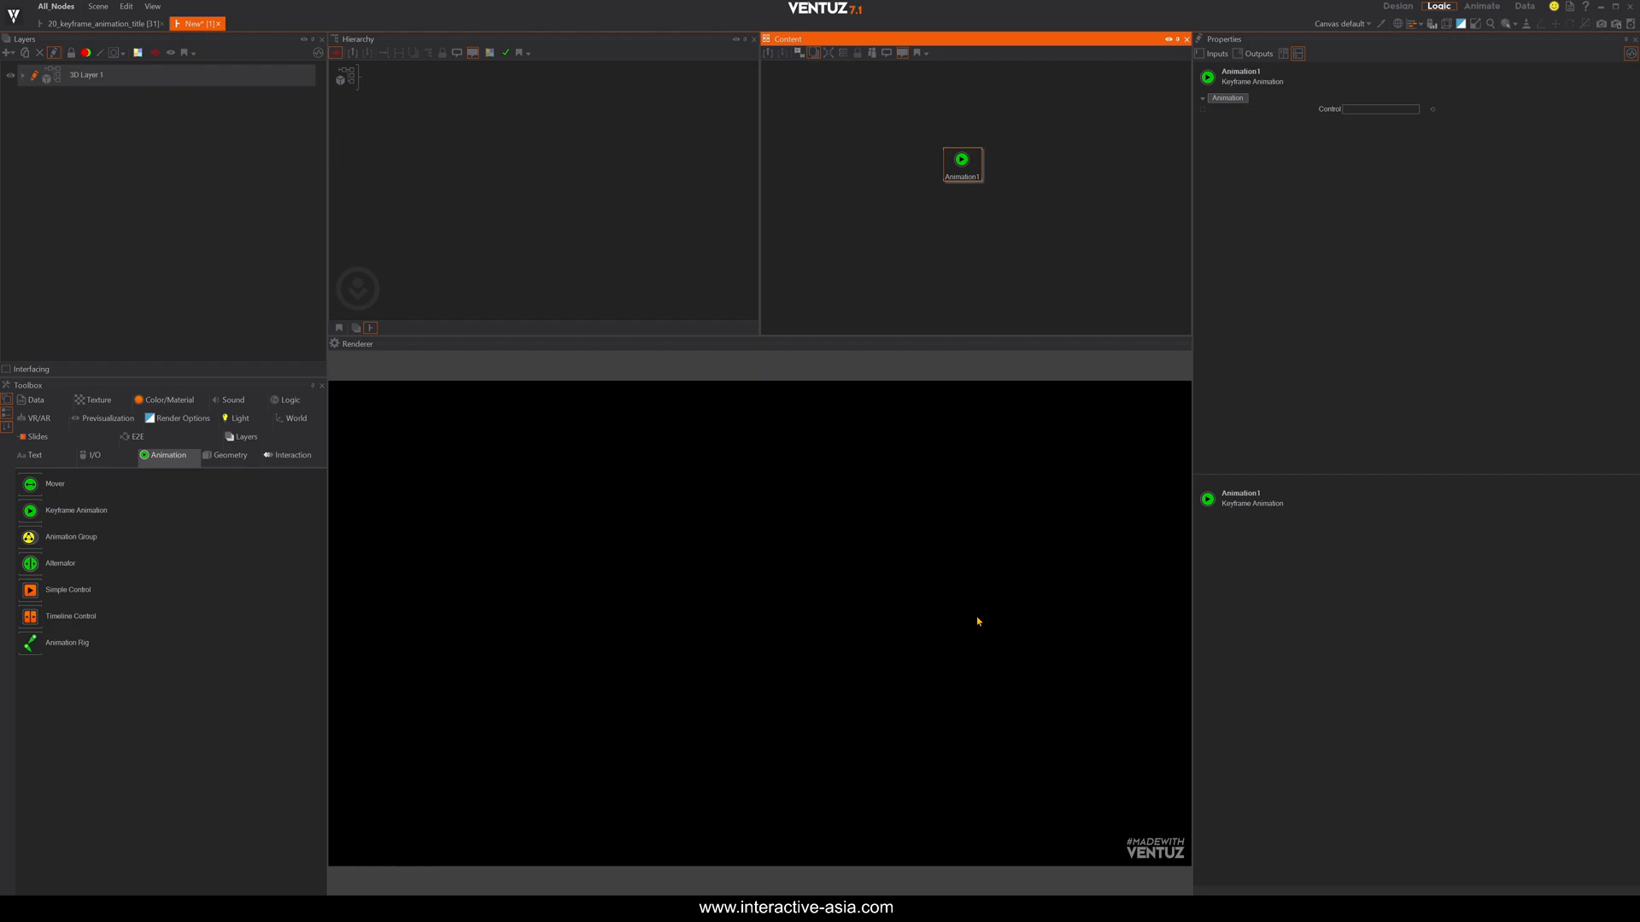
click(424, 165)
text(ax)
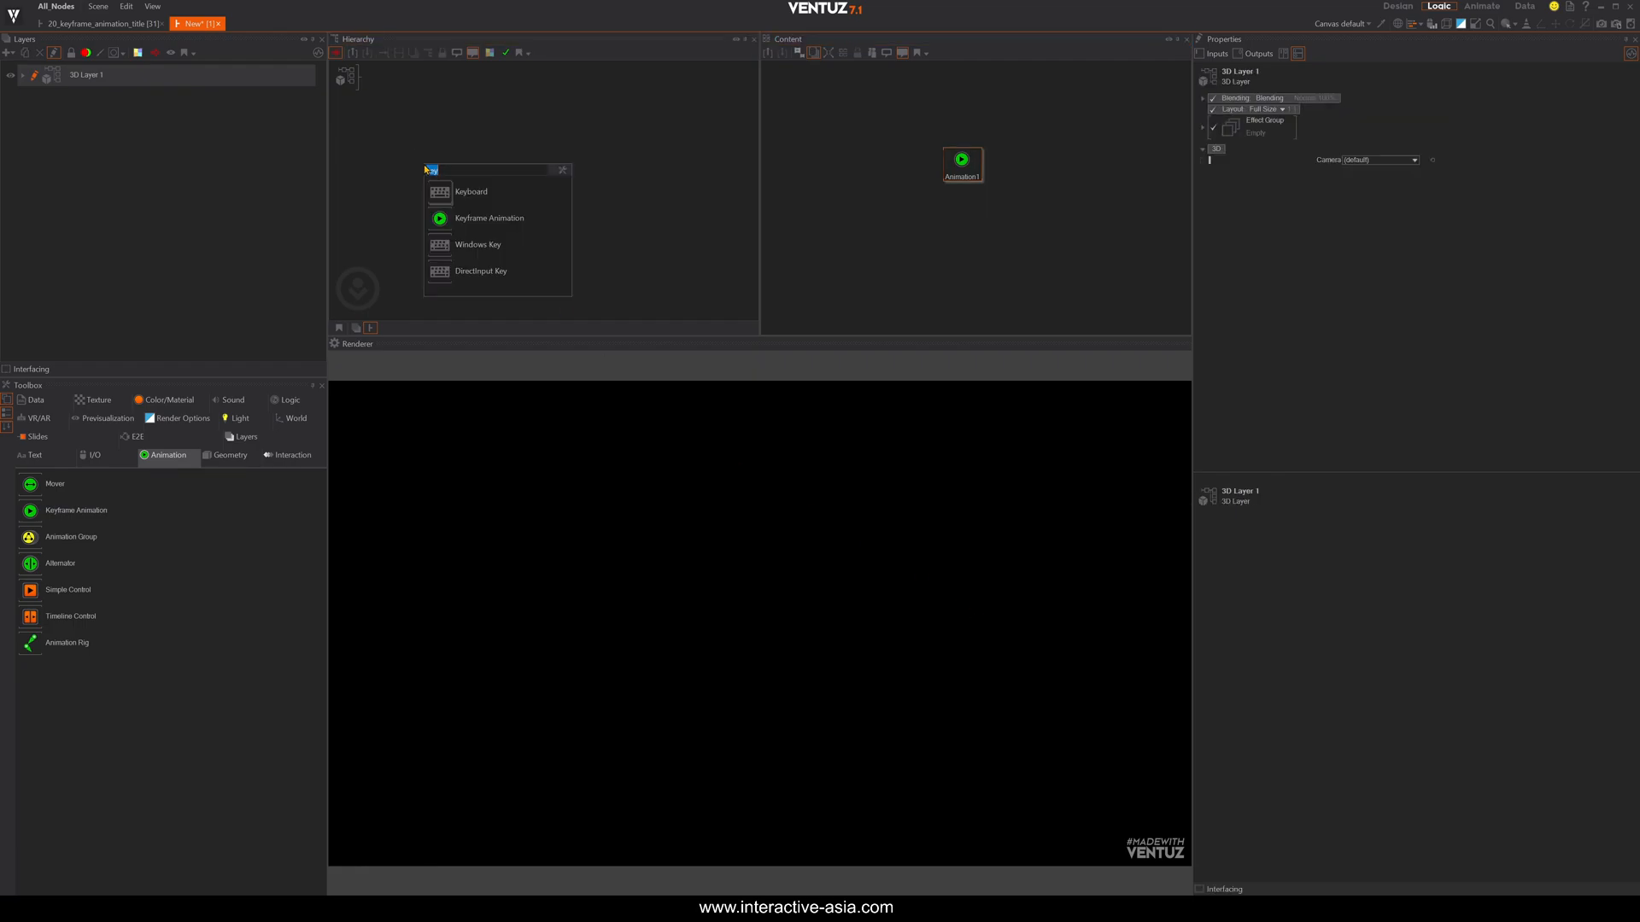
key(Return)
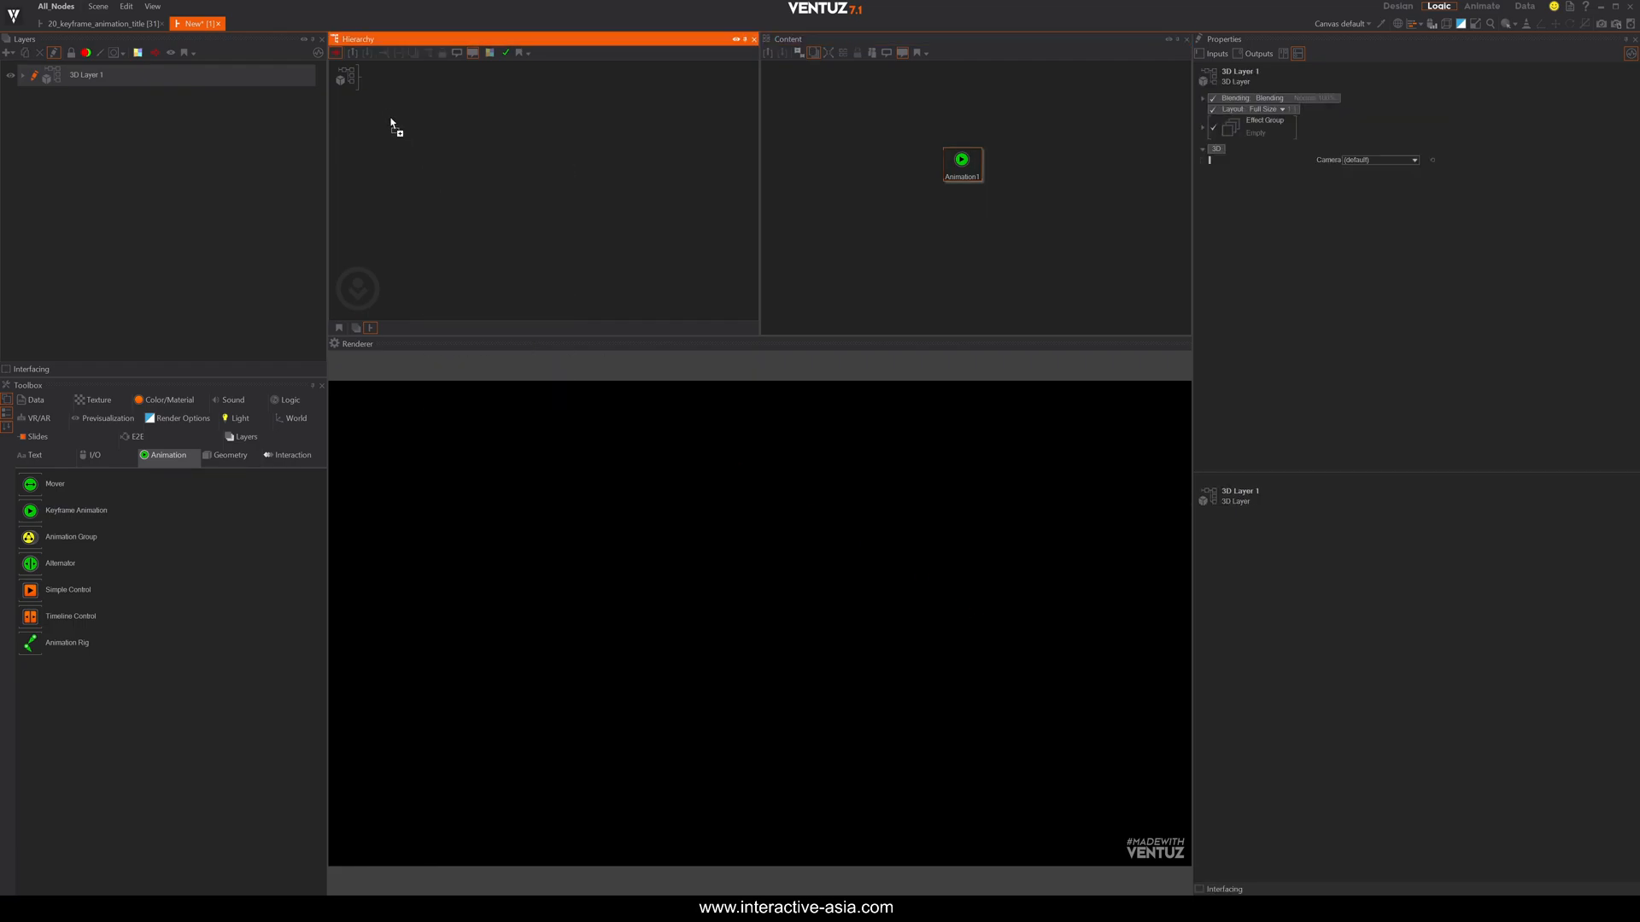
Add a Rectangle after the Axis in the hierarchy and enlarge it, with SizeX about 7.3 and a smaller SizeY.
double_click(398, 165)
text(rect)
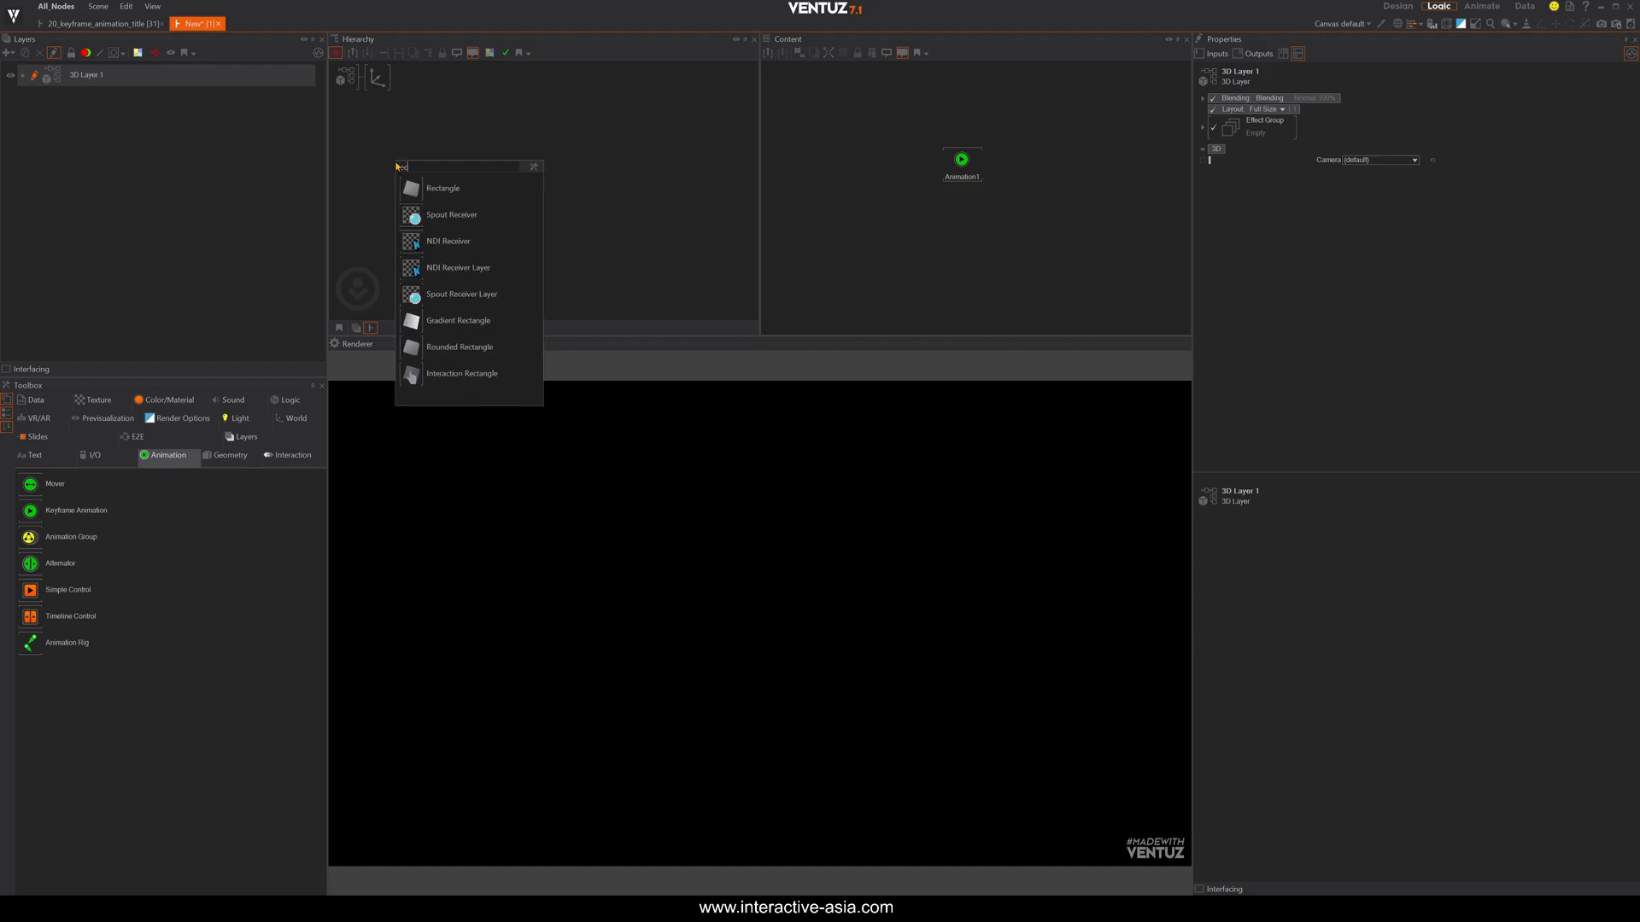
key(Return)
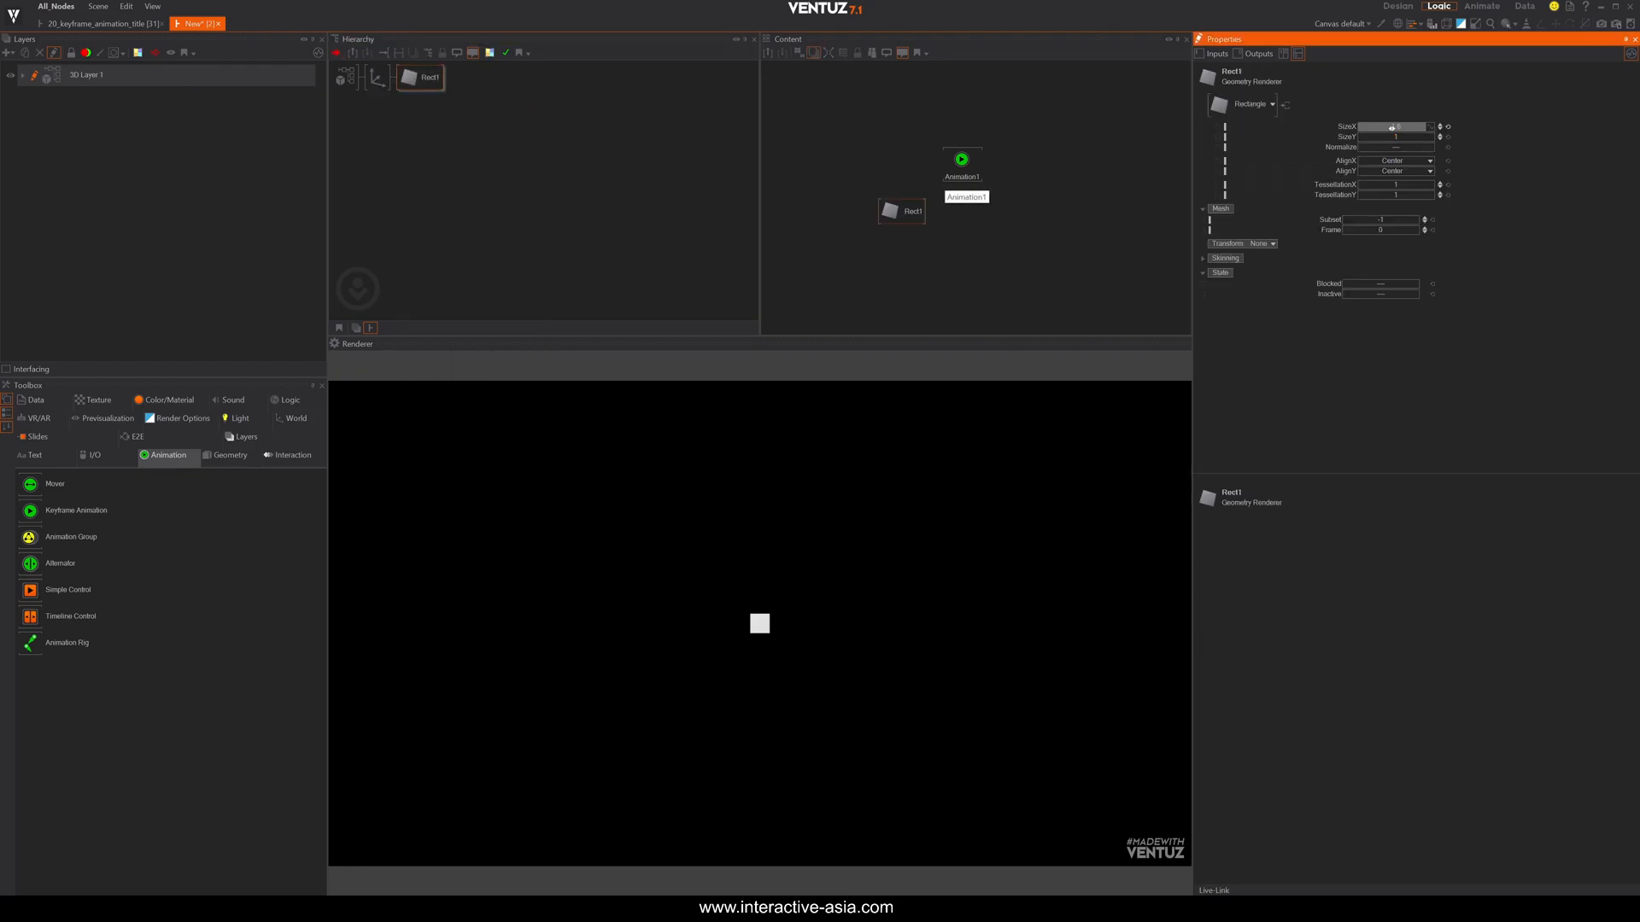
drag(1396, 126, 1402, 138)
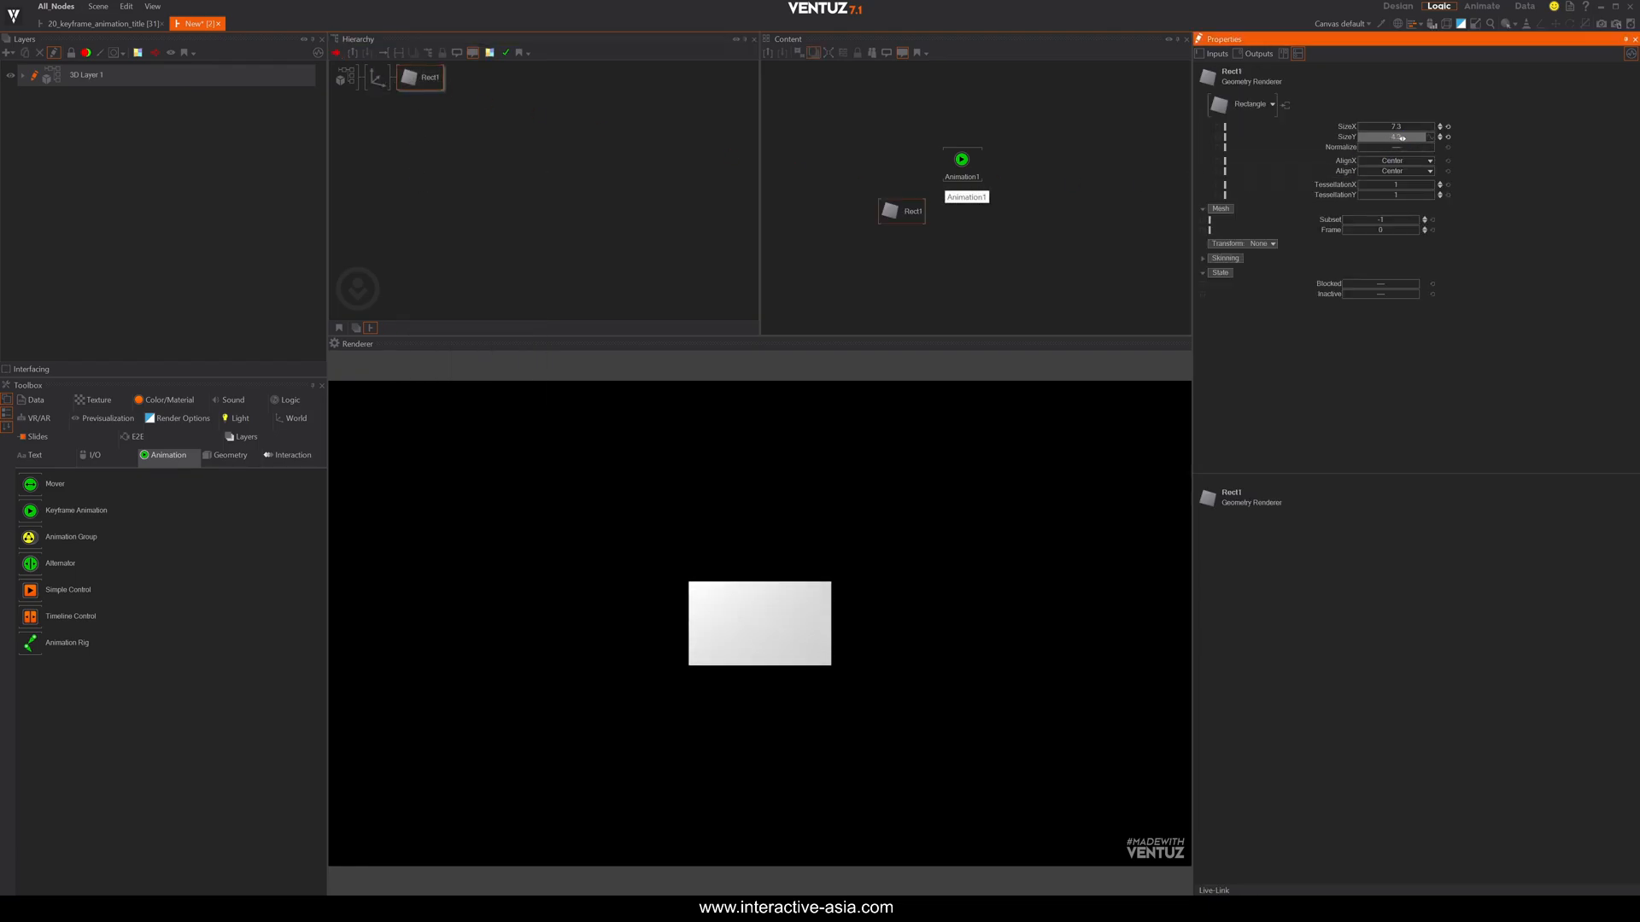
Place the Axis beside the animation node in the content area and bind its Position X to the keyframe animation.
click(377, 77)
click(861, 171)
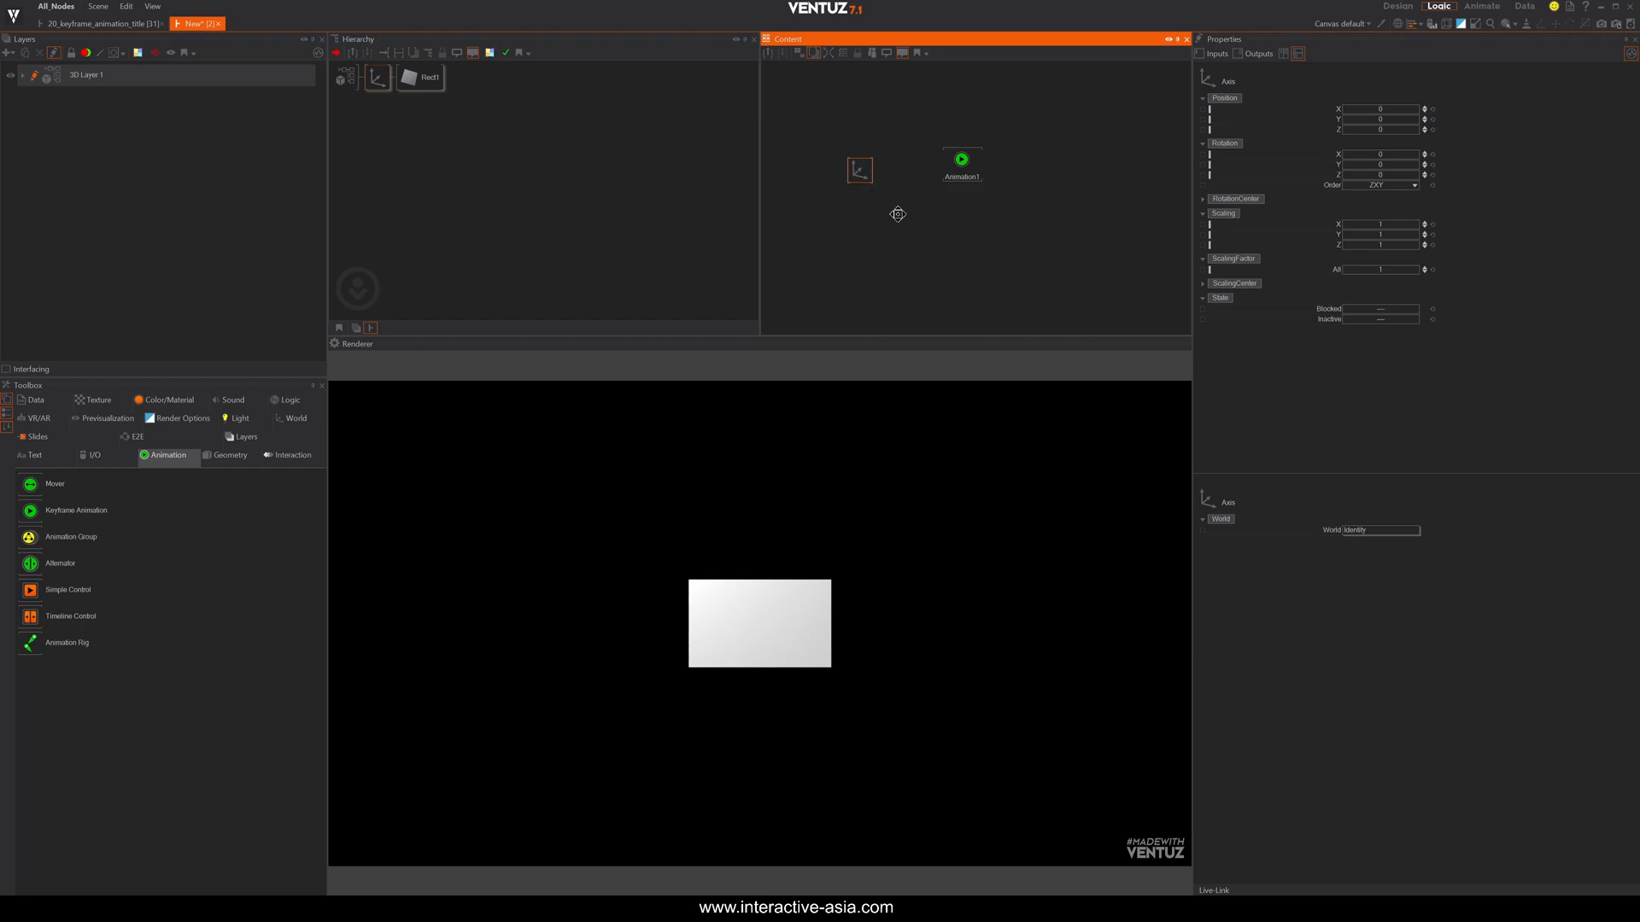
middle_drag(900, 222, 1017, 262)
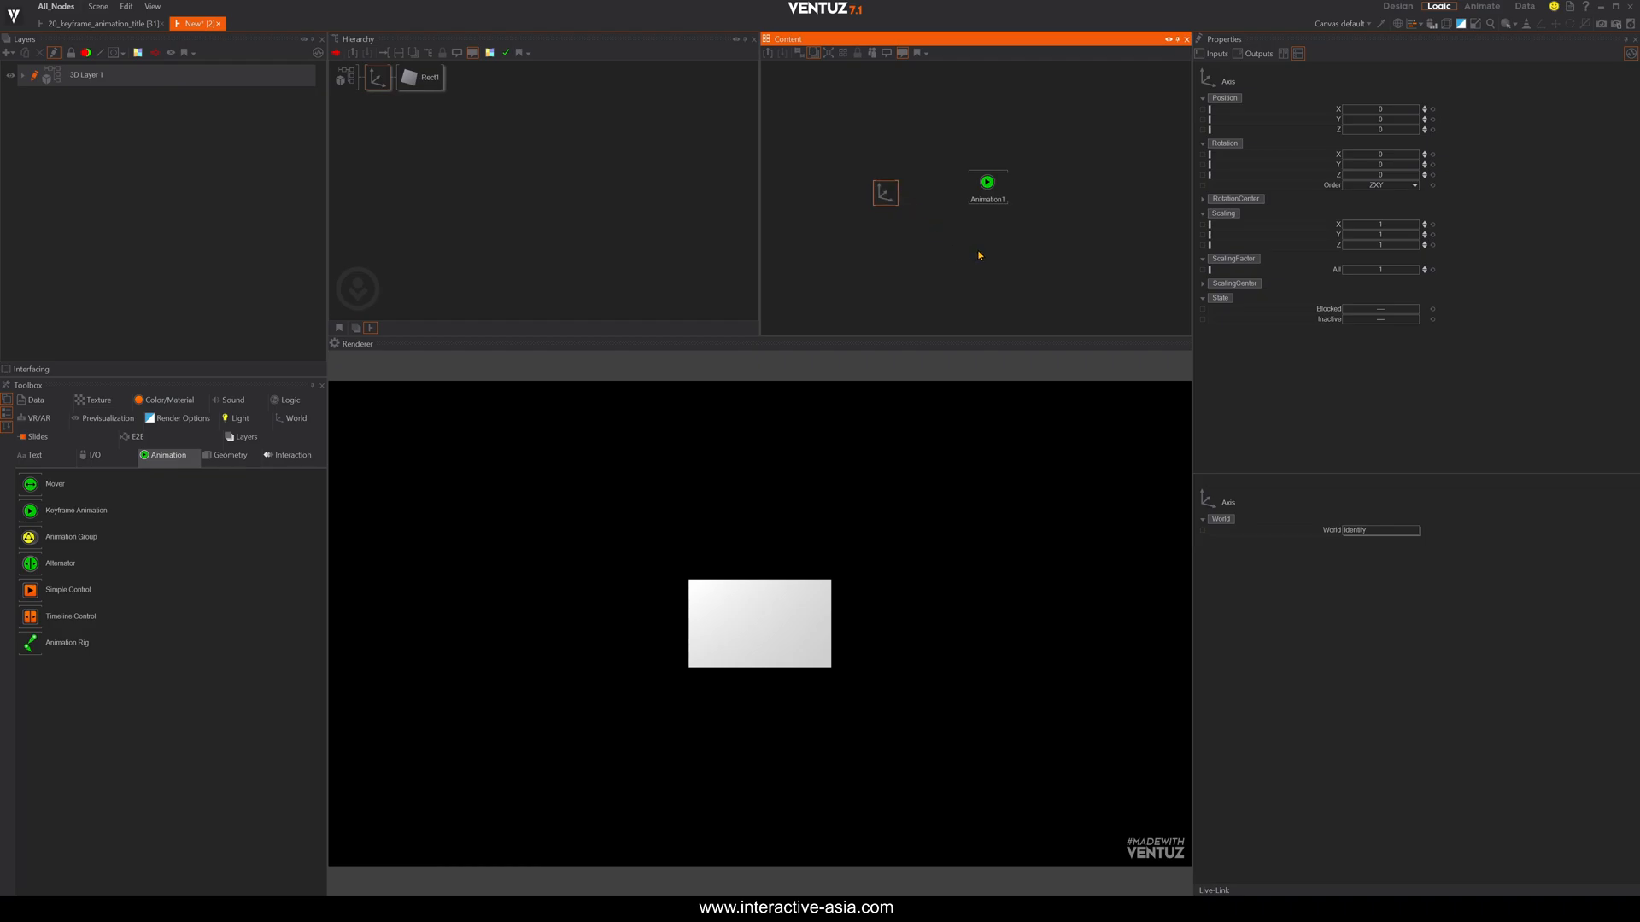
click(1304, 115)
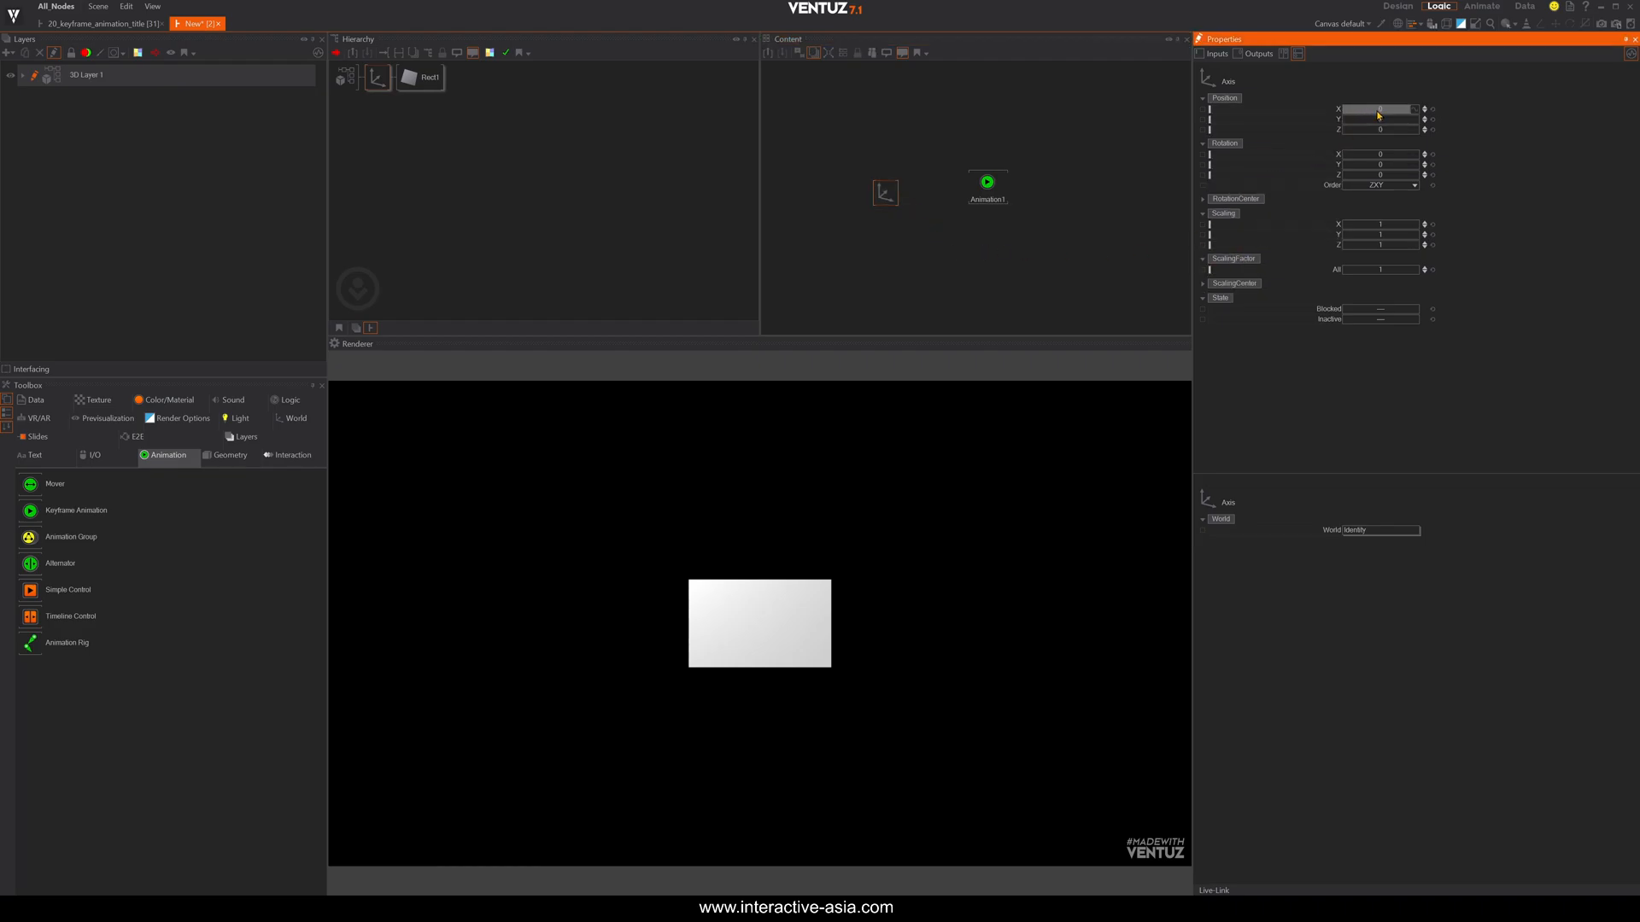
mouse_move(1381, 114)
mouse_down()
mouse_move(1342, 110)
mouse_move(1418, 112)
mouse_move(1332, 112)
mouse_move(1392, 112)
mouse_move(1370, 112)
mouse_up()
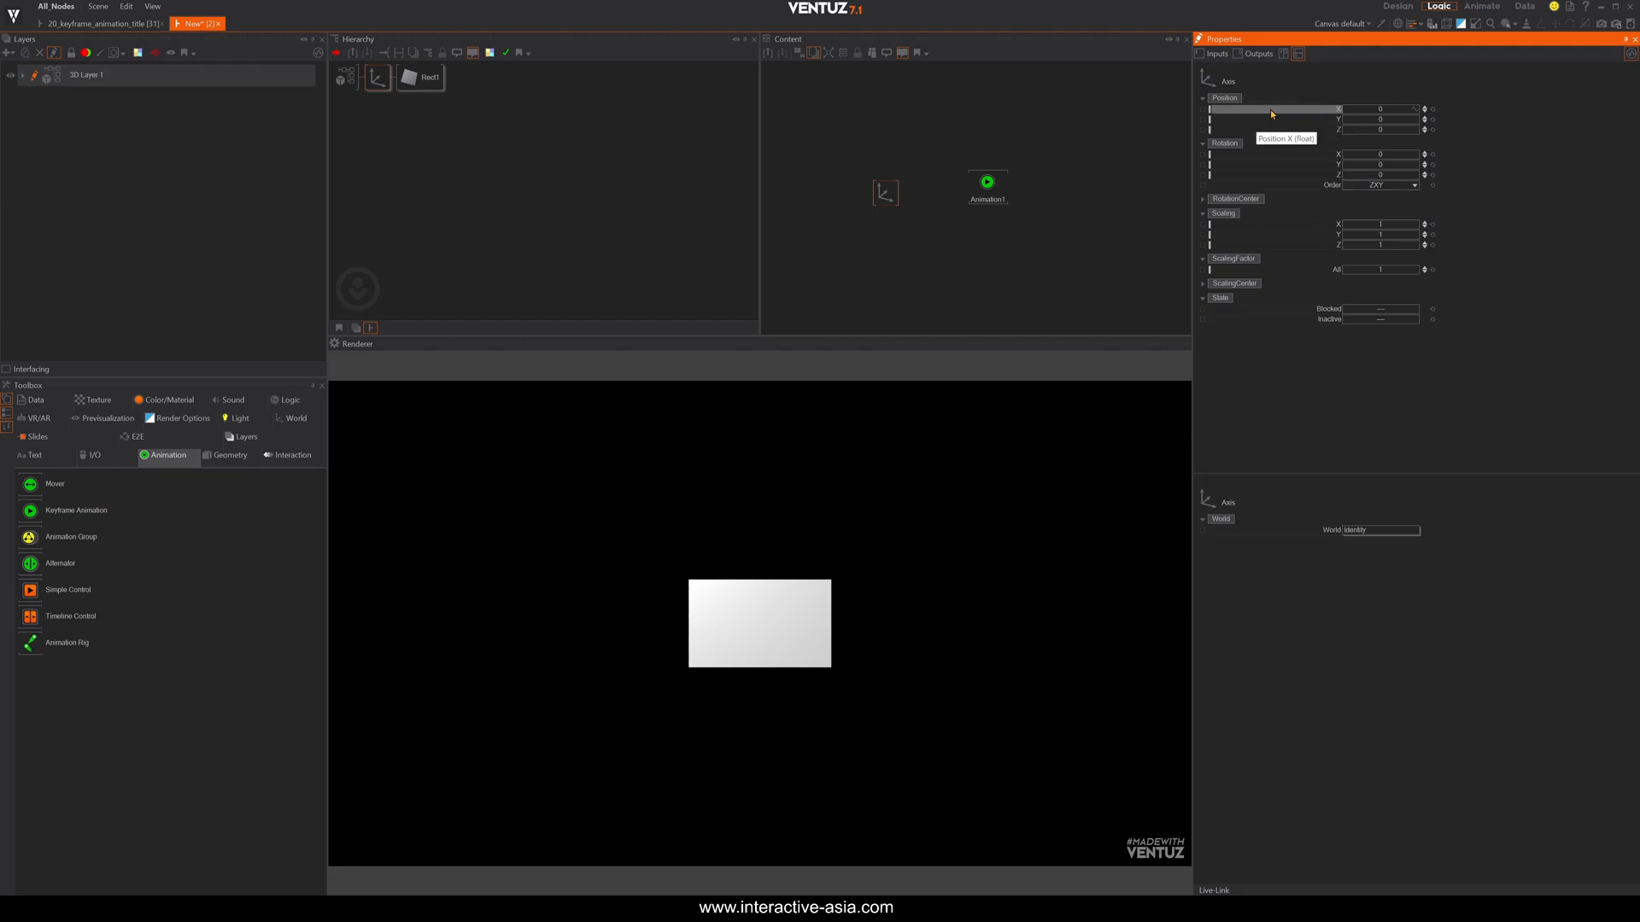
drag(1271, 114, 989, 187)
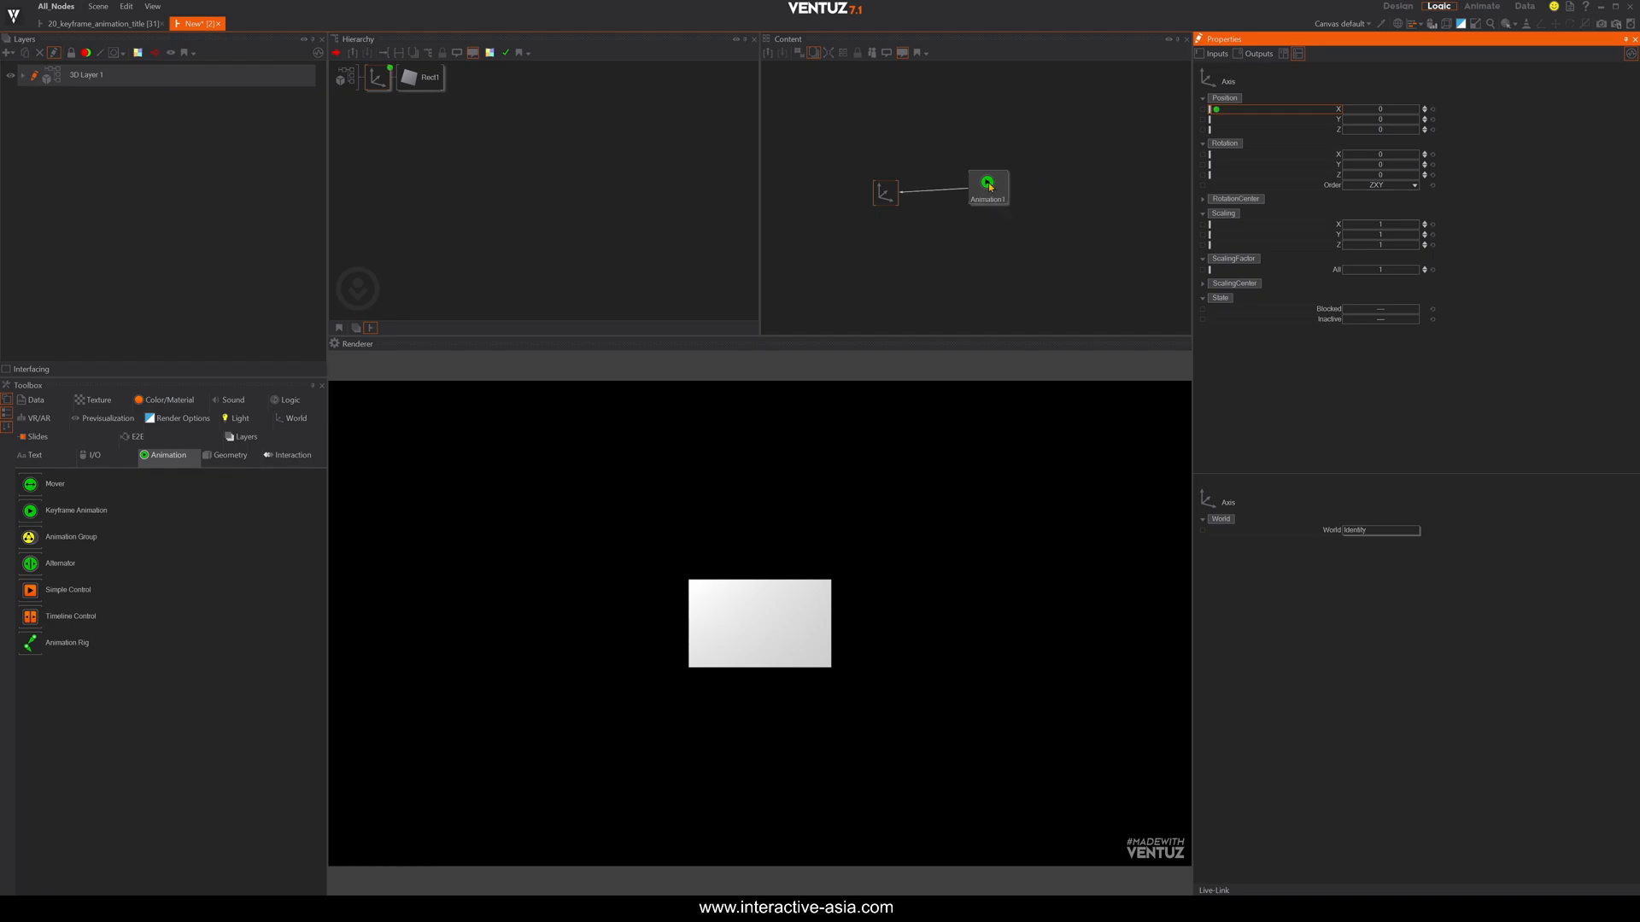
Bind the Axis's Position Y, Position Z and Rotation X, Y and Z to the keyframe animation as well.
click(988, 192)
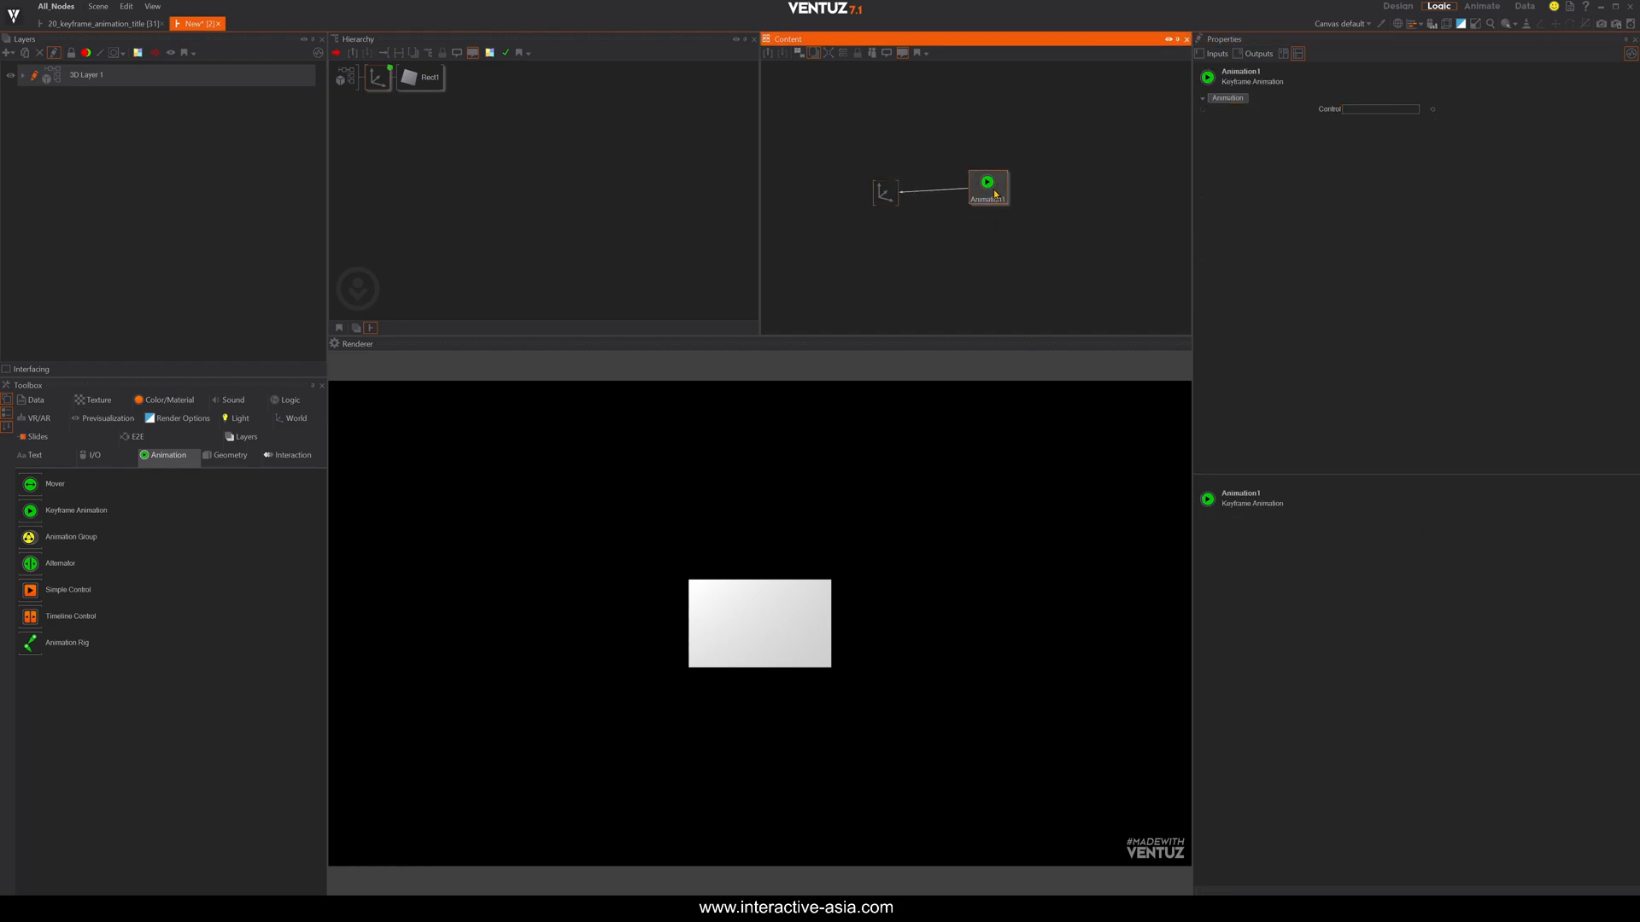
click(884, 193)
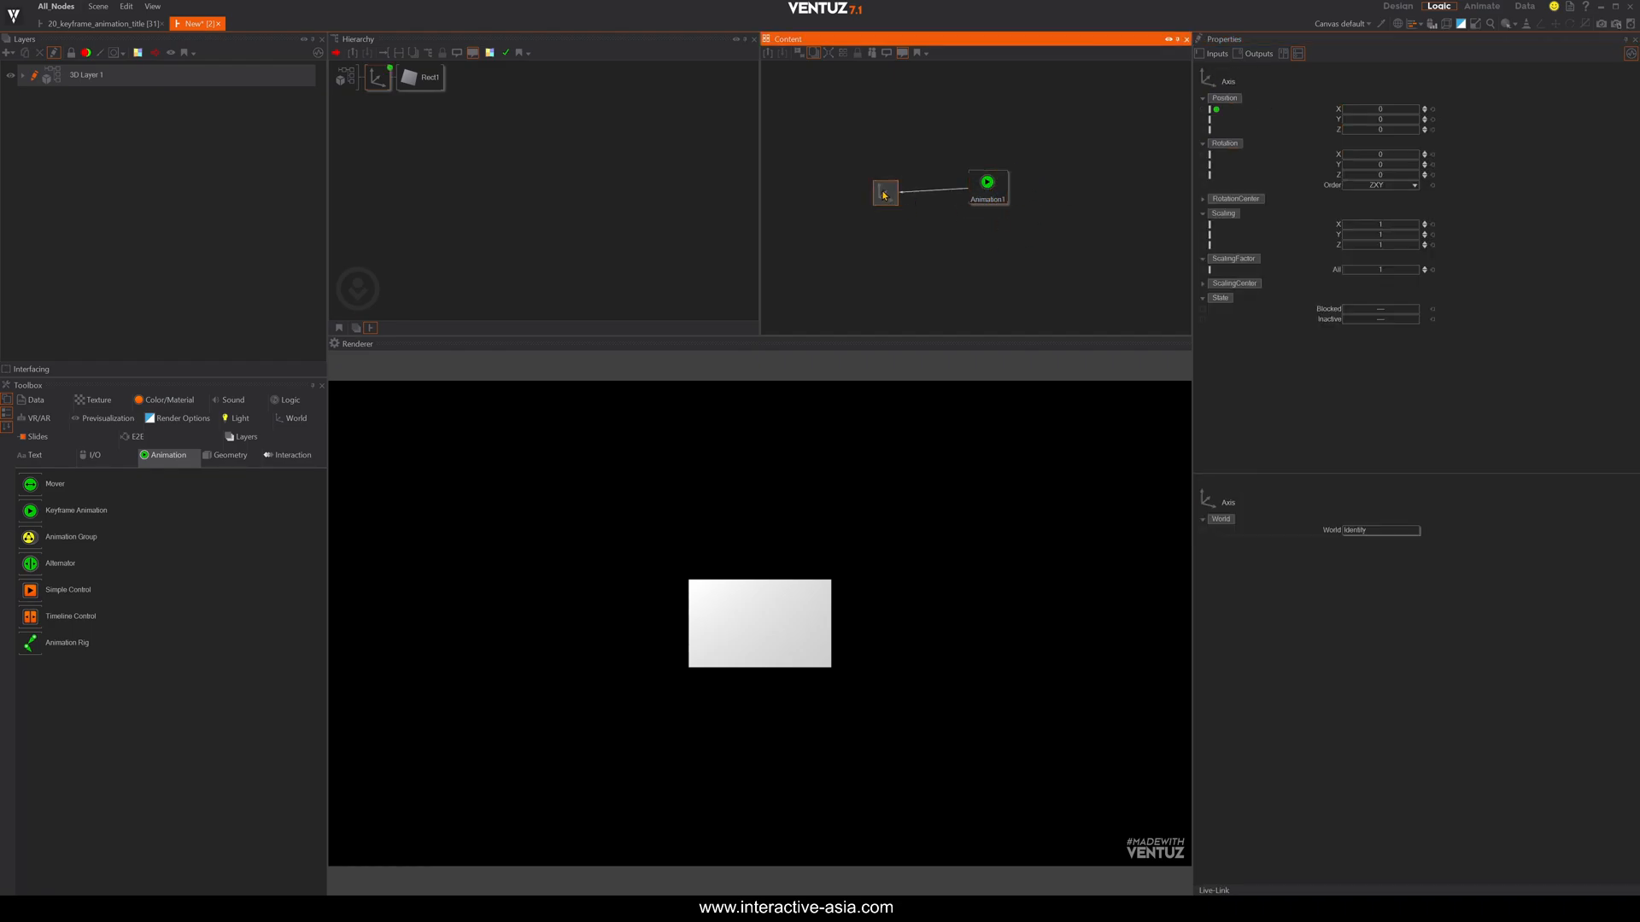
click(1266, 121)
click(1262, 132)
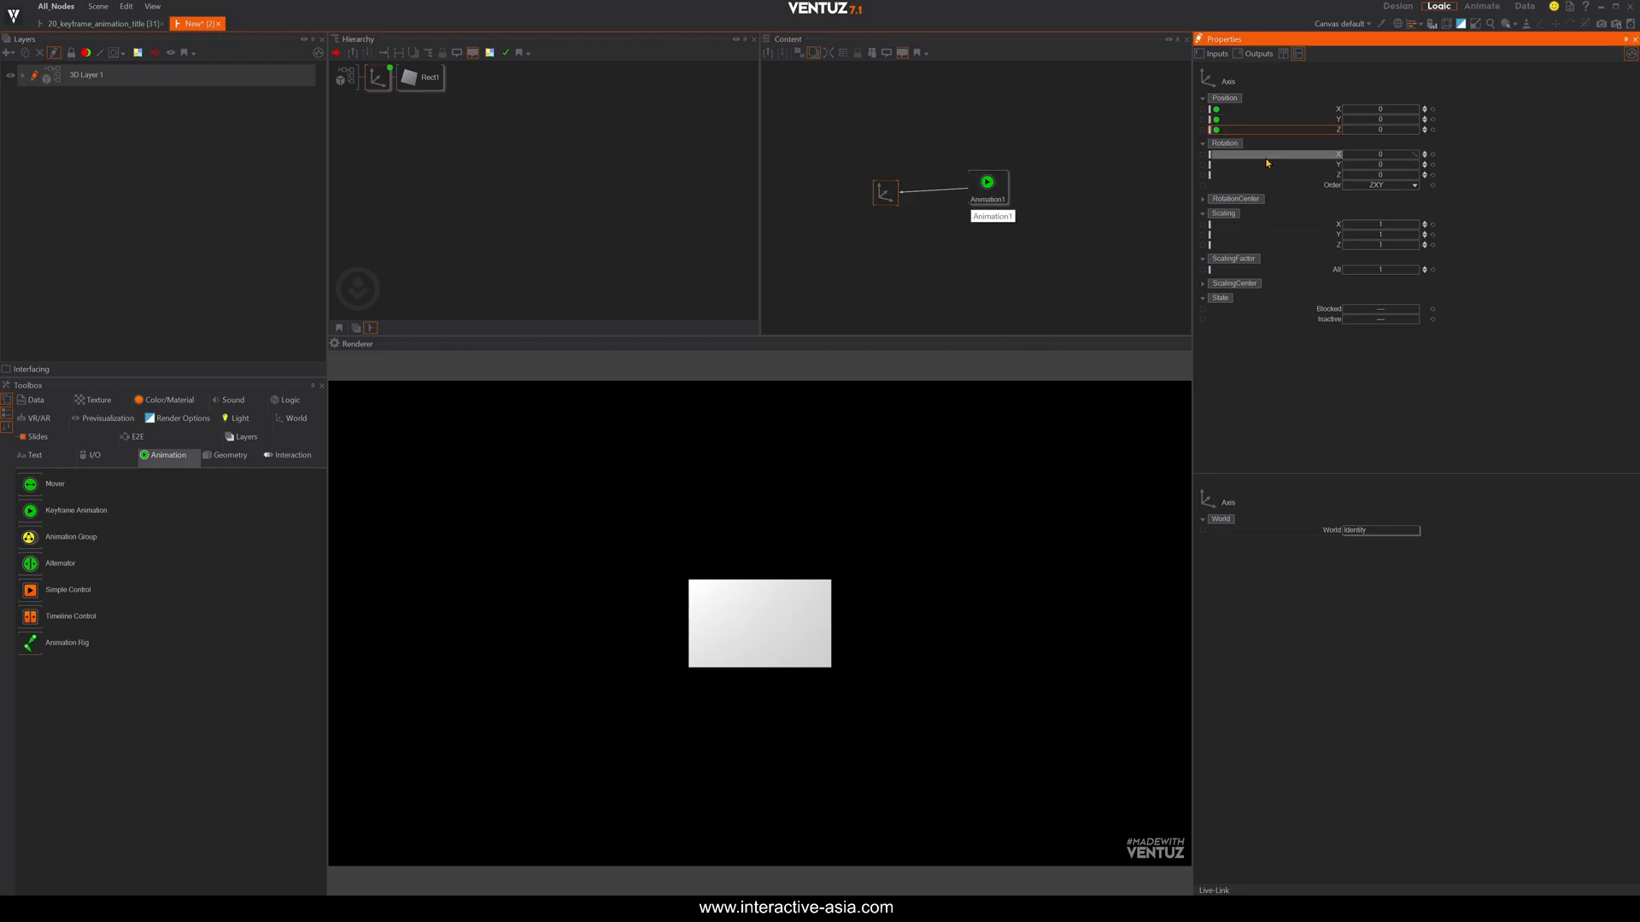
click(1265, 155)
click(1264, 165)
click(1262, 175)
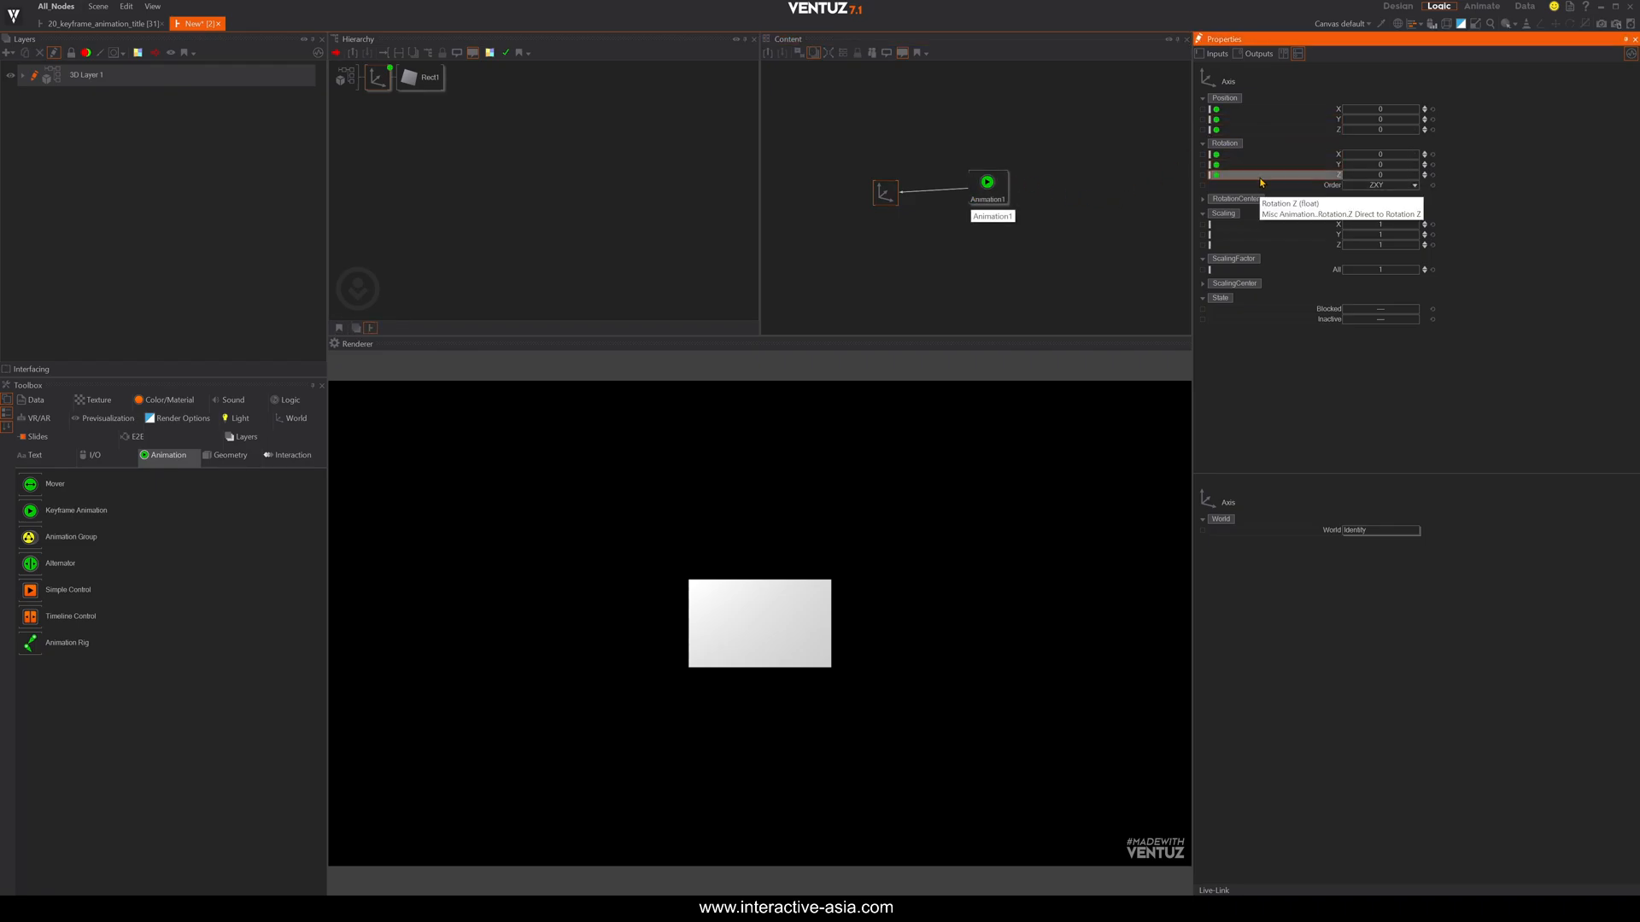
Open the keyframe animation in the Animate workspace and delete its Rotation channels.
drag(987, 182, 998, 182)
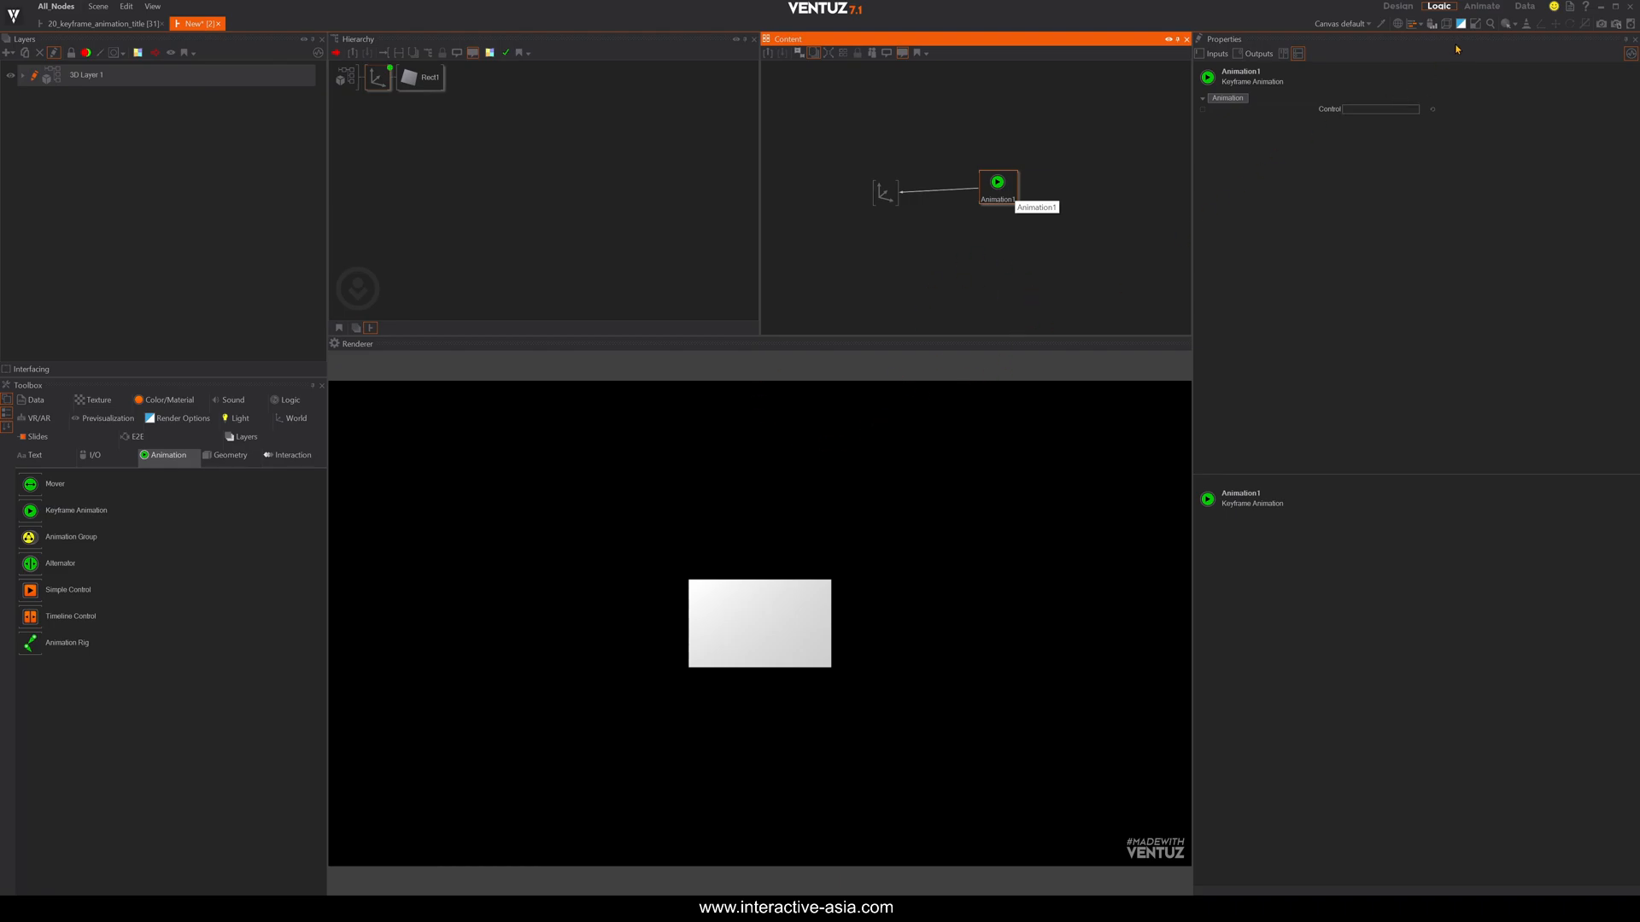
click(1482, 6)
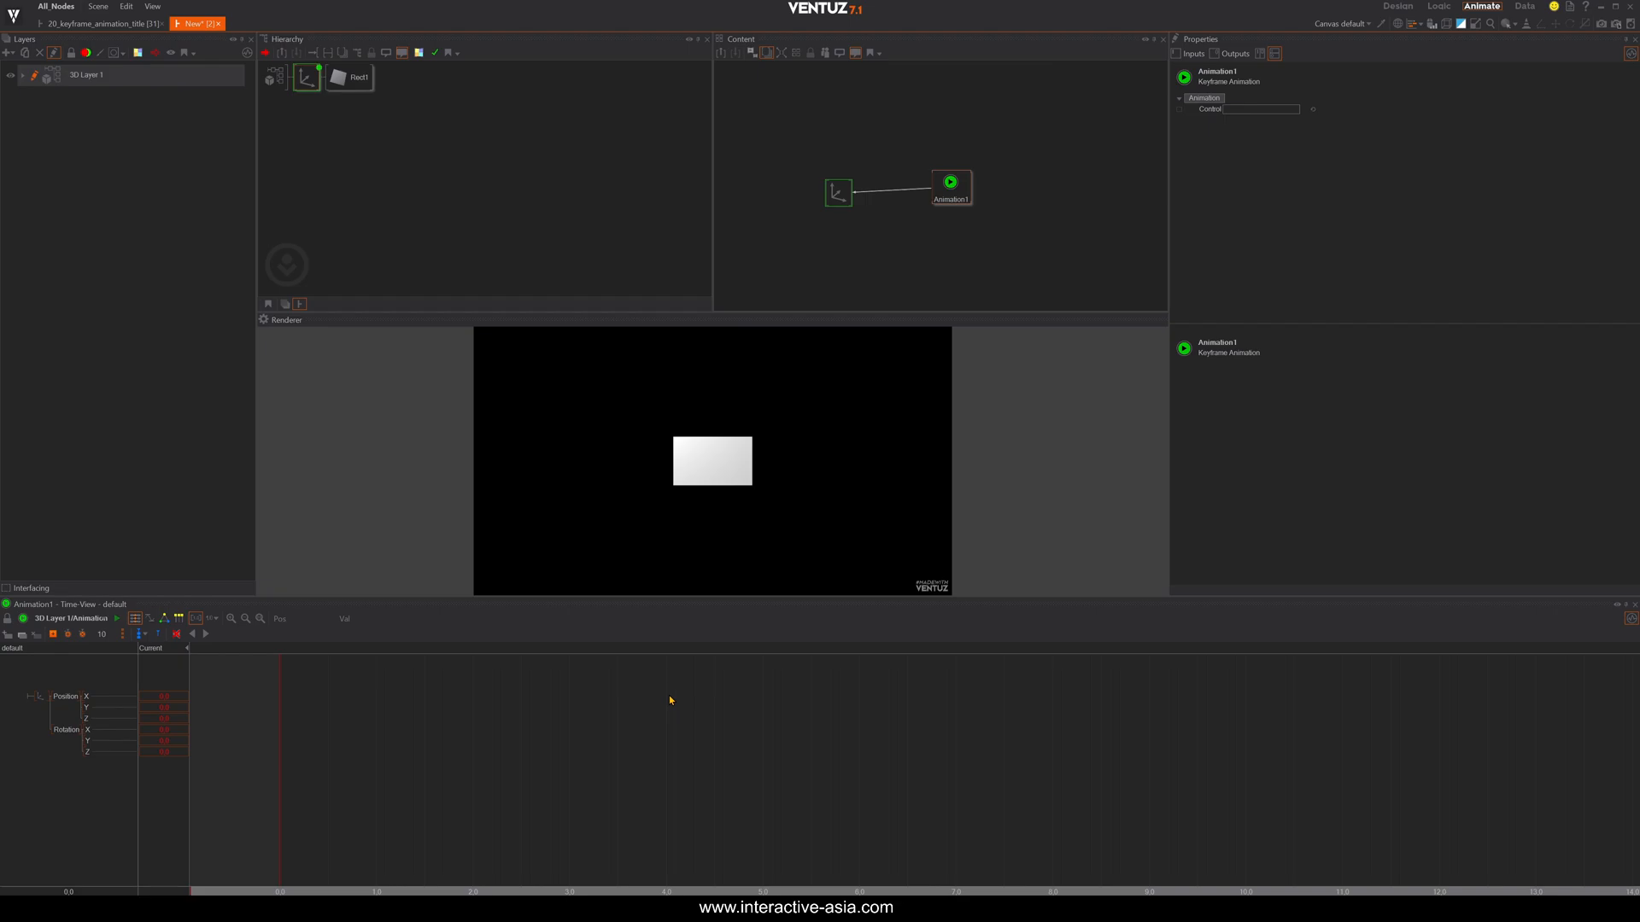
click(41, 699)
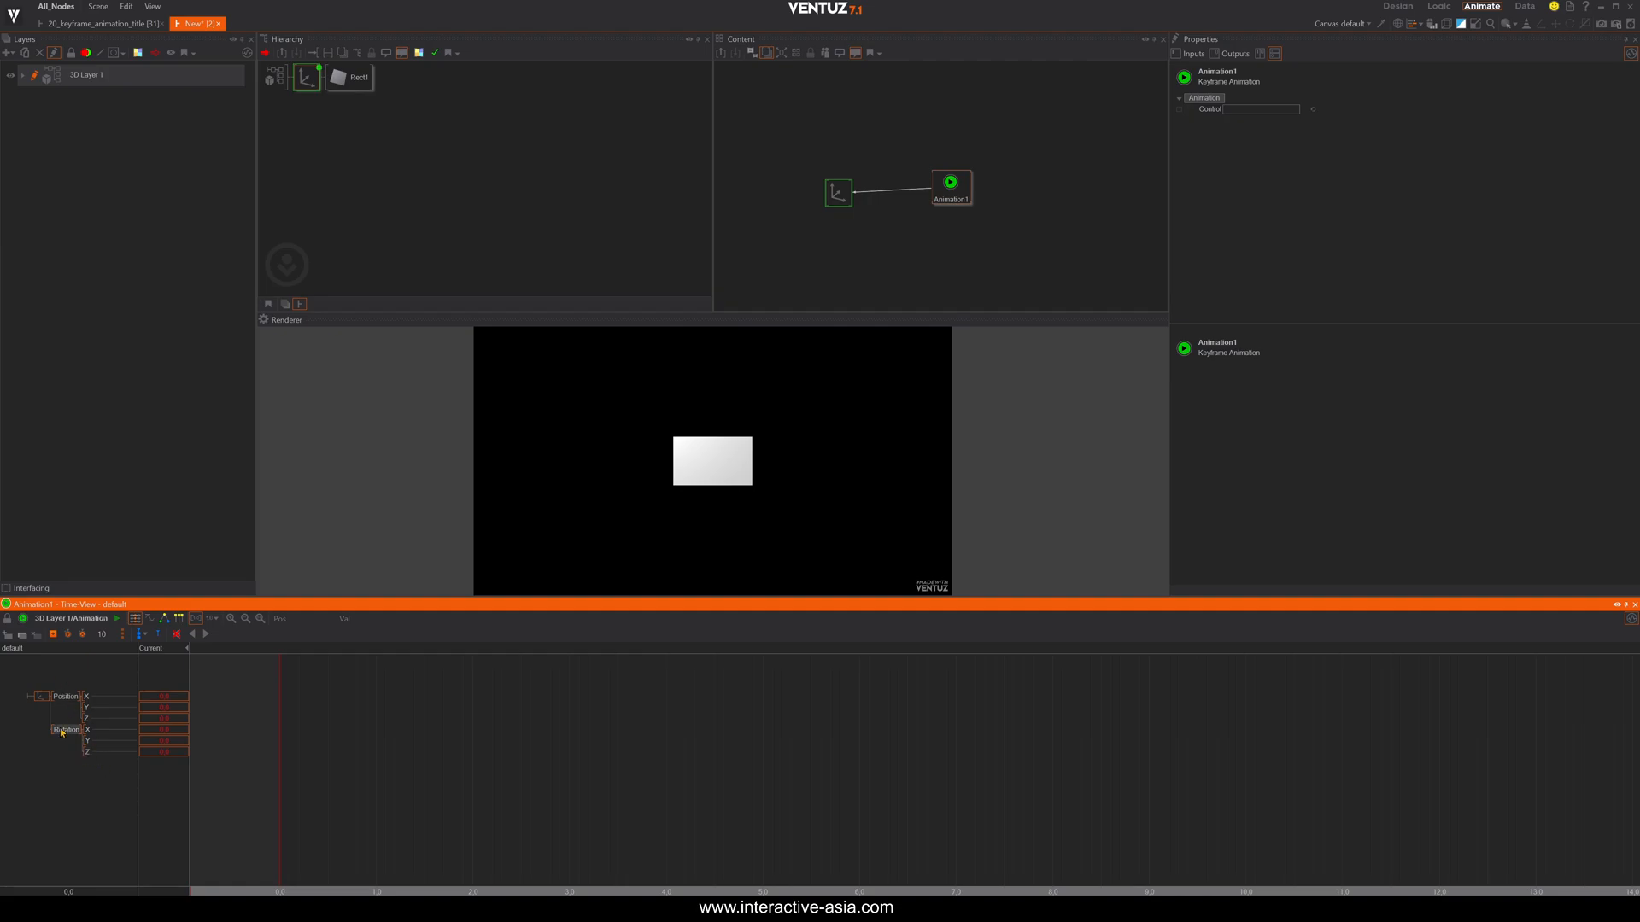
click(62, 731)
key(Delete)
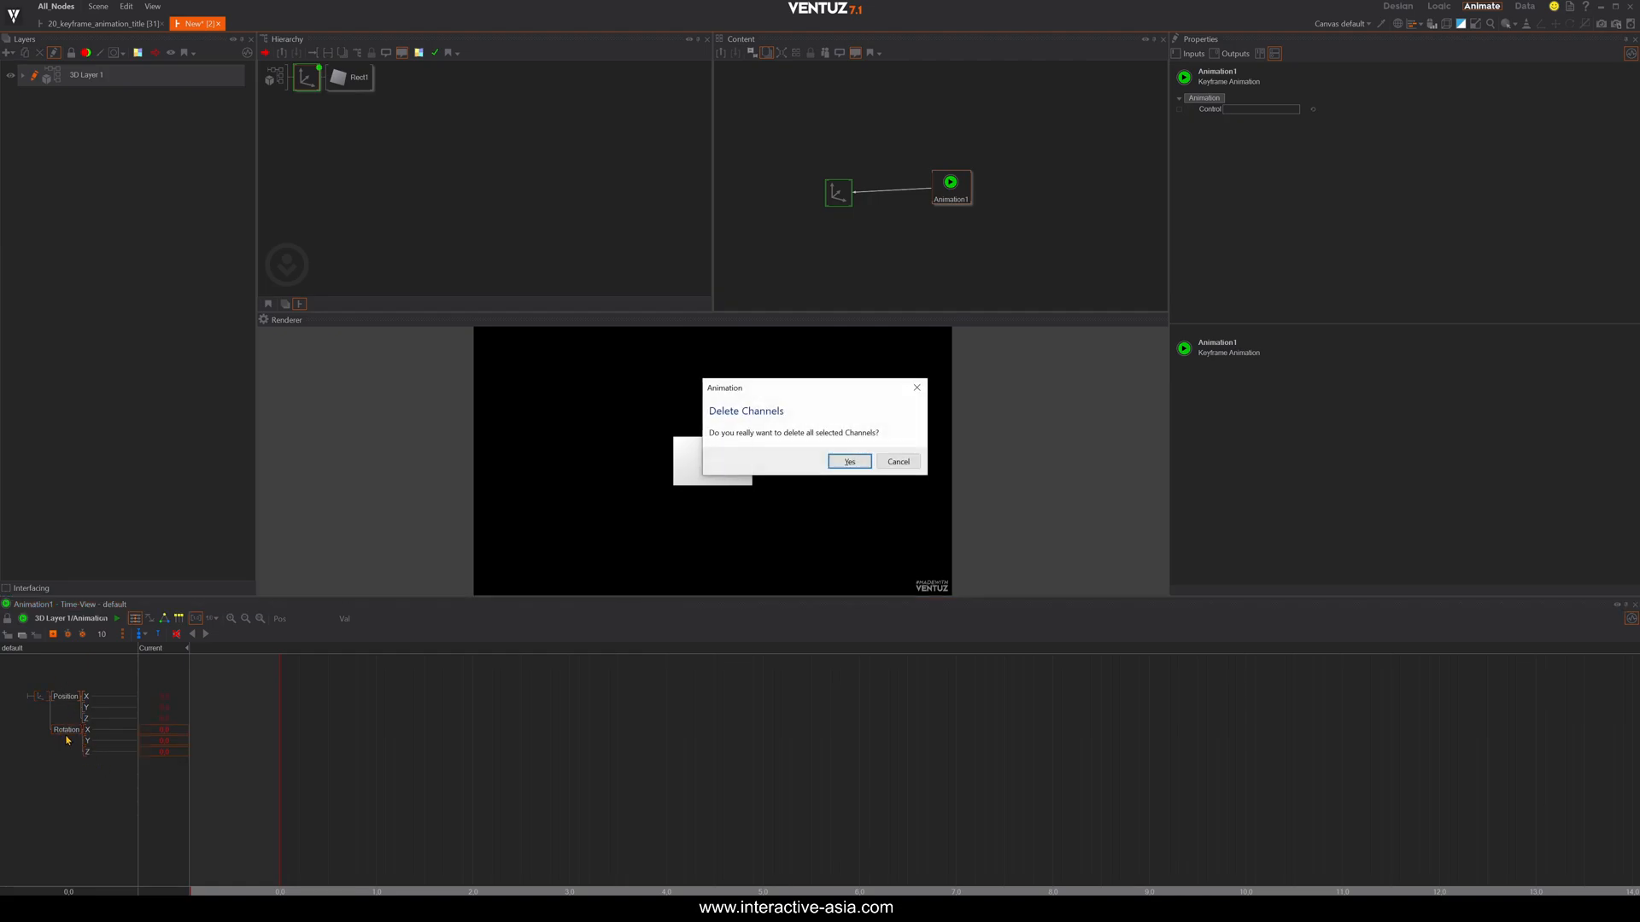
click(851, 462)
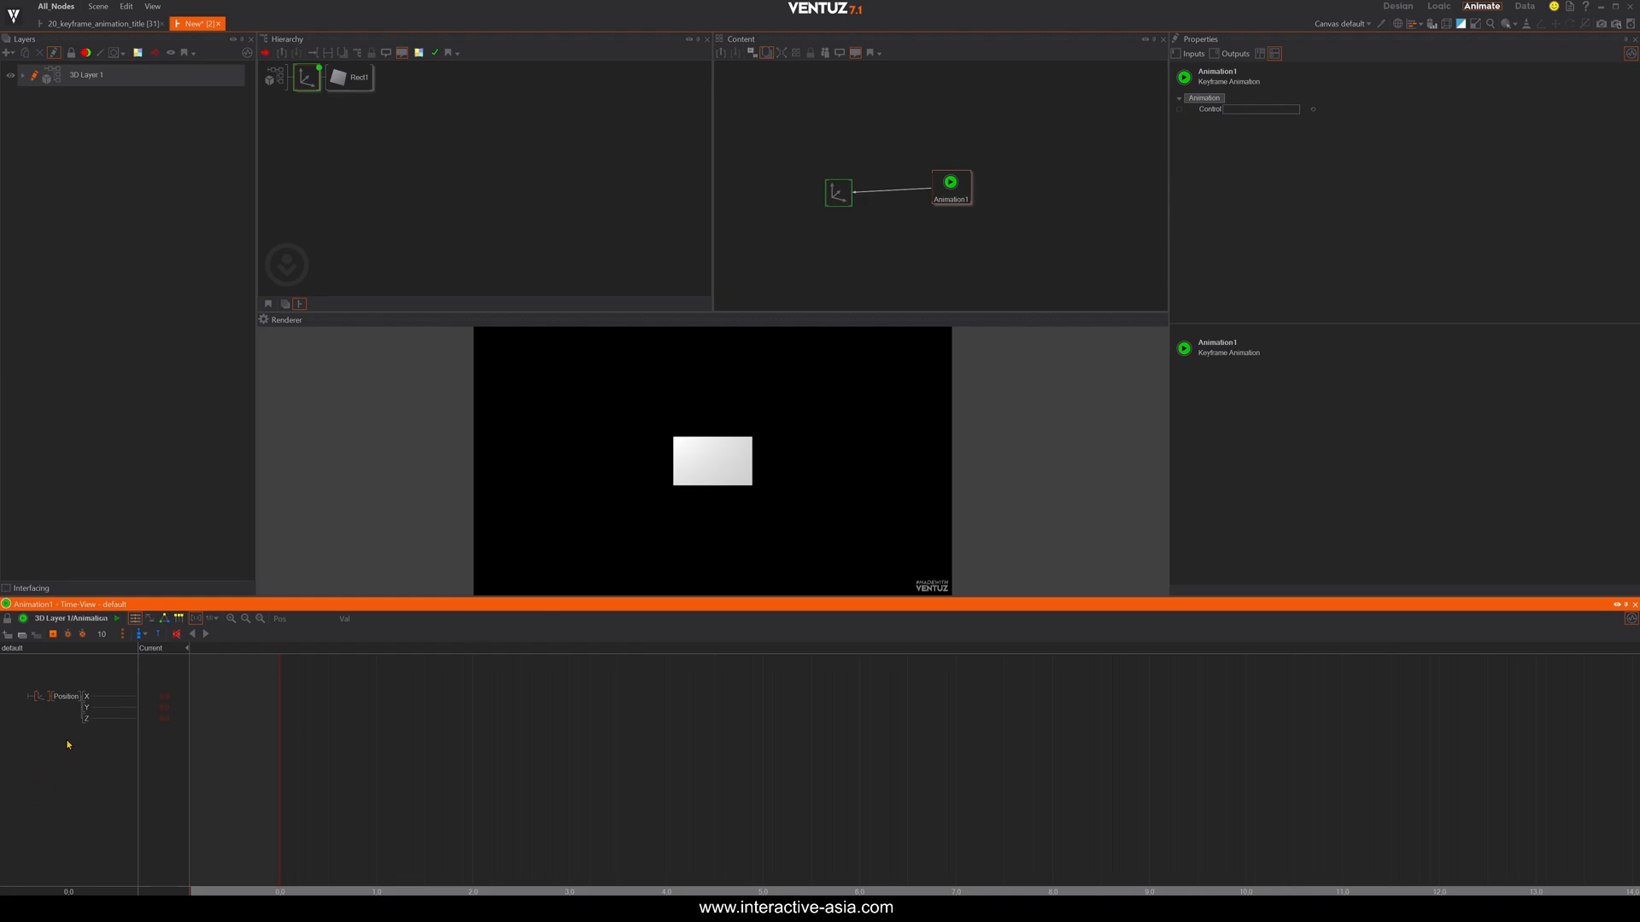
Delete the Position Z and Position Y channels from the animation, keeping only Position X.
click(86, 718)
key(Delete)
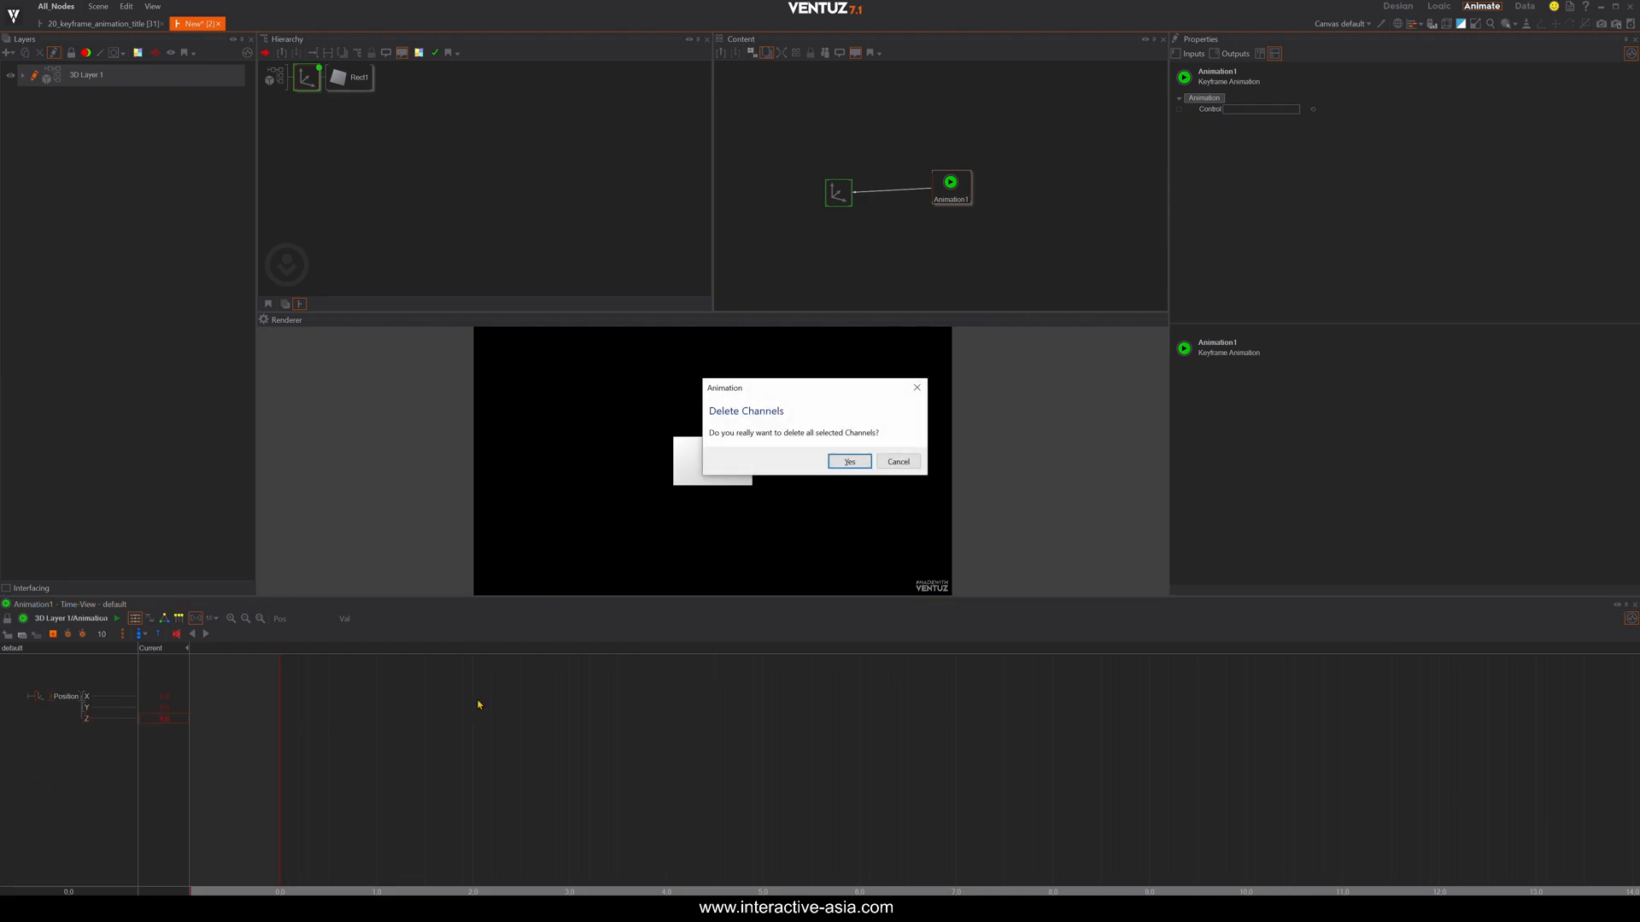
click(845, 466)
click(86, 709)
key(Delete)
click(838, 466)
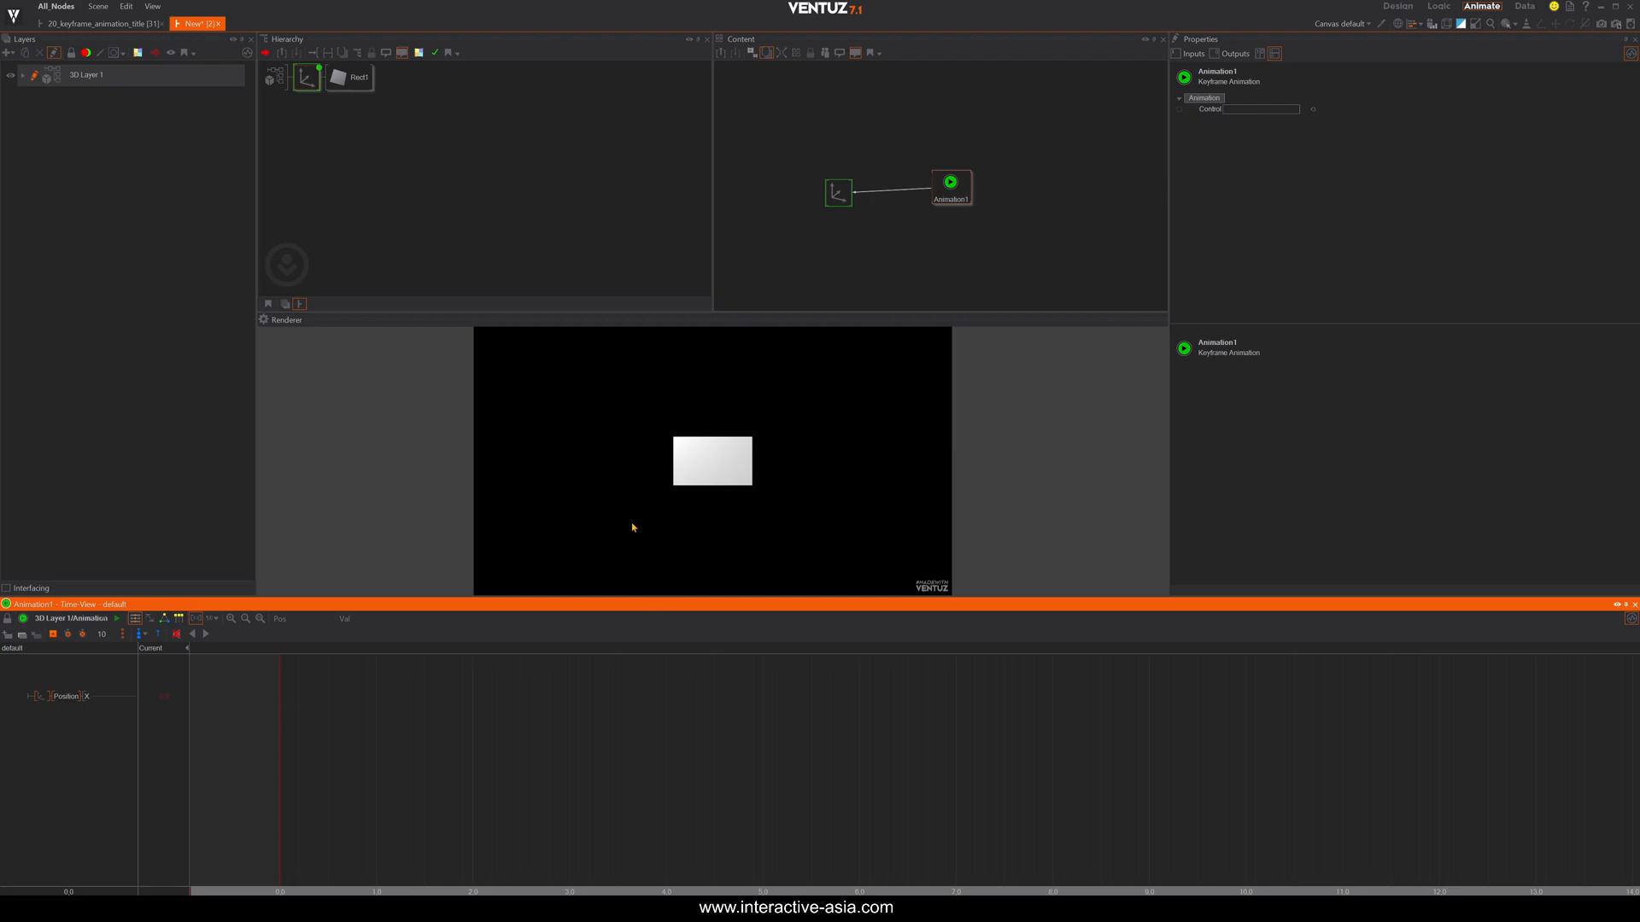
Pick Animation1 from the layer's animations and examine its Time, Diagram, Data and Logic views, returning to the Time view.
click(41, 696)
mouse_move(319, 779)
middle_down()
mouse_move(351, 780)
mouse_move(294, 783)
middle_up()
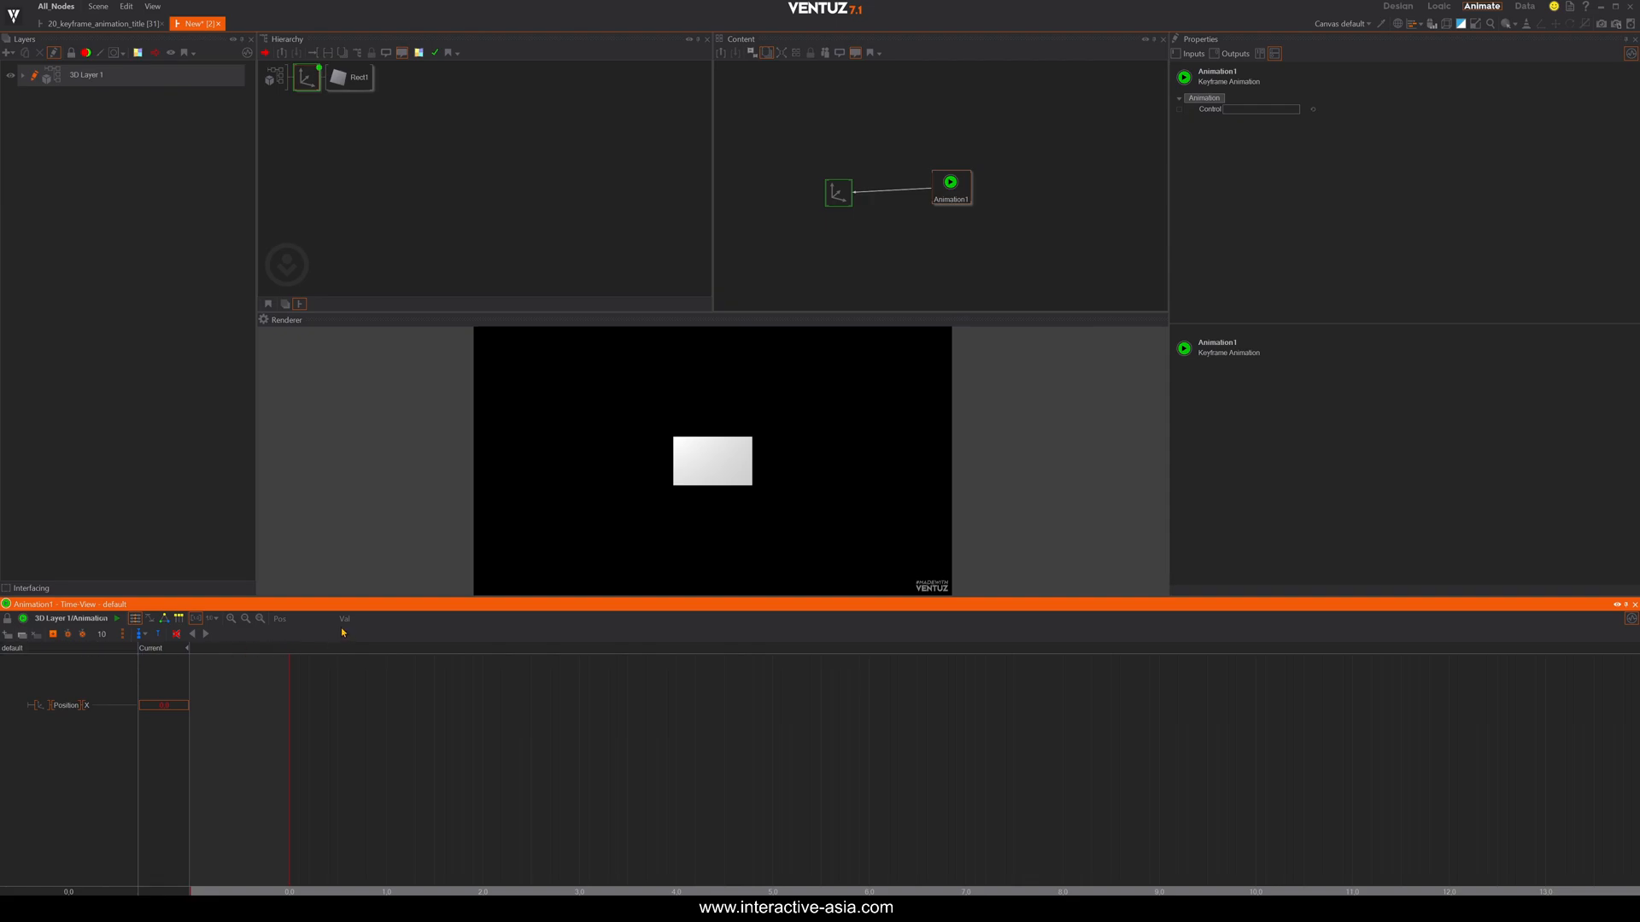
click(72, 620)
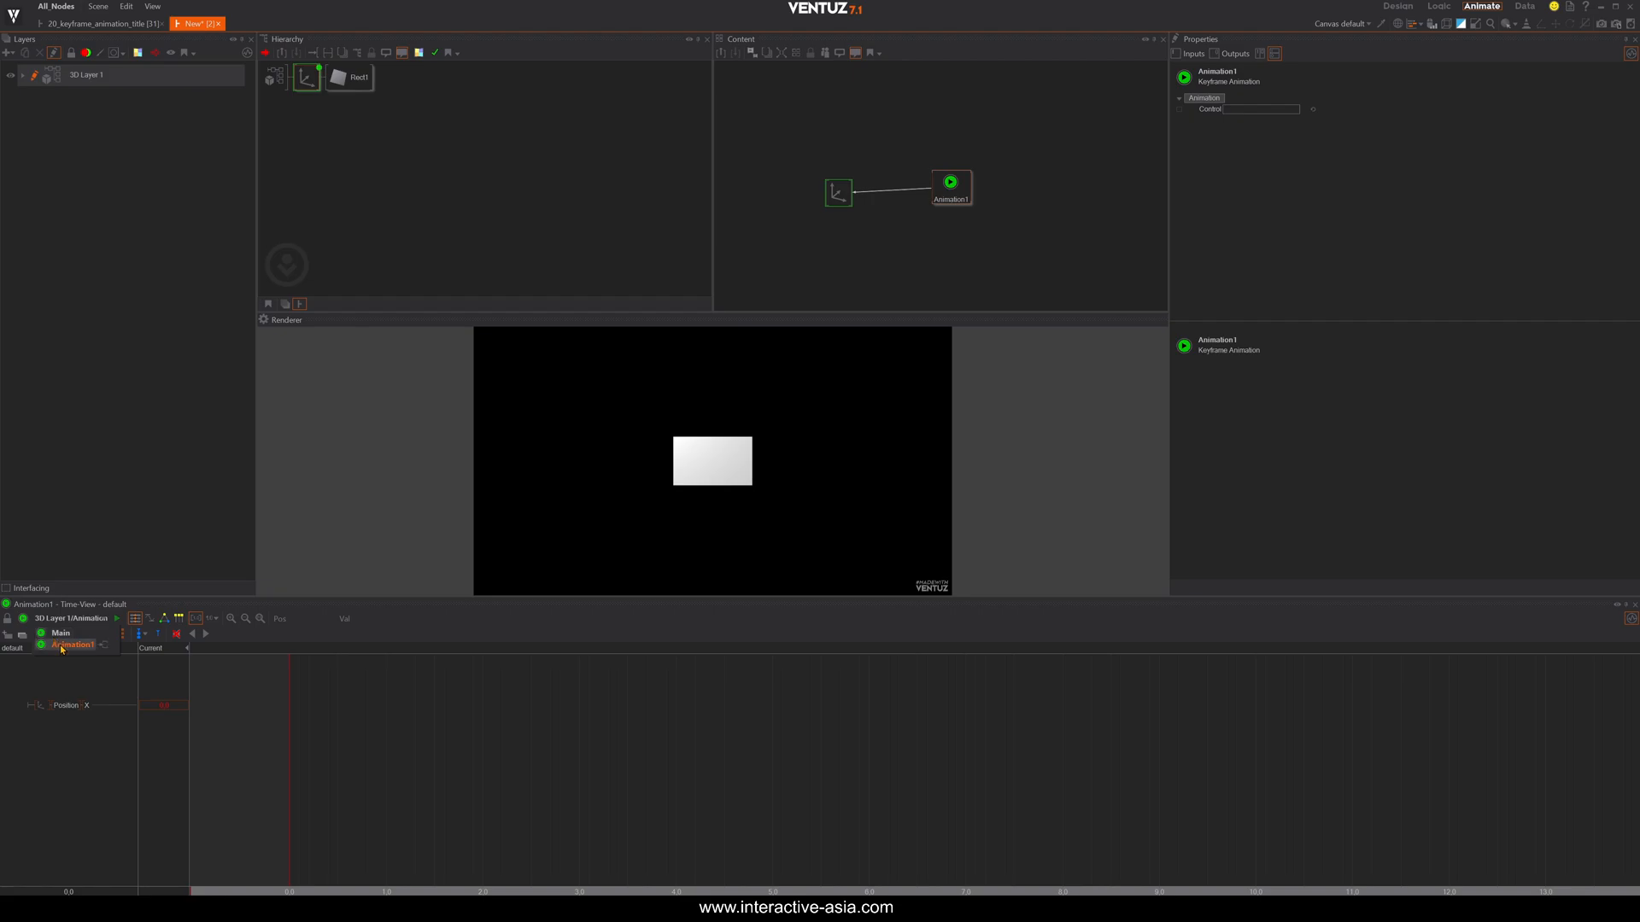
click(63, 646)
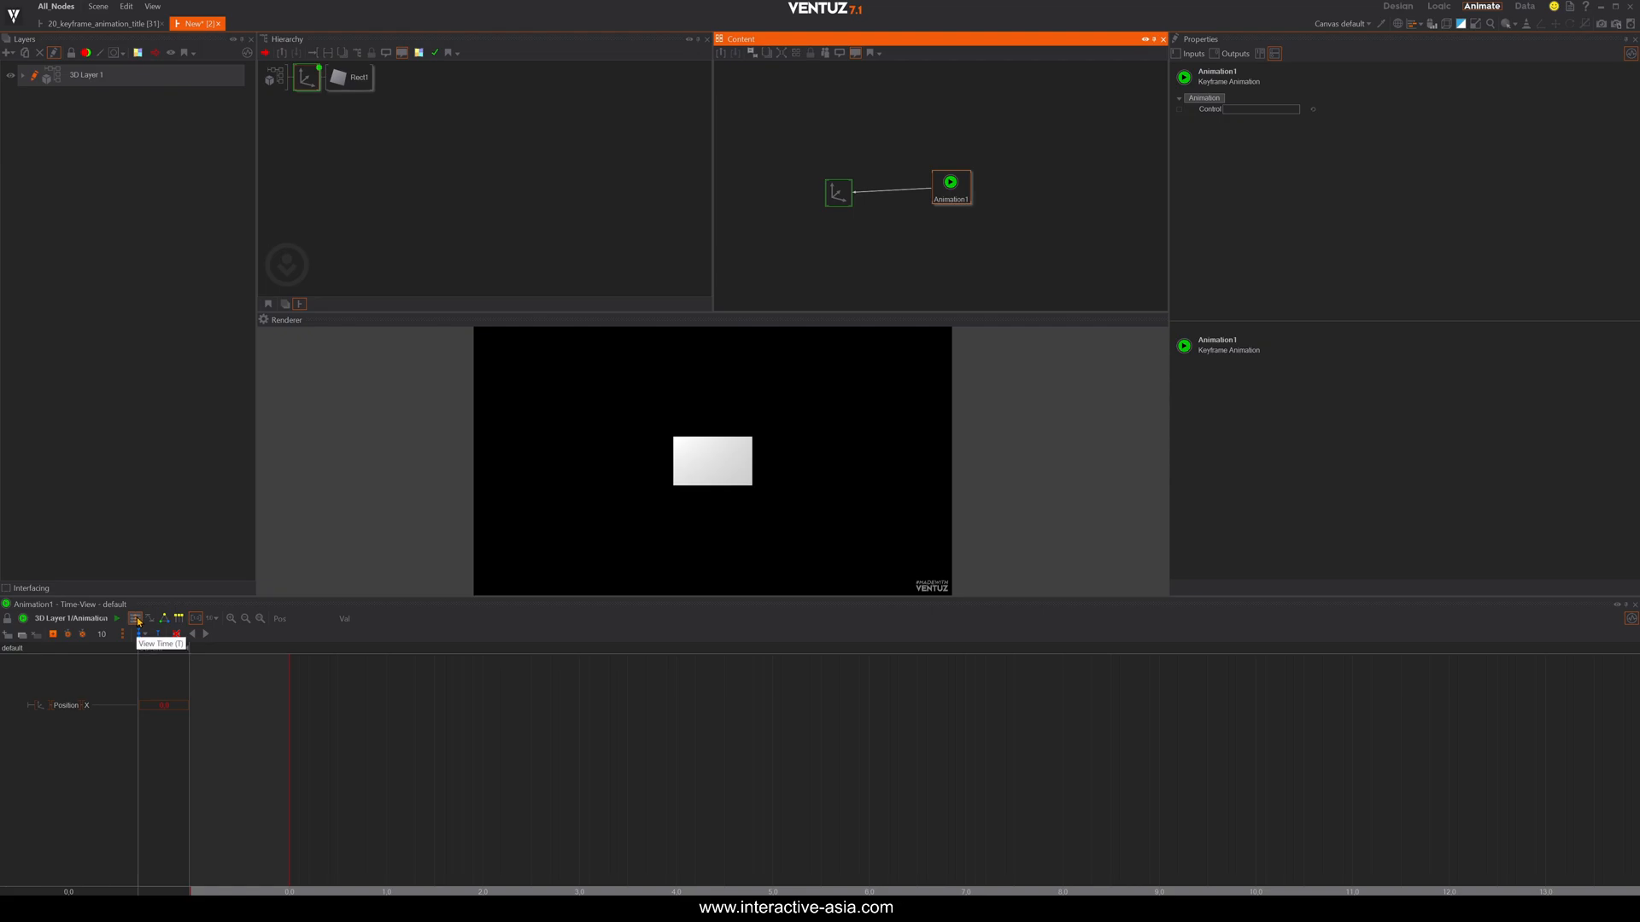
click(138, 621)
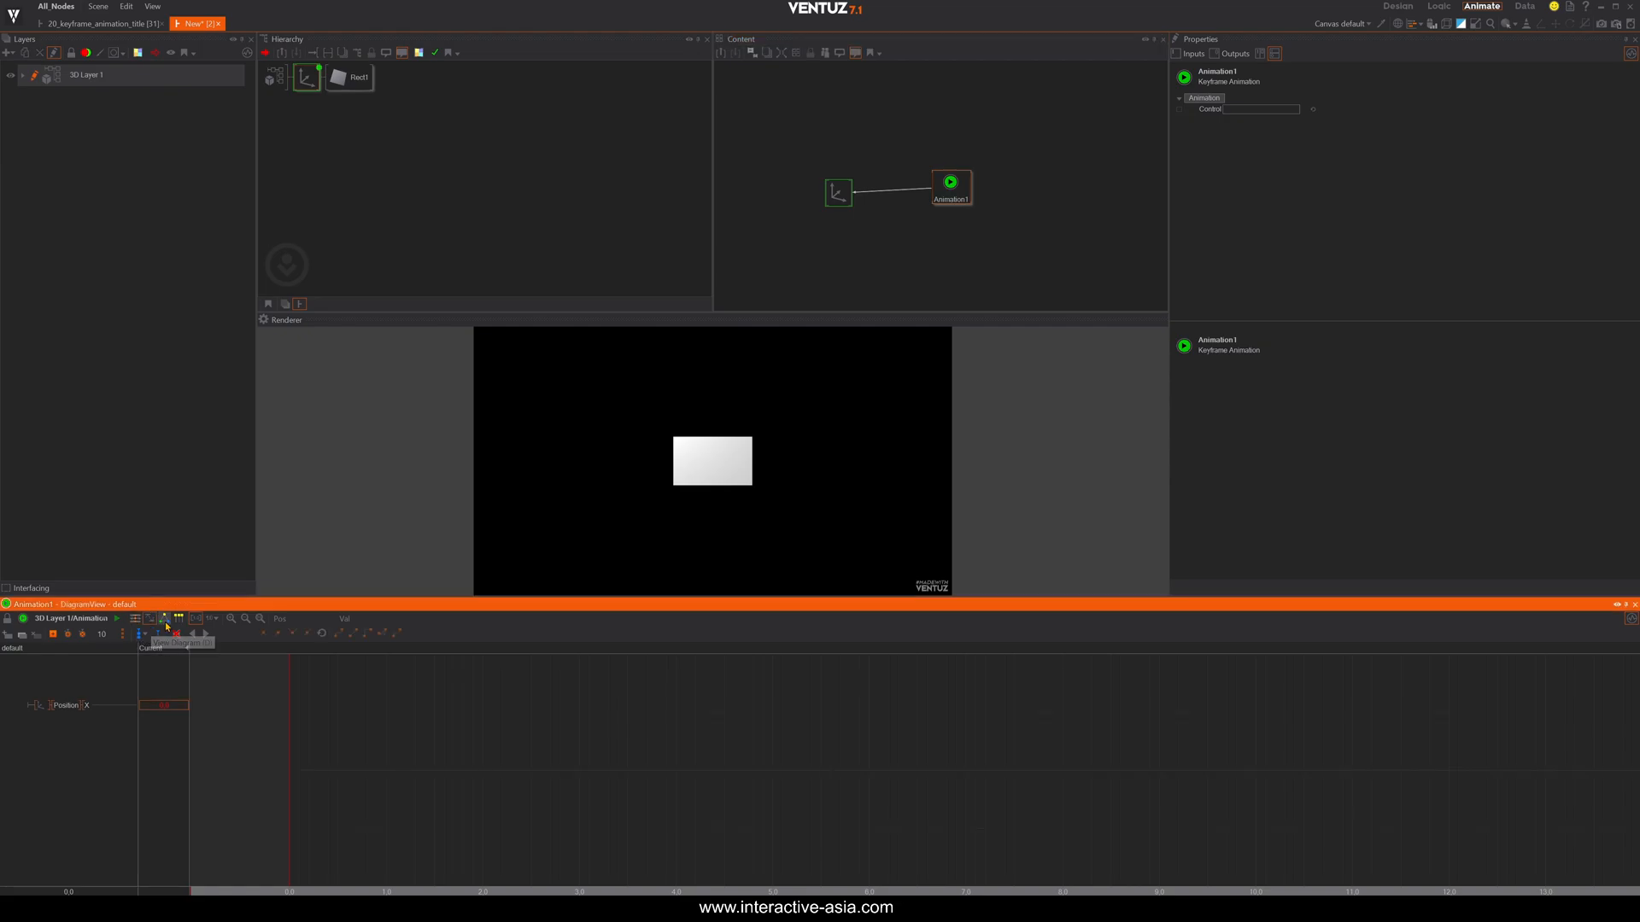
click(164, 623)
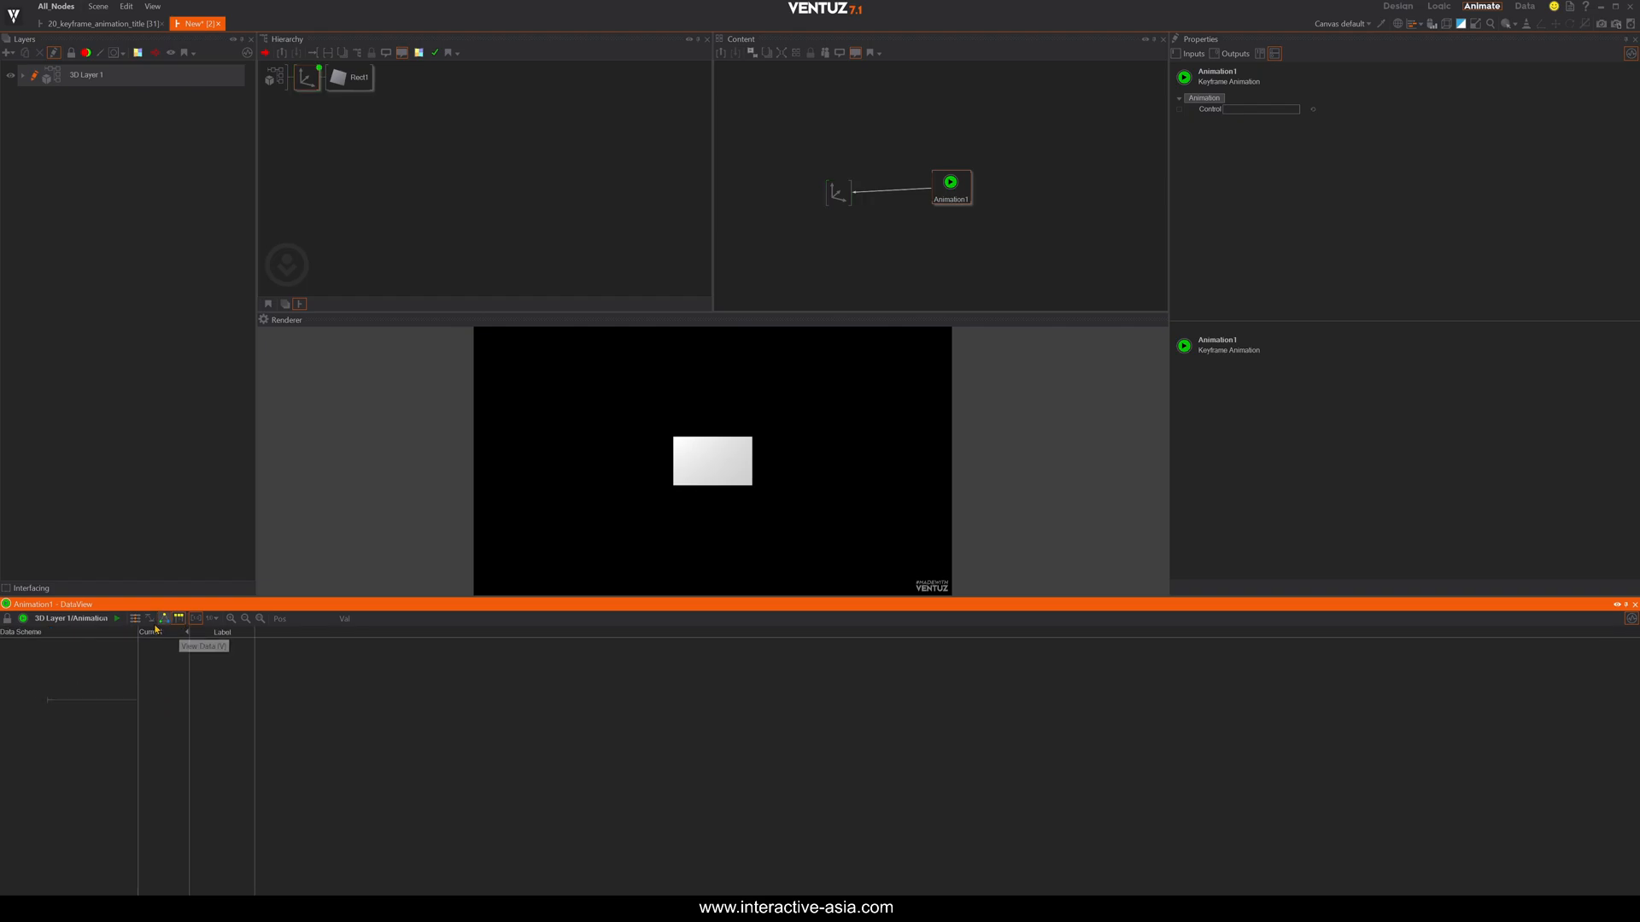
click(136, 620)
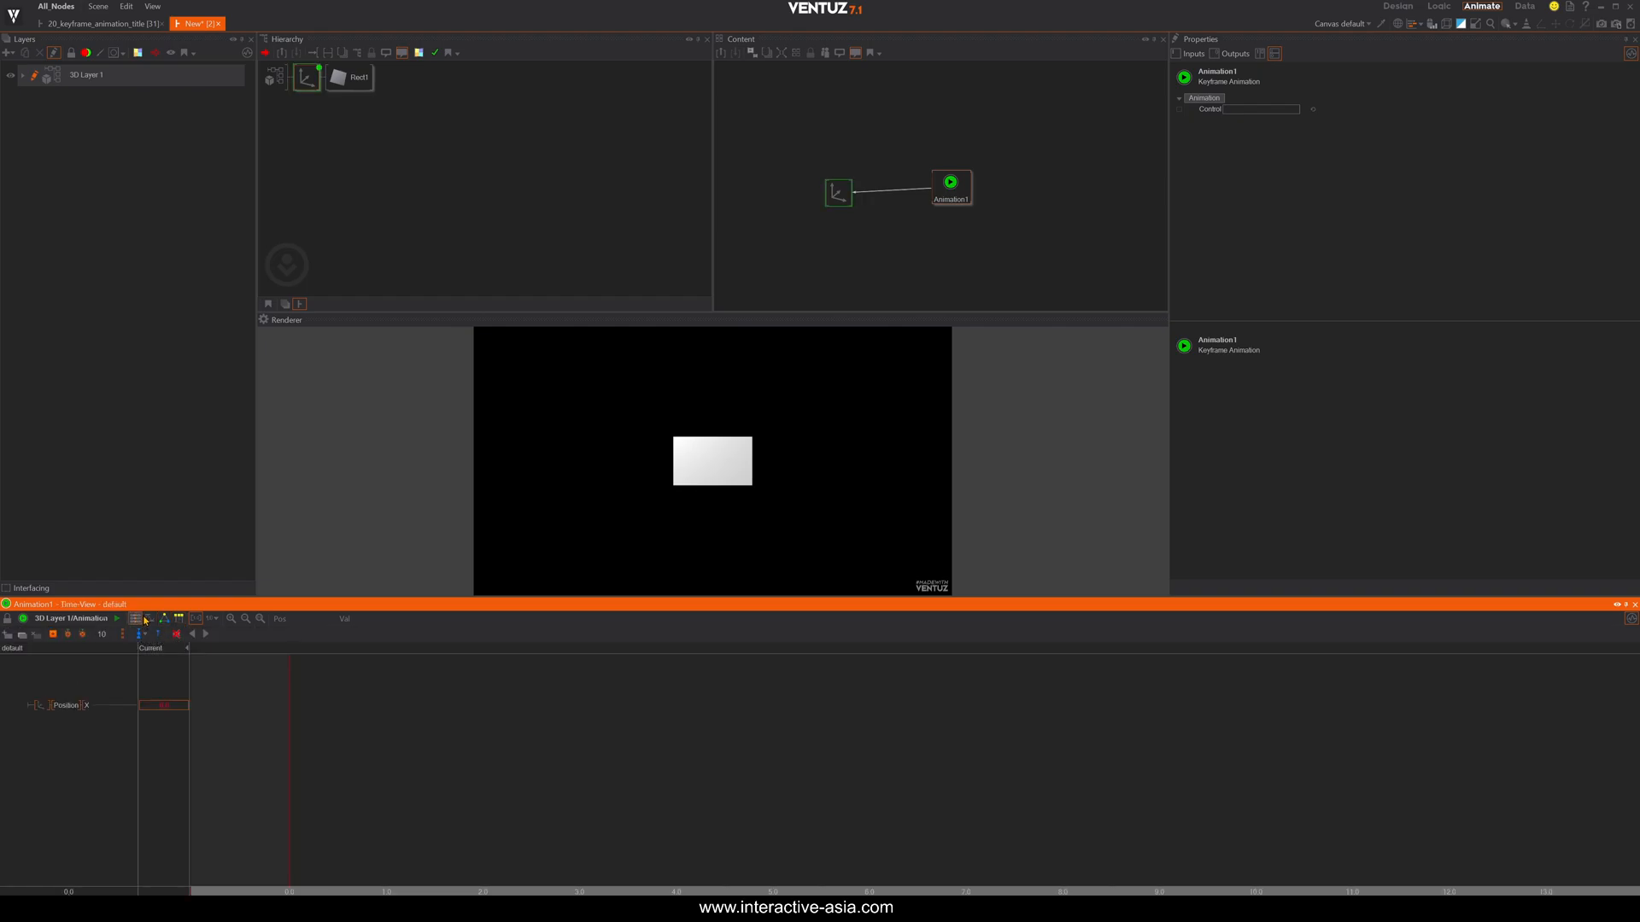
click(165, 624)
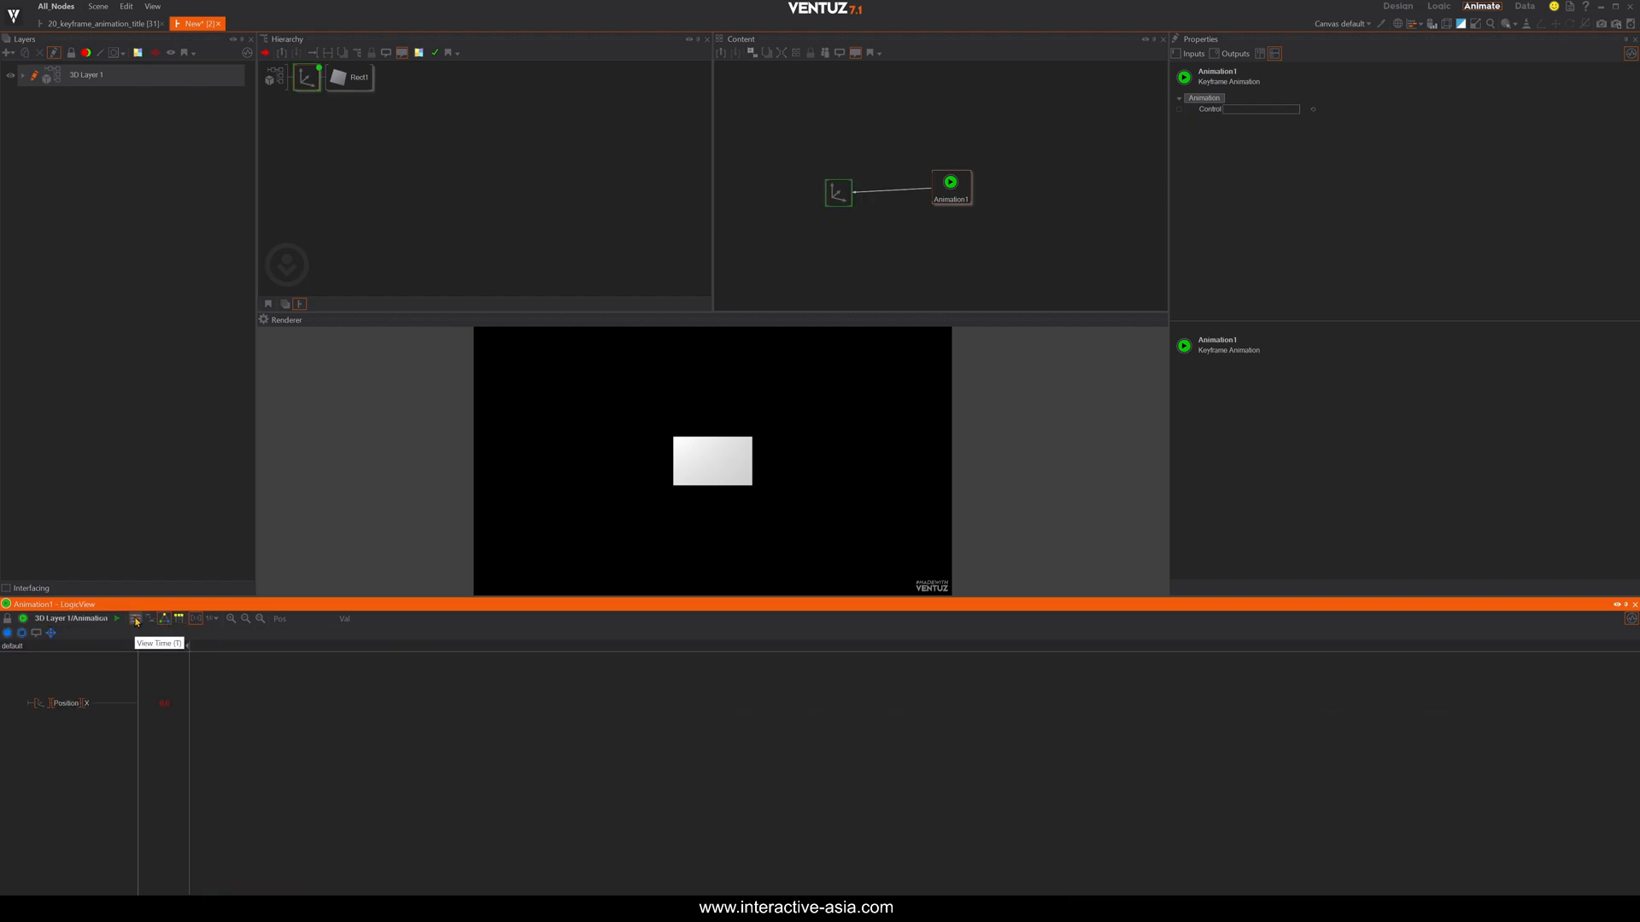
click(136, 619)
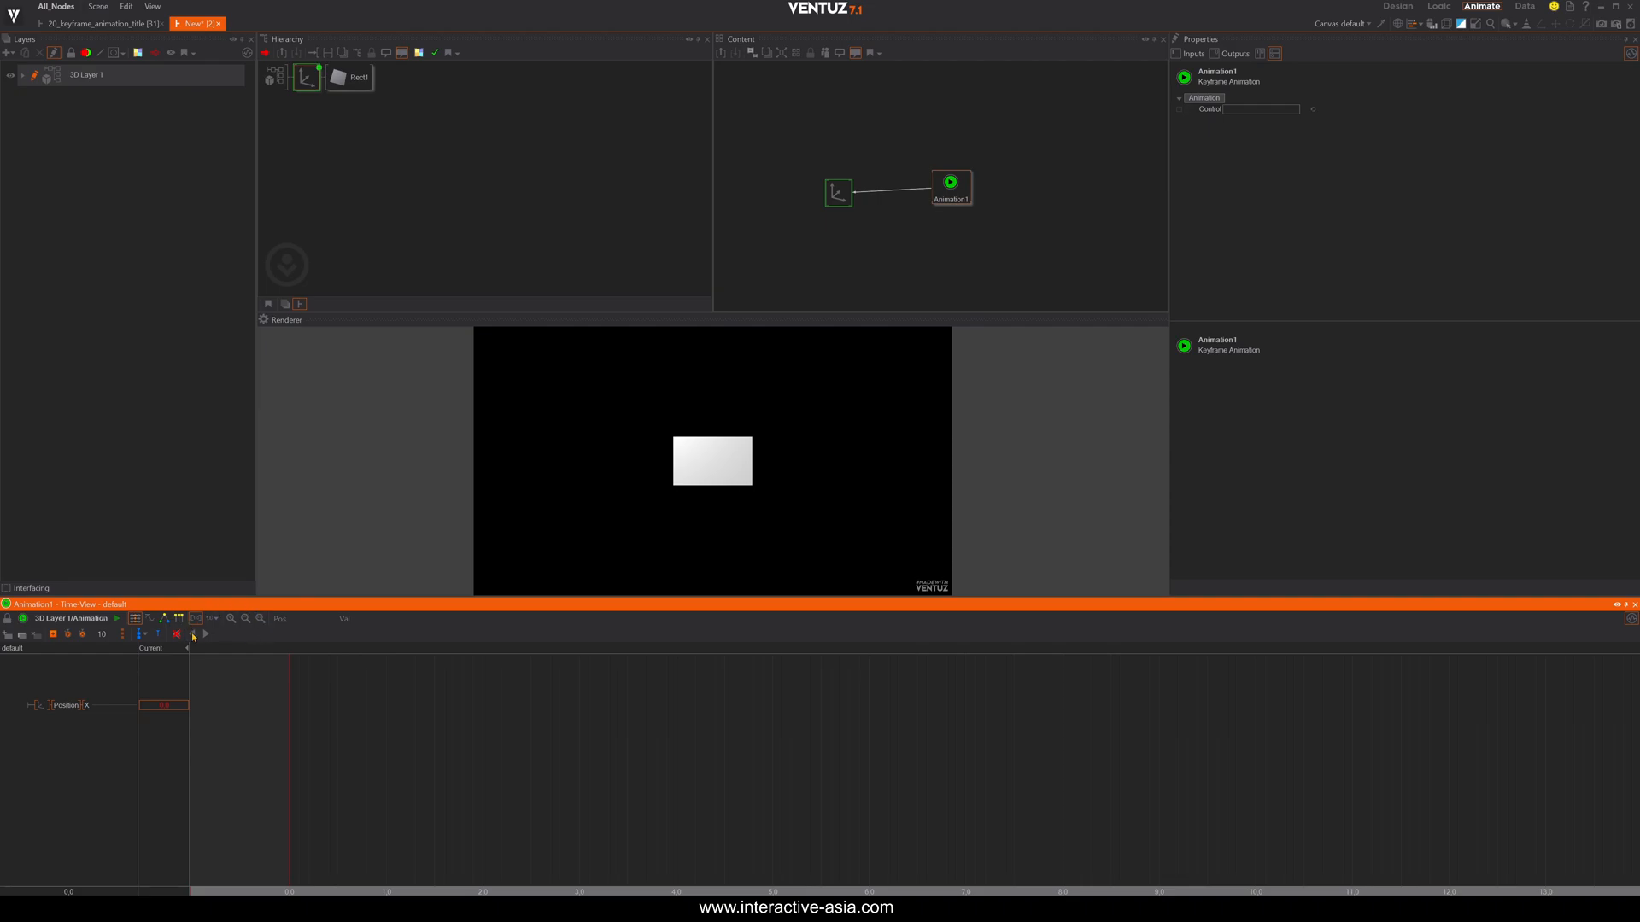
Set the time unit of the animation timeline to 1 Second.
mouse_move(419, 836)
middle_down()
mouse_move(404, 799)
mouse_move(433, 829)
middle_up()
click(256, 767)
click(218, 622)
click(213, 620)
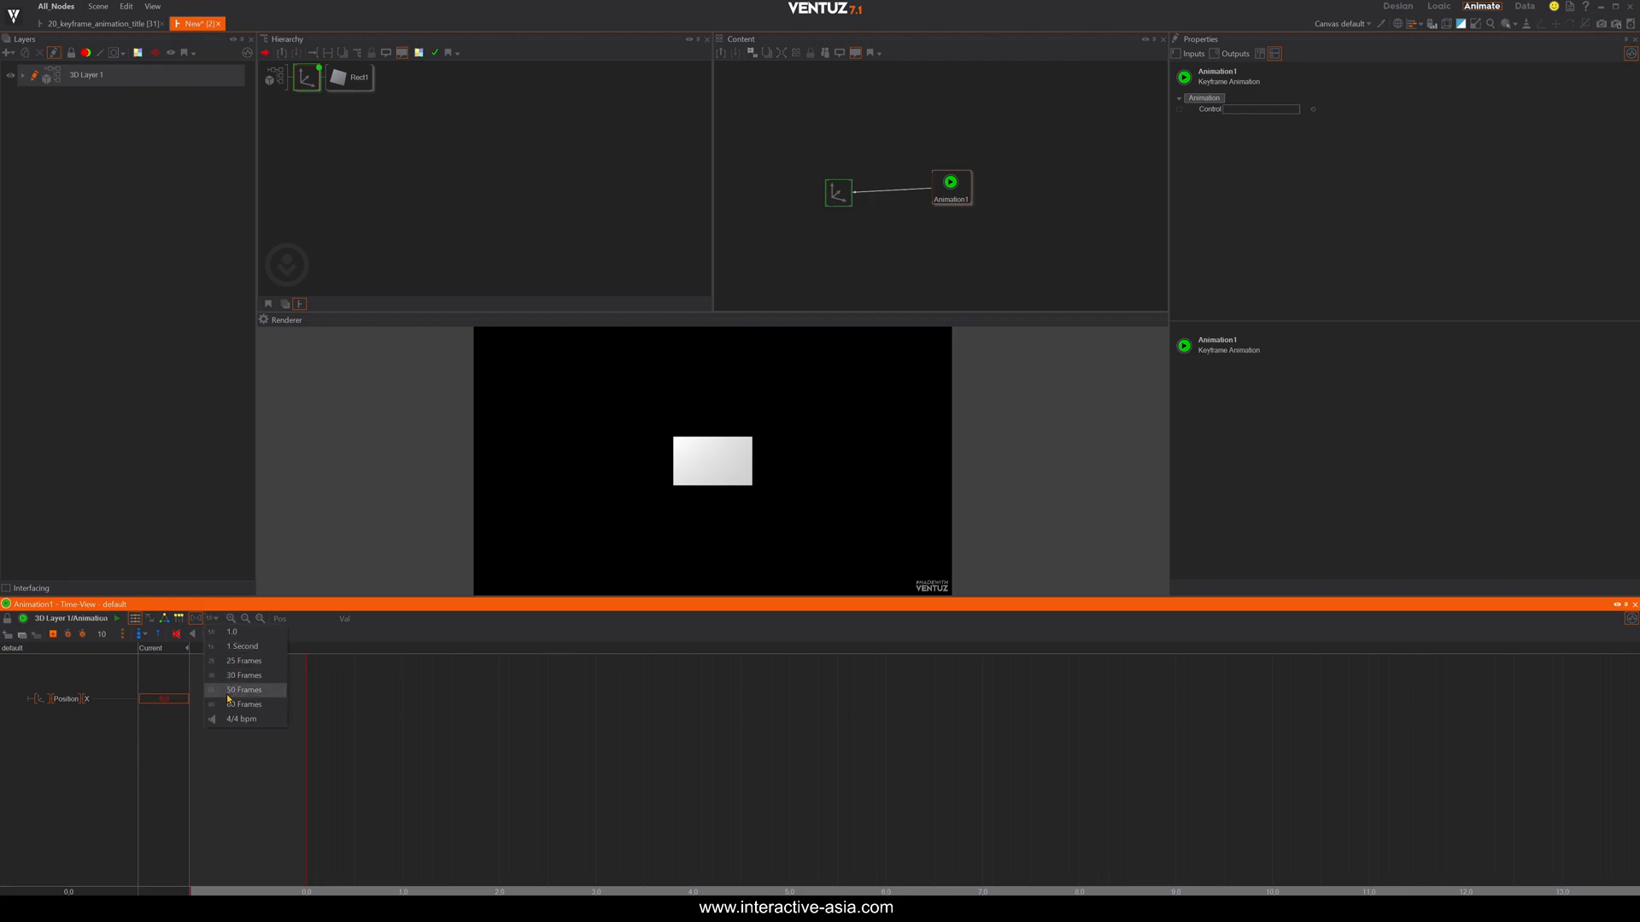
click(232, 647)
middle_drag(344, 795, 357, 791)
scroll(360, 789, down, 3)
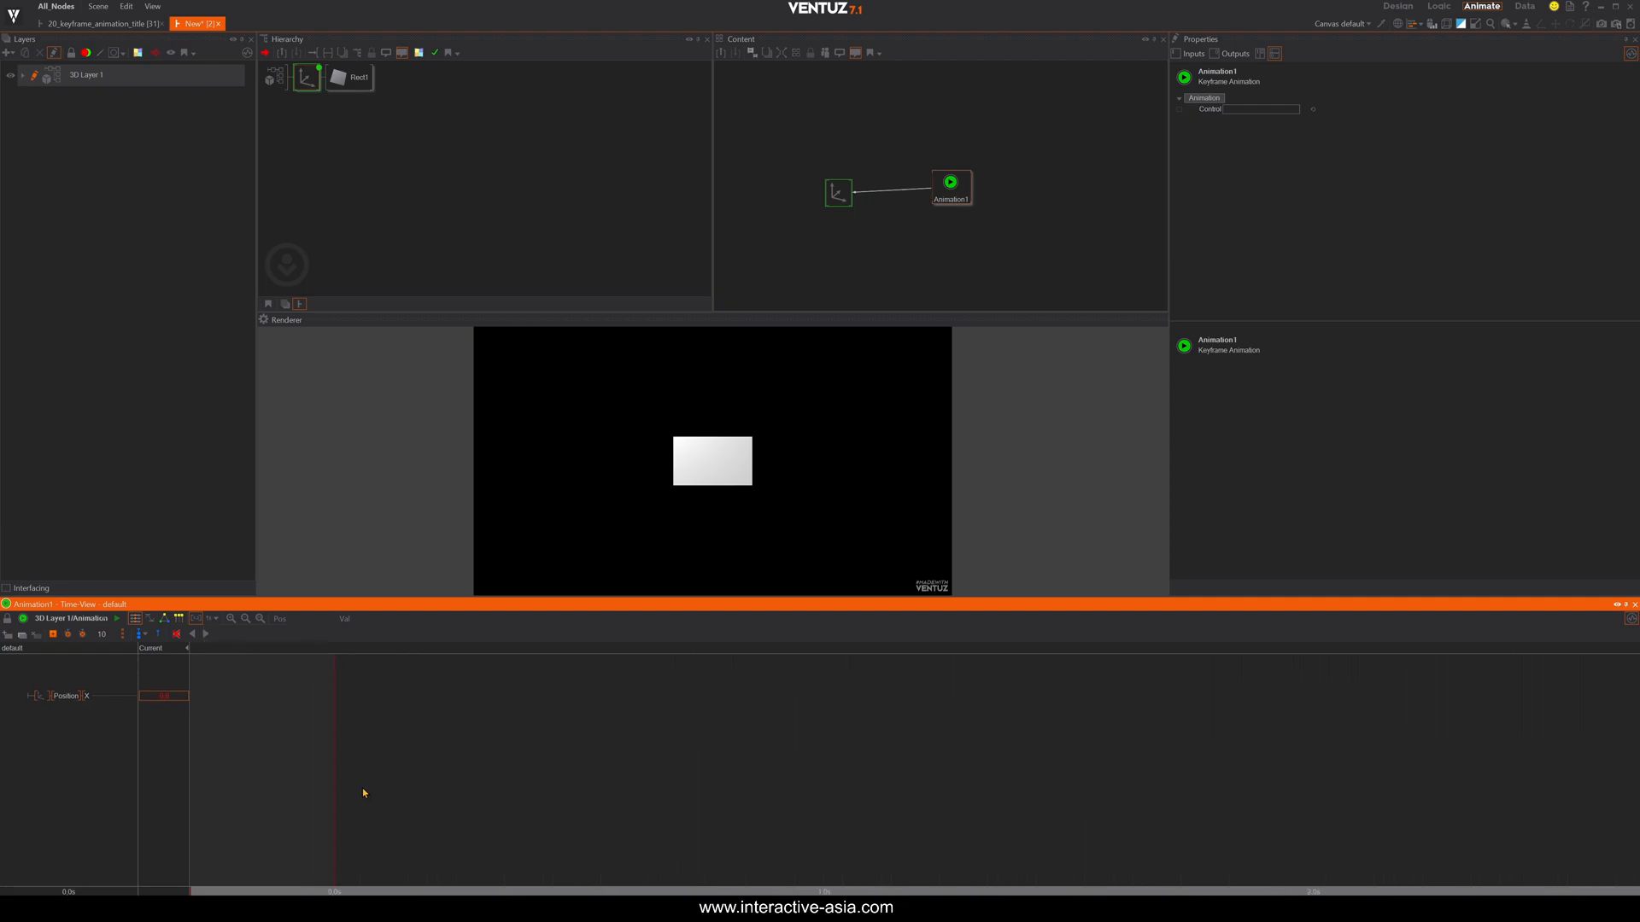
scroll(519, 760, up, 2)
mouse_move(432, 845)
mouse_down()
mouse_move(596, 837)
mouse_move(746, 874)
mouse_move(1039, 881)
mouse_move(419, 868)
mouse_up()
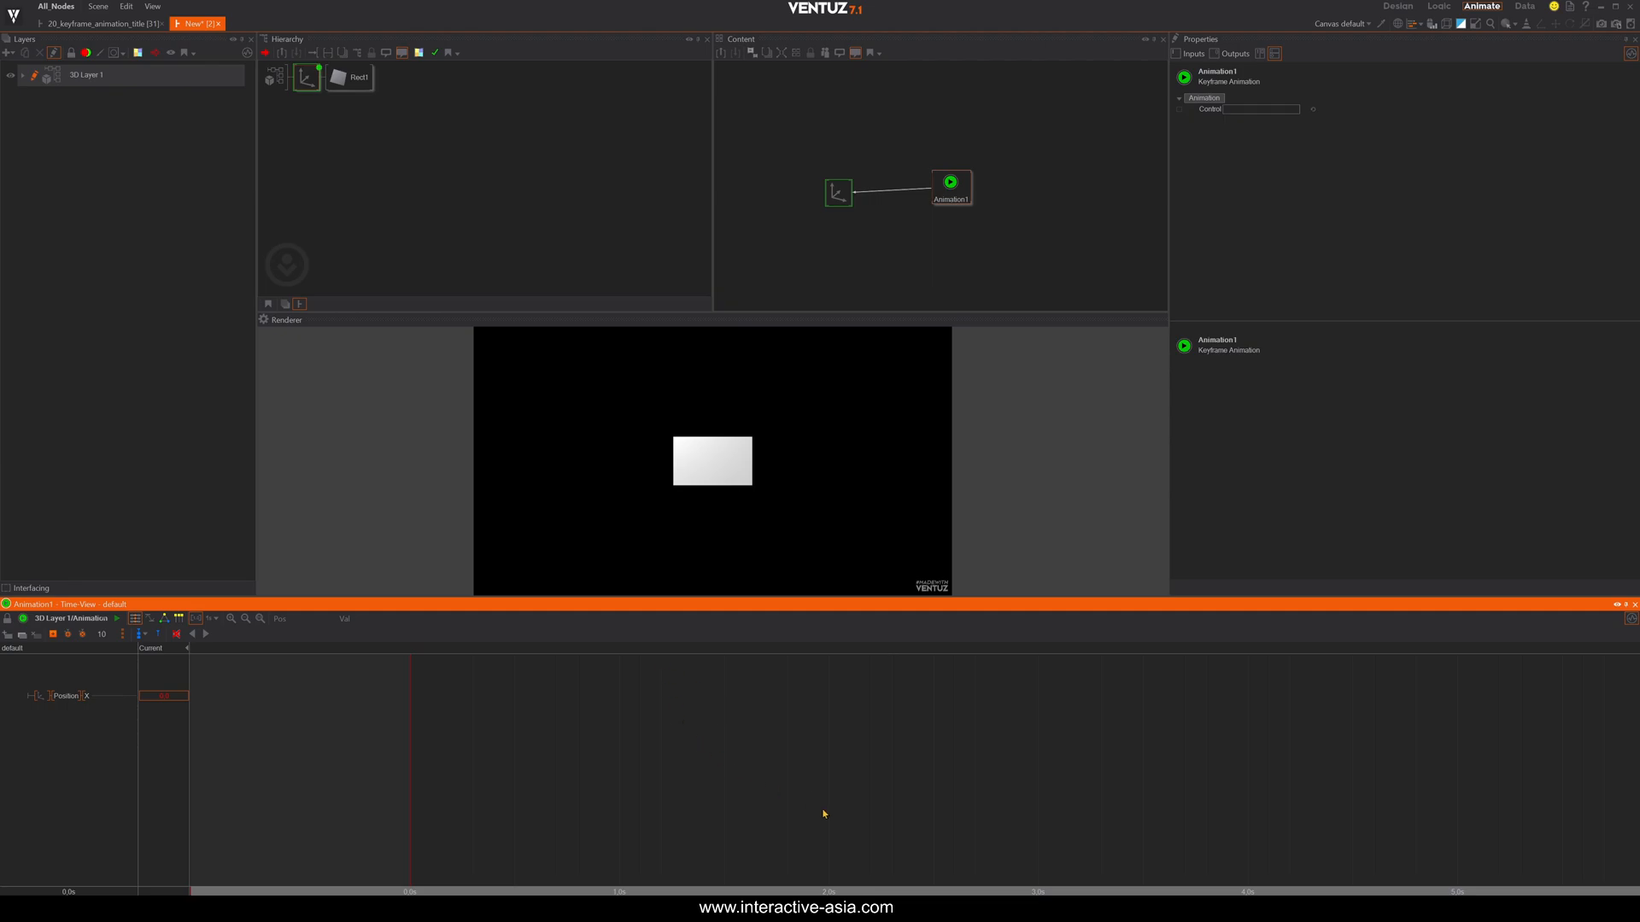
middle_drag(849, 807, 790, 801)
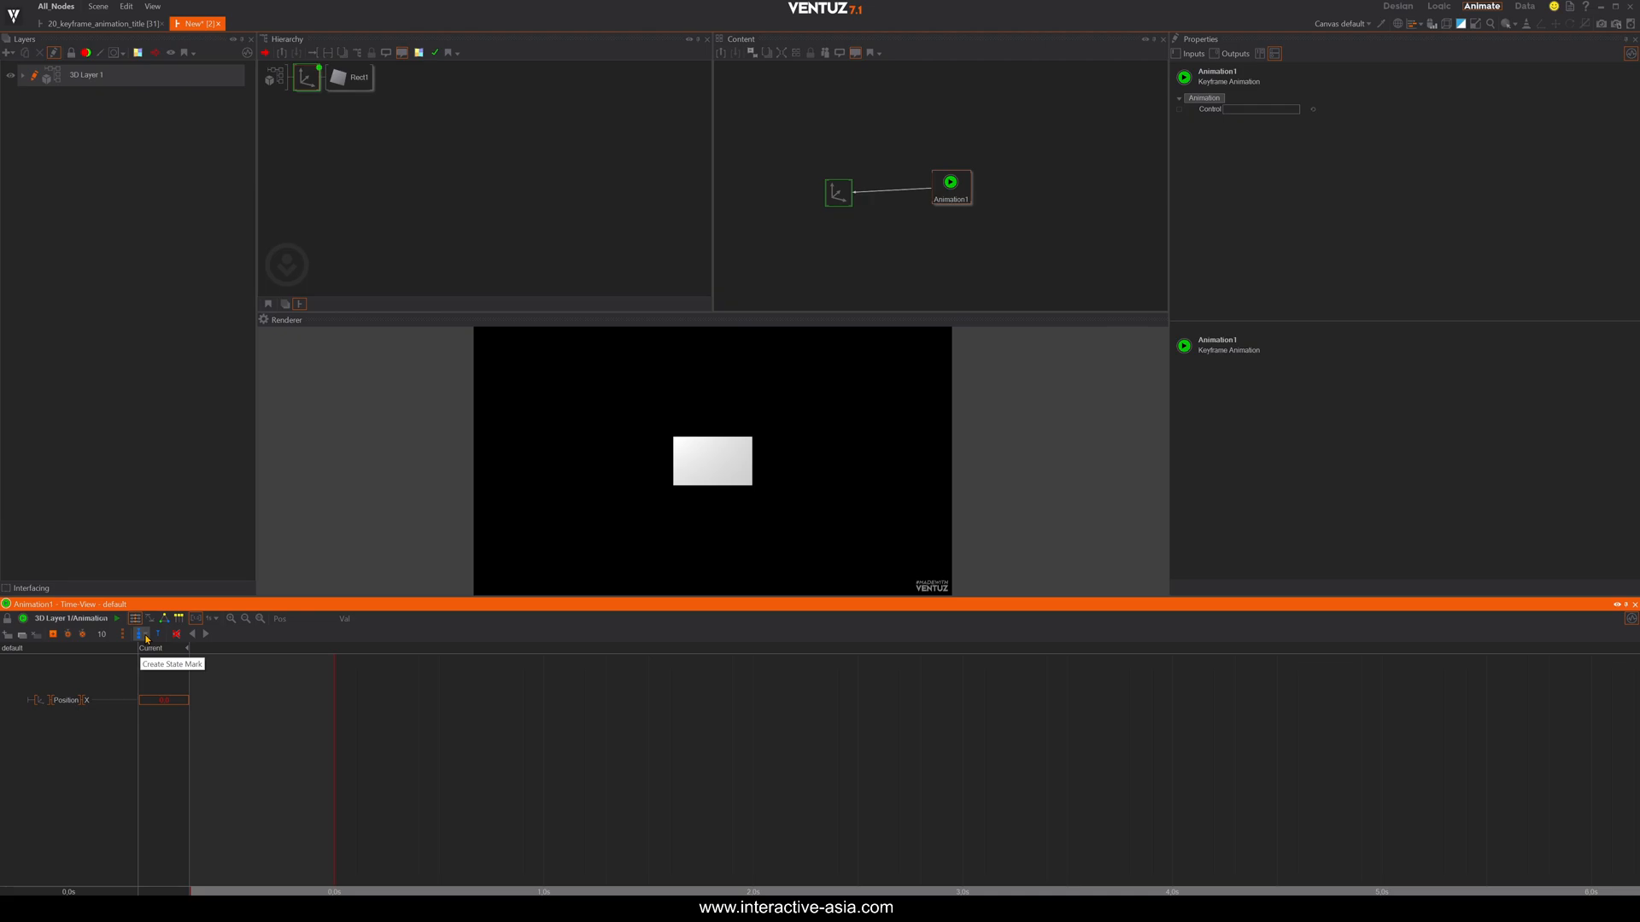
Create a Position X keyframe at 0 s with a value of -17.
drag(395, 729, 334, 726)
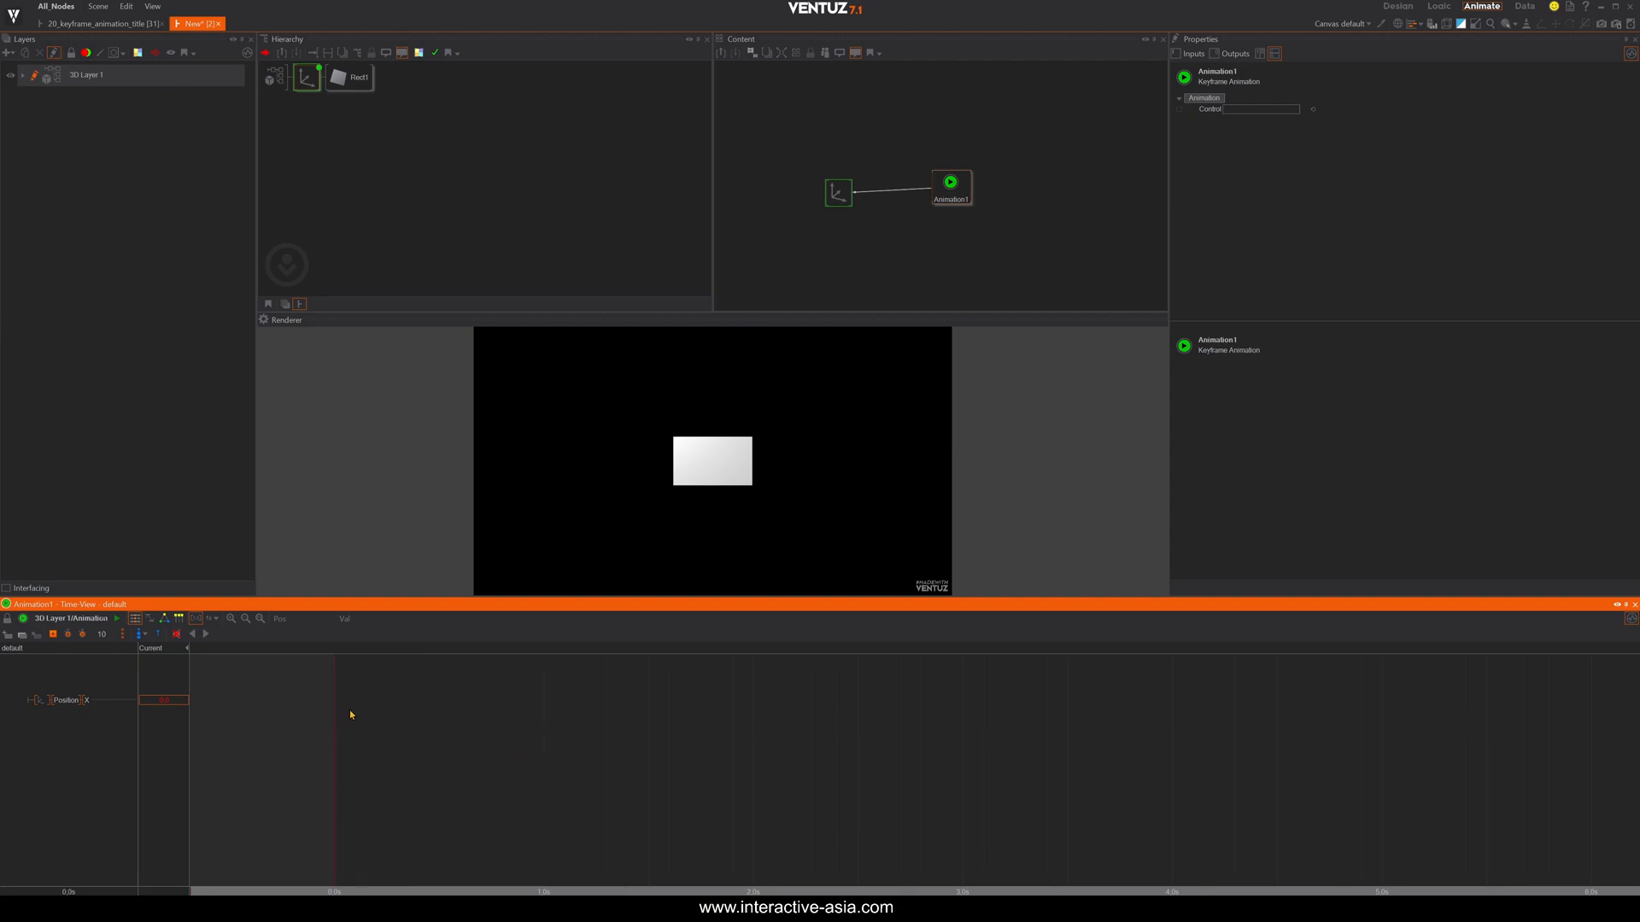
click(53, 636)
drag(167, 702, 146, 701)
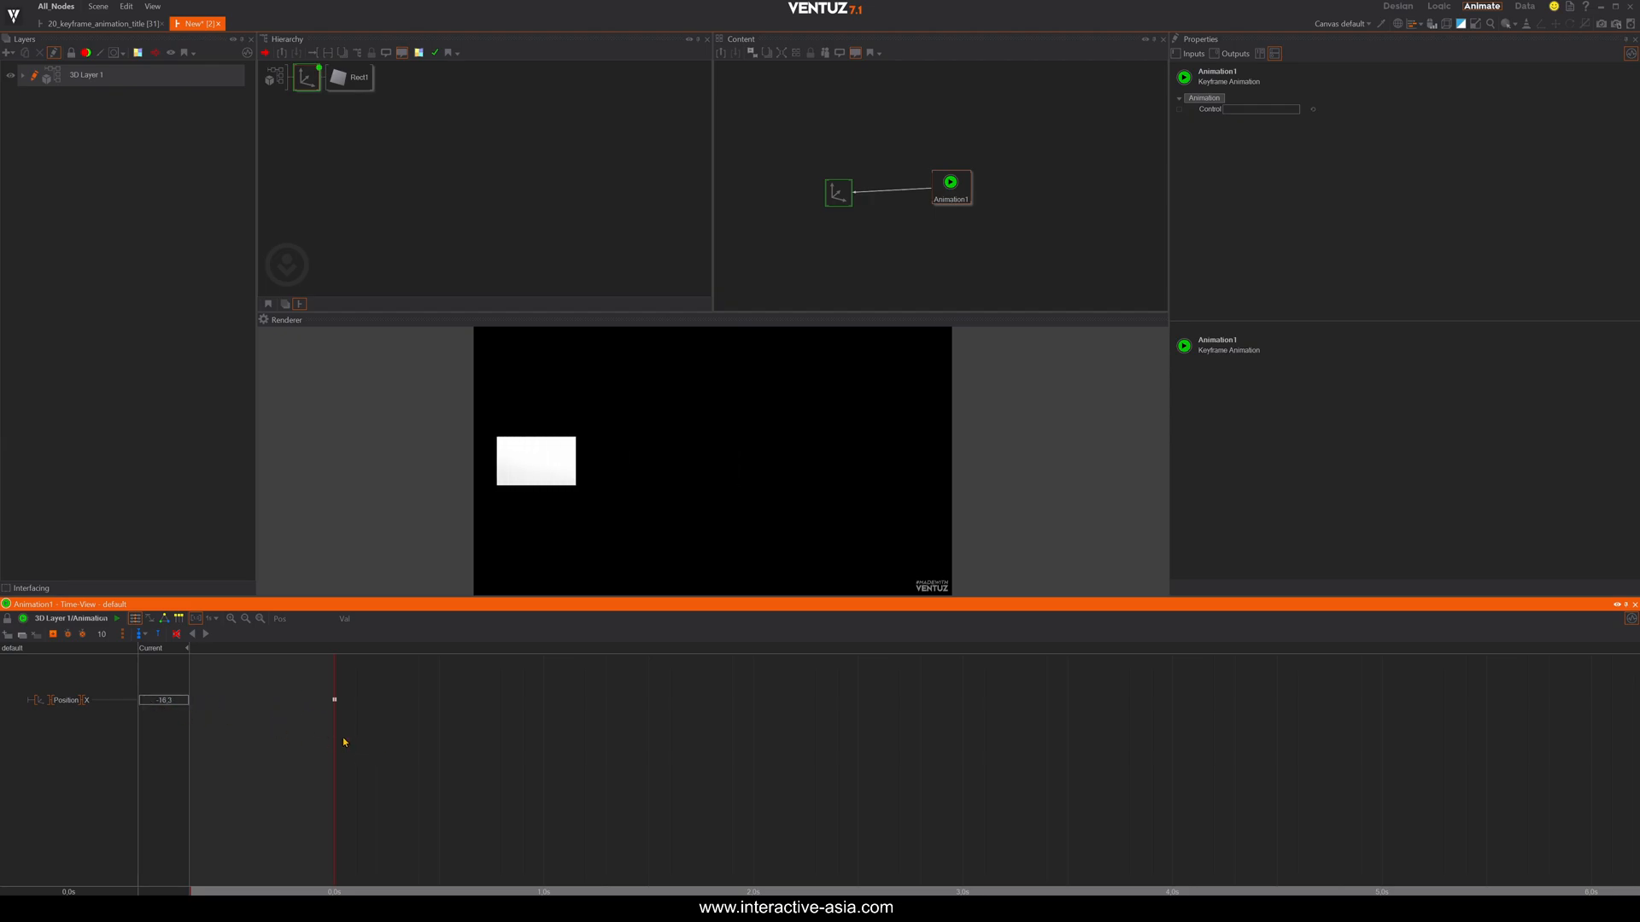
click(397, 745)
drag(383, 726, 344, 777)
drag(159, 702, 162, 703)
Add a Position X keyframe at 1 s with a value of 0.
drag(360, 755, 544, 758)
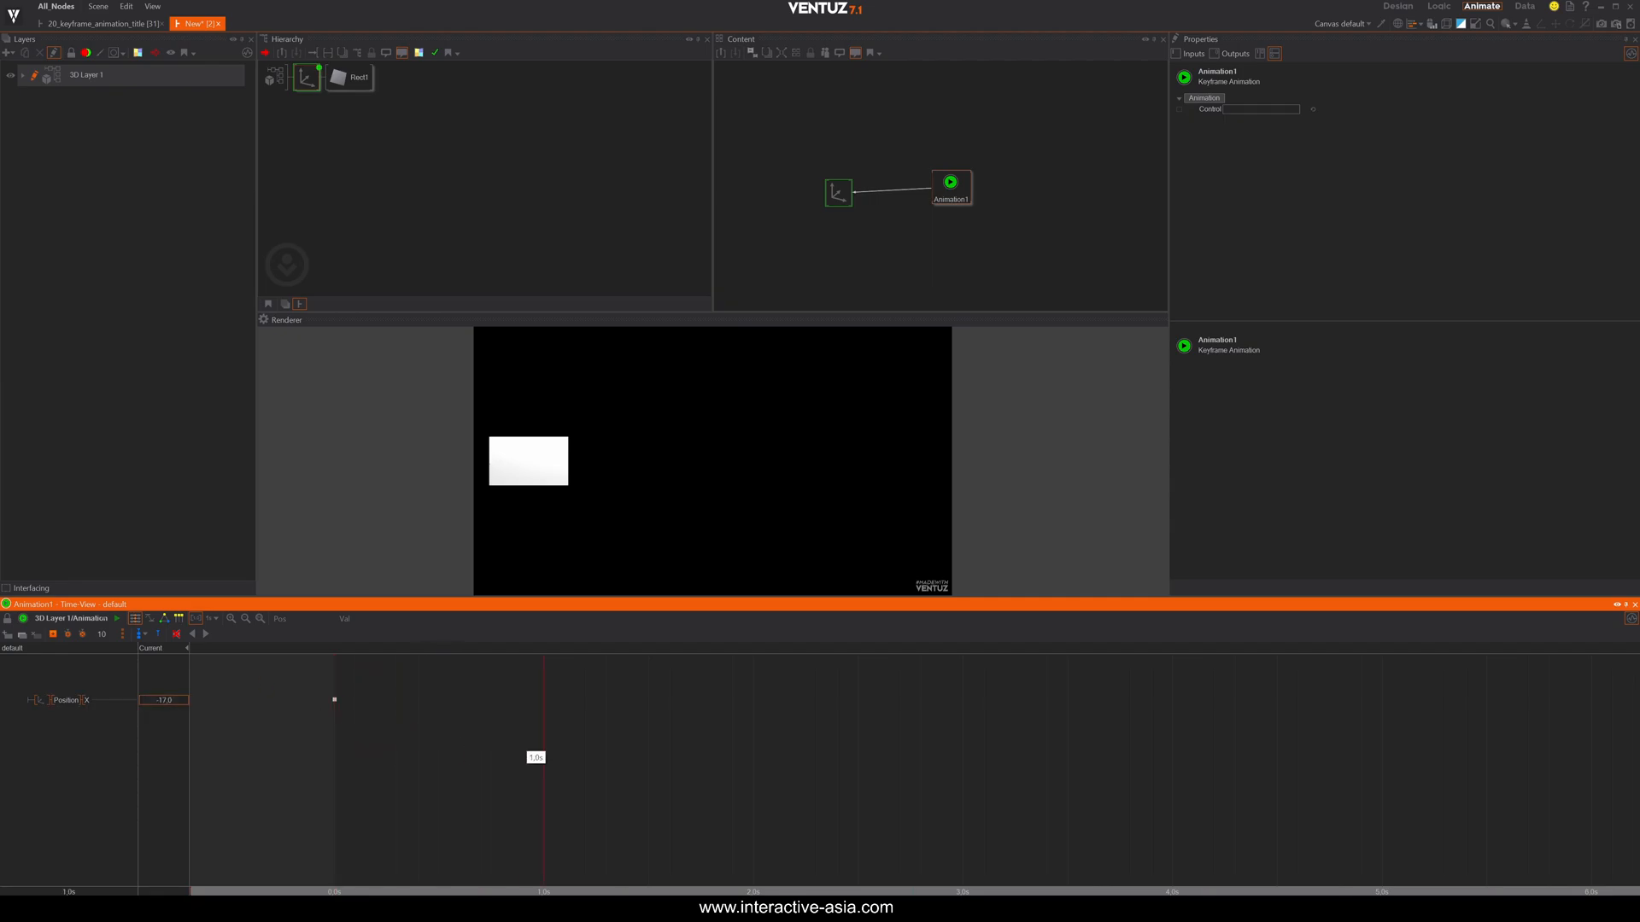
click(67, 638)
click(162, 700)
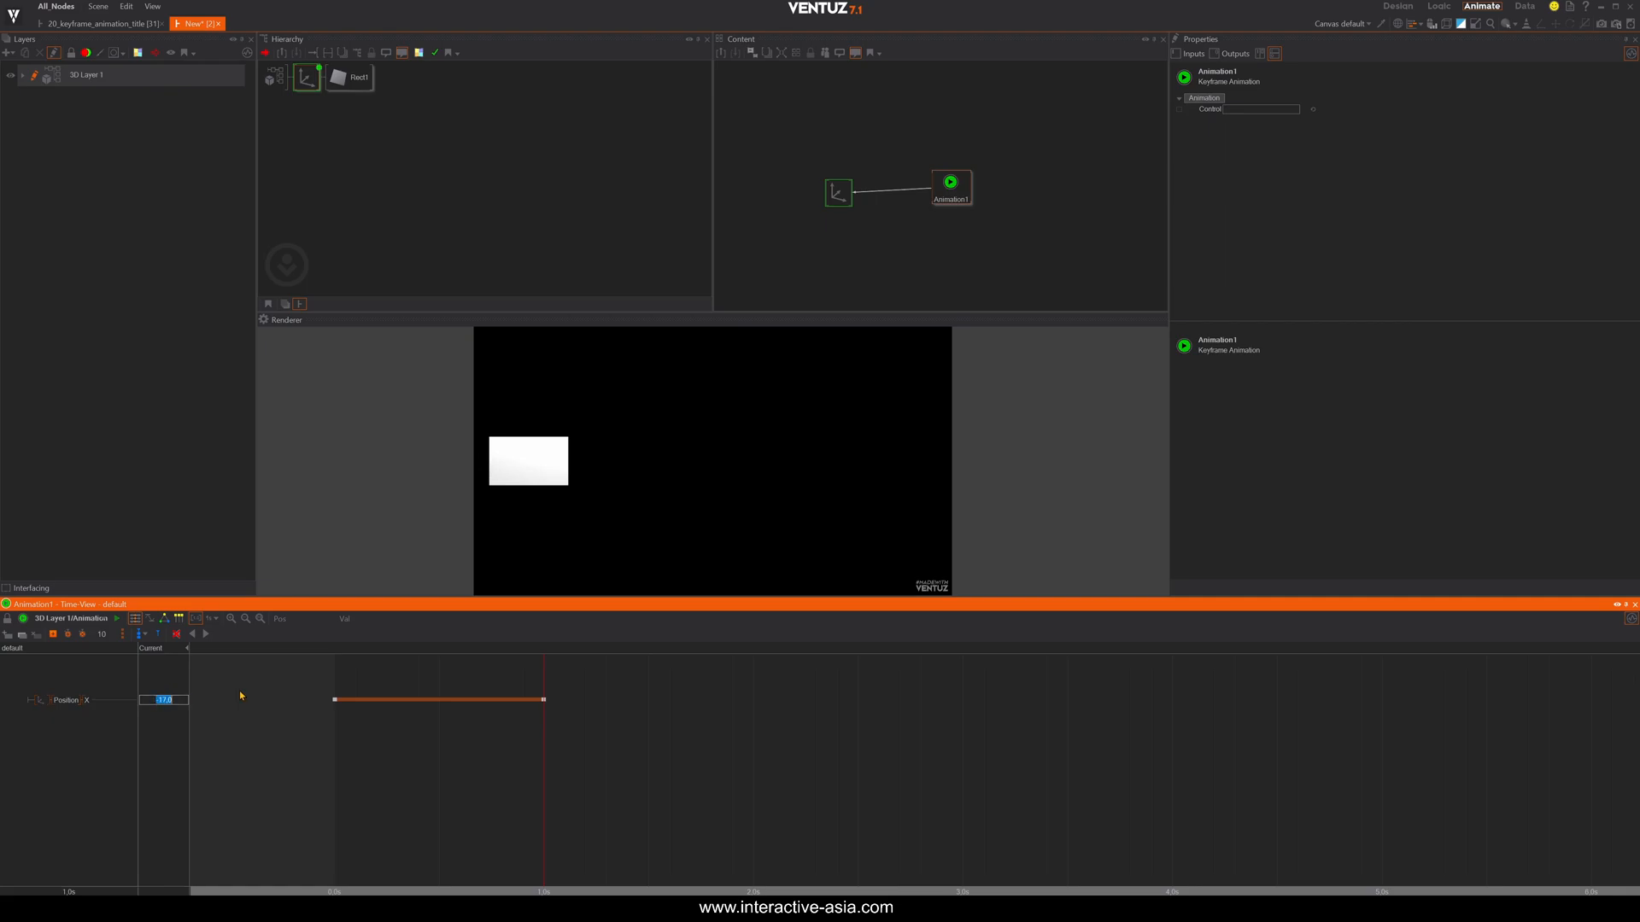
text(0)
key(Return)
Add a Position X keyframe at 2 s with a value of 17.
drag(440, 737, 760, 779)
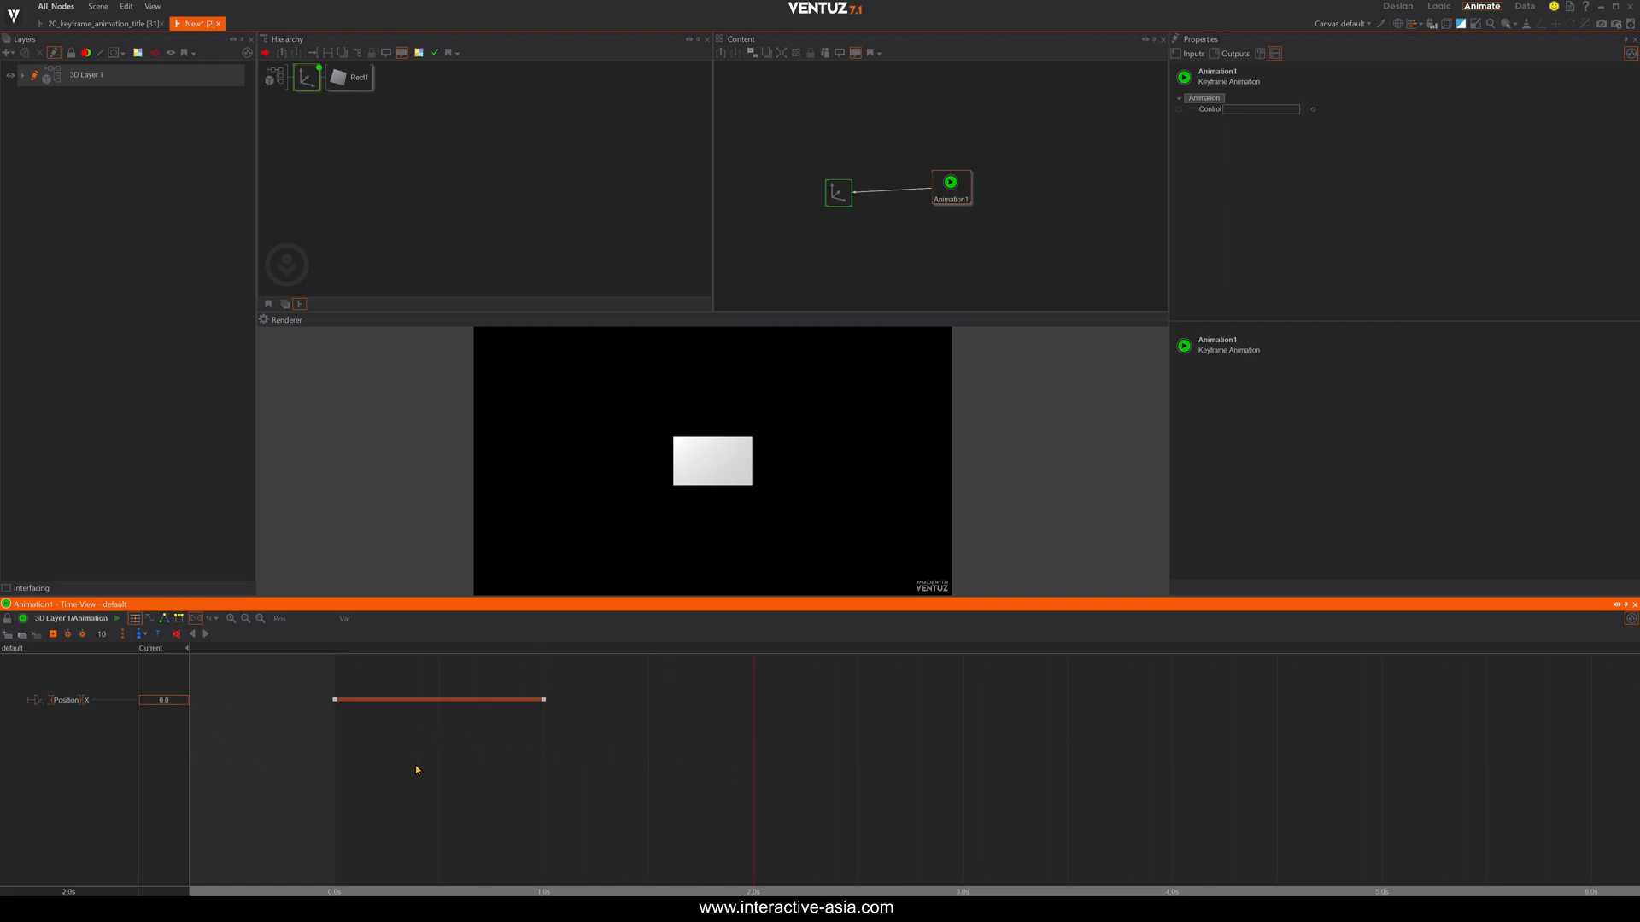
key(k)
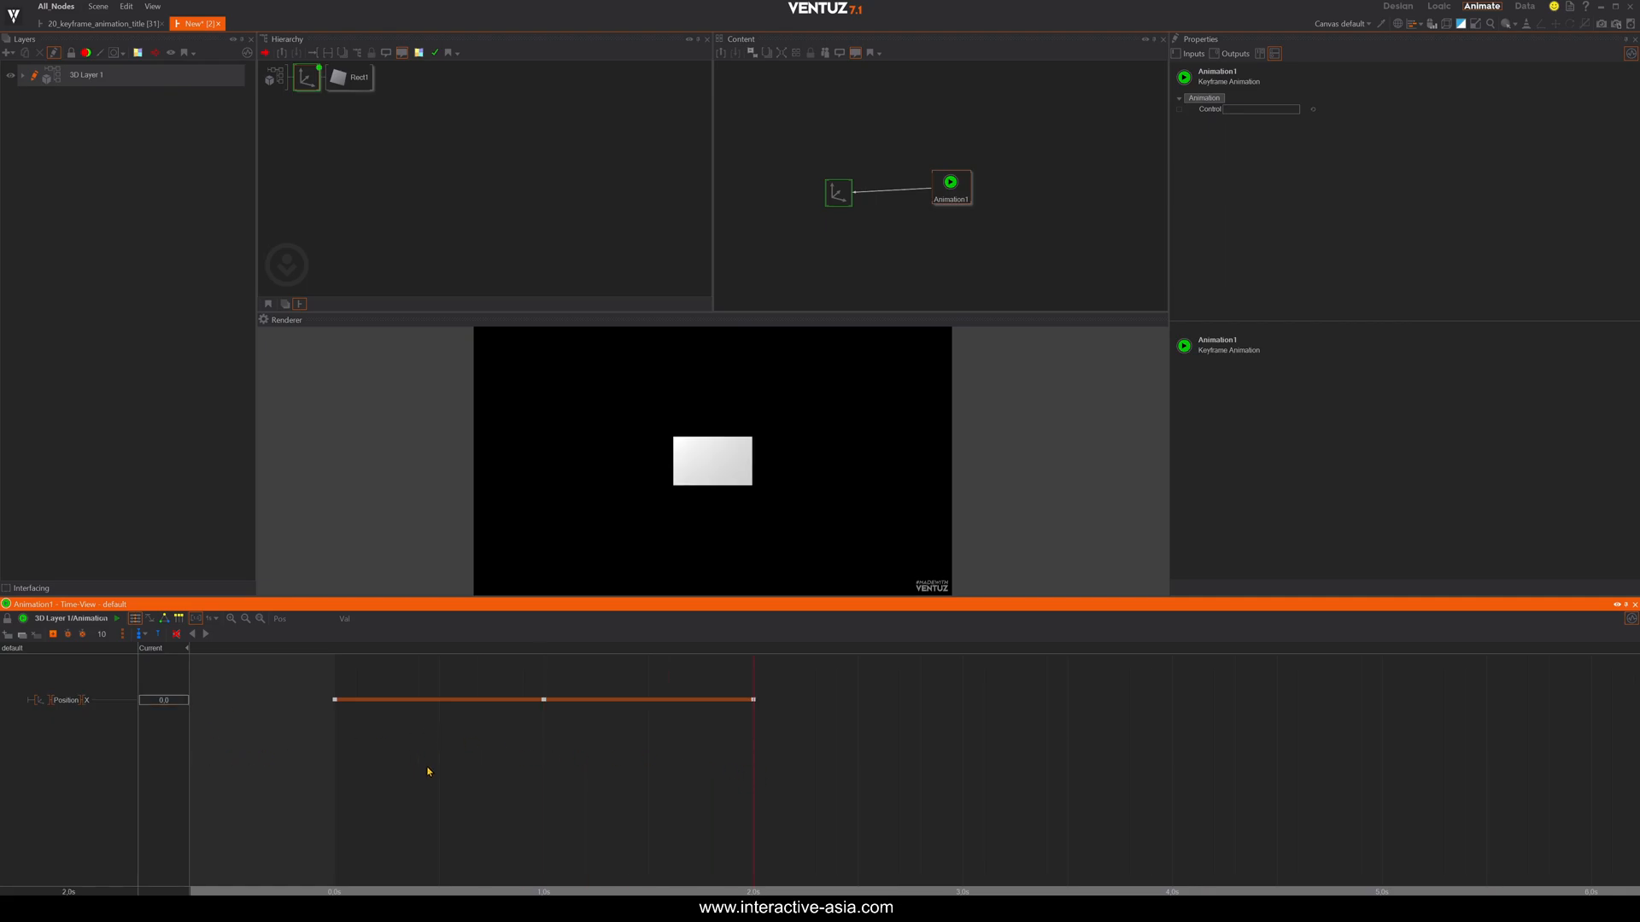
click(155, 701)
text(17)
key(Return)
Play the animation from 0 s and scrub the time cursor to 1 s.
drag(752, 752, 334, 752)
key(space)
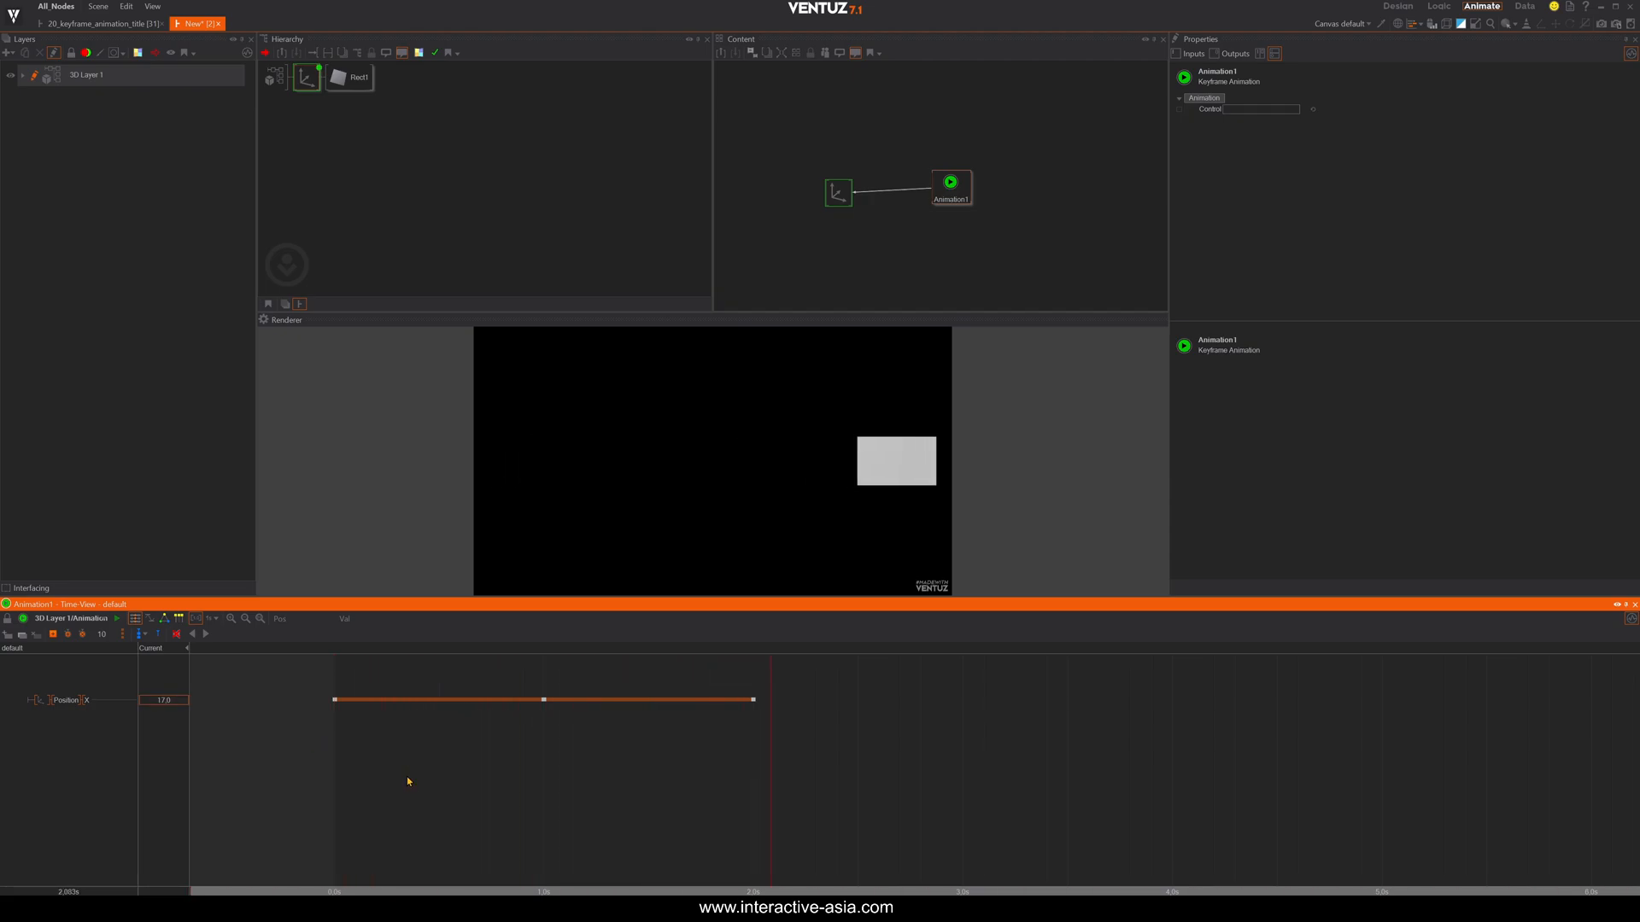
drag(388, 777, 543, 801)
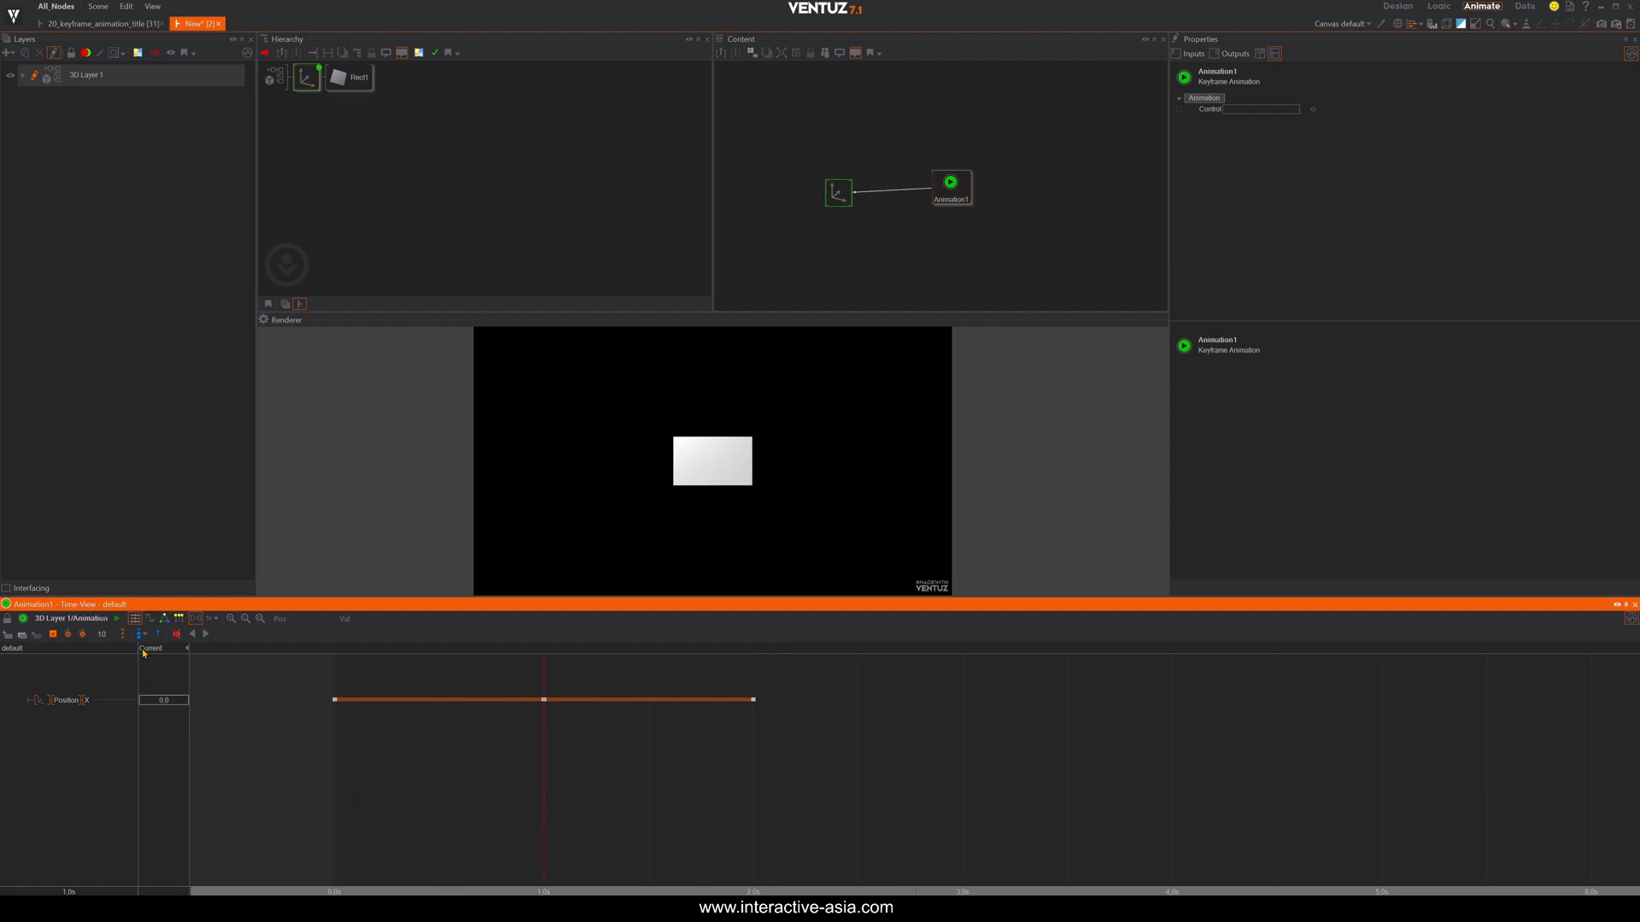
Examine the Position X curve in the Diagram view at different time and value scales.
click(150, 618)
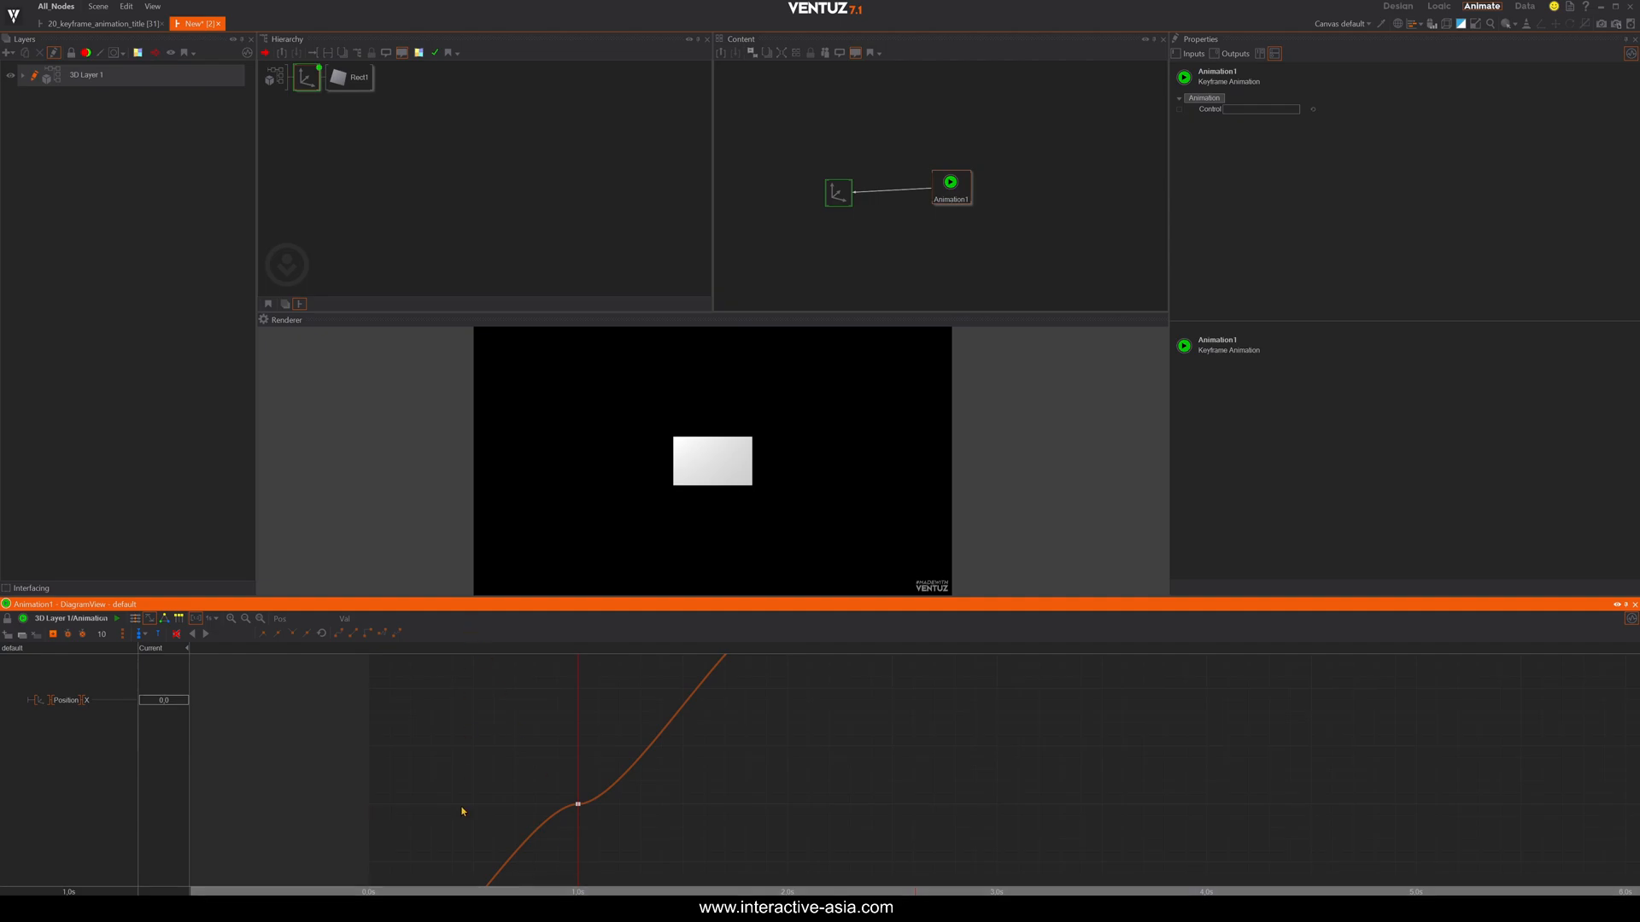
scroll(560, 777, down, 5)
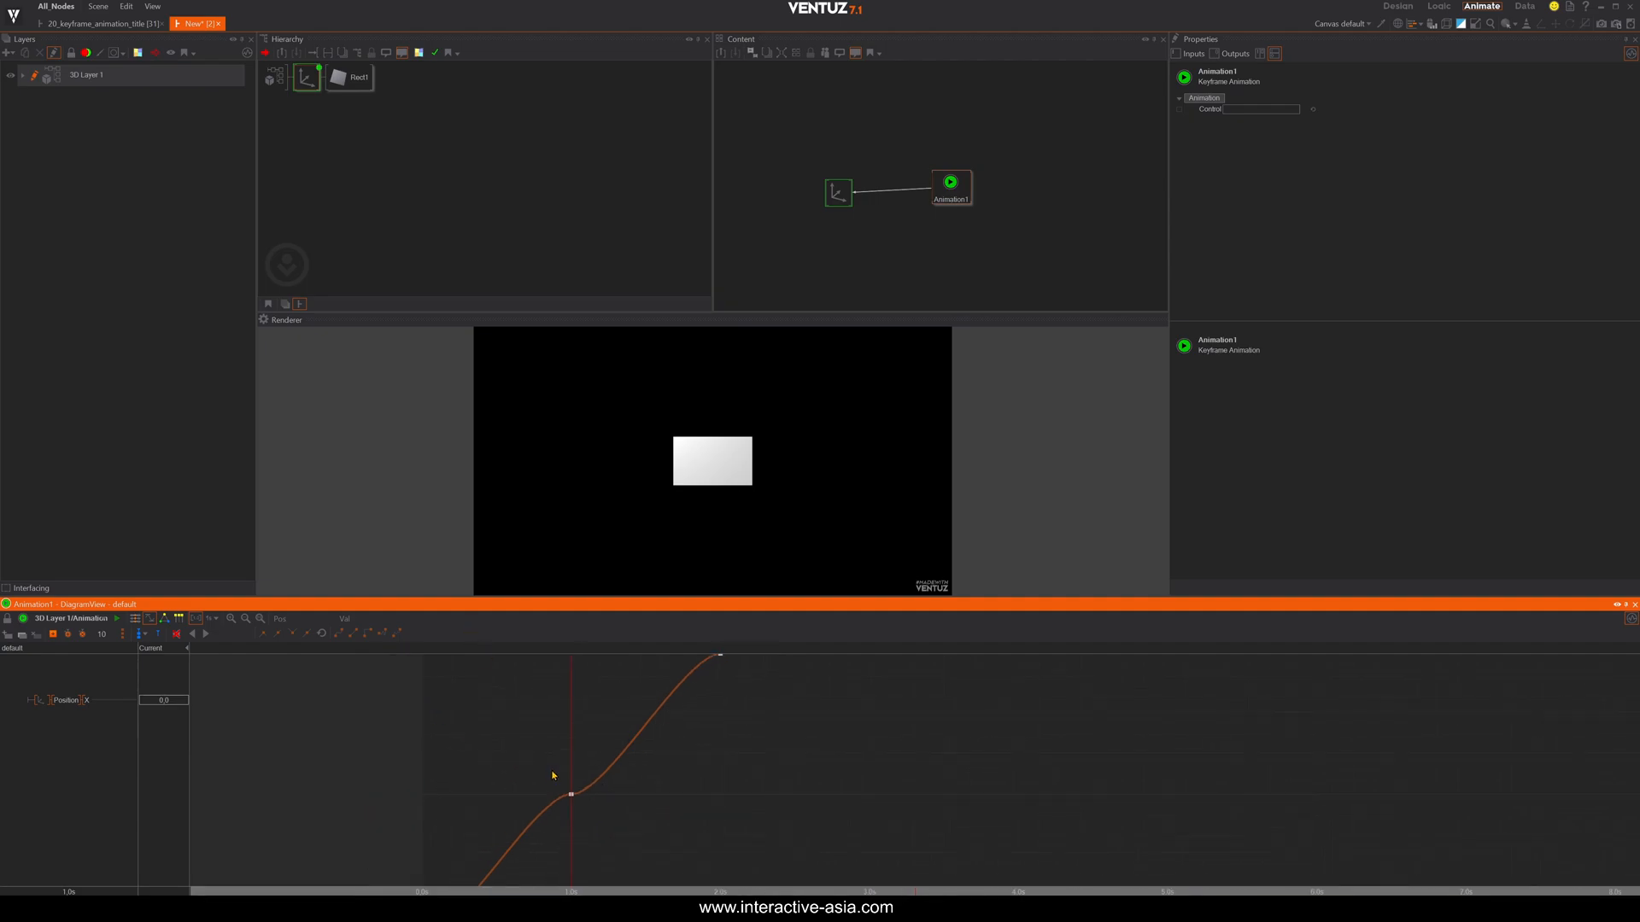
middle_drag(617, 797, 578, 783)
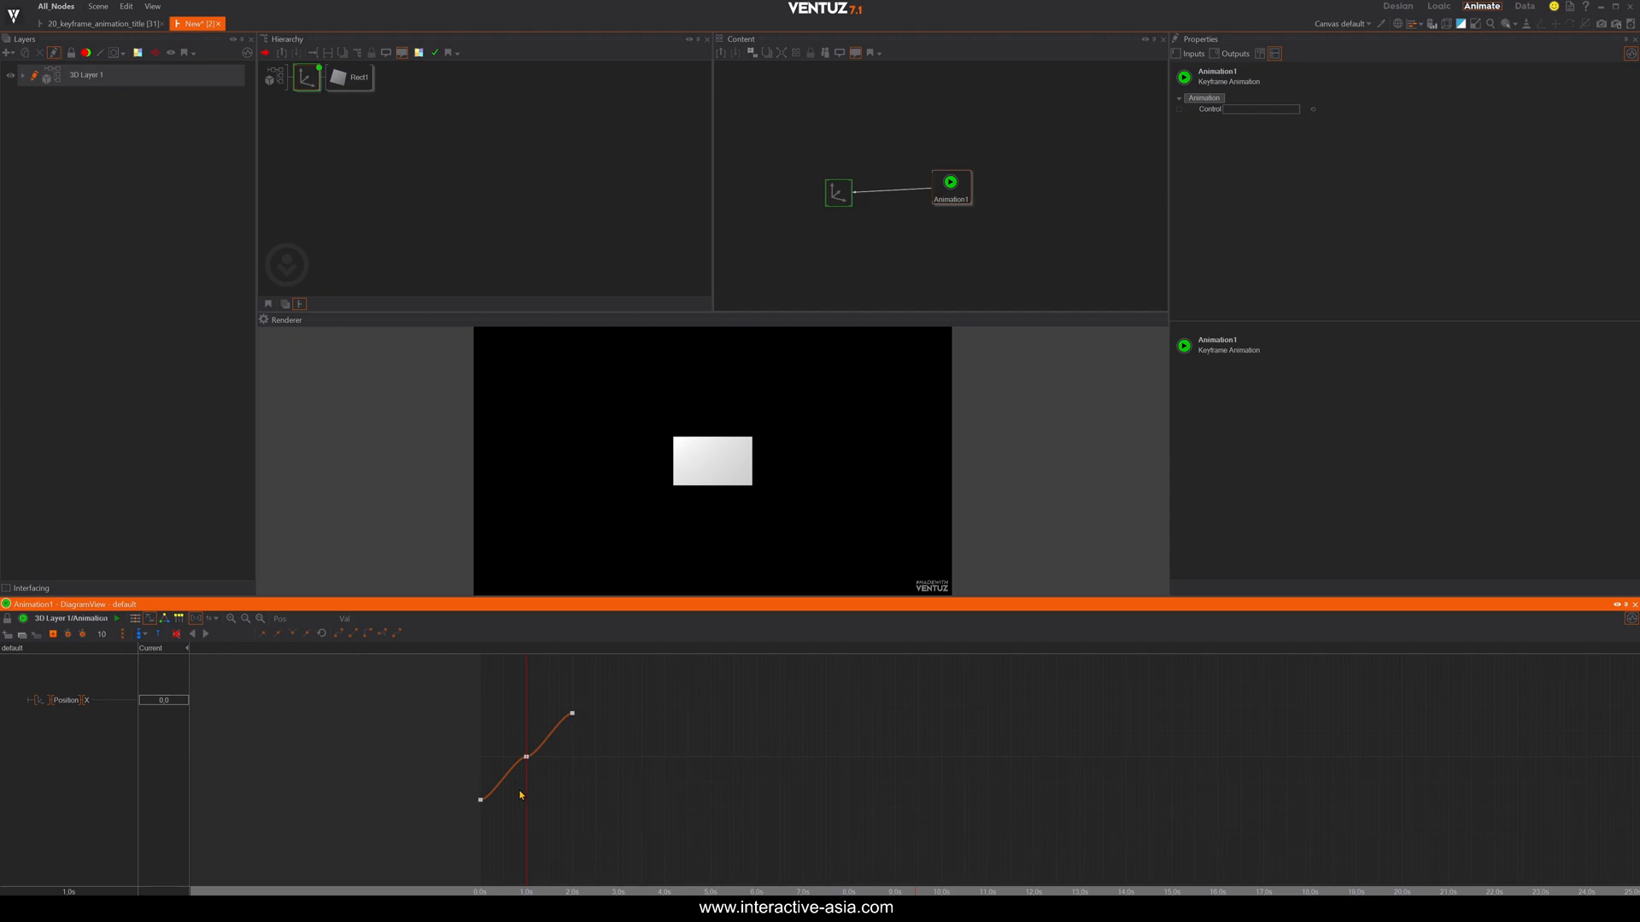
shift+scroll(520, 795, up, 4)
shift+scroll(519, 794, down, 4)
shift+scroll(517, 792, up, 4)
shift+scroll(517, 793, down, 4)
shift+scroll(516, 791, up, 4)
shift+scroll(517, 791, down, 3)
shift+scroll(517, 792, up, 3)
shift+scroll(517, 791, down, 2)
shift+scroll(516, 791, up, 2)
shift+scroll(516, 791, down, 3)
ctrl+scroll(515, 790, up, 5)
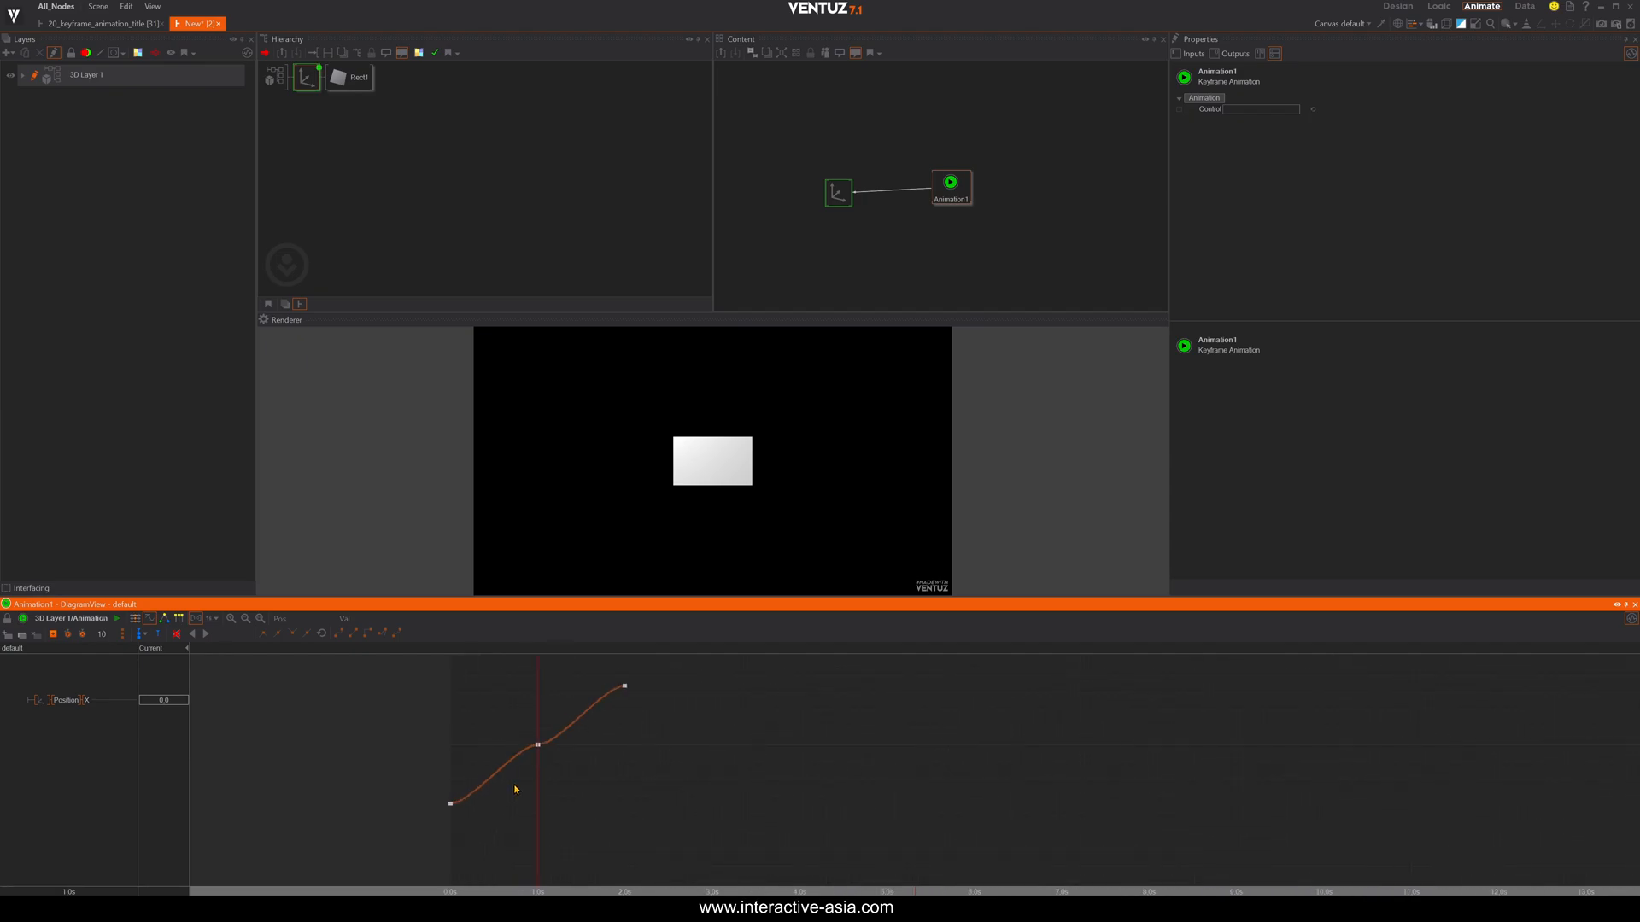
ctrl+scroll(515, 790, up, 5)
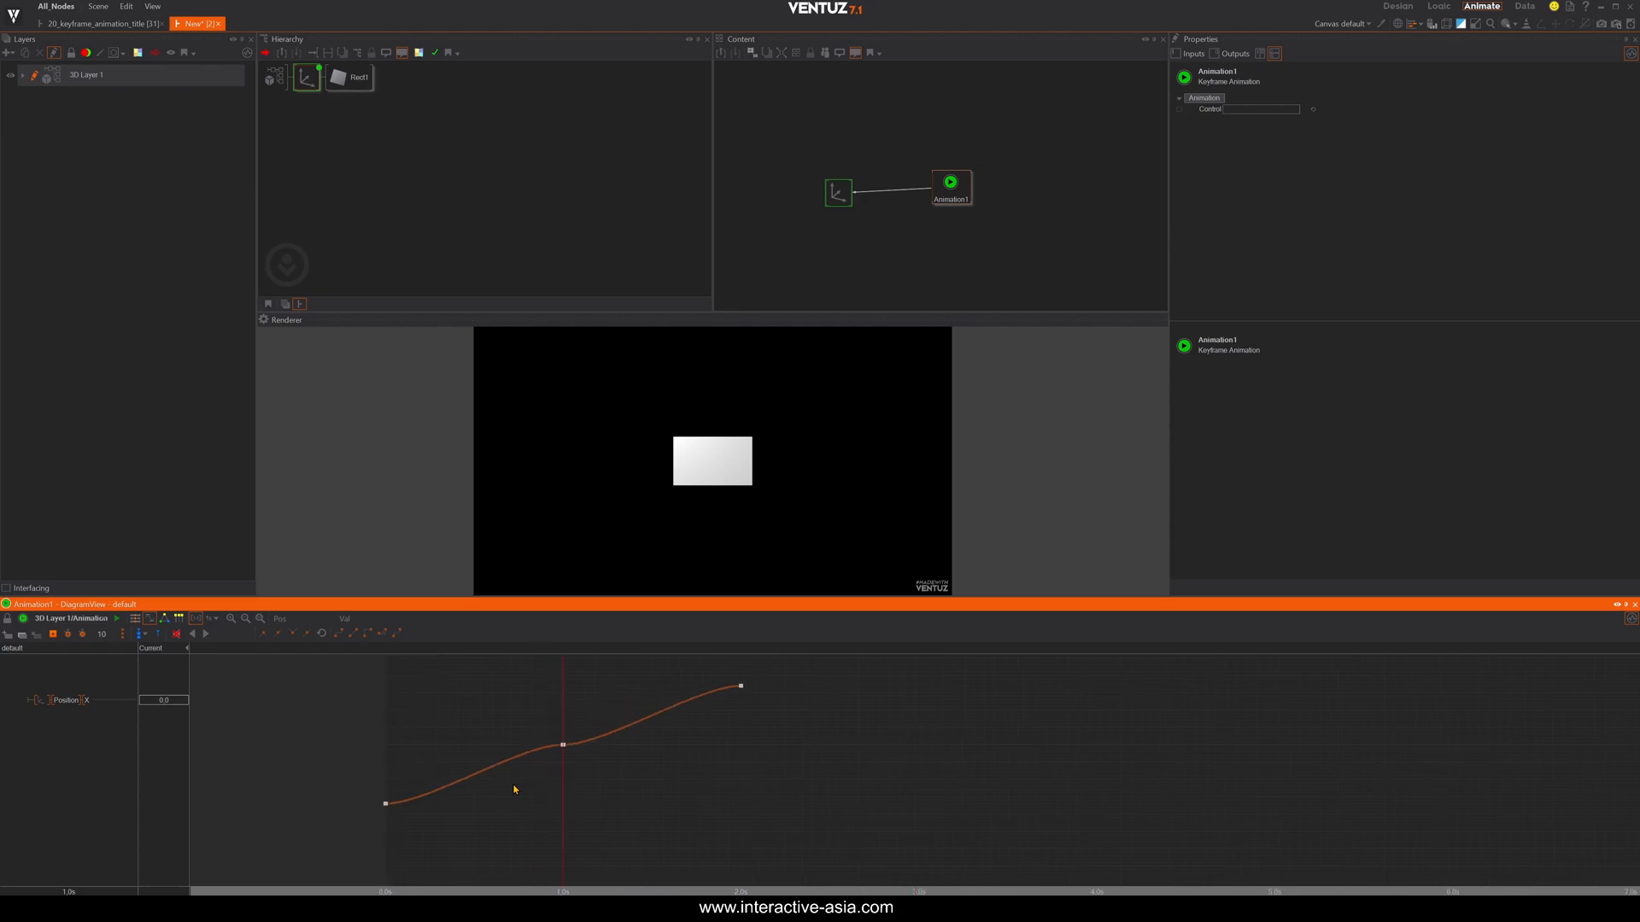
middle_drag(526, 798, 535, 800)
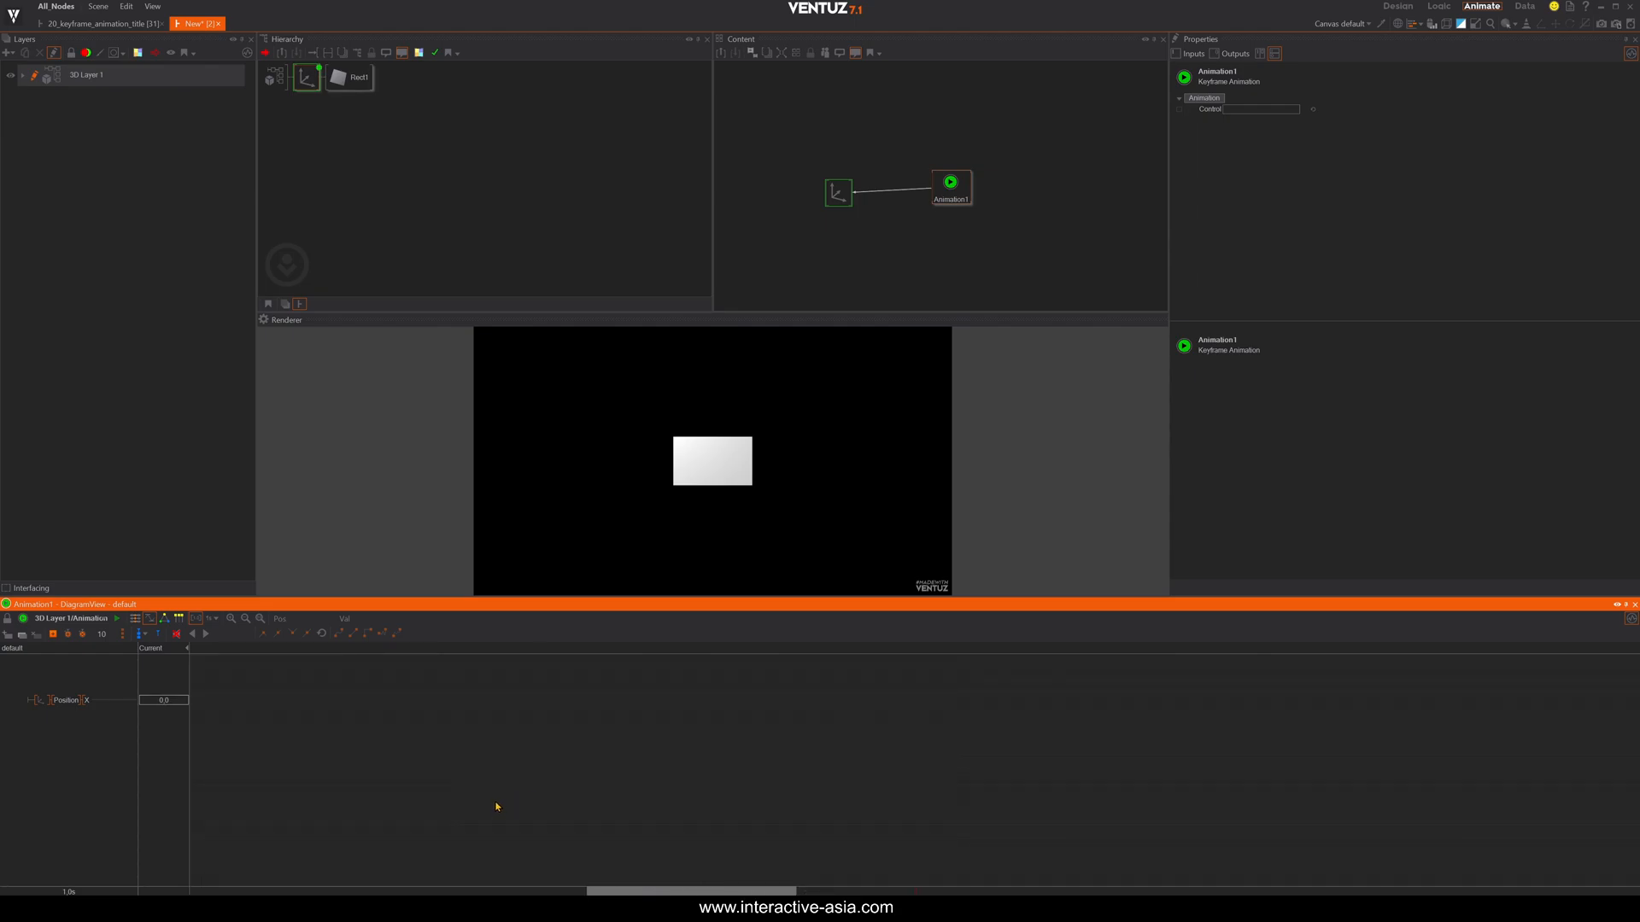
Fit the whole Position X curve into the Diagram view, leaving some room around its keyframes.
drag(683, 892, 326, 891)
ctrl+scroll(546, 778, down, 6)
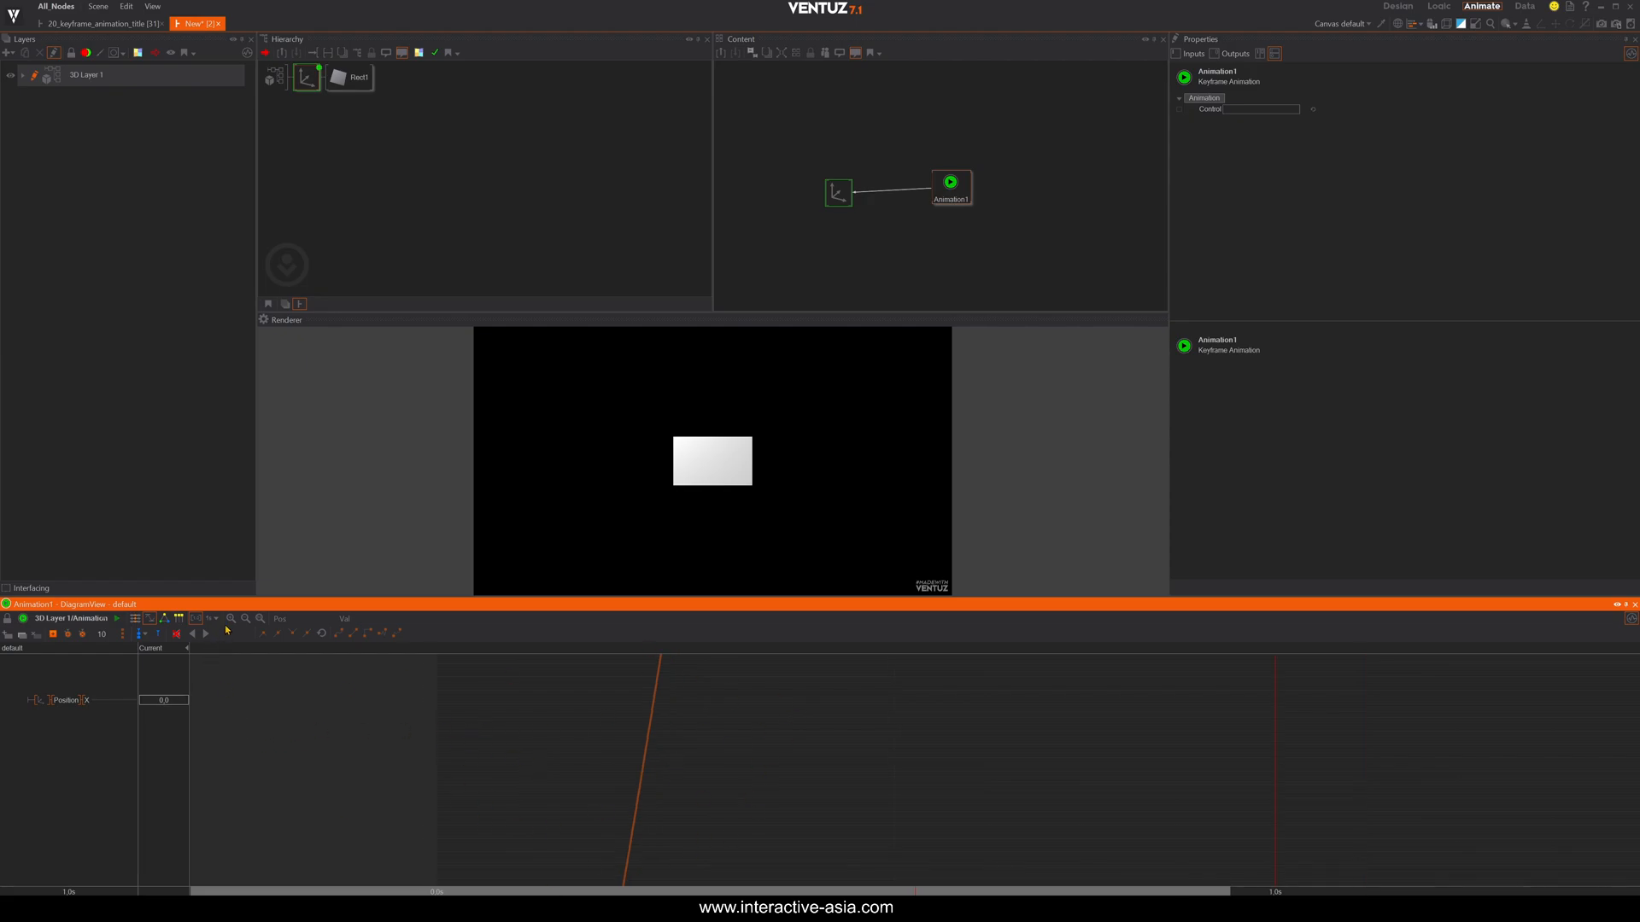
click(261, 620)
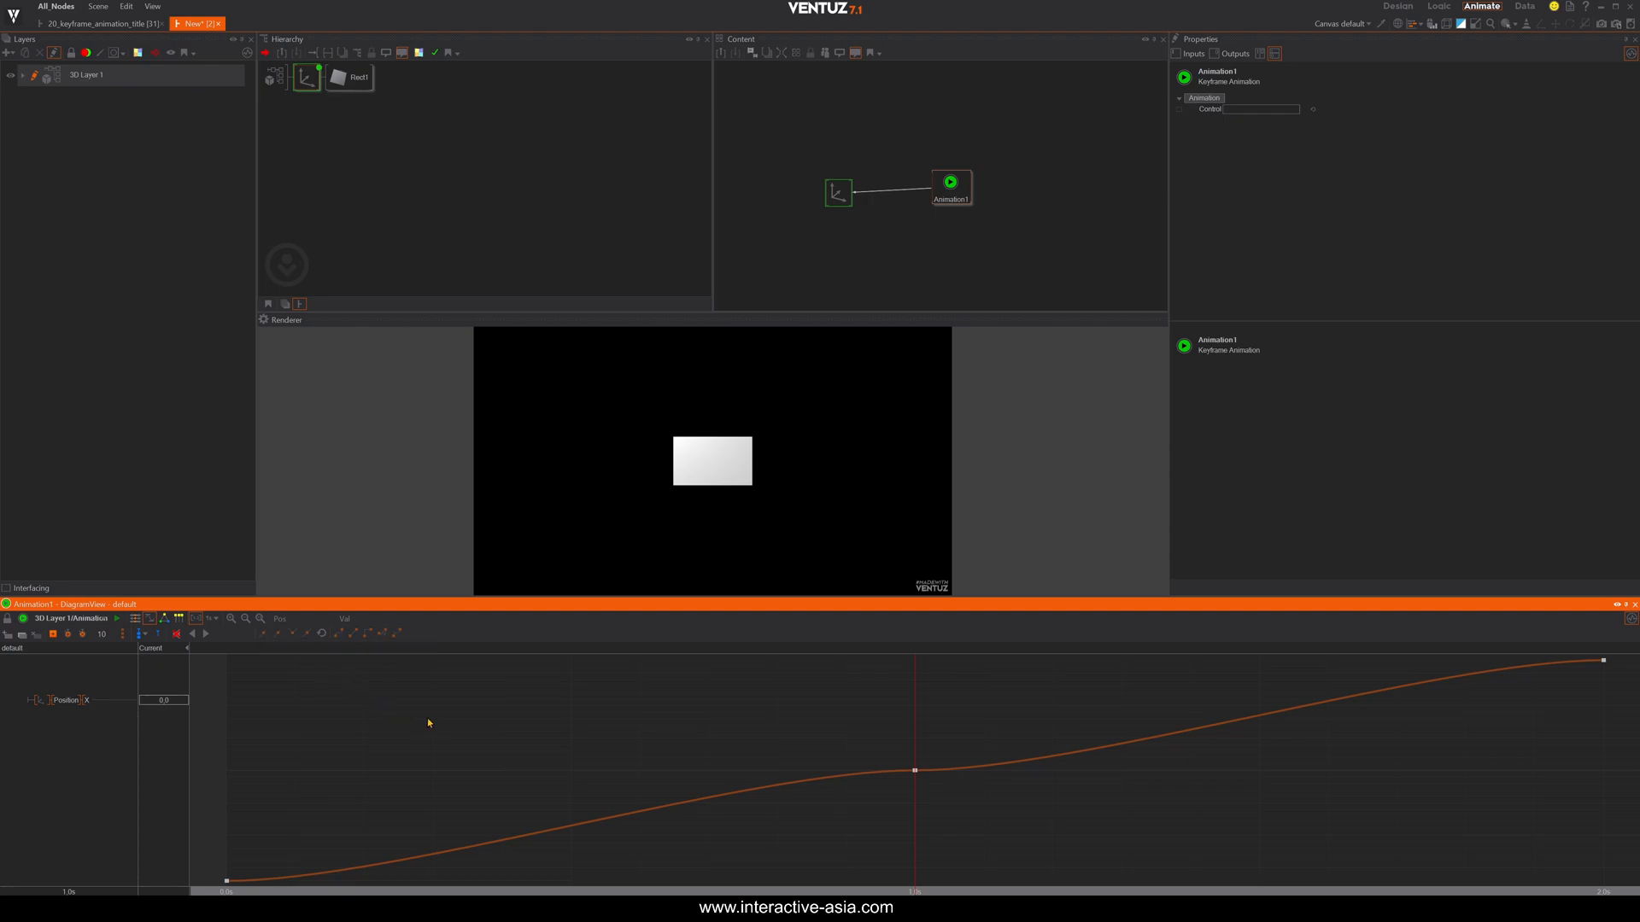
ctrl+scroll(436, 735, down, 5)
ctrl+scroll(430, 733, down, 2)
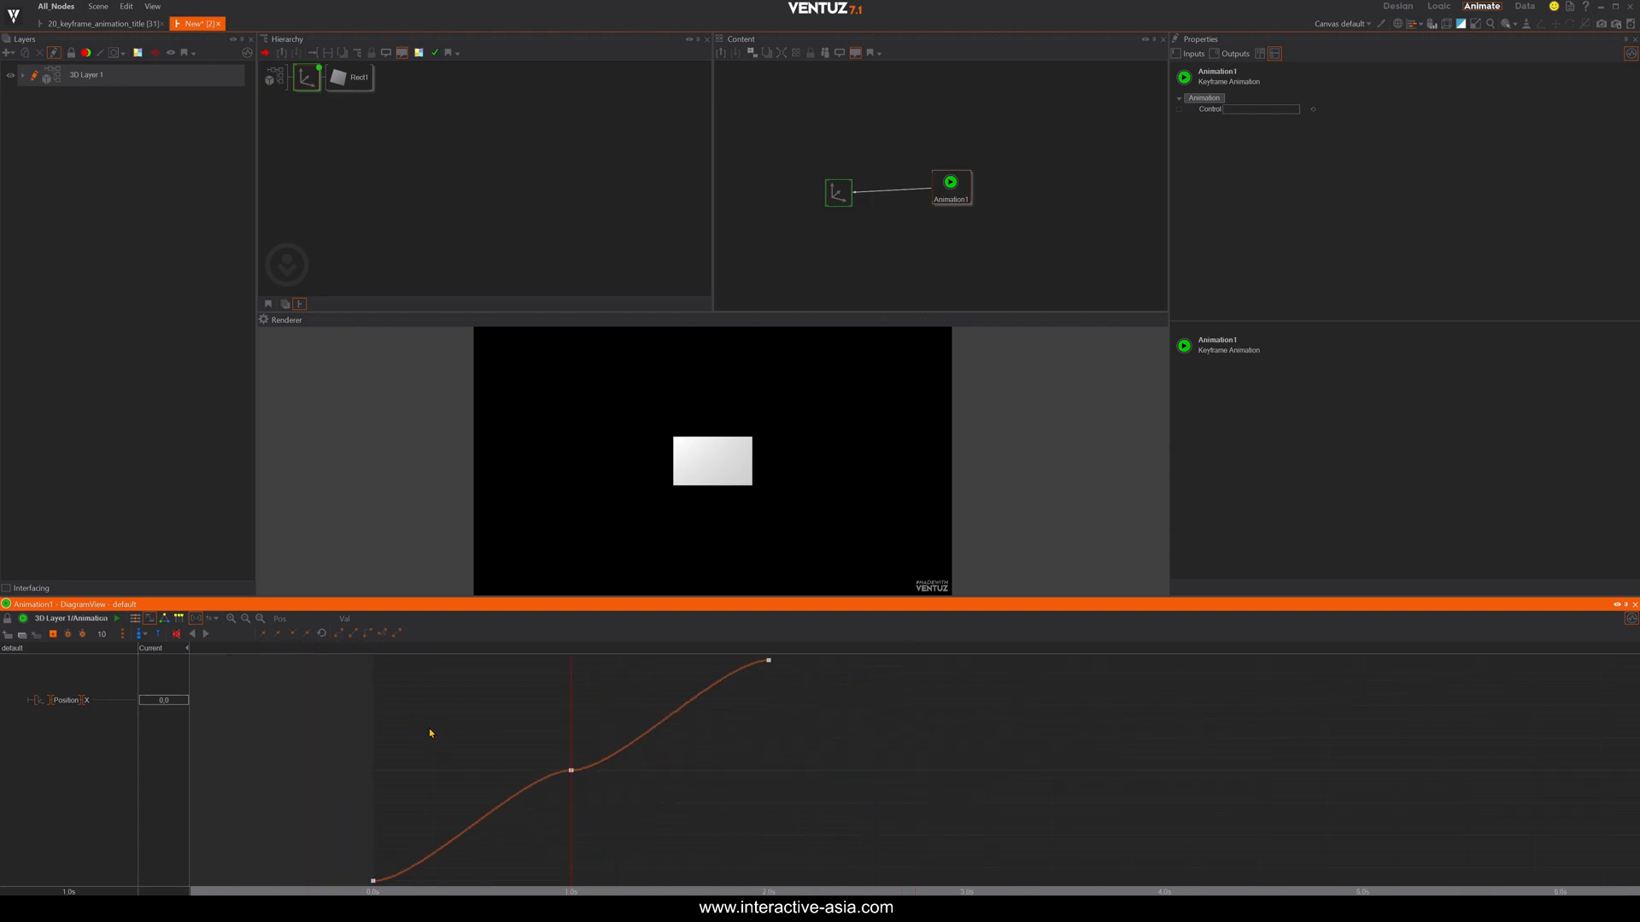
shift+scroll(427, 735, down, 4)
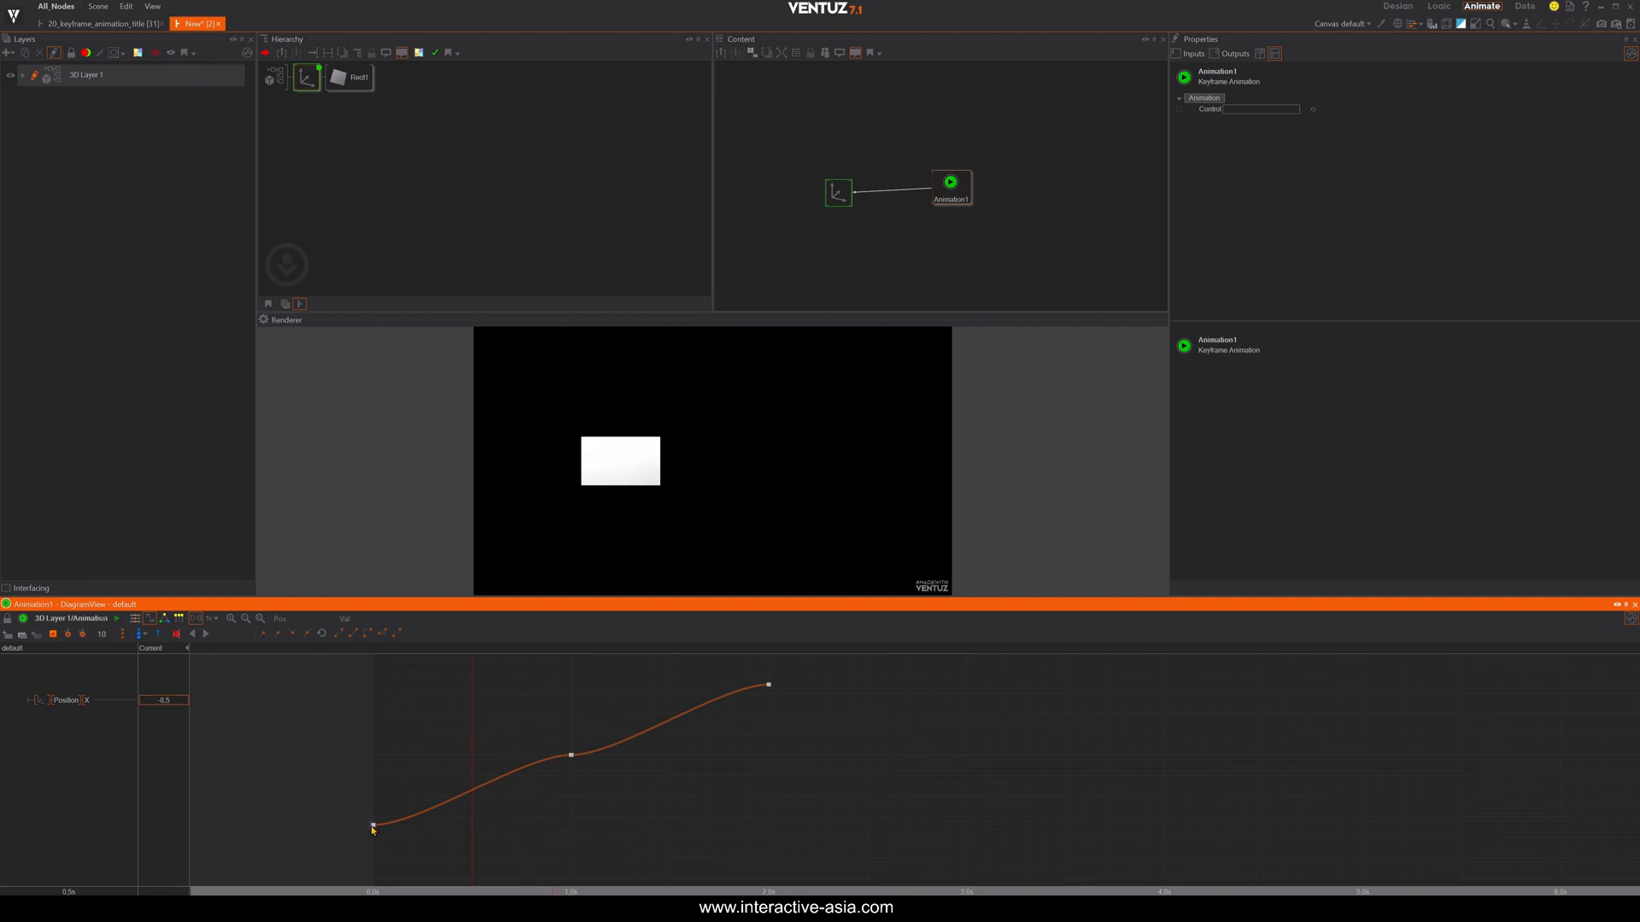
Lengthen the right handle of the 0 s keyframe to an X of about 7.4.
click(374, 826)
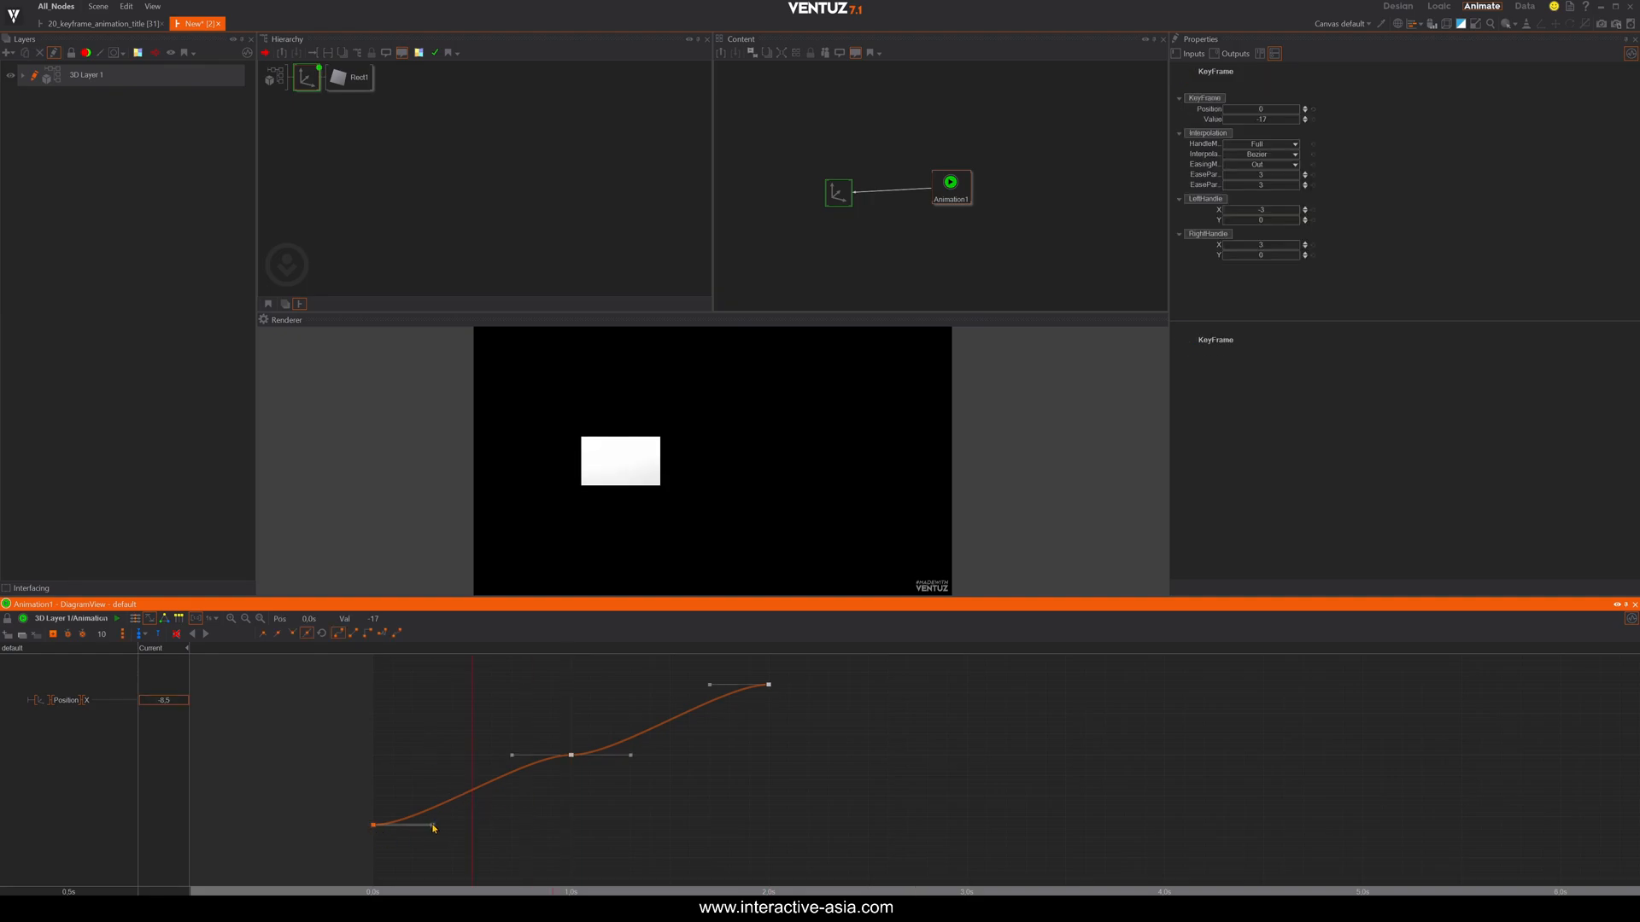
drag(433, 826, 527, 831)
right_click(335, 806)
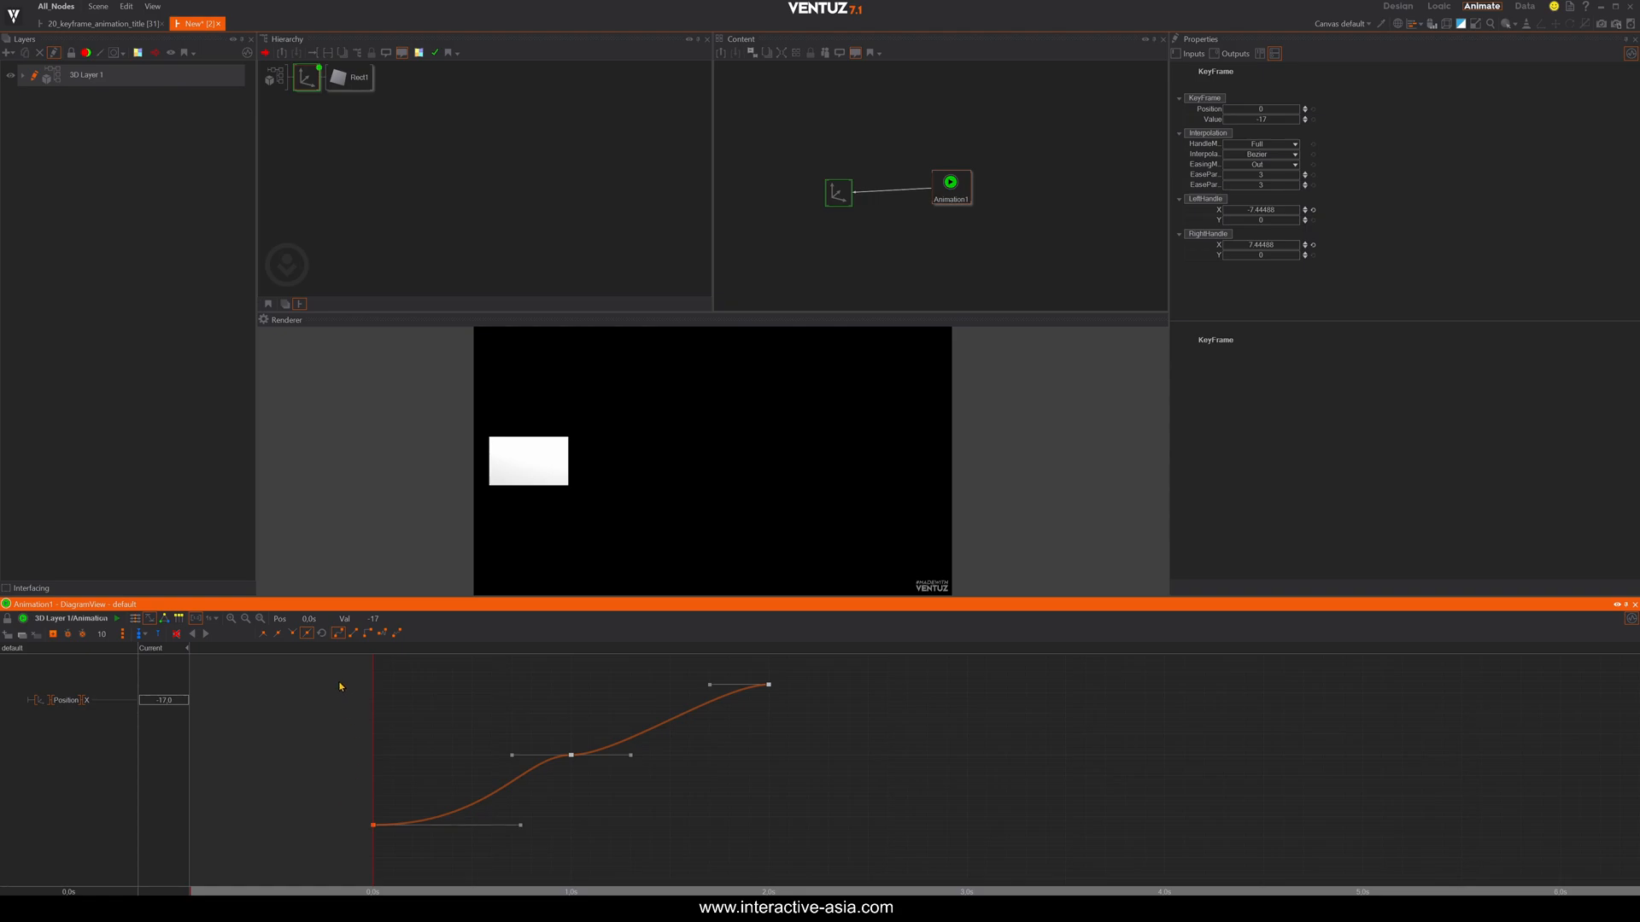
Reset the handles of all three keyframes and set their interpolation to Linear, previewing the motion from 0 s.
mouse_move(362, 722)
mouse_down()
mouse_move(472, 805)
mouse_move(625, 854)
mouse_move(813, 853)
mouse_up()
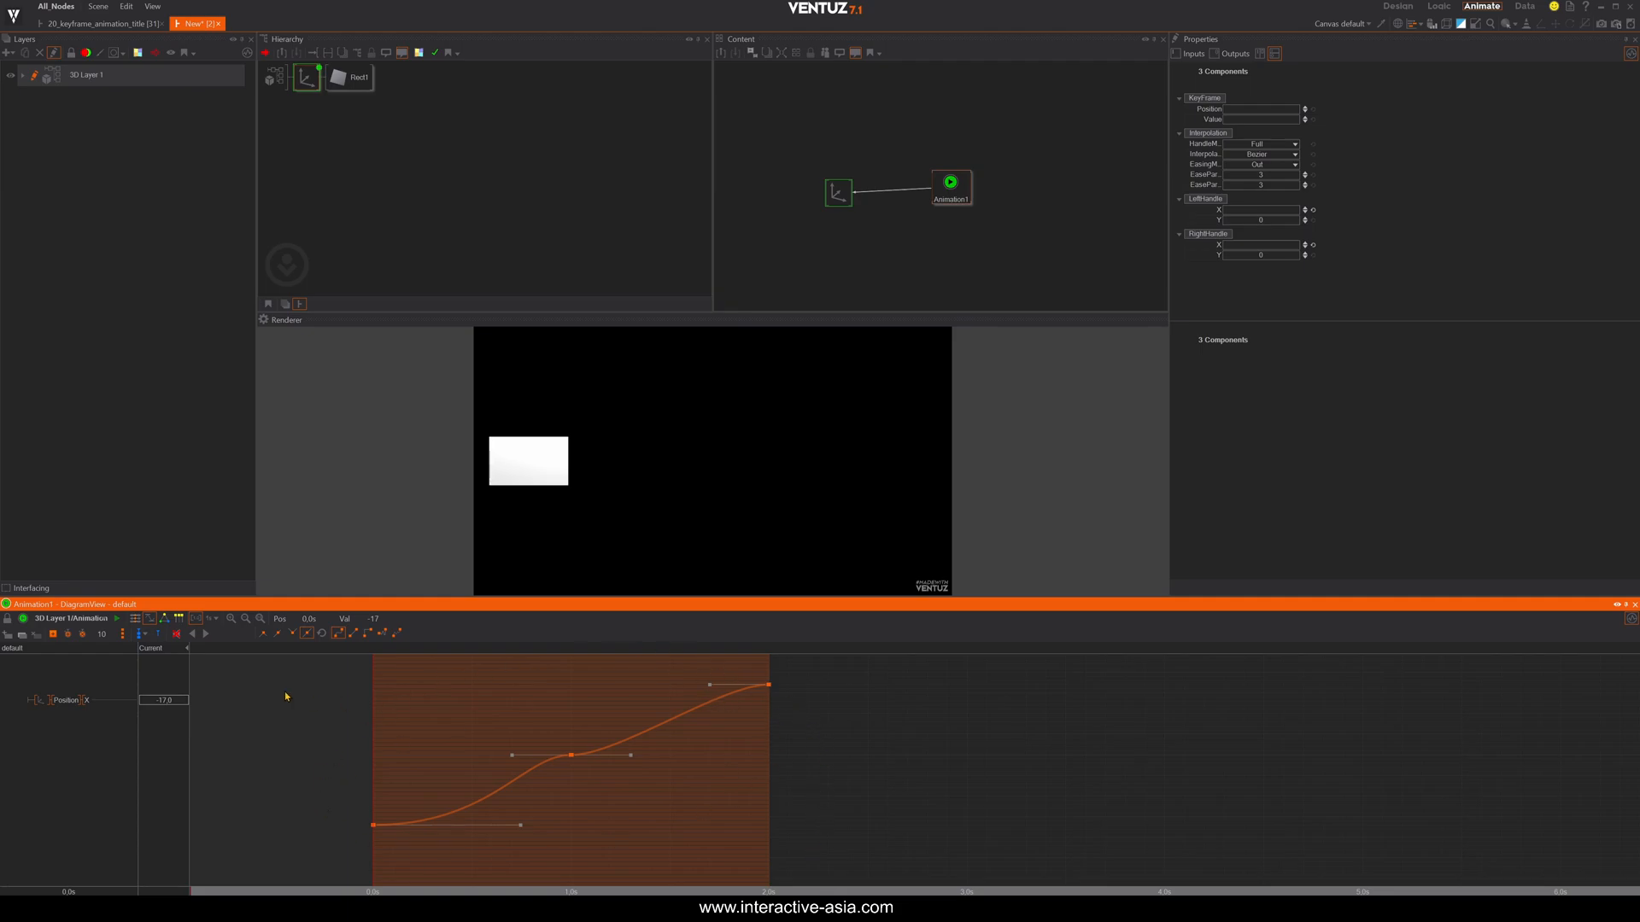
click(321, 635)
click(354, 634)
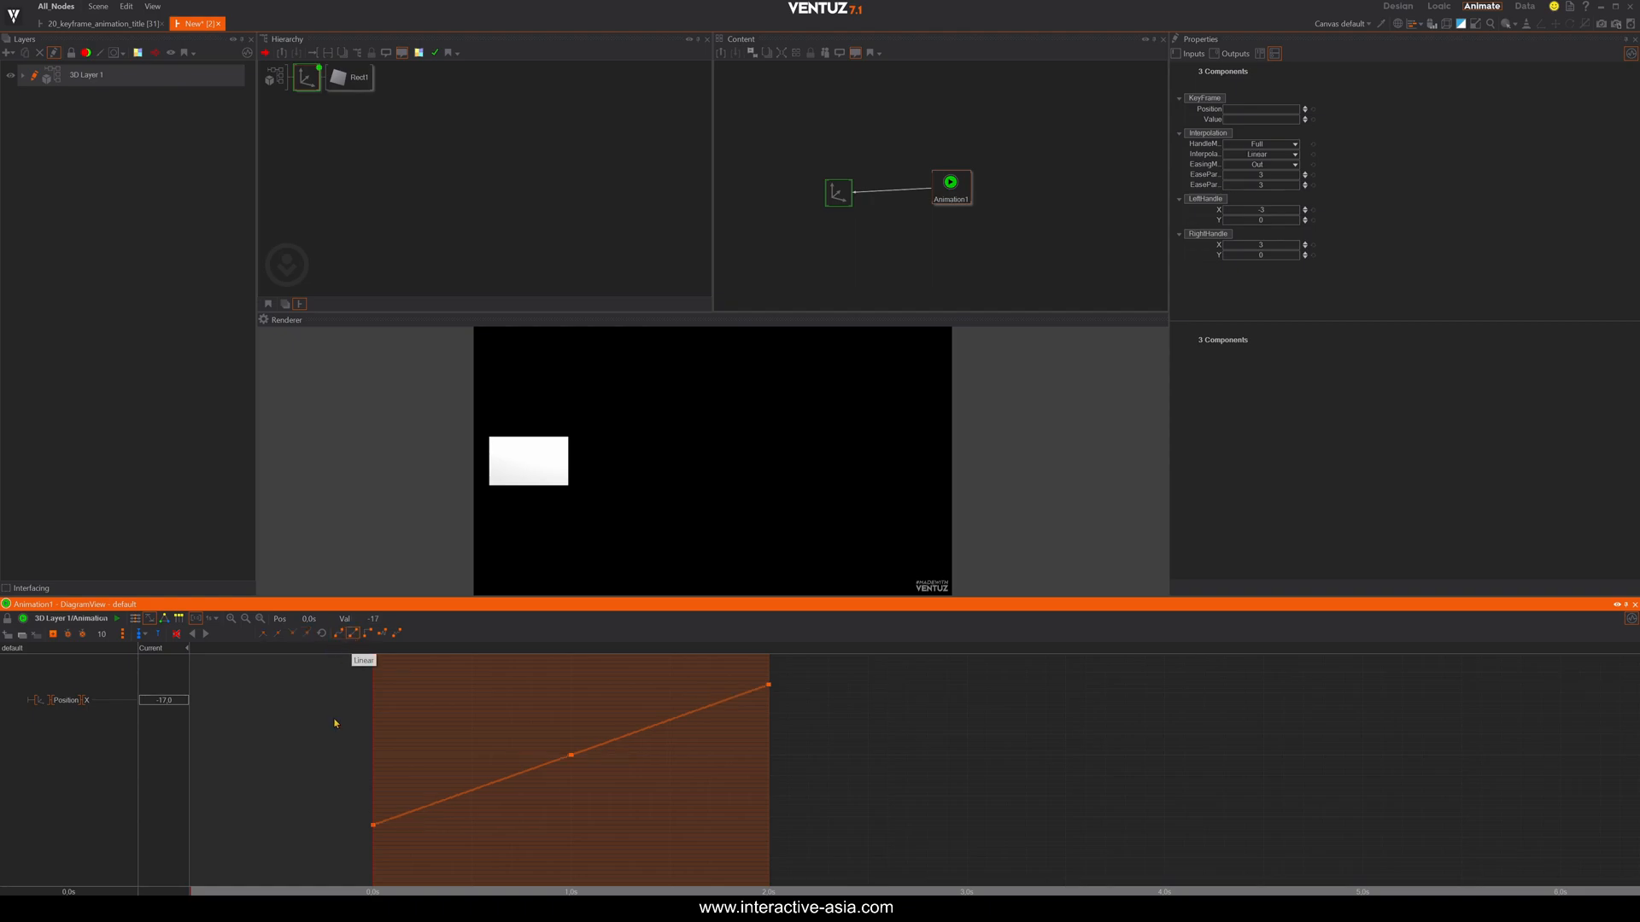
key(space)
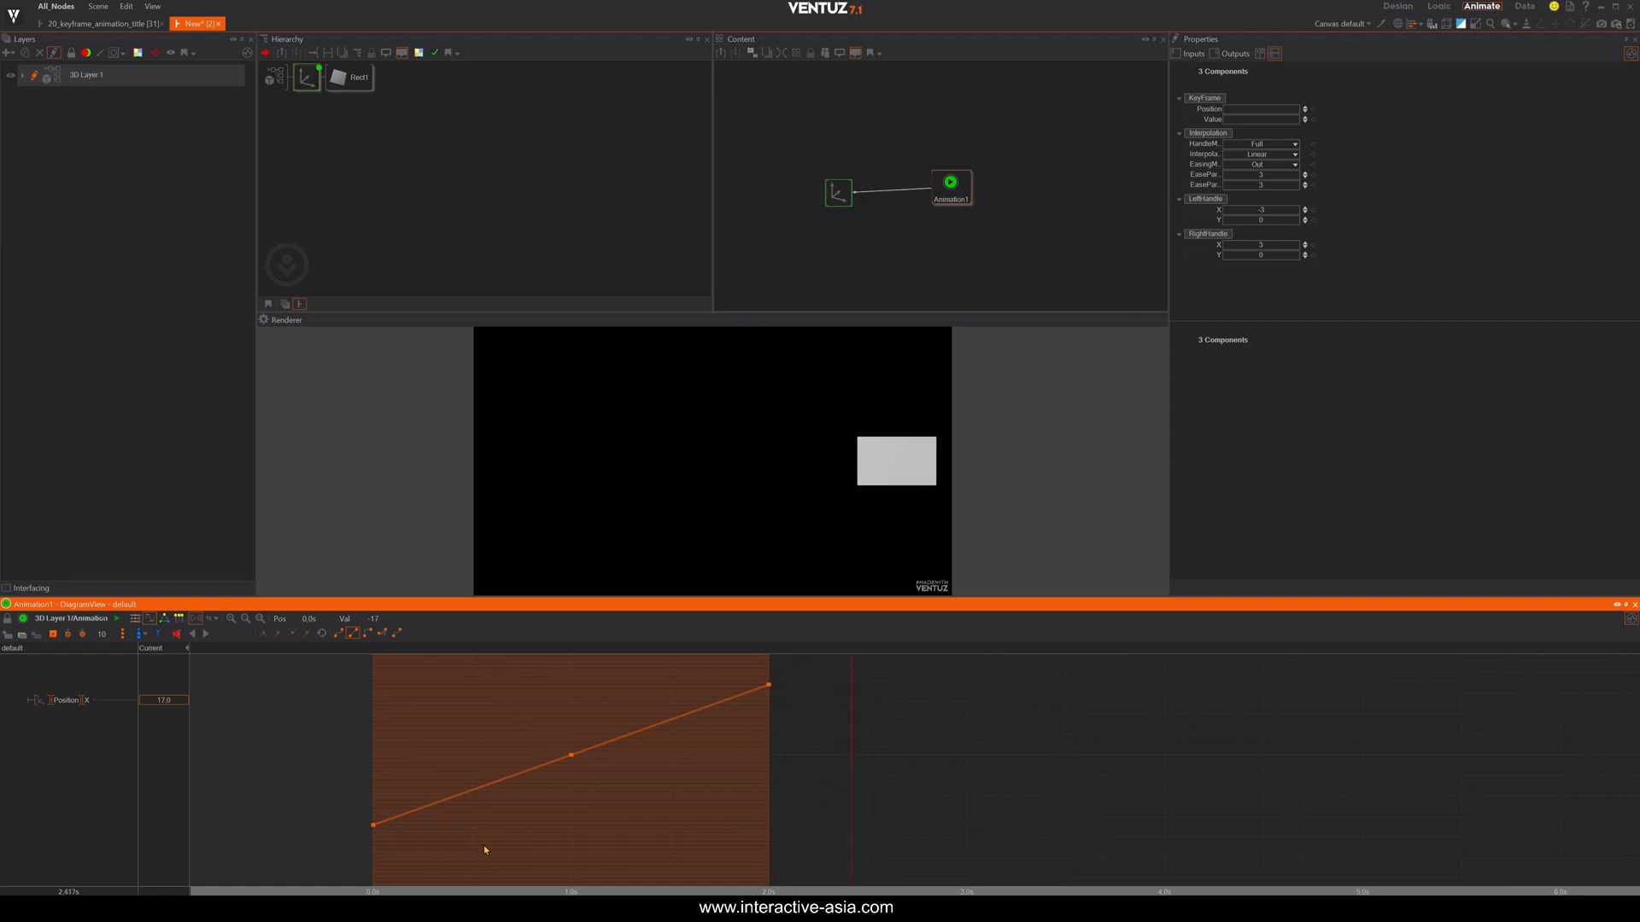
right_drag(482, 849, 368, 841)
Try Const interpolation on the three keyframes, switch them to Bounce and preview the motion.
click(367, 634)
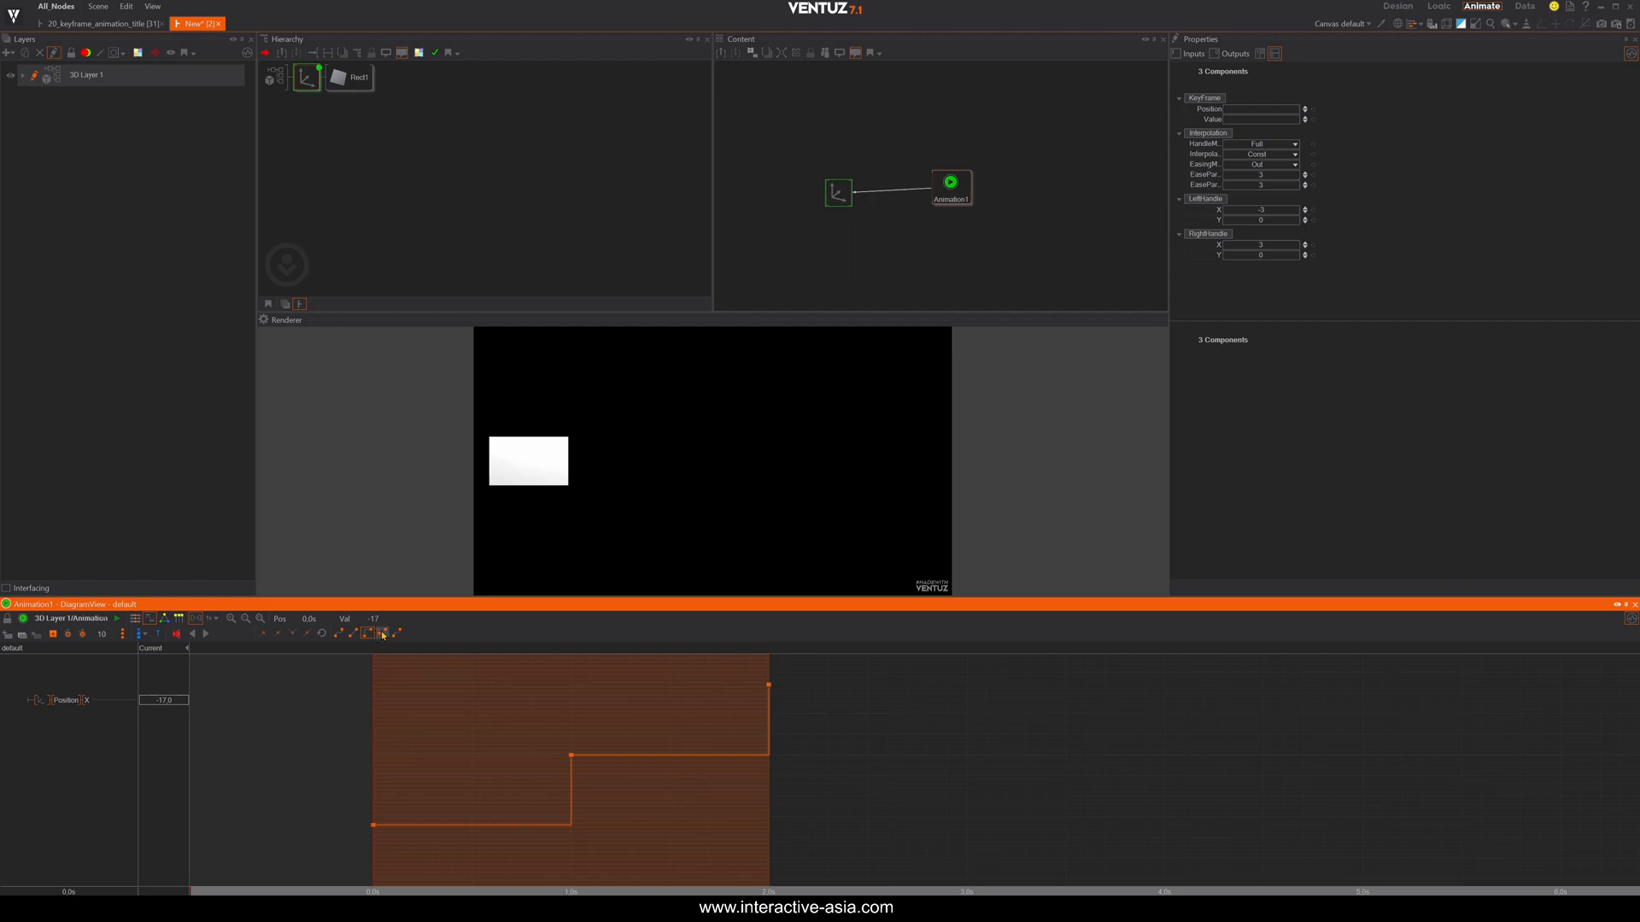
click(397, 634)
click(397, 634)
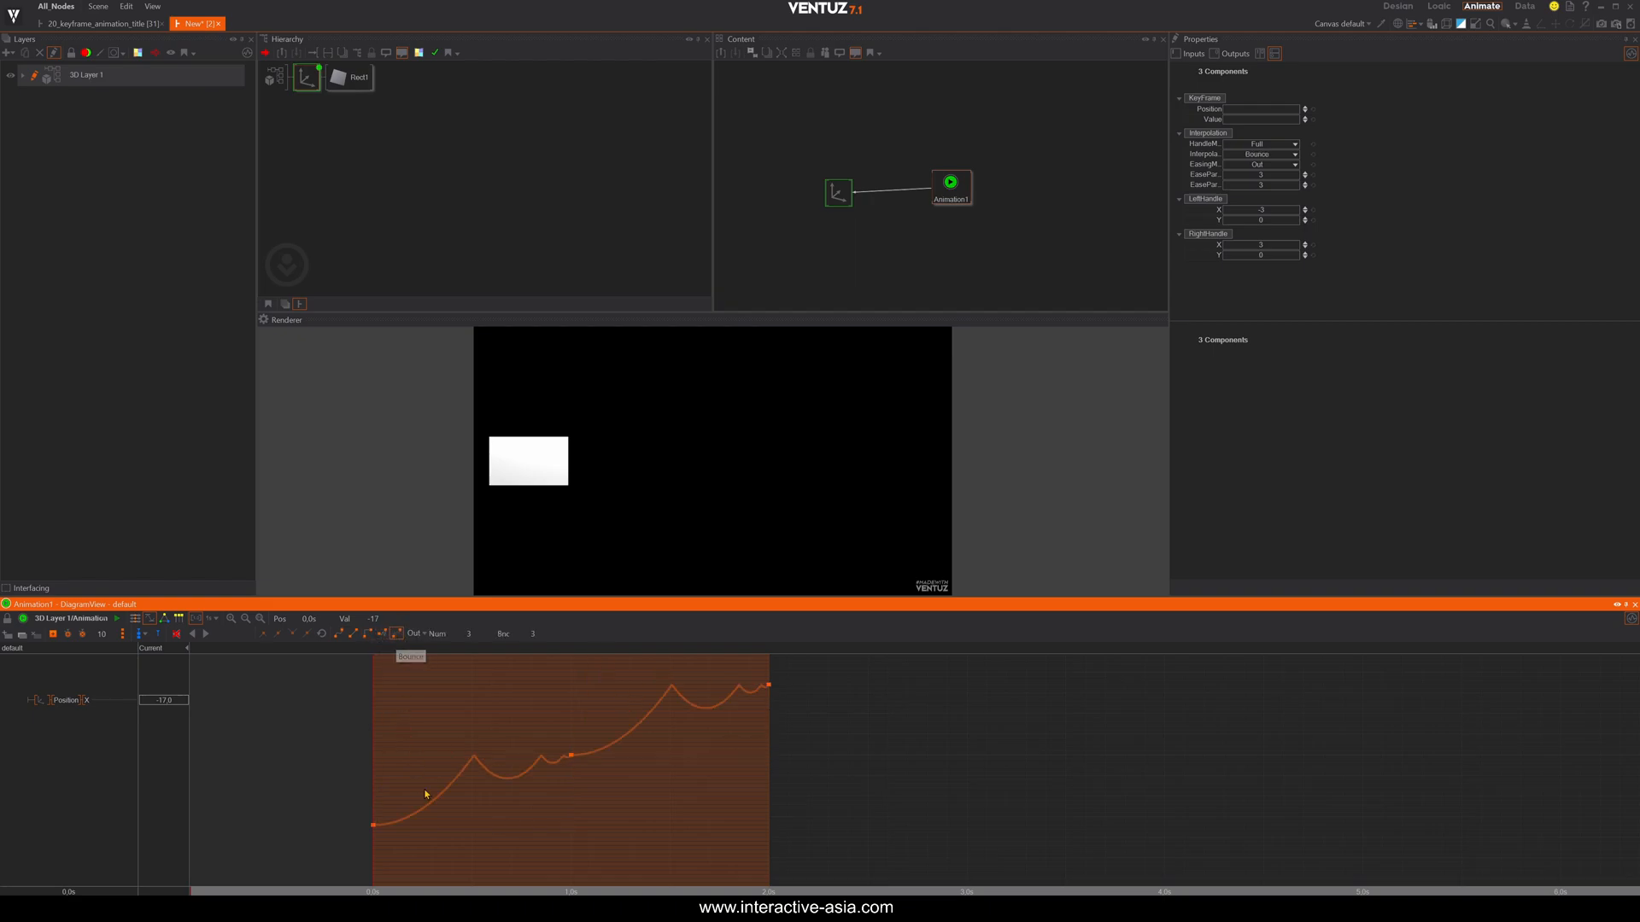
key(space)
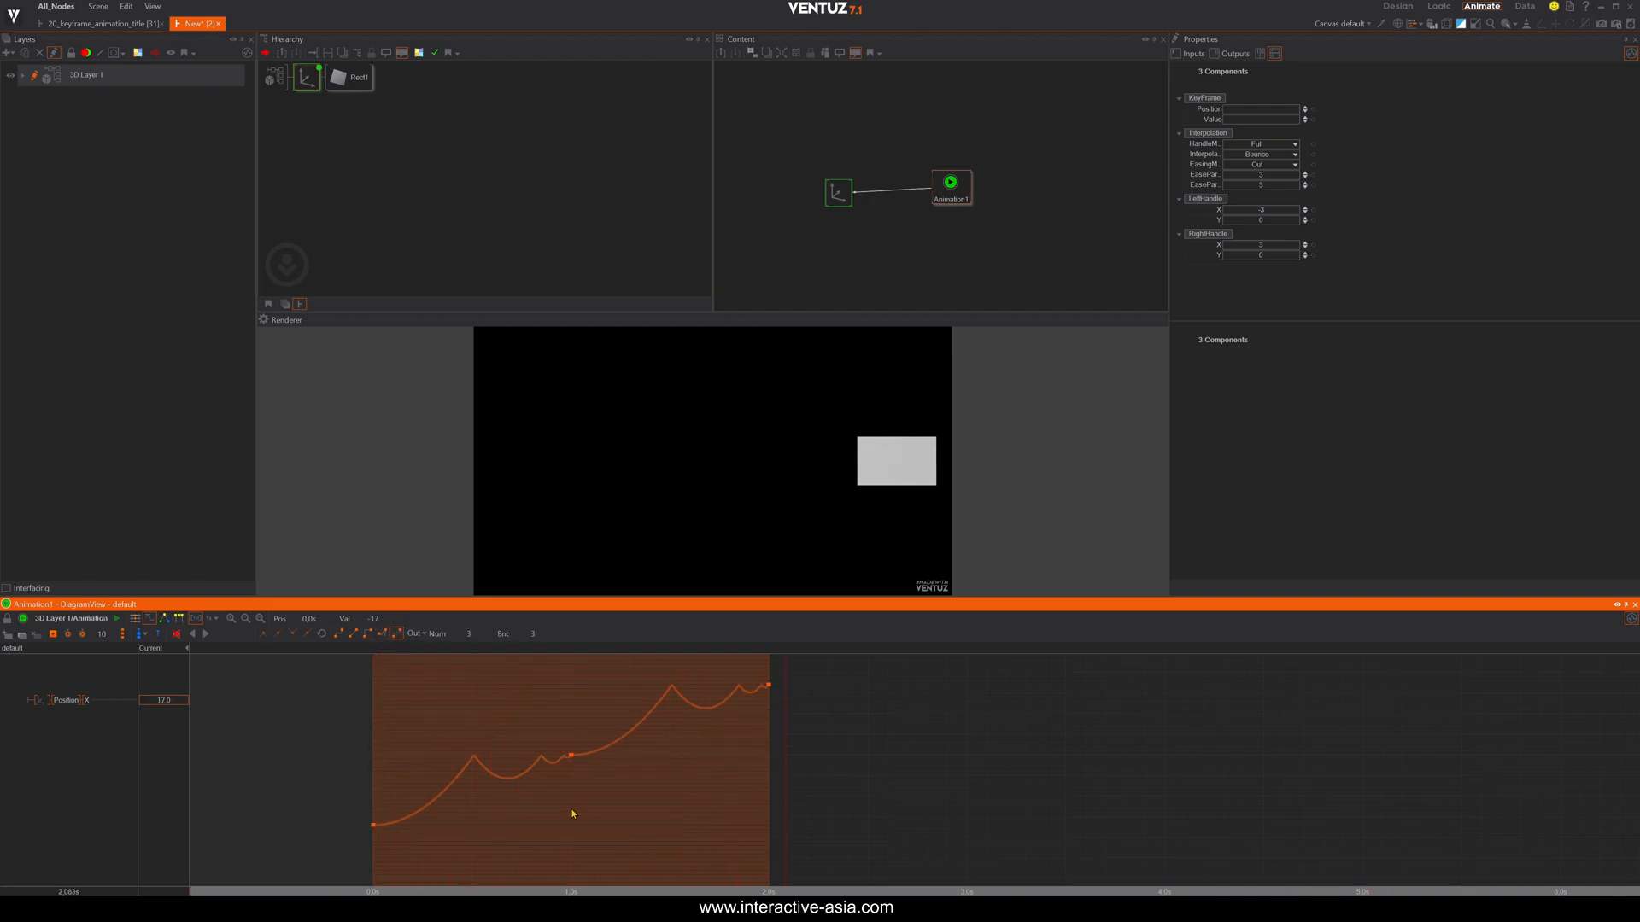
click(396, 822)
drag(395, 820, 359, 809)
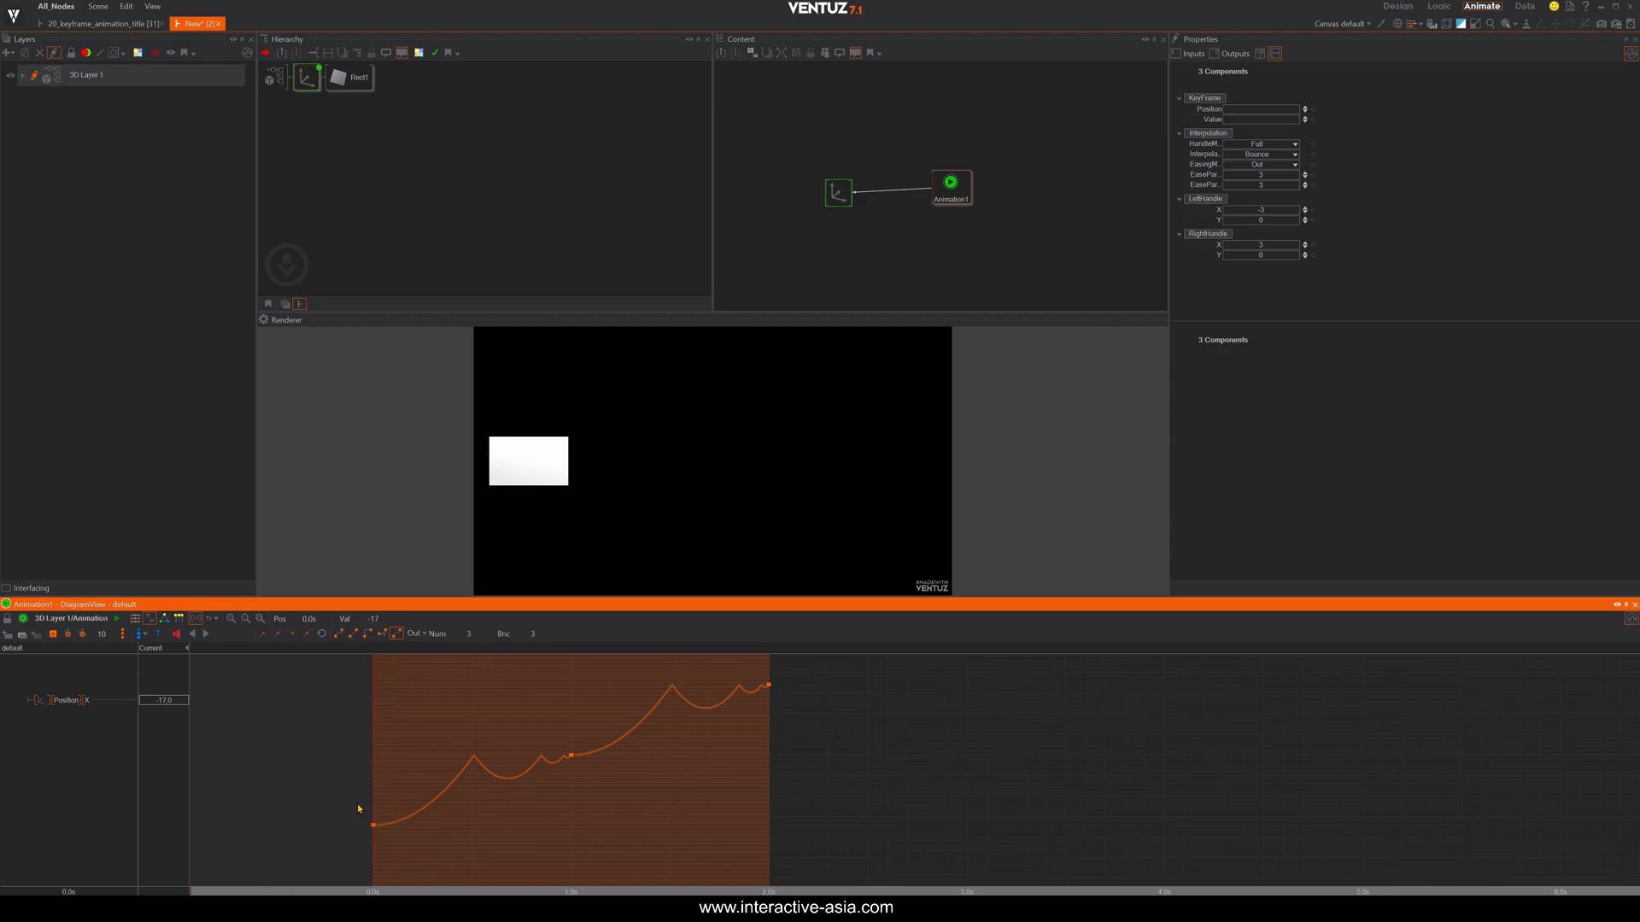
Set the number of bounces to 2 and the bounciness to 1.6, and preview the motion.
scroll(467, 640, down, 3)
scroll(468, 639, up, 4)
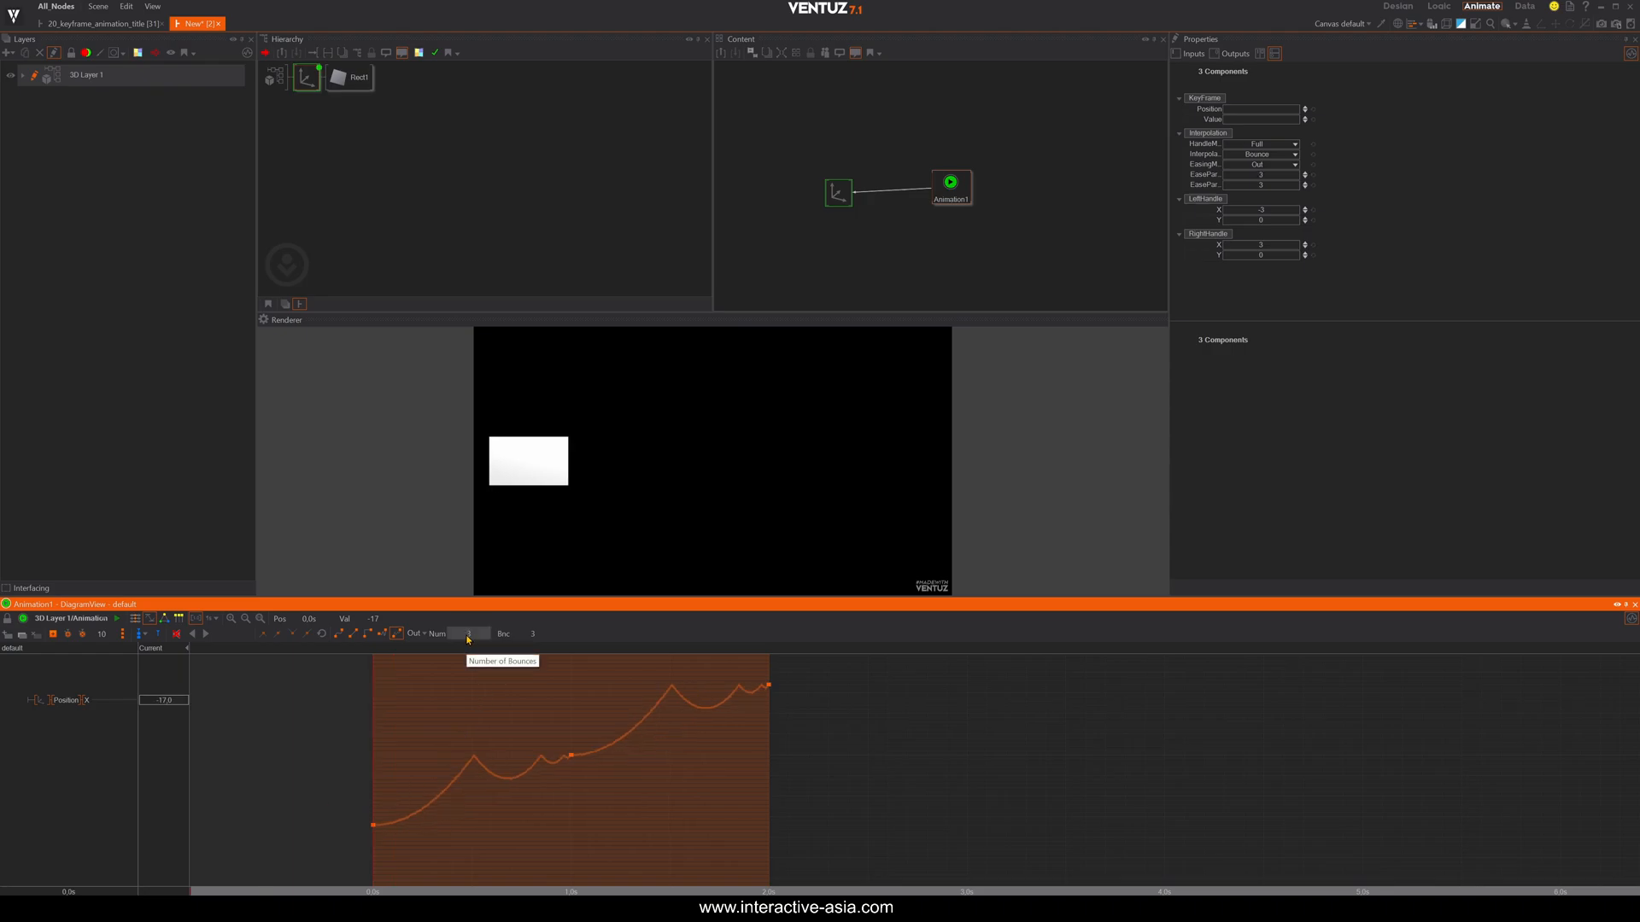
scroll(467, 639, down, 2)
scroll(531, 638, down, 5)
scroll(532, 638, up, 3)
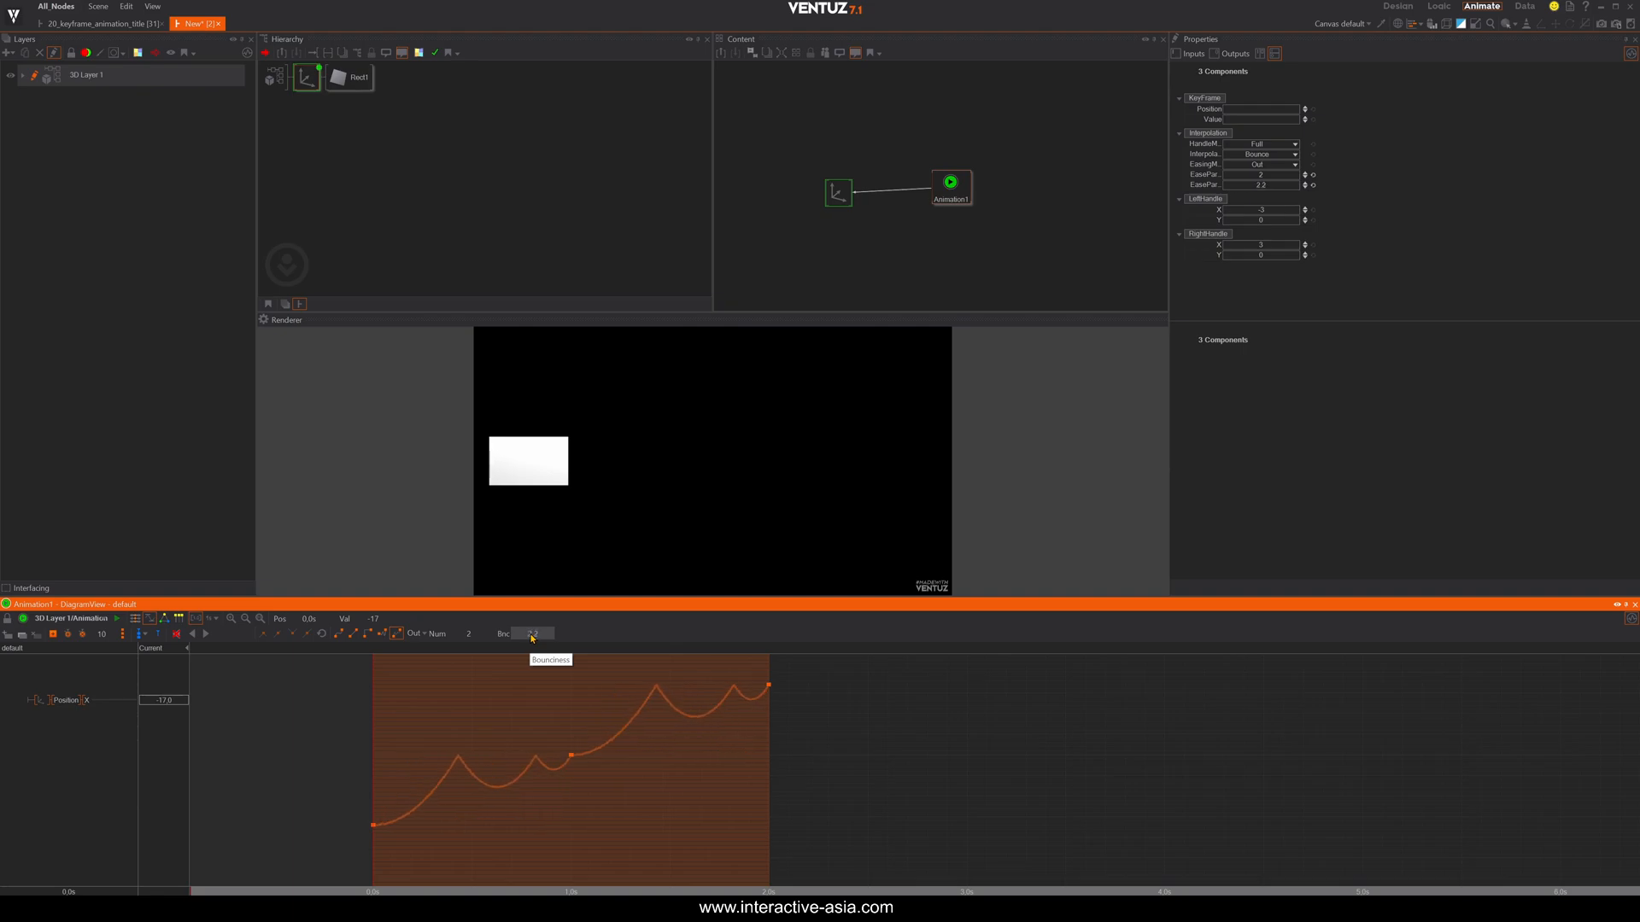
key(space)
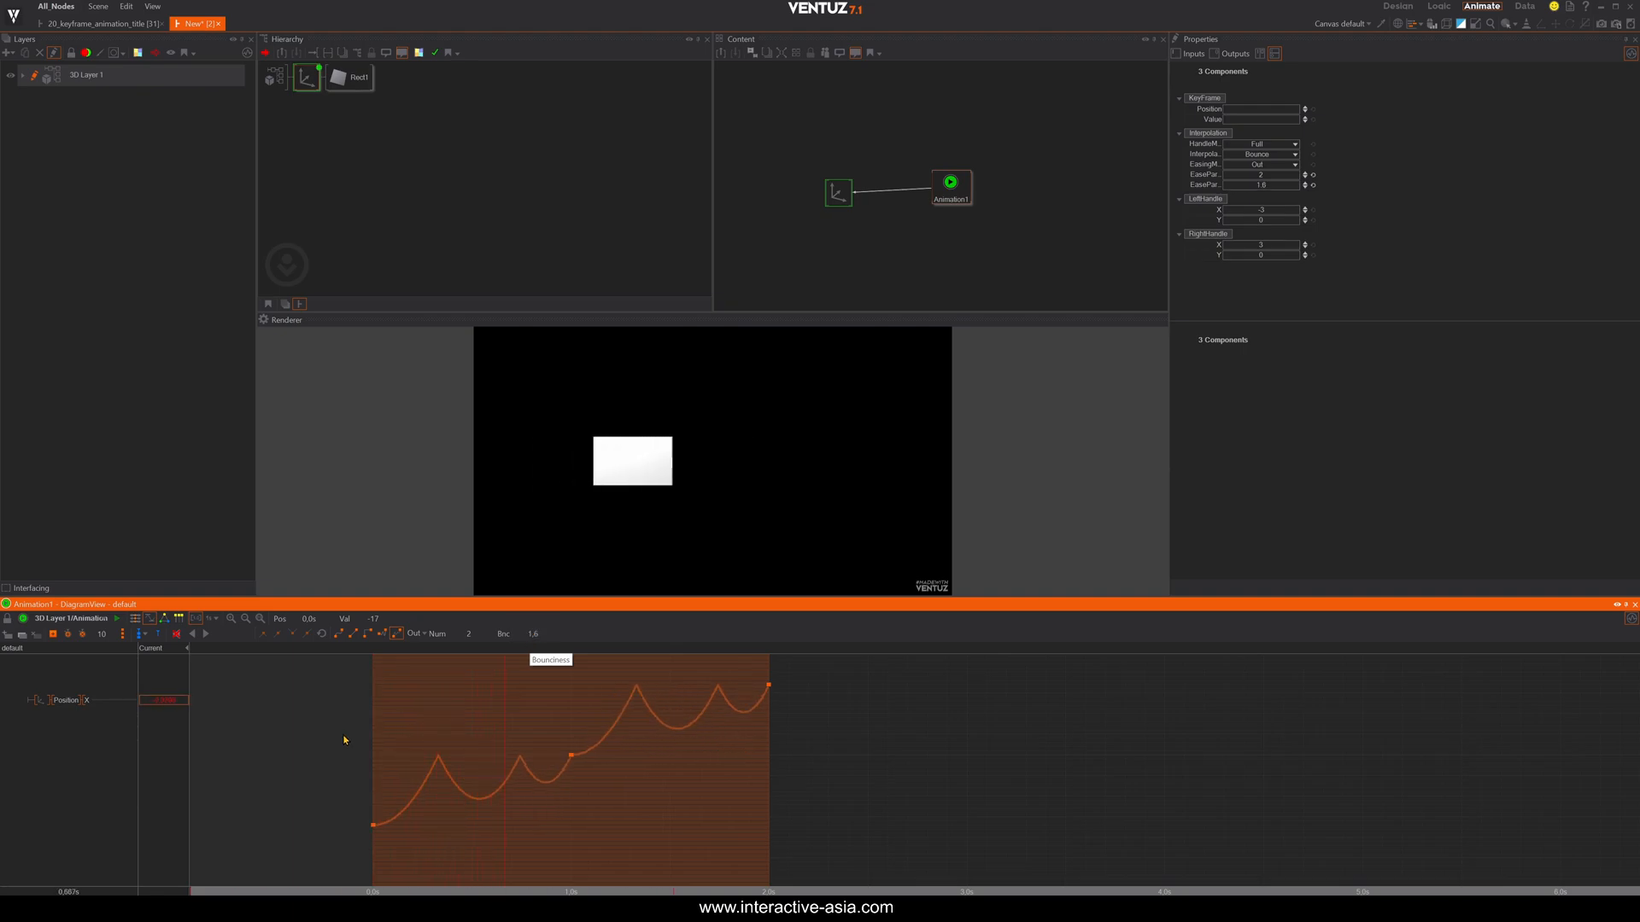
drag(417, 726, 376, 725)
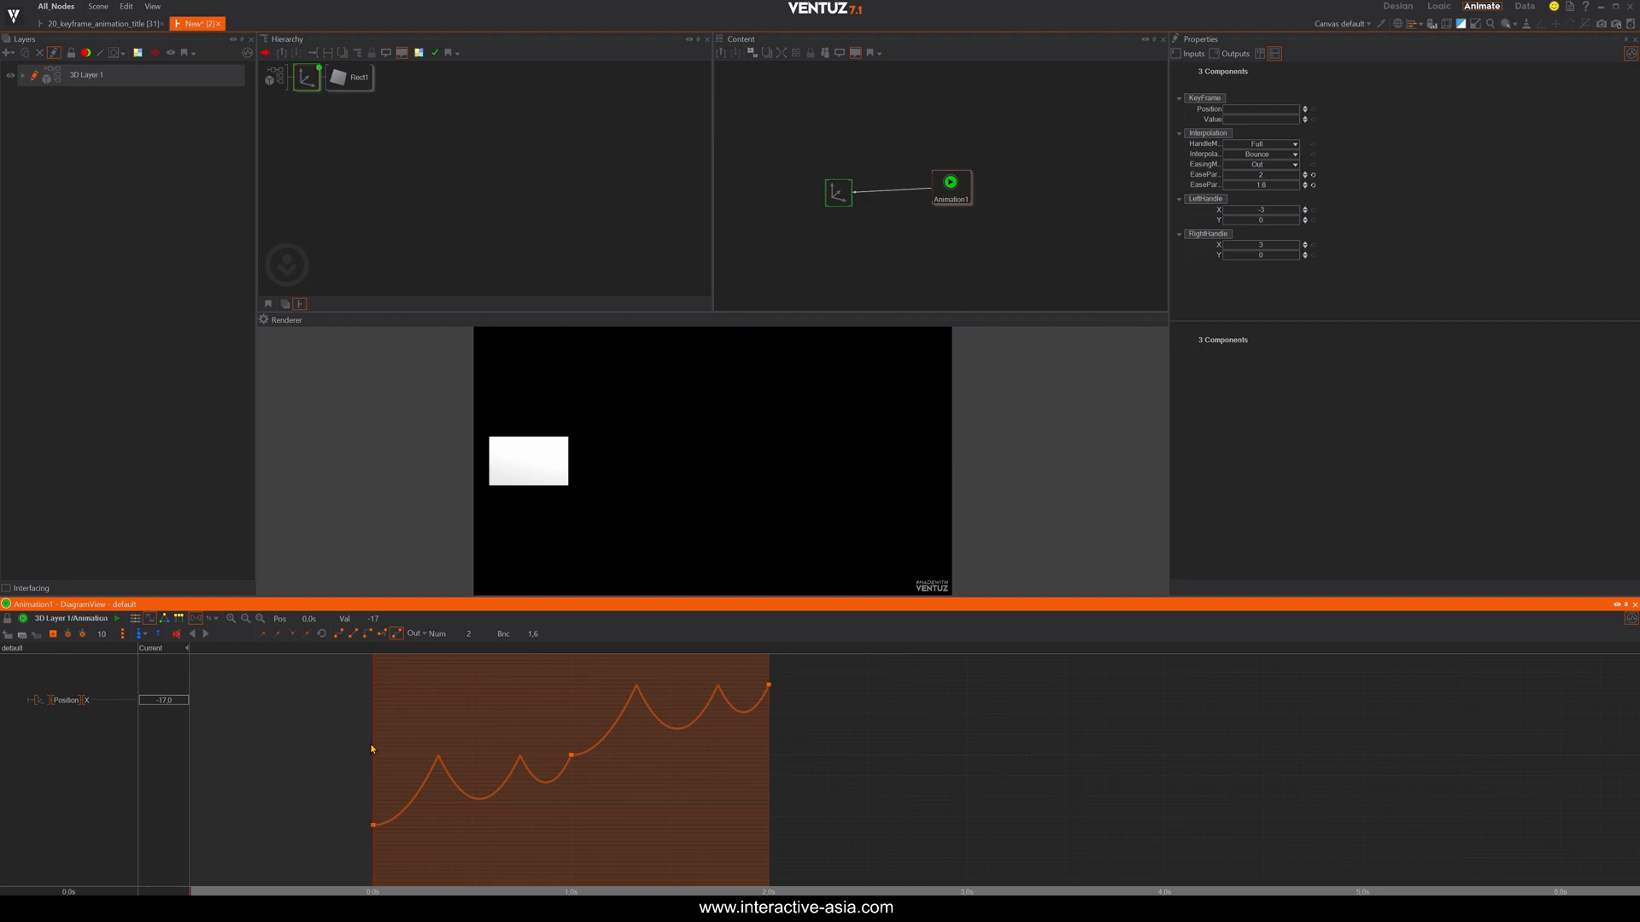
Set the three keyframes' interpolation back to Bezier and play the animation, returning to 0 s.
click(338, 633)
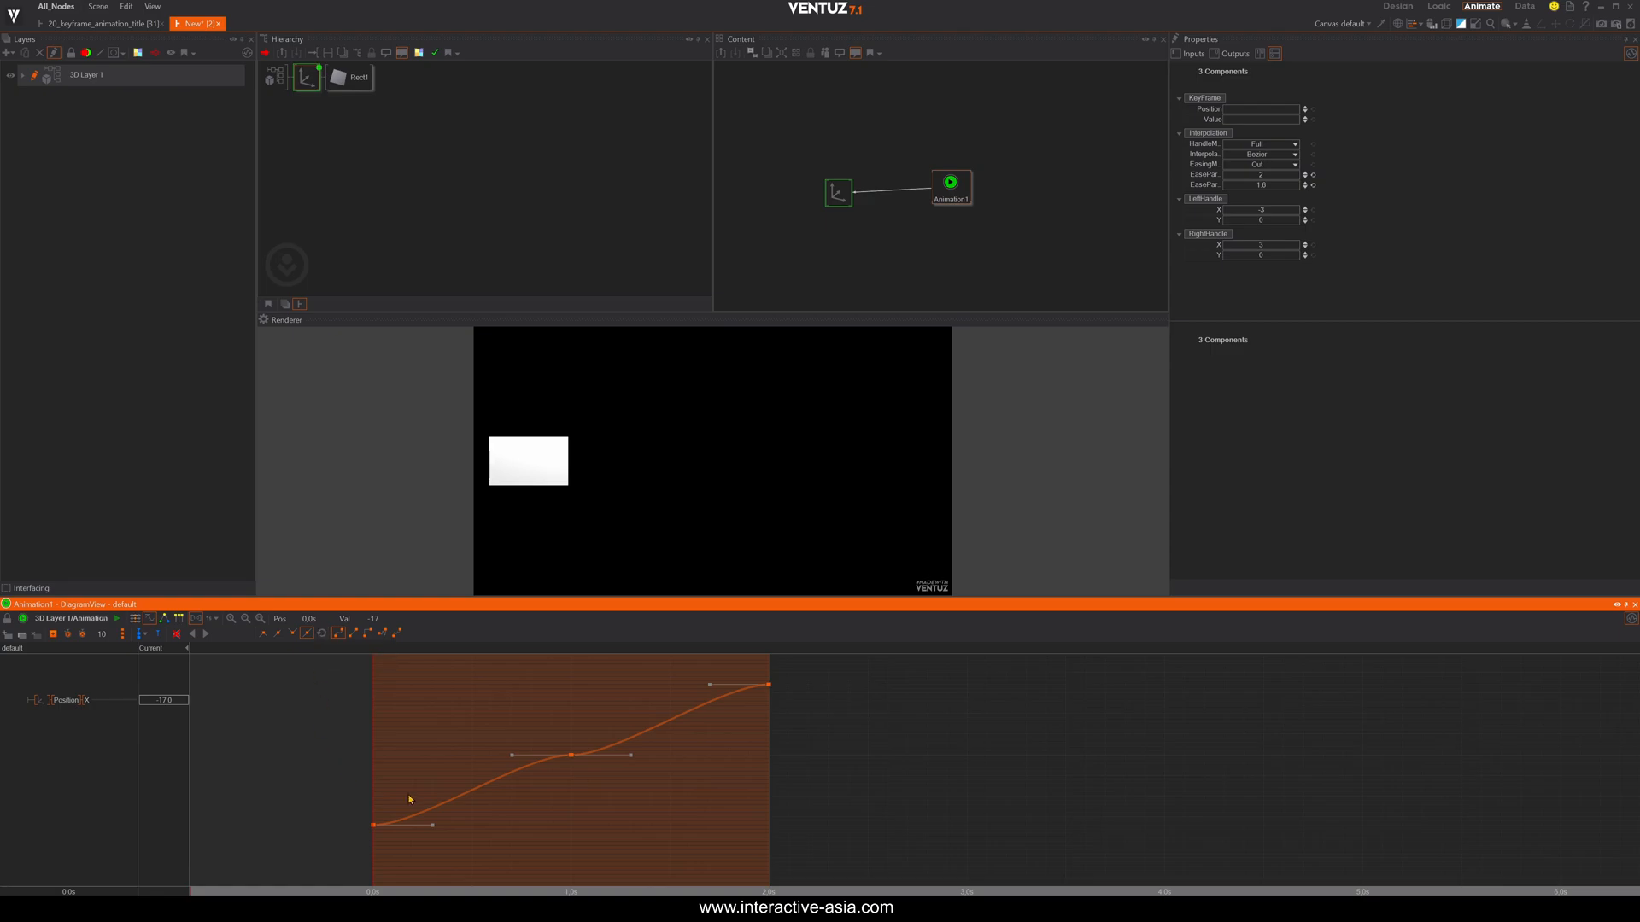
click(392, 829)
key(space)
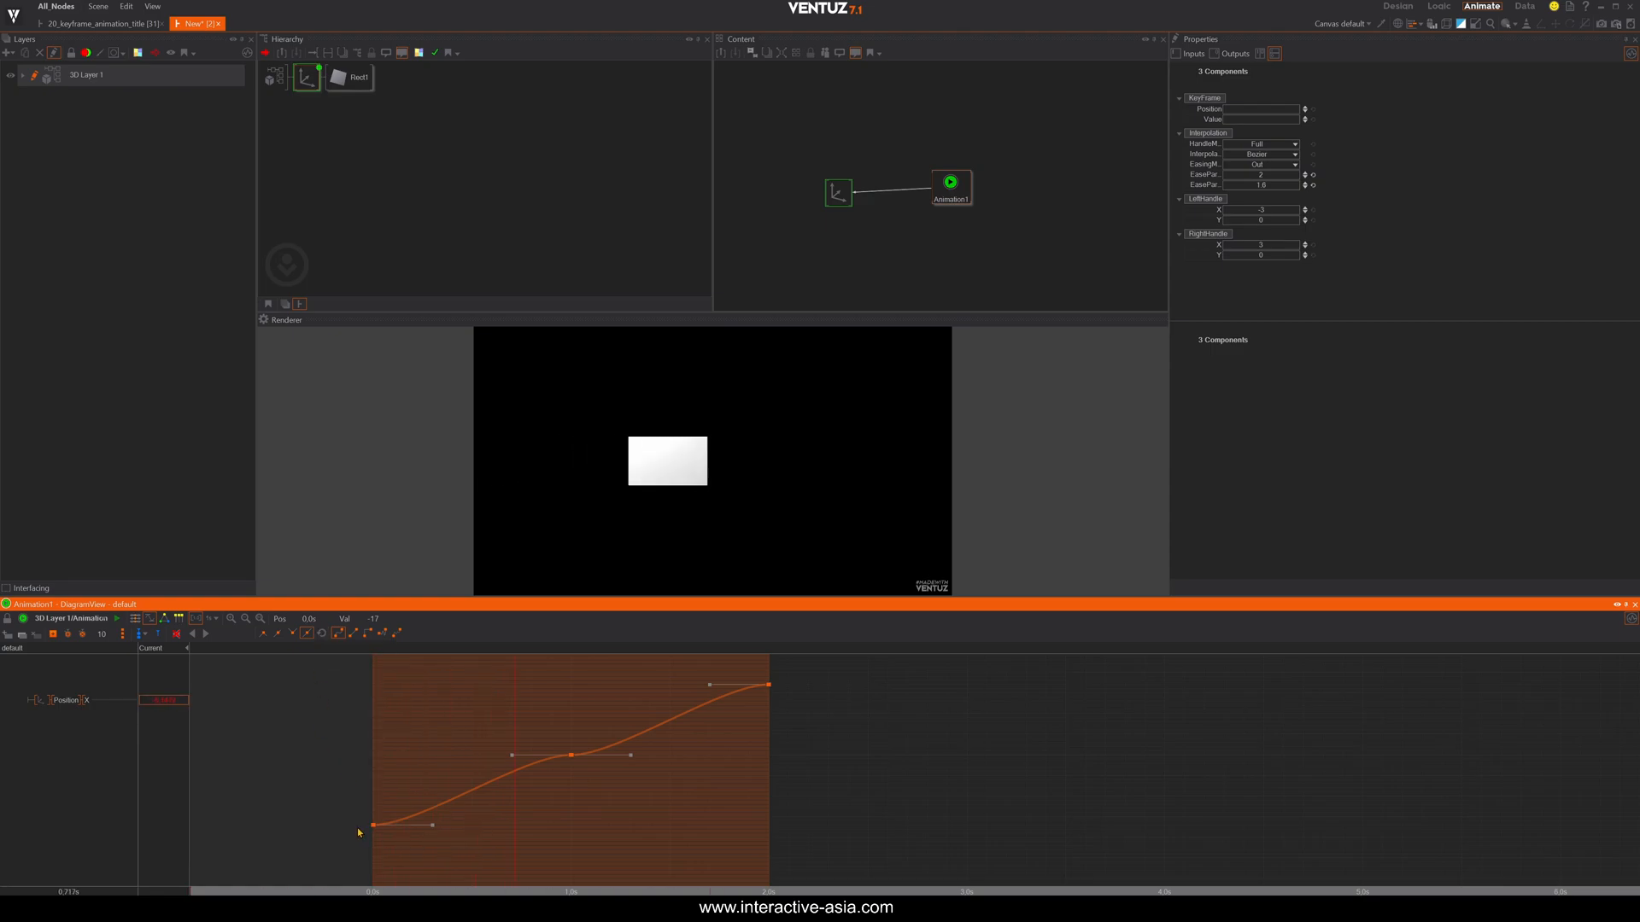
right_click(374, 821)
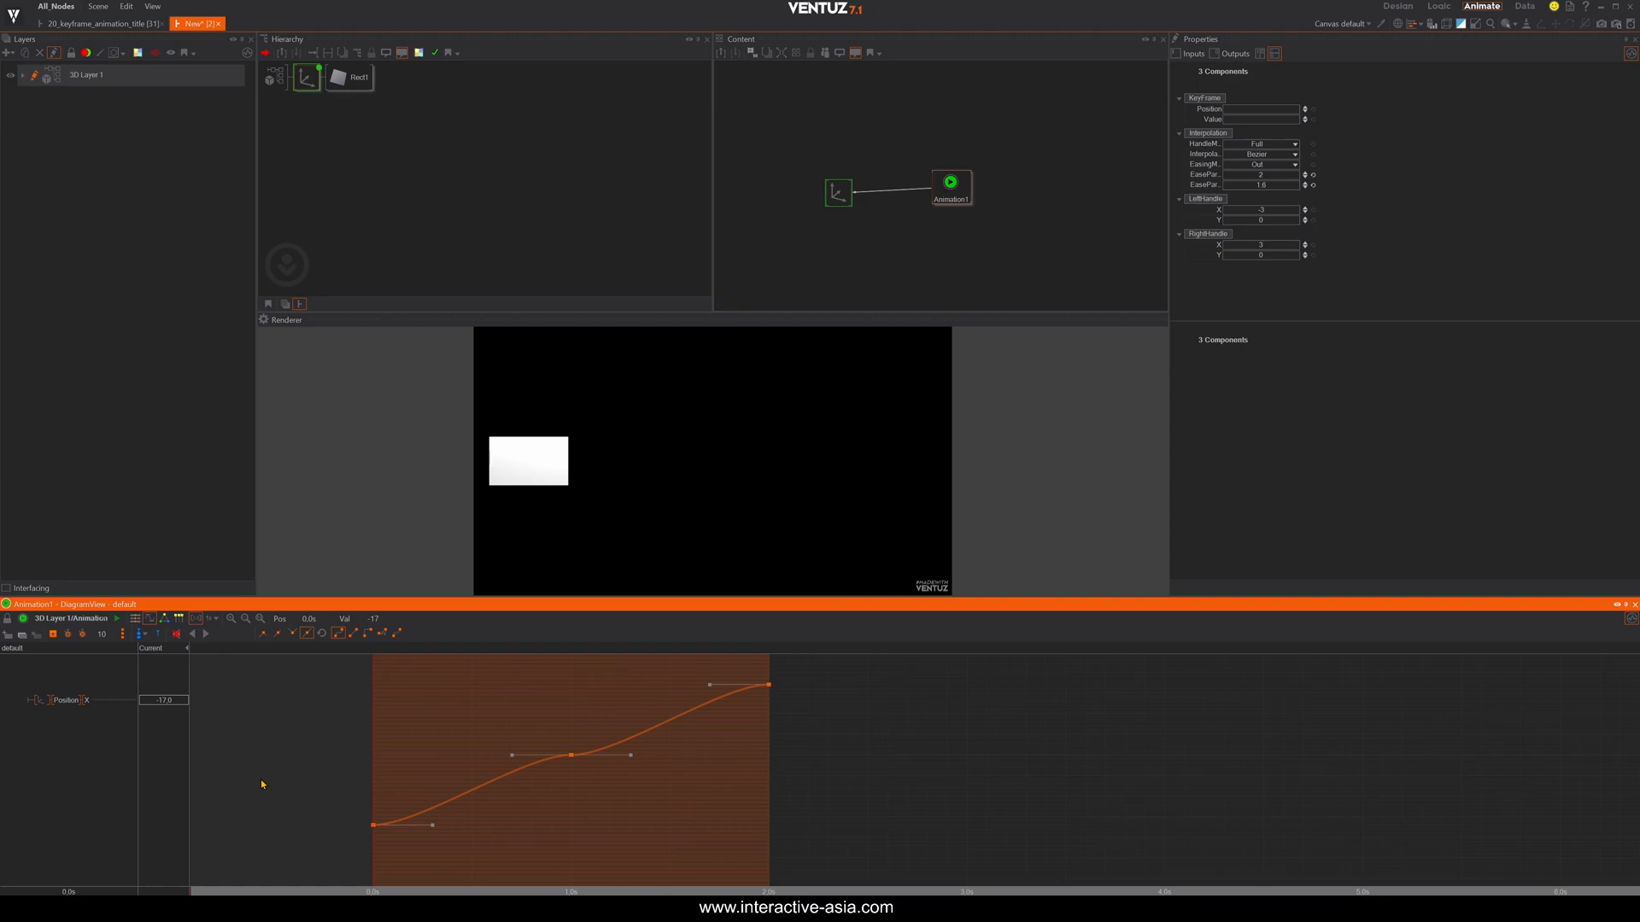
Return to the Time view and select the Position X keyframe at 0 s.
click(135, 619)
click(374, 700)
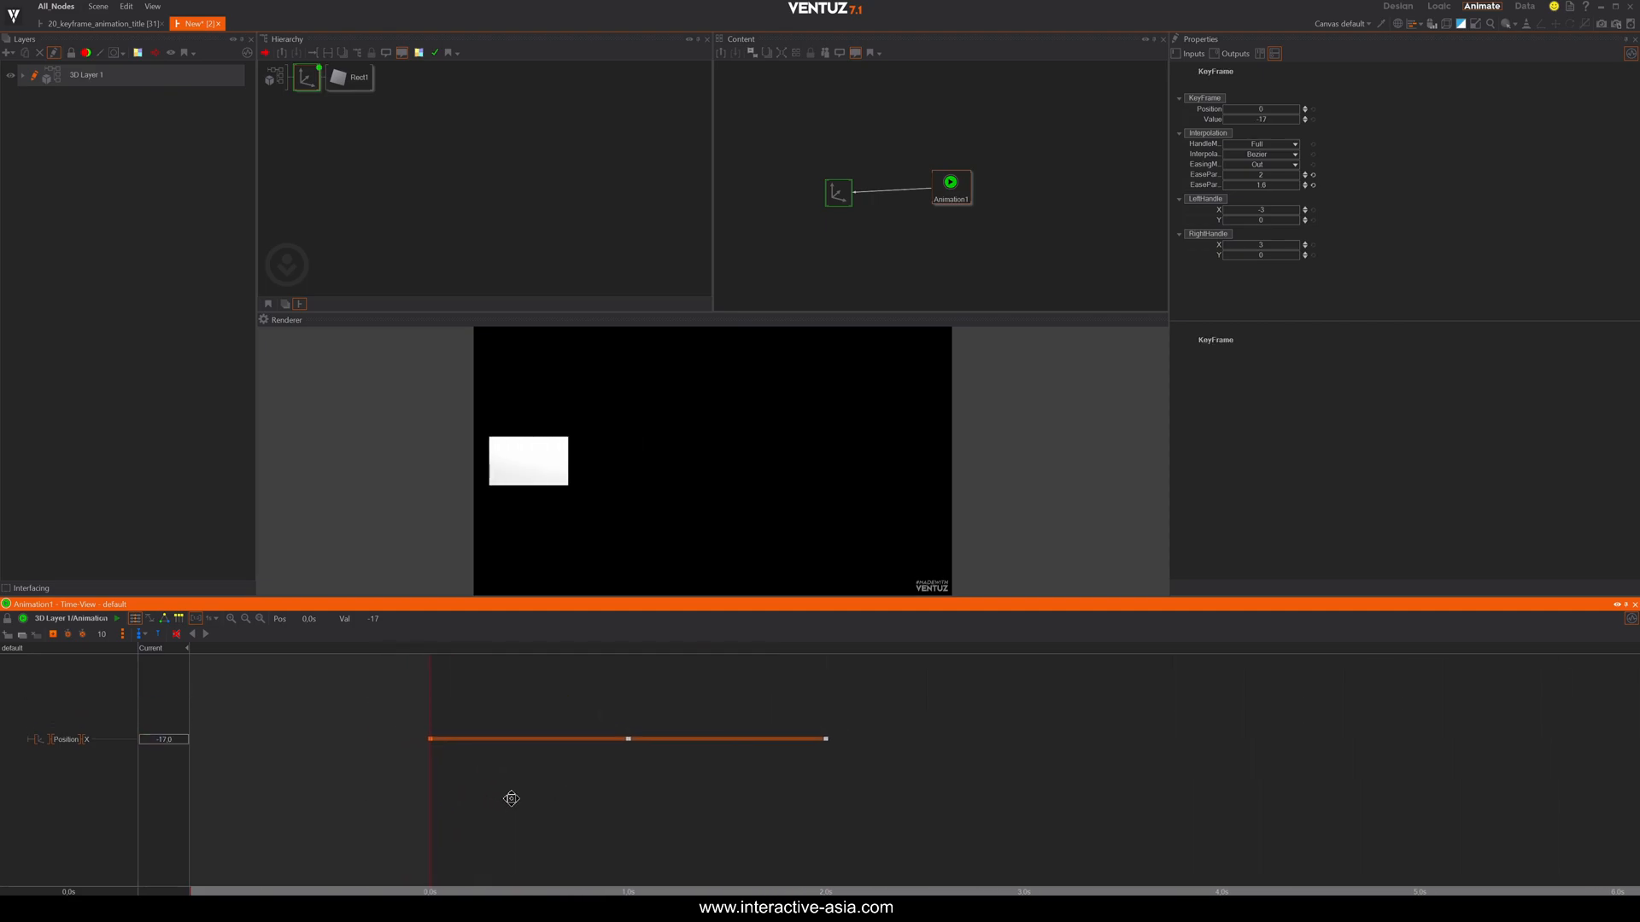
Create new states at the three Position X keyframes at 0 s, 1 s and 2 s in the Time view.
drag(509, 797, 436, 809)
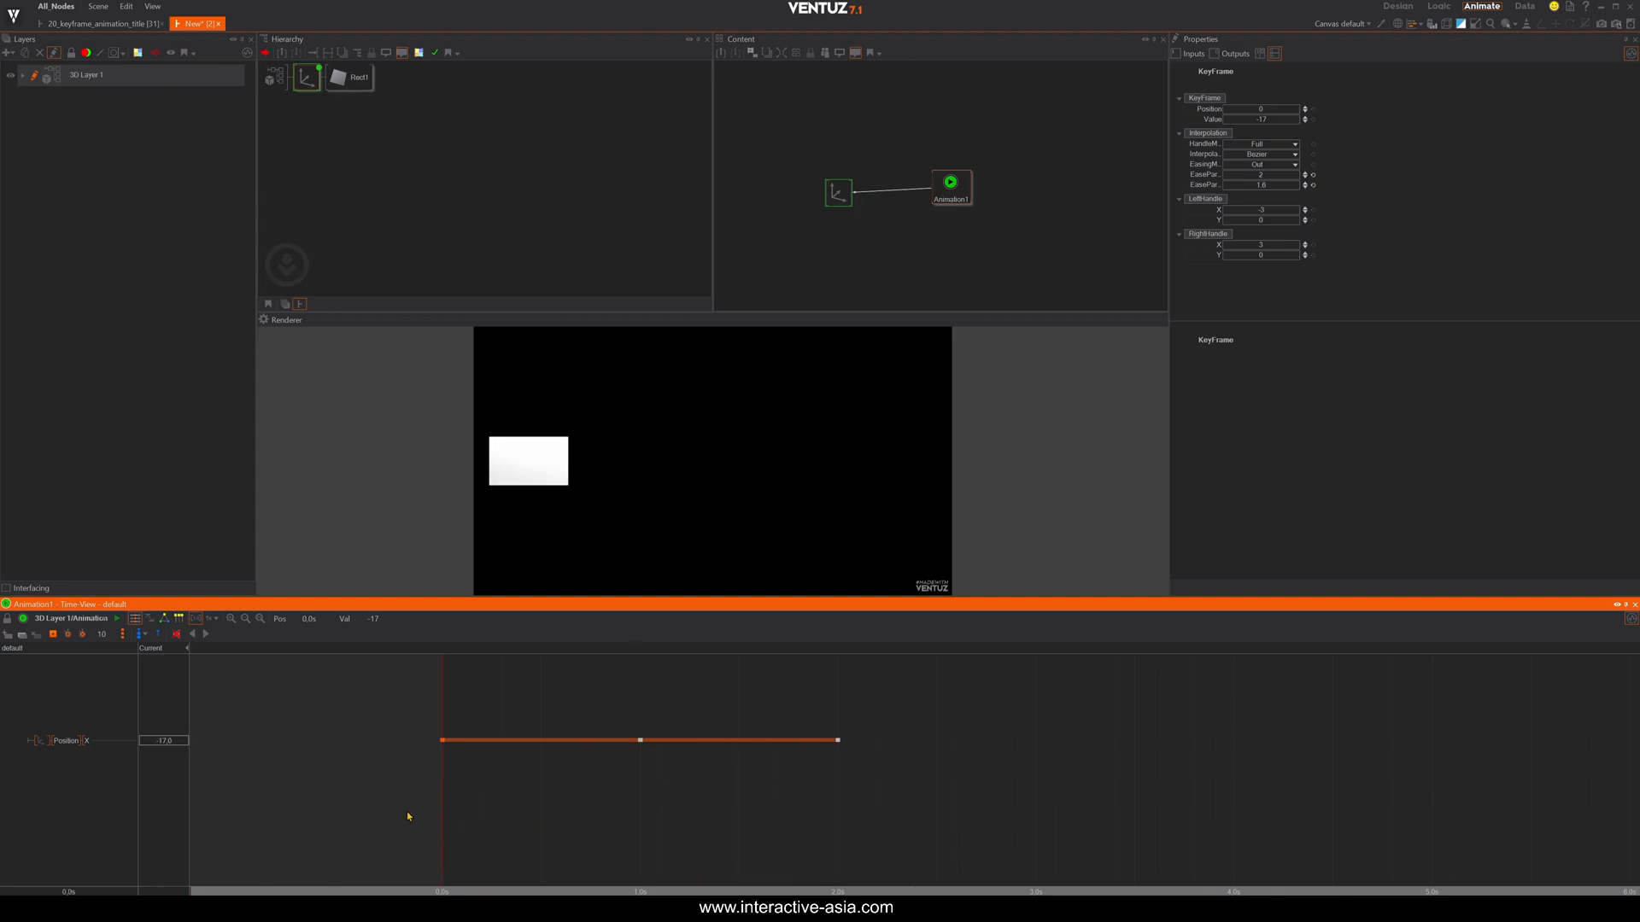
click(143, 639)
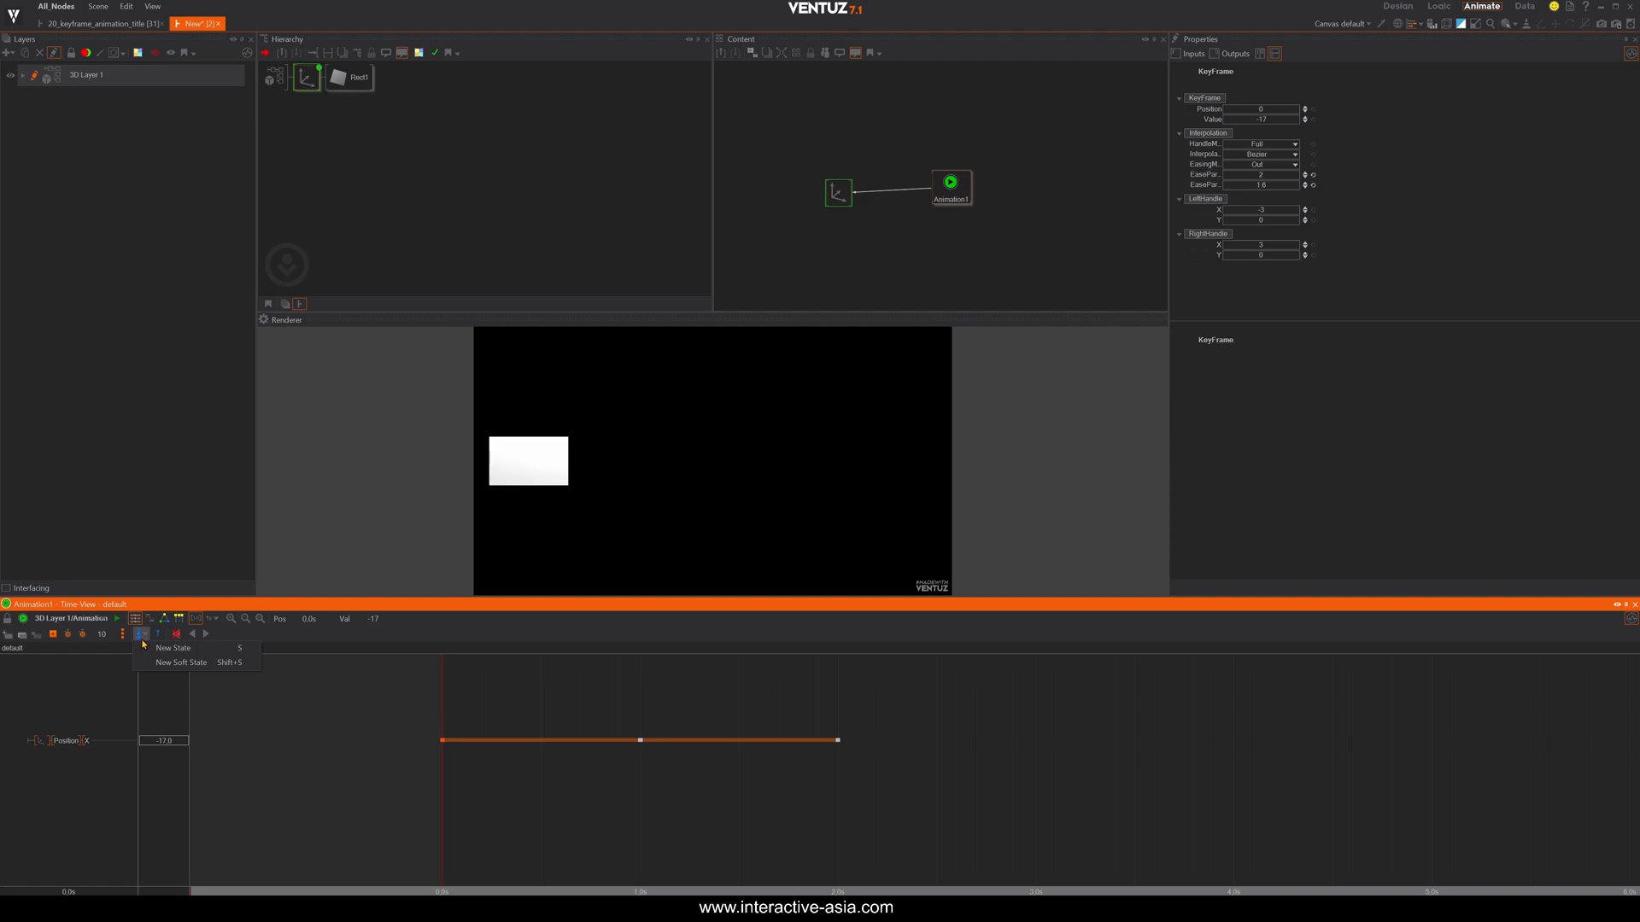
click(173, 649)
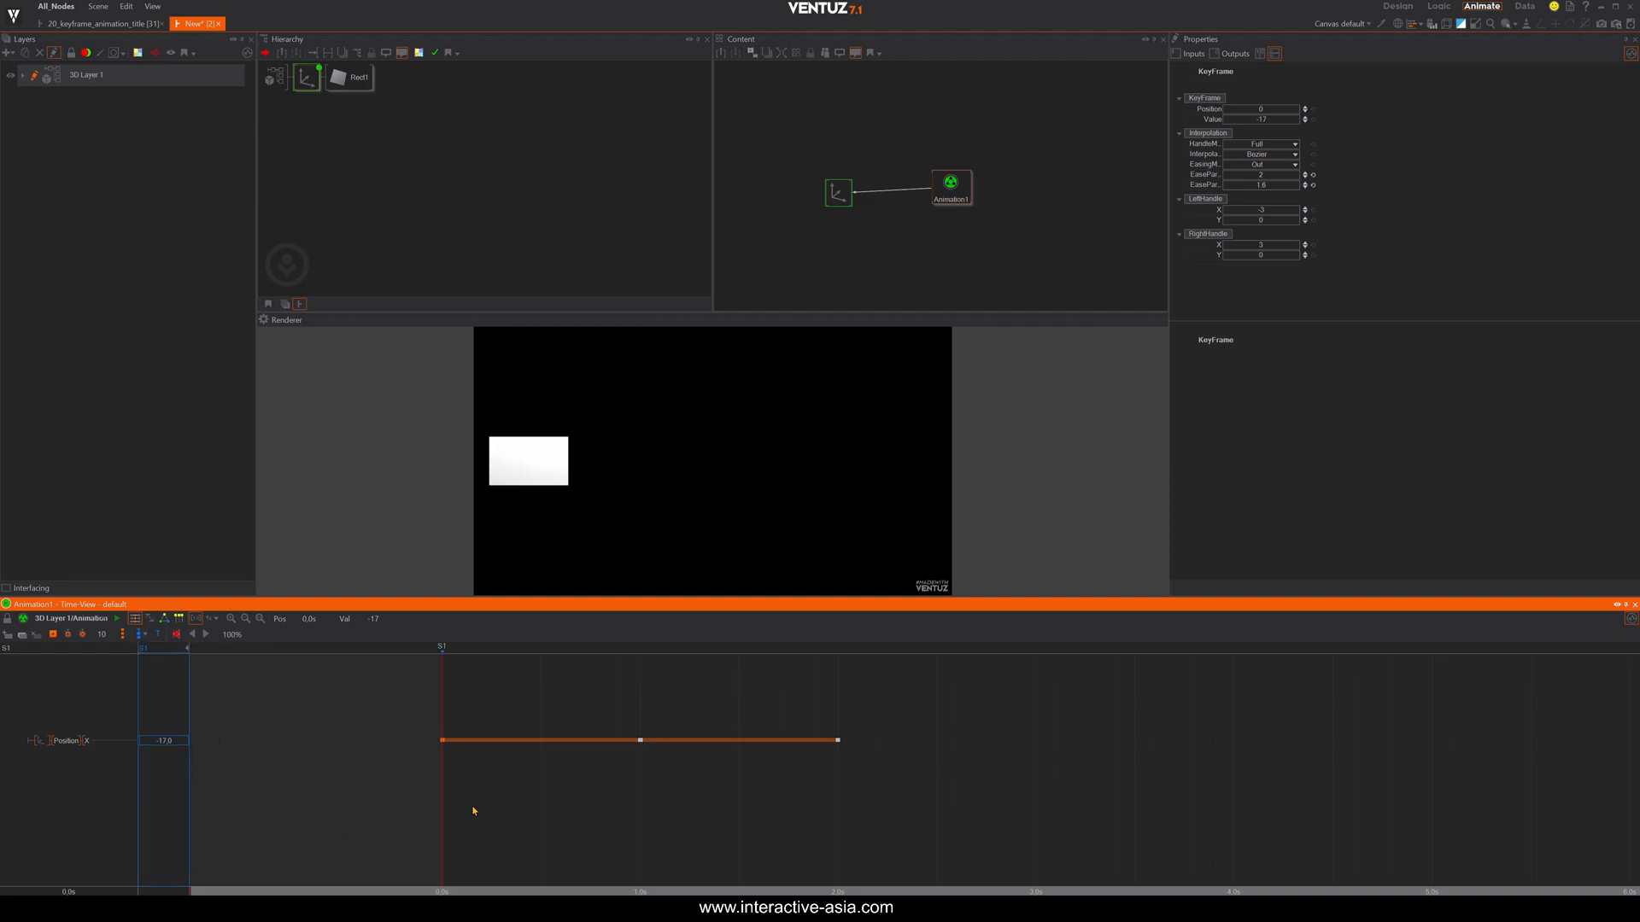
drag(484, 803, 838, 786)
key(s)
key(s)
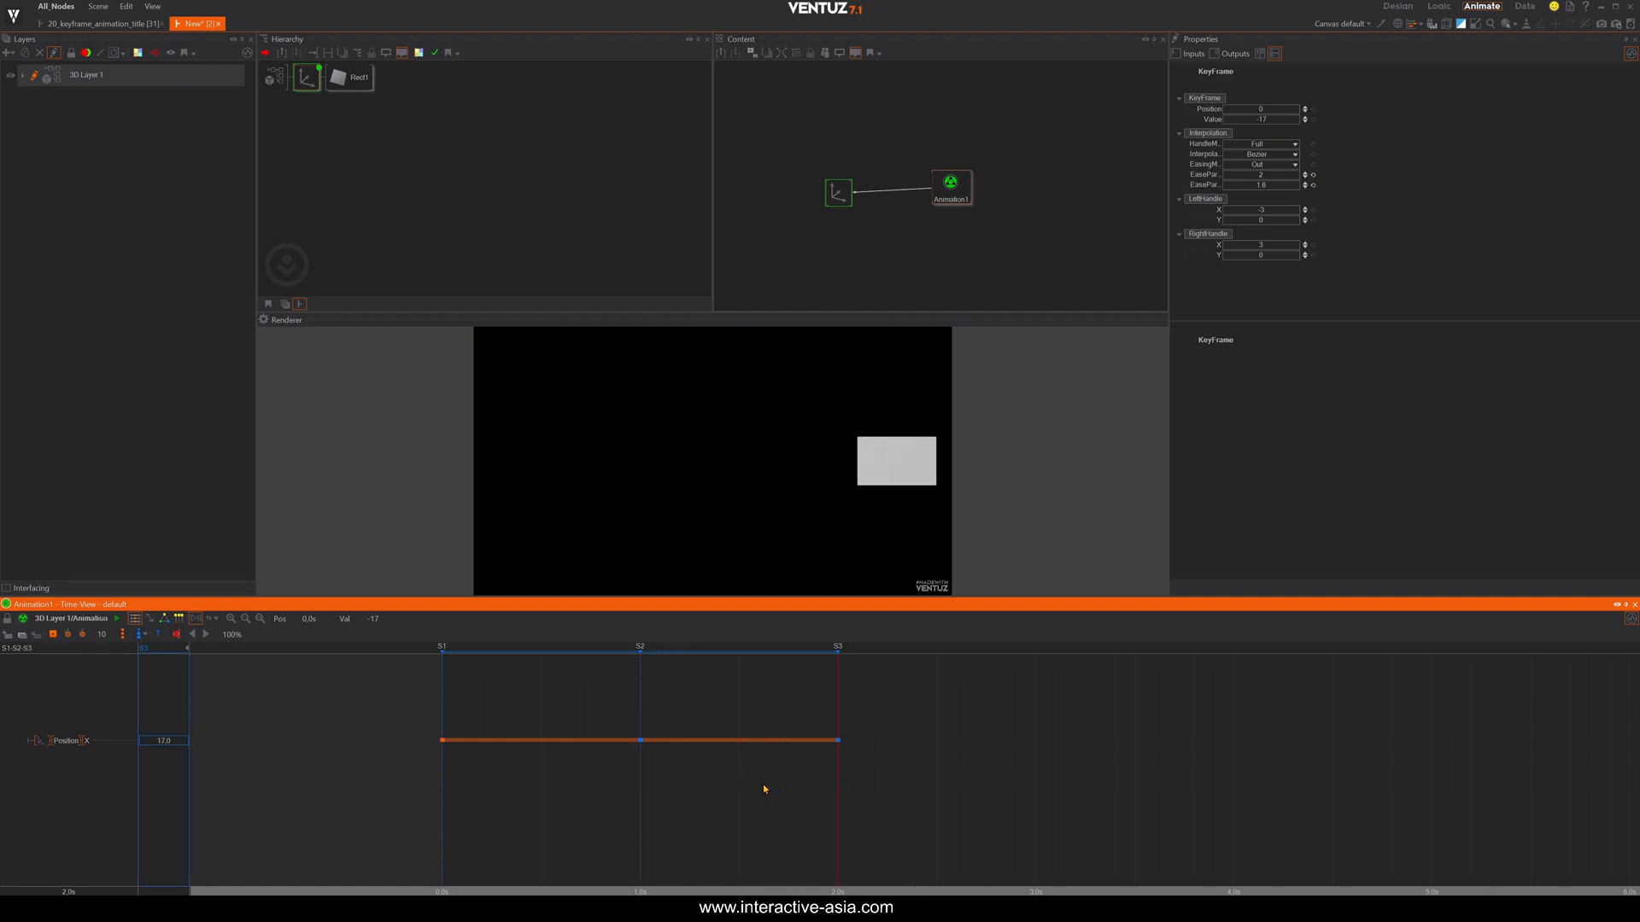
middle_drag(571, 815, 574, 815)
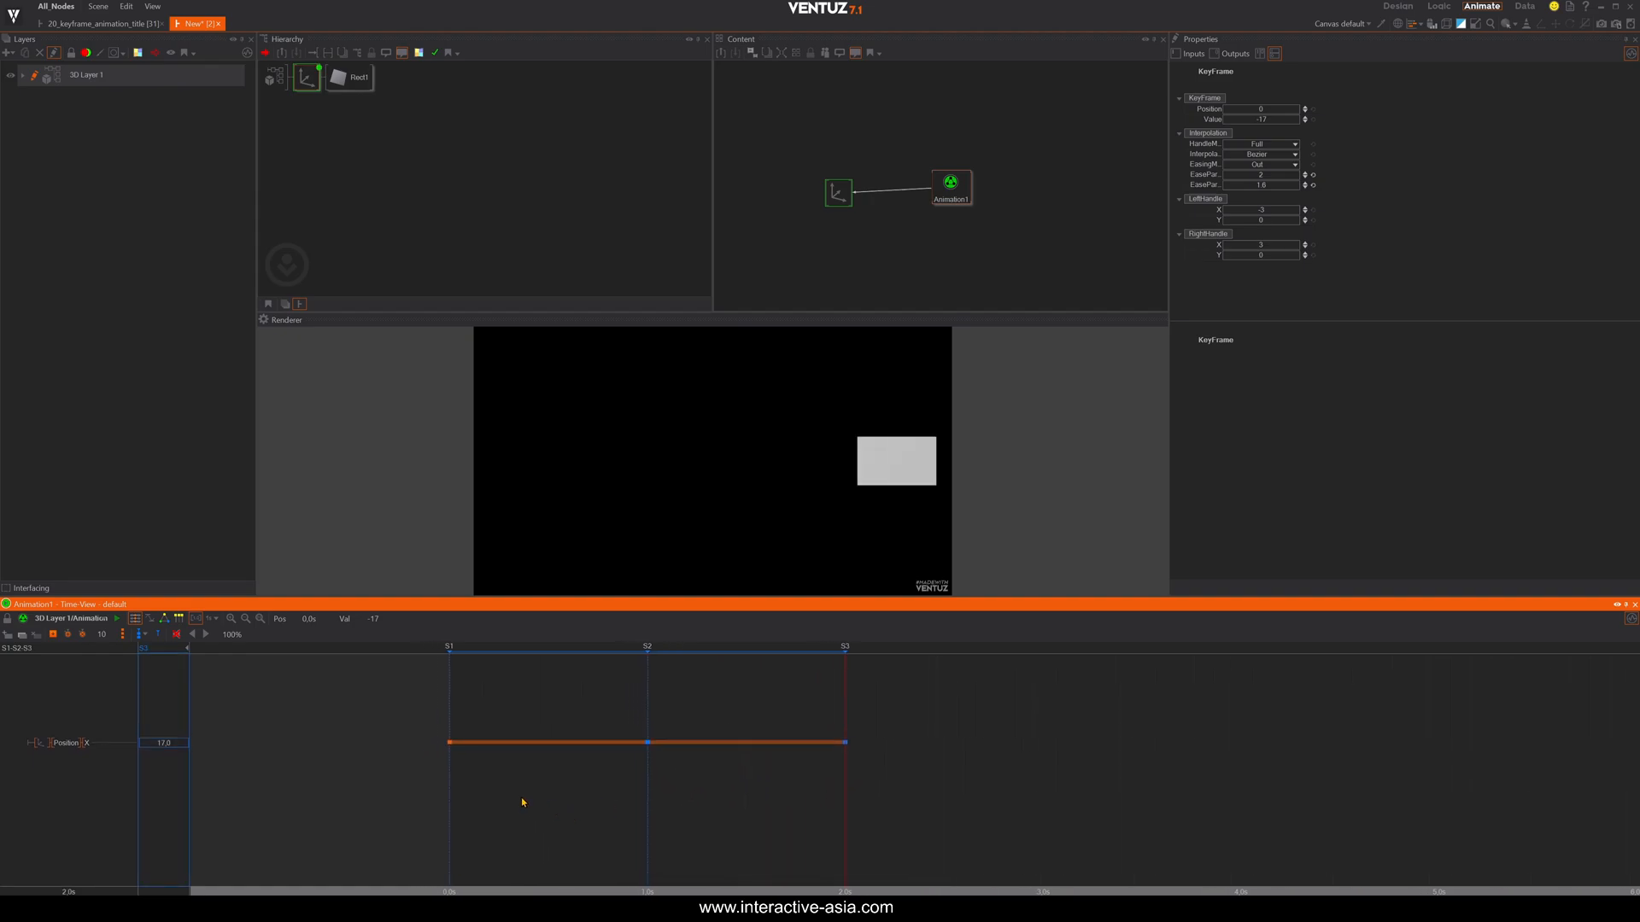
Show the Logic view and arrange states S1, S2 and S3 in a triangle with S2 at the apex.
click(167, 621)
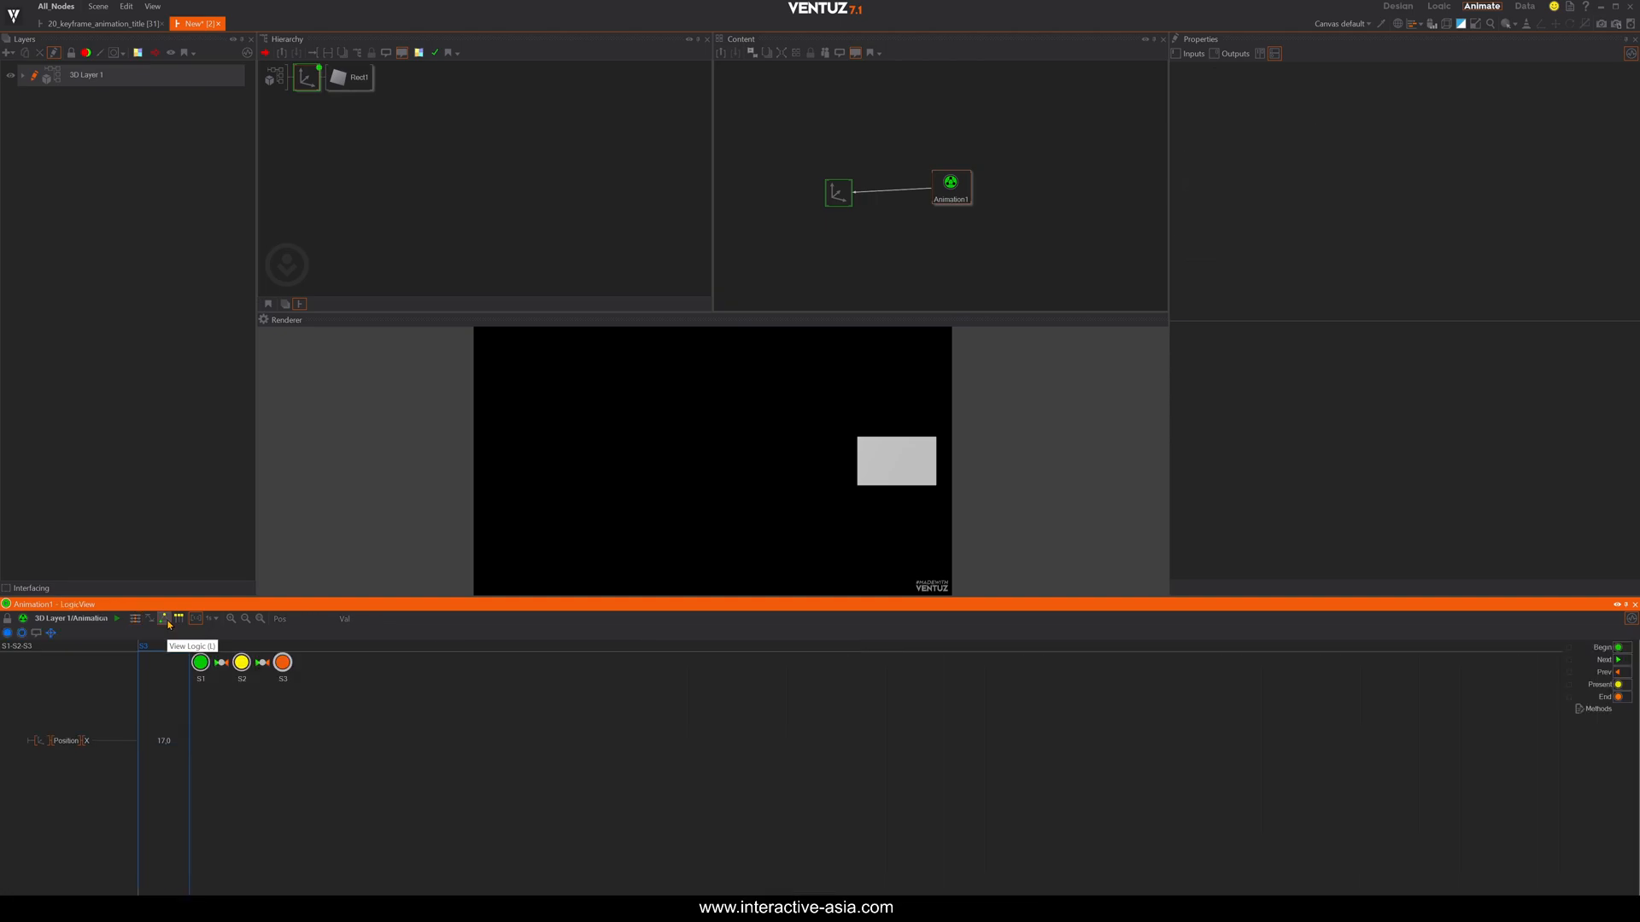
drag(381, 721, 360, 782)
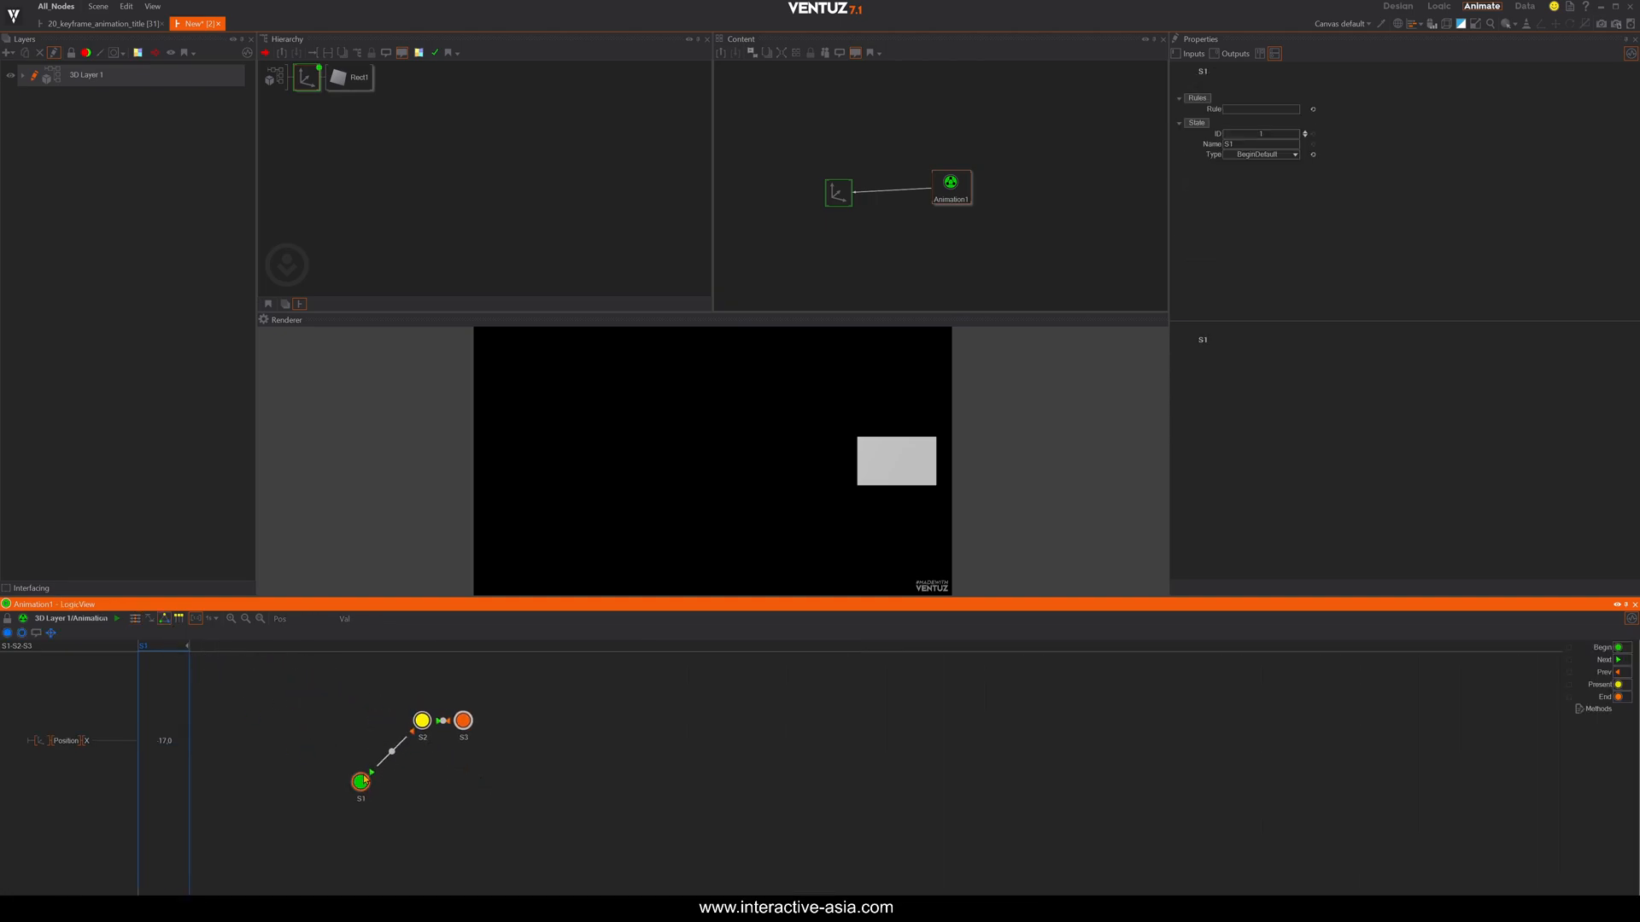
drag(463, 720, 504, 782)
middle_drag(436, 819, 487, 809)
drag(501, 734, 501, 725)
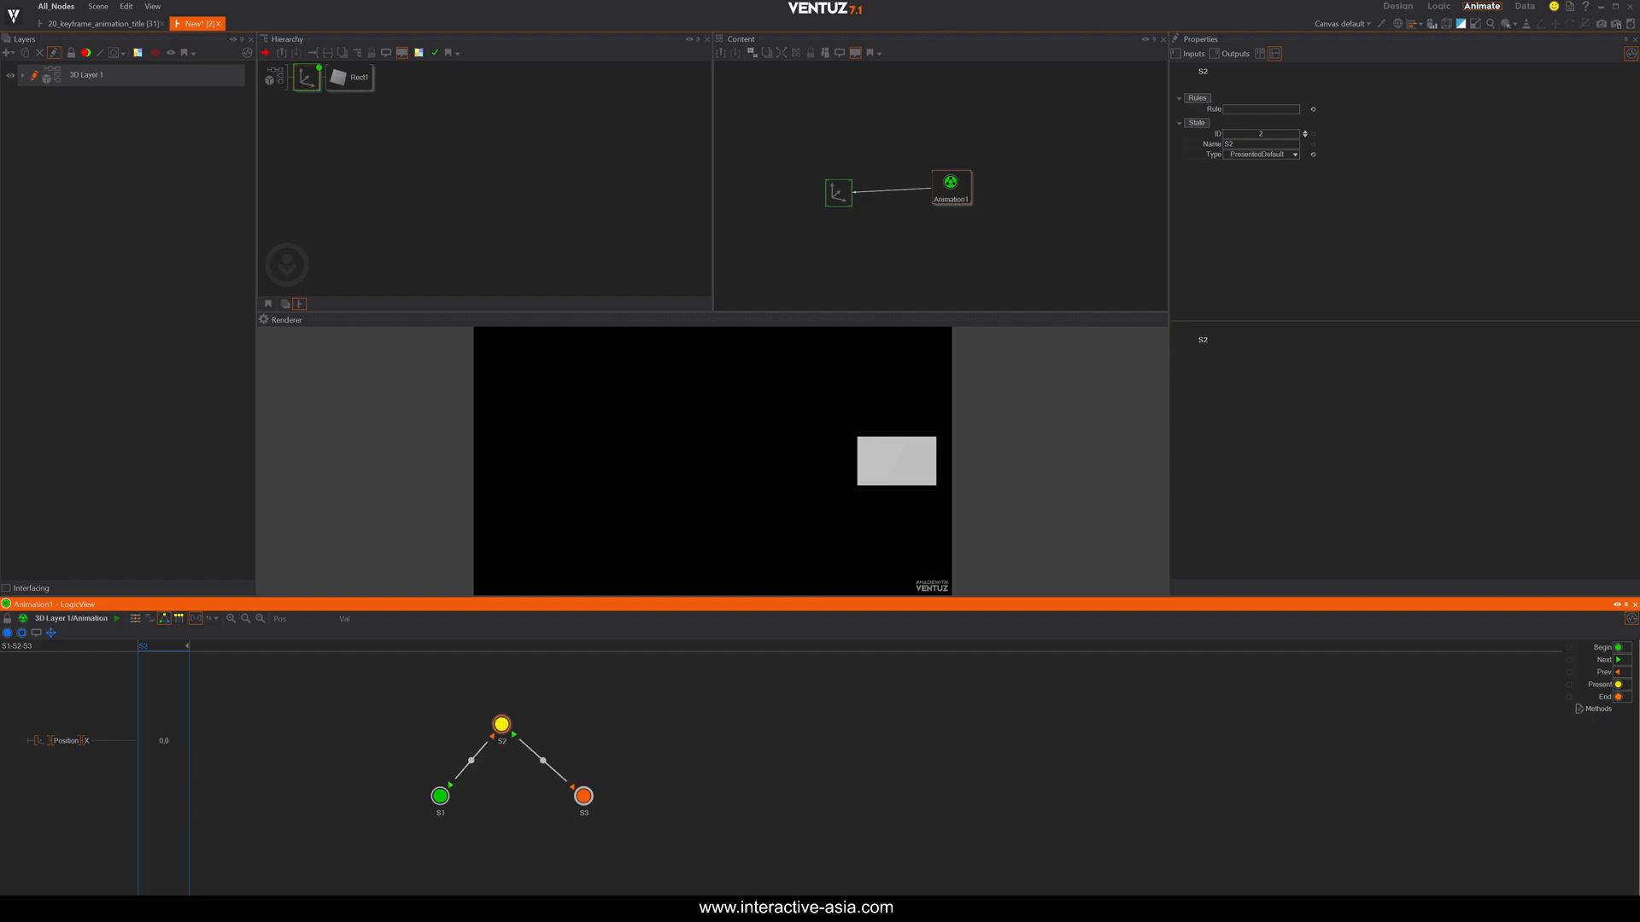
Preview the rectangle's position in states S1, S2 and S3 in turn.
click(442, 797)
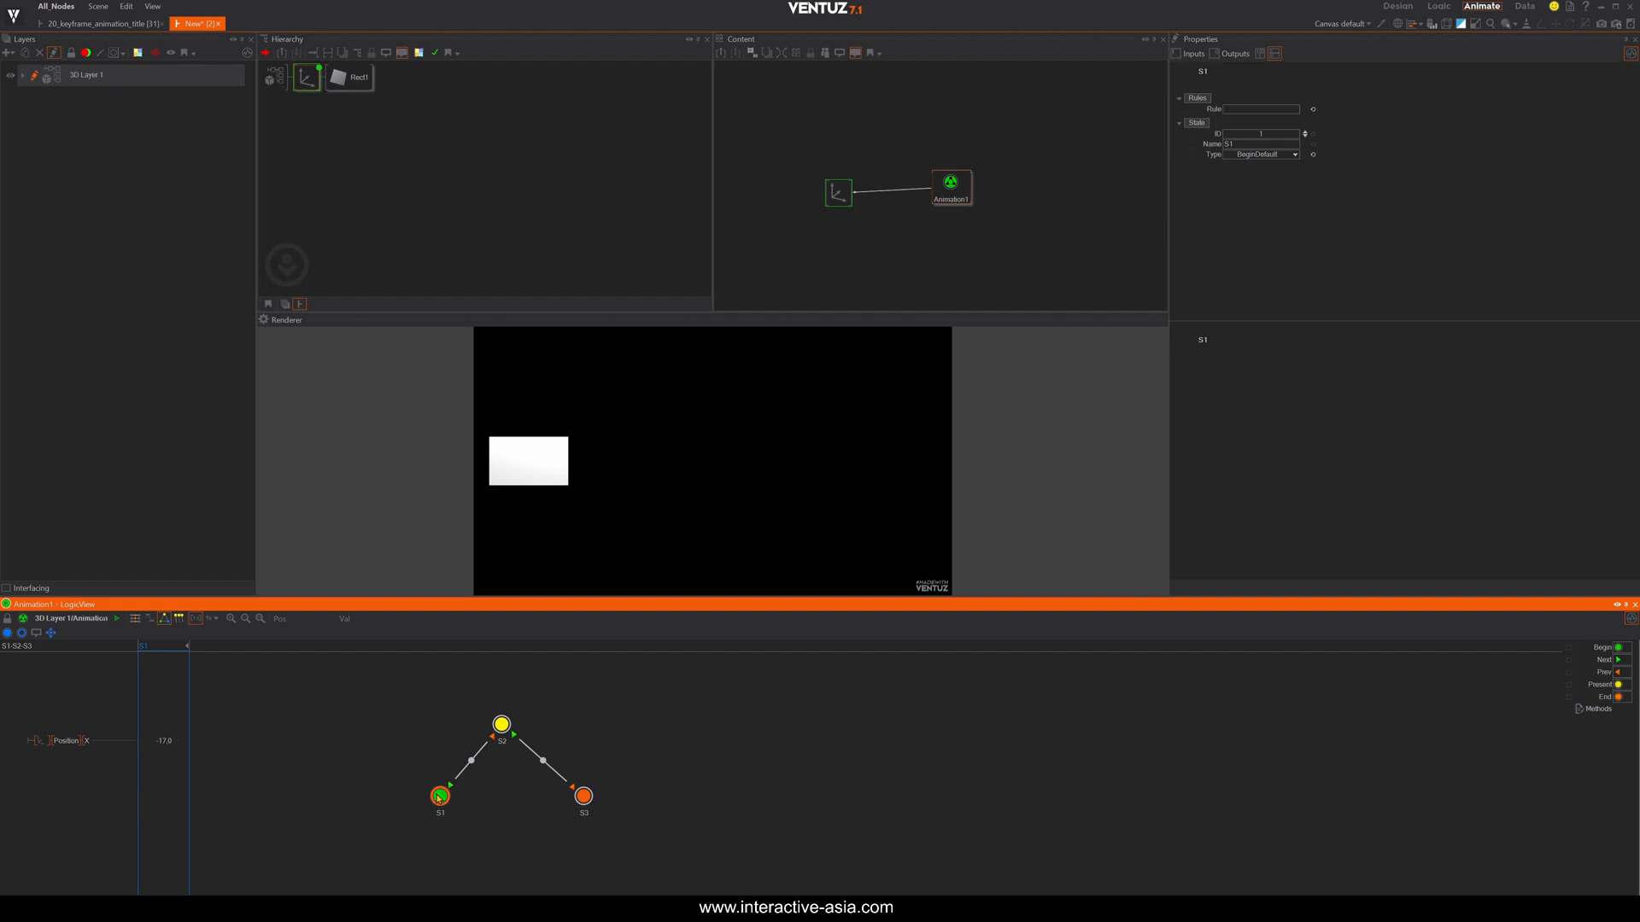
click(502, 725)
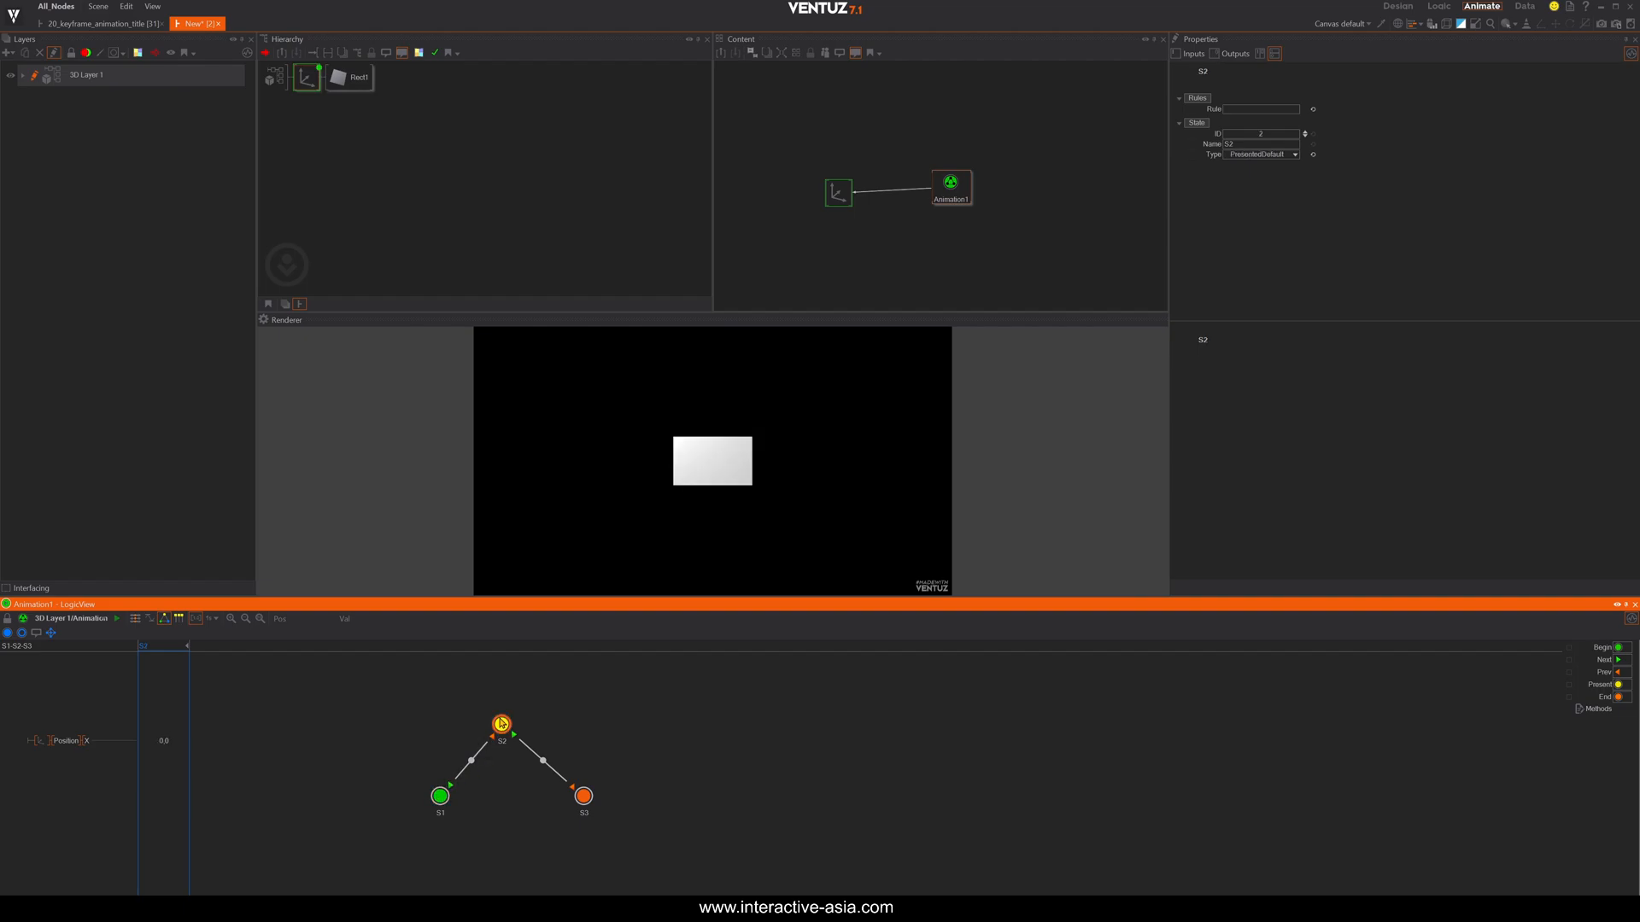
click(584, 797)
middle_drag(517, 810, 535, 809)
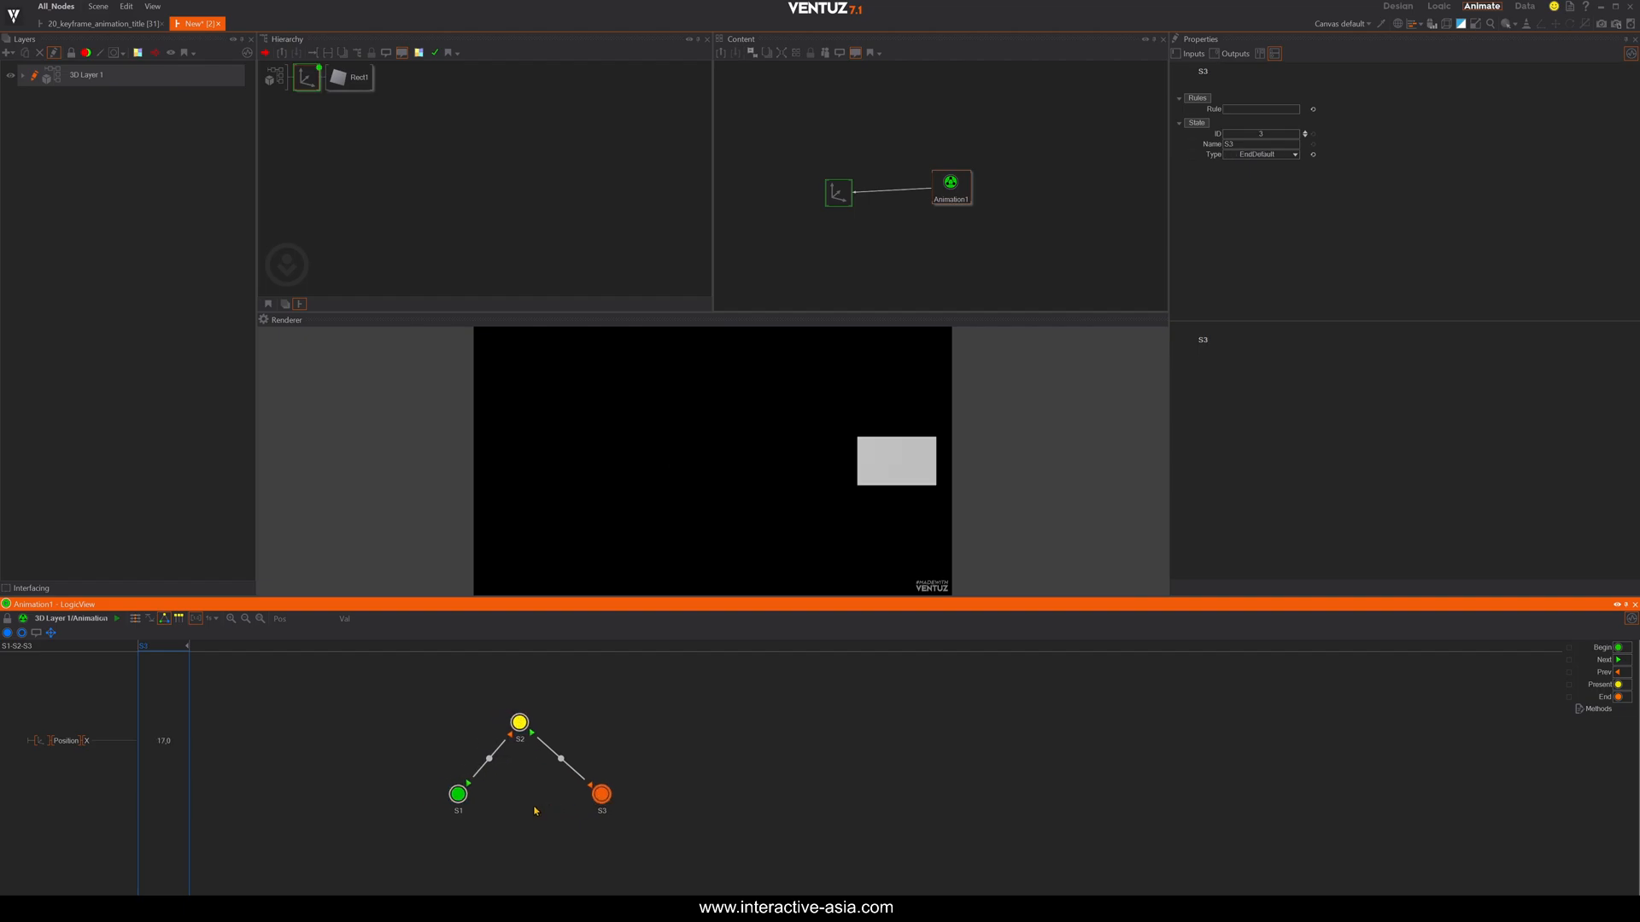
Rename the states S1, S2 and S3 as left, center and right.
click(459, 800)
double_click(459, 810)
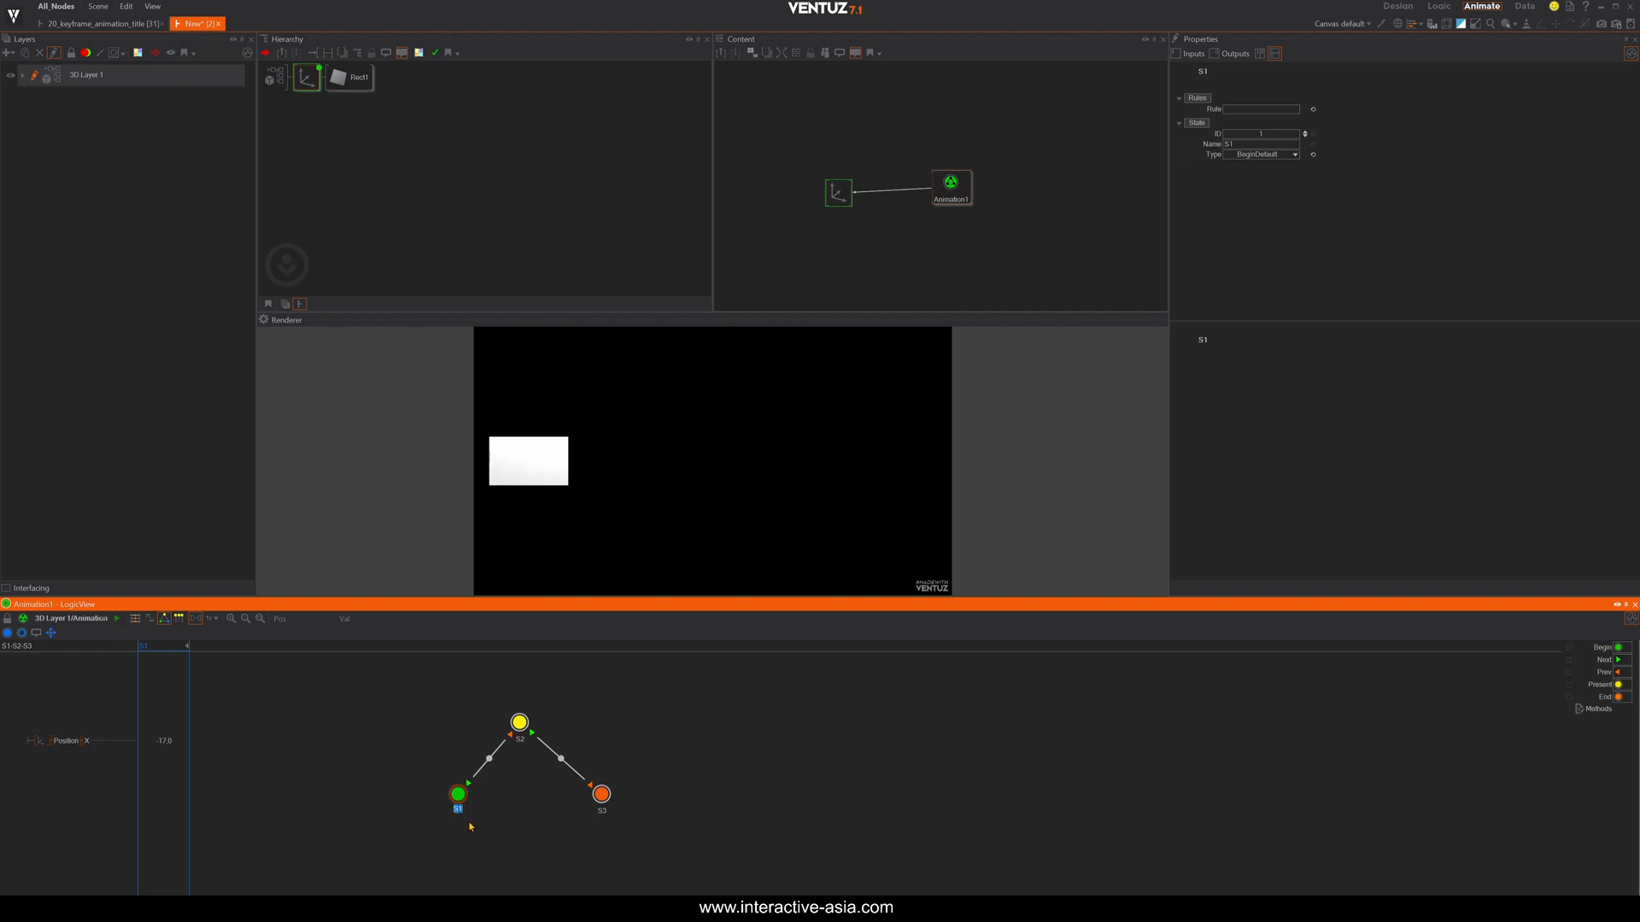
text(left)
key(Return)
click(520, 723)
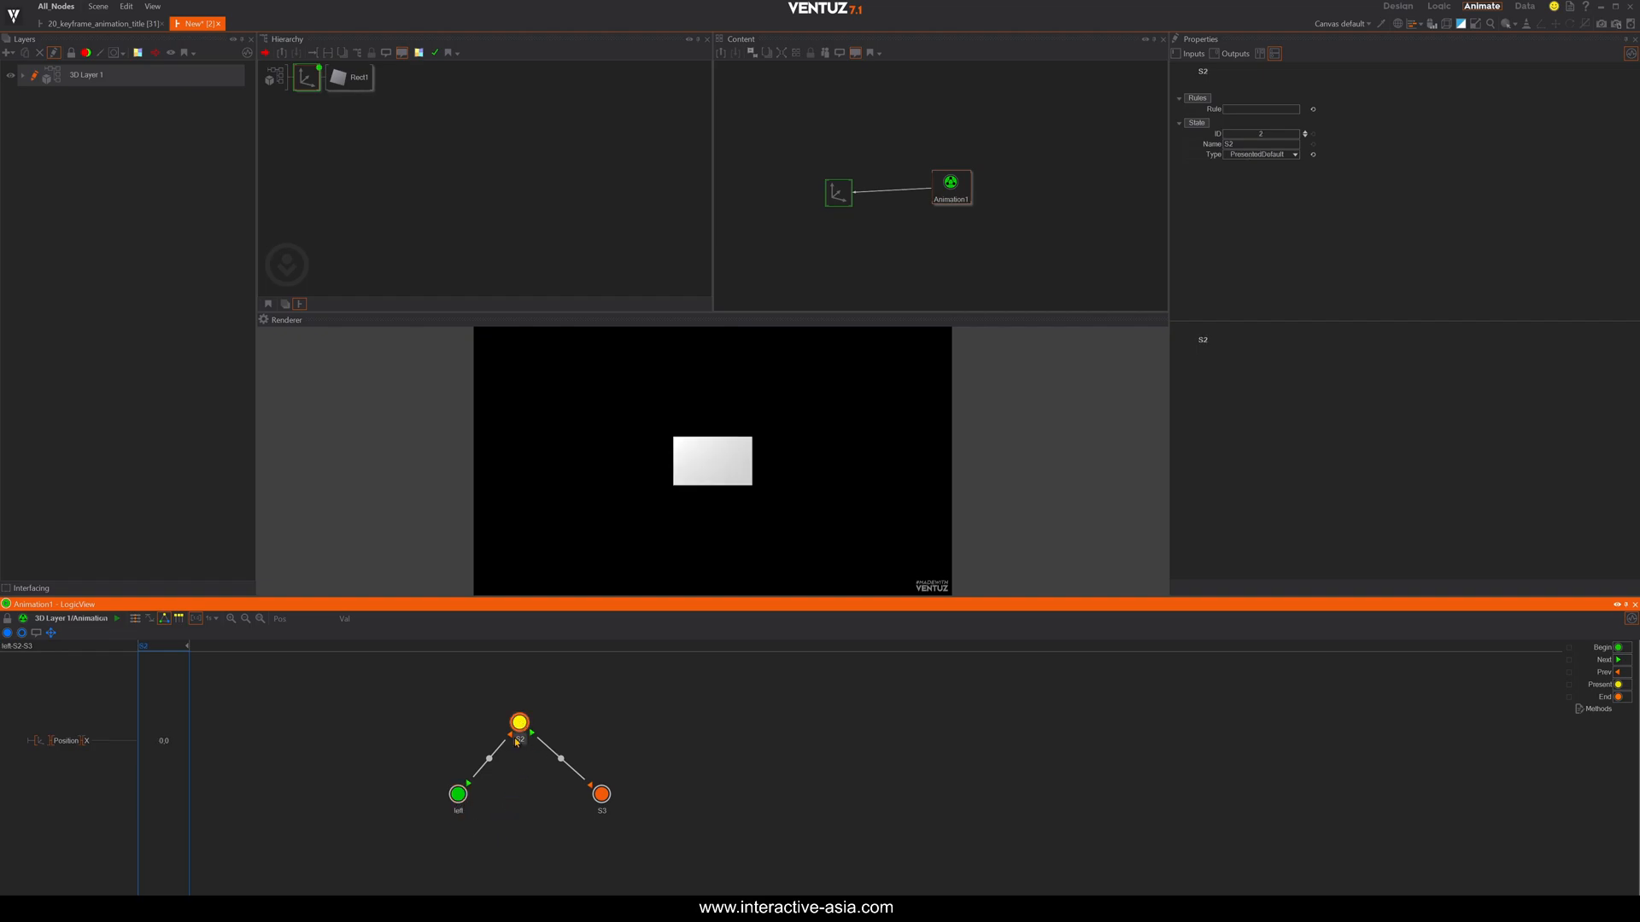
double_click(520, 737)
text(center)
key(Return)
click(602, 794)
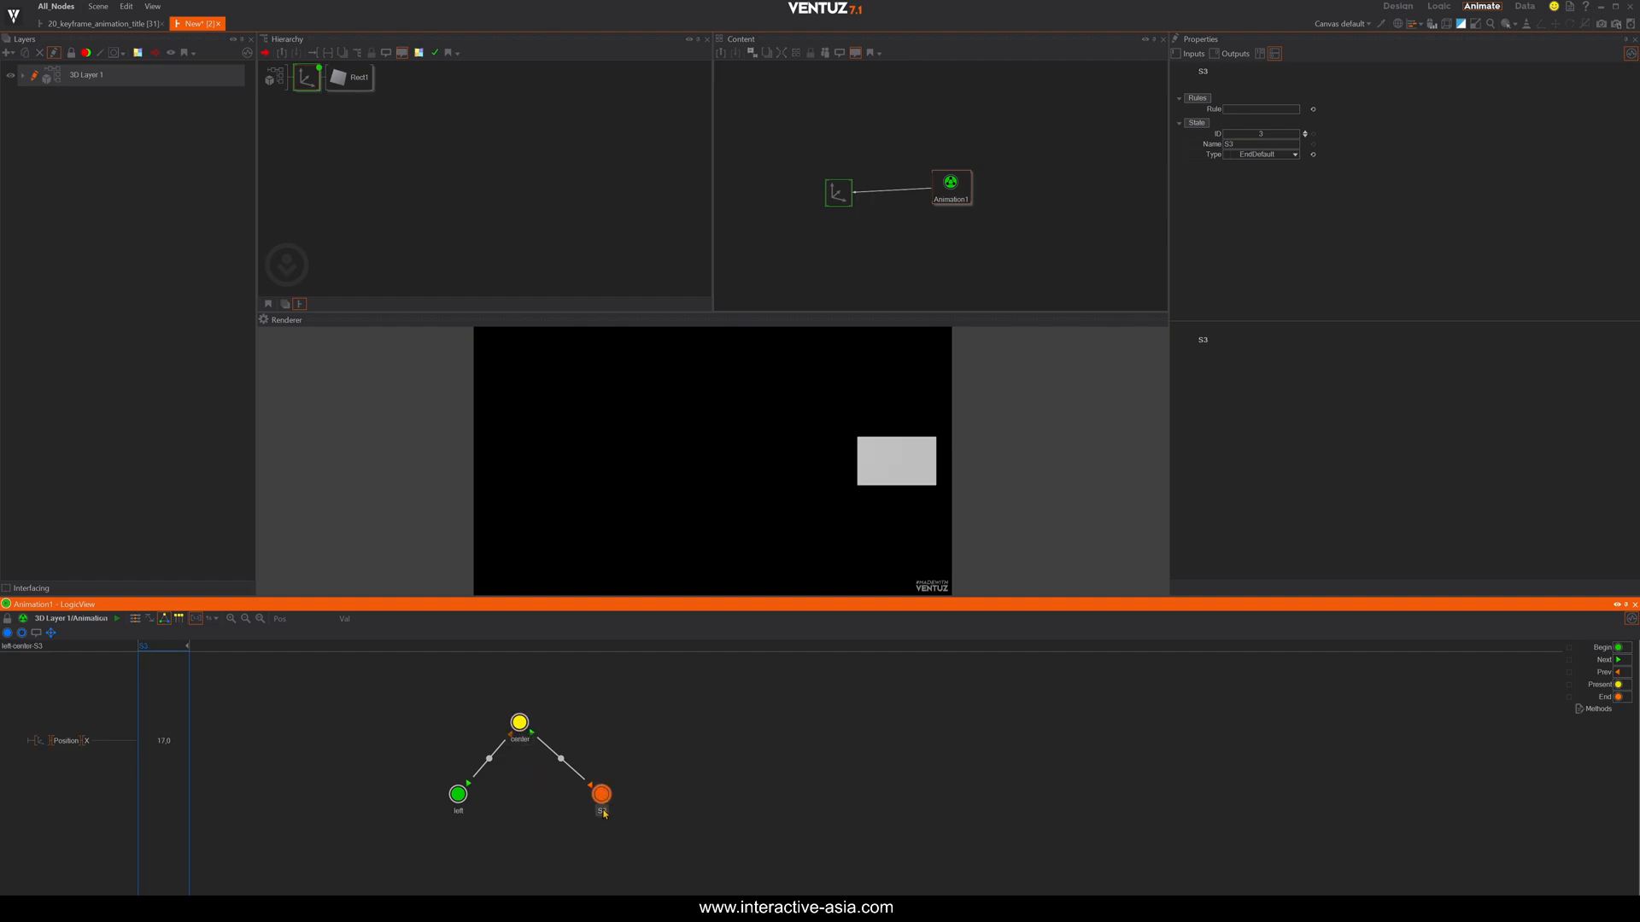
double_click(602, 810)
text(right)
key(Return)
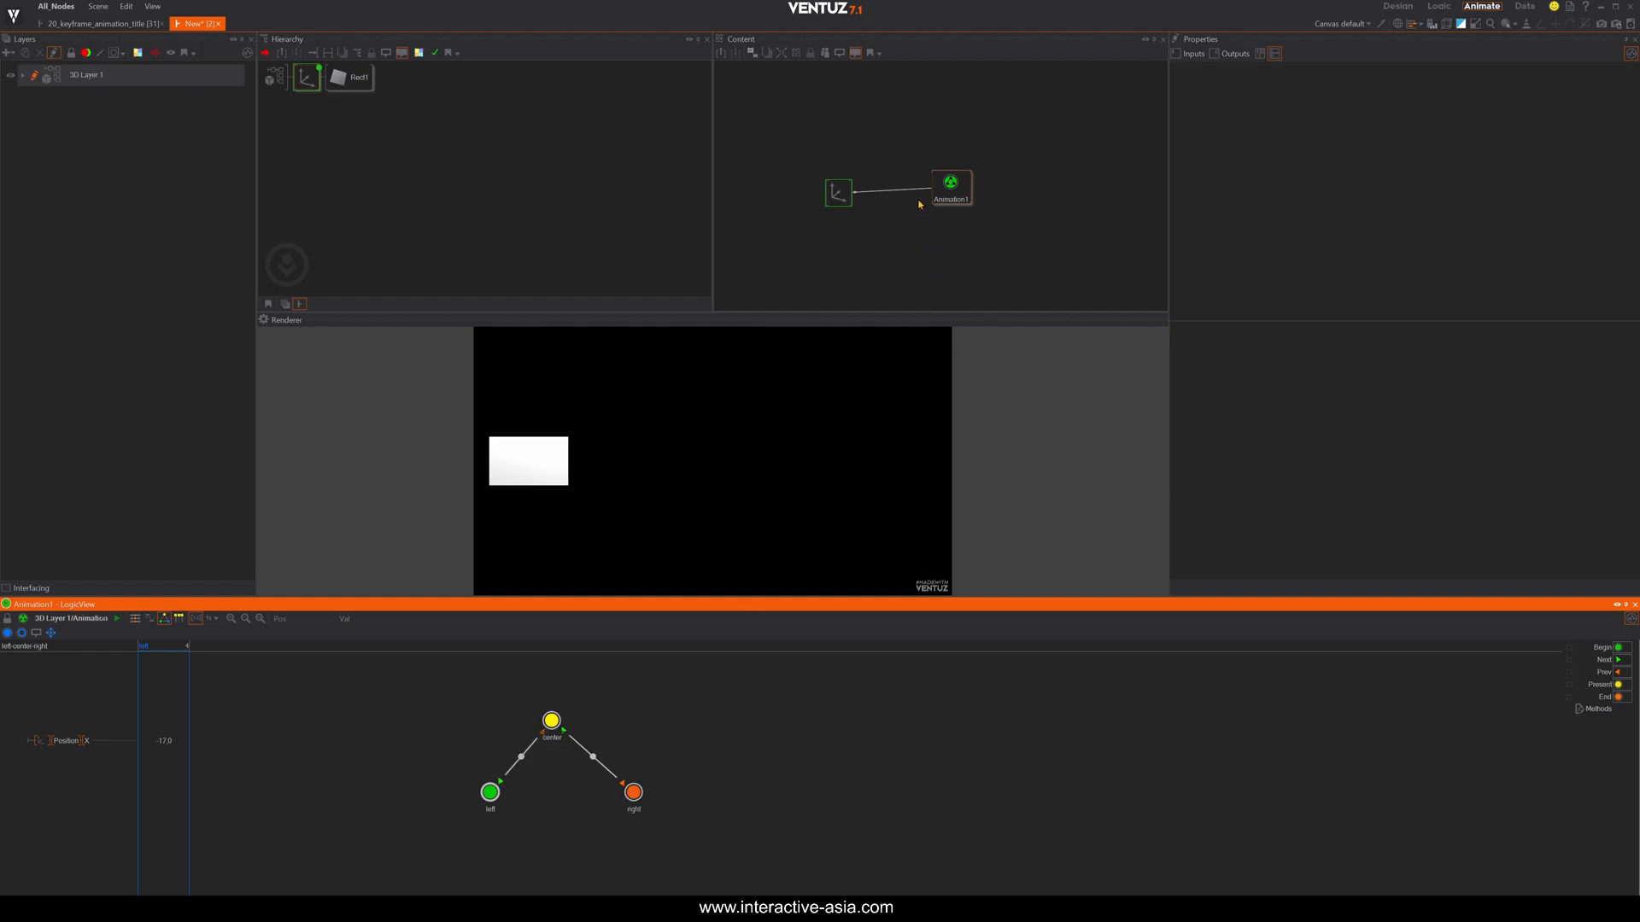
Test the Animation1 state machine by triggering Next twice and Prev once.
click(951, 188)
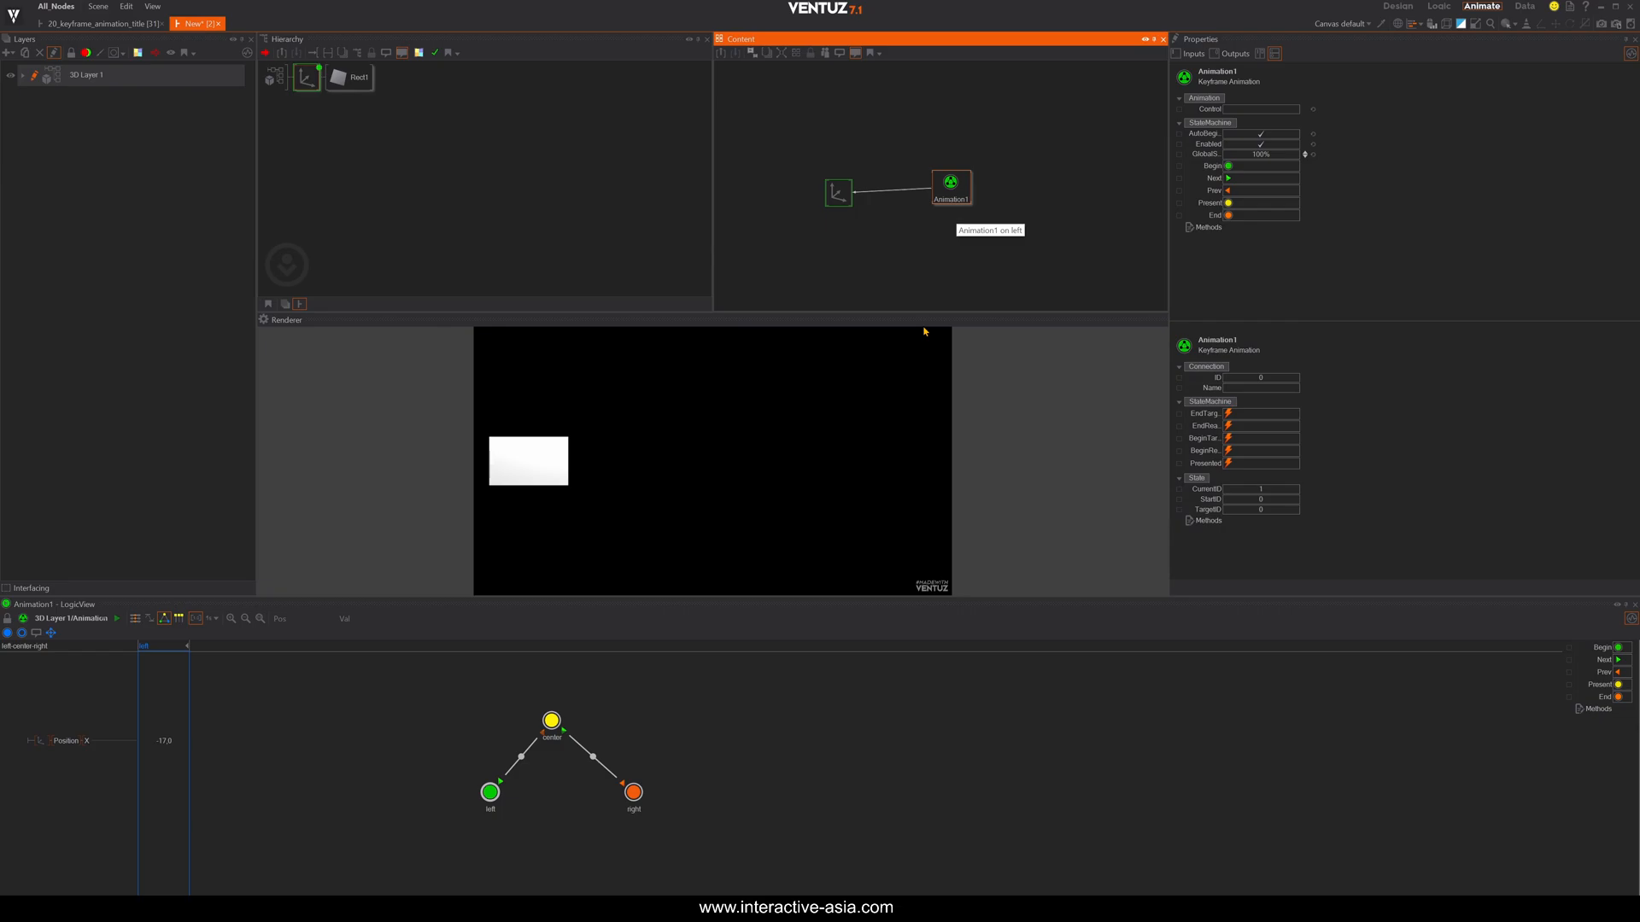
click(1061, 267)
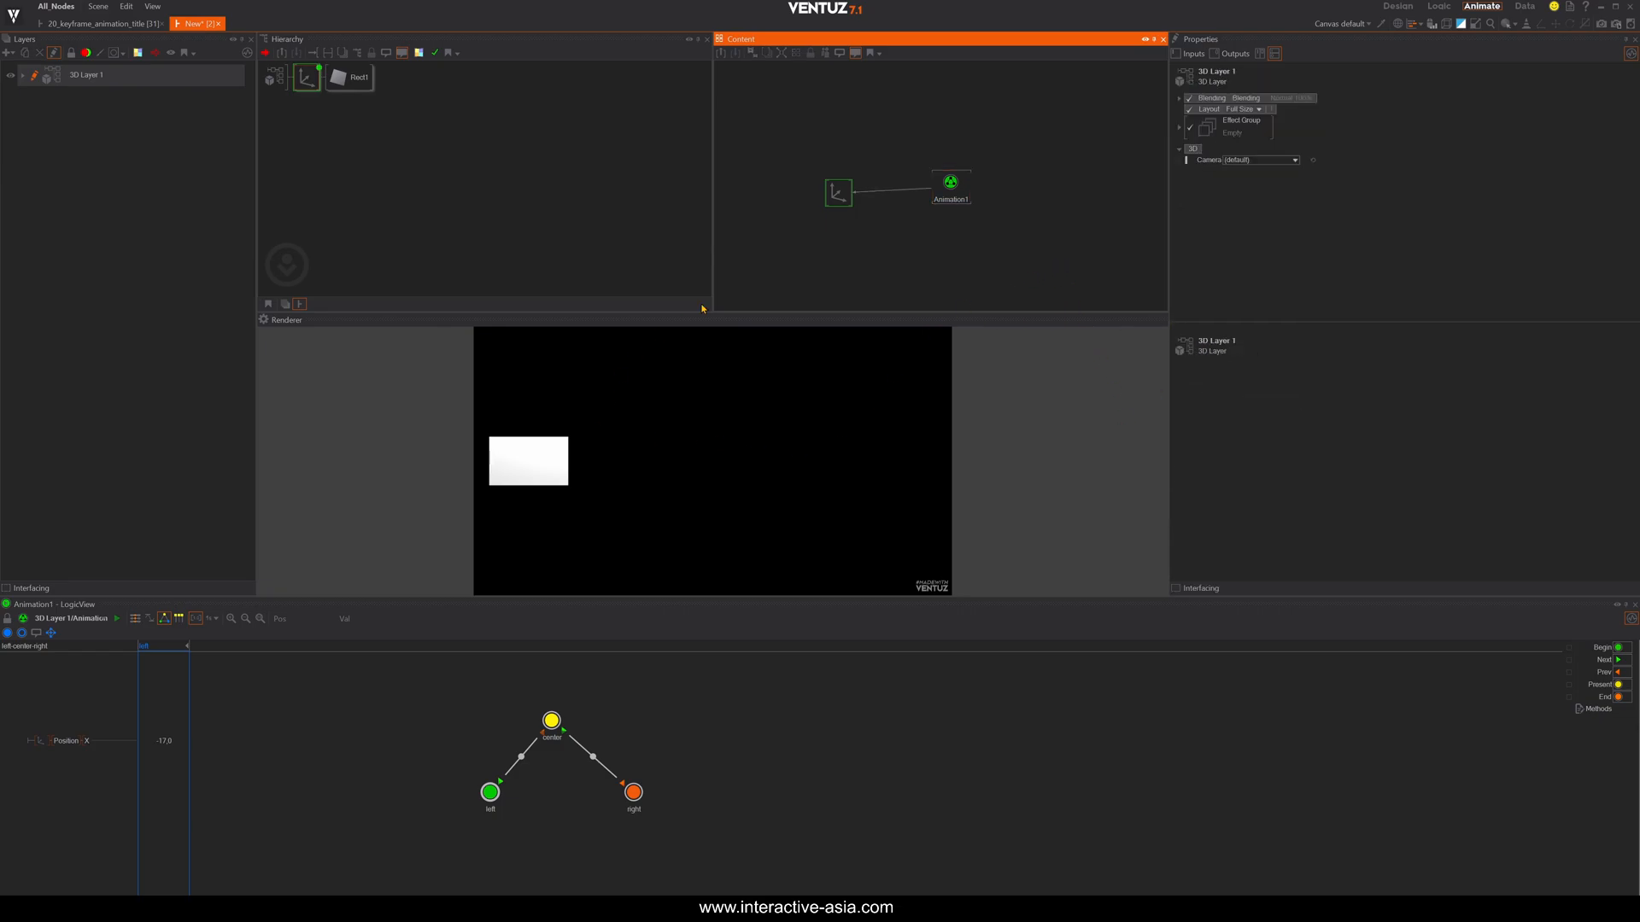
click(951, 186)
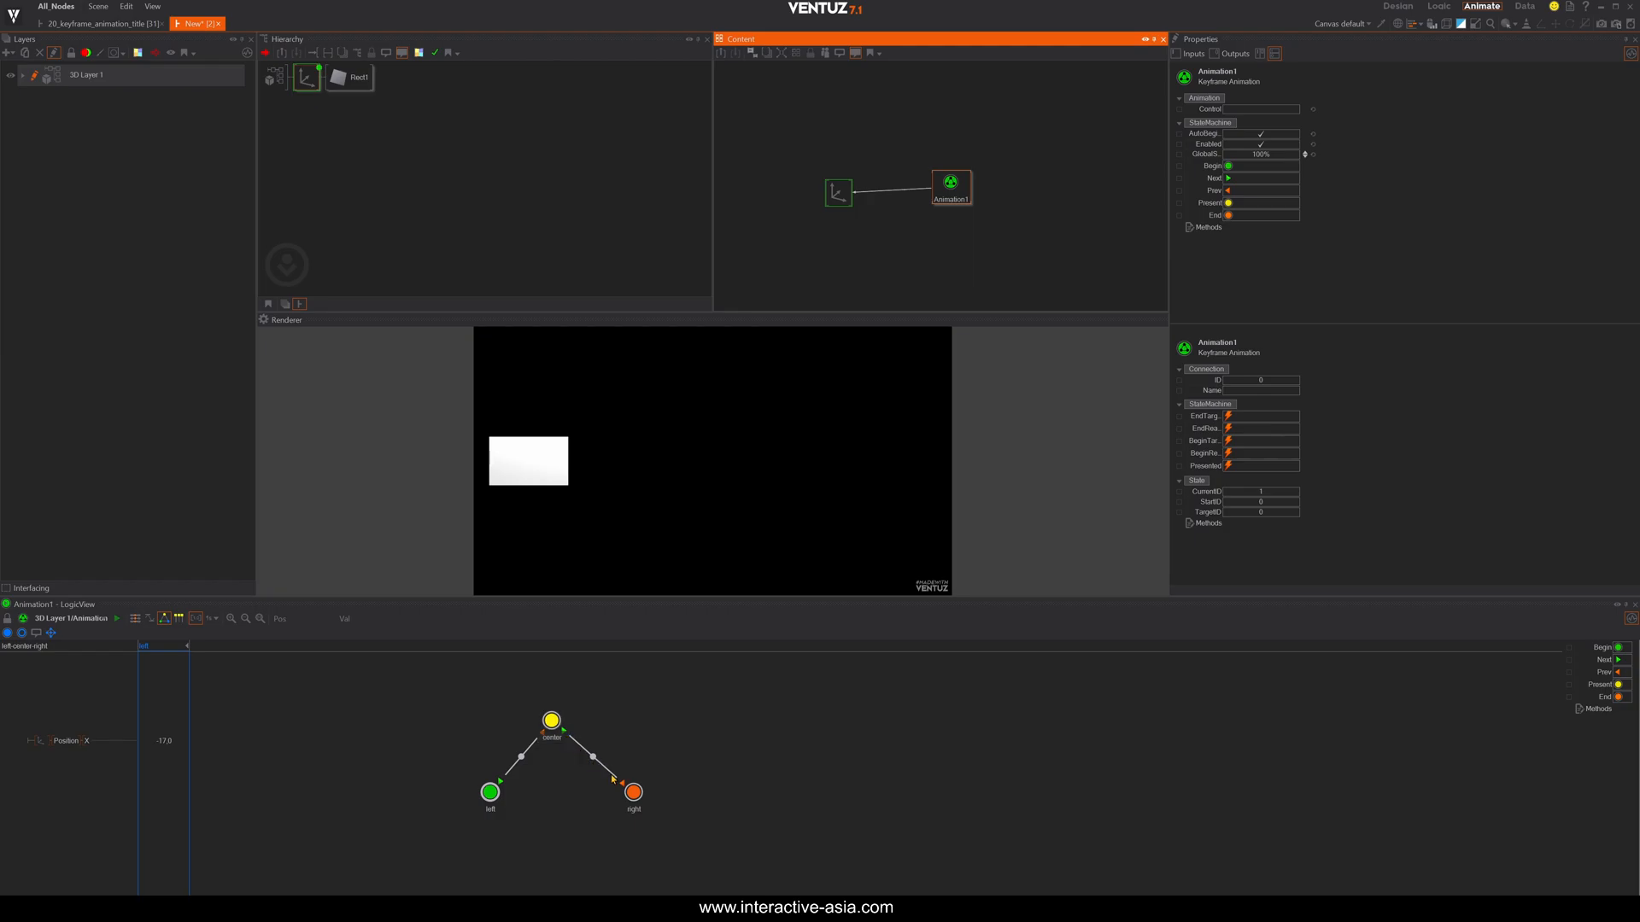
click(1229, 179)
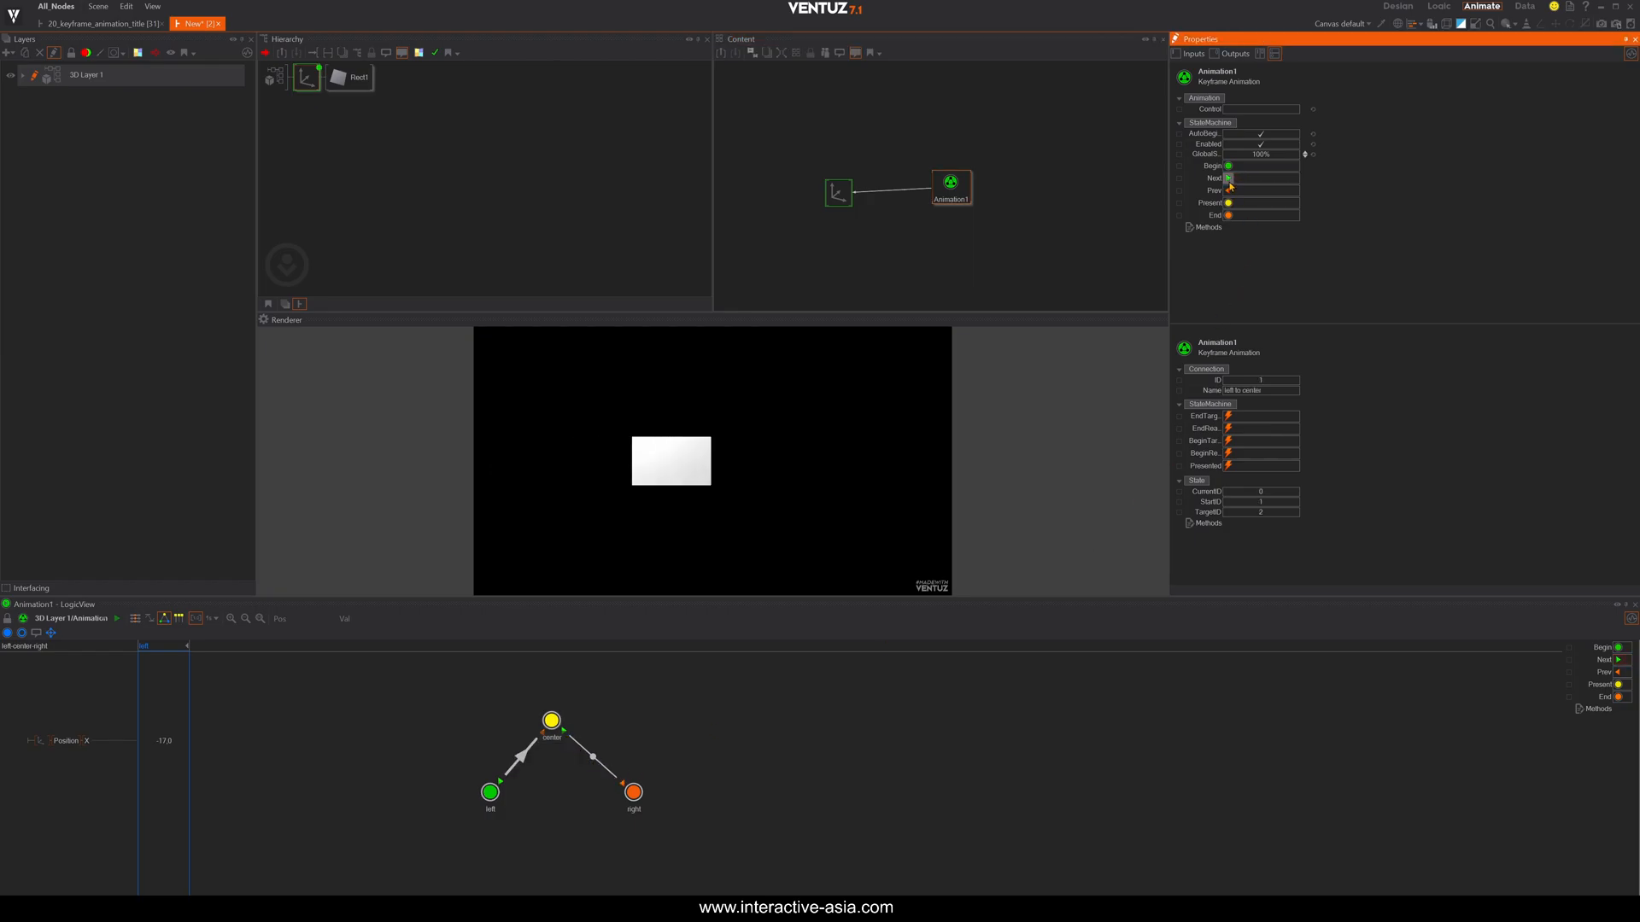
click(1229, 179)
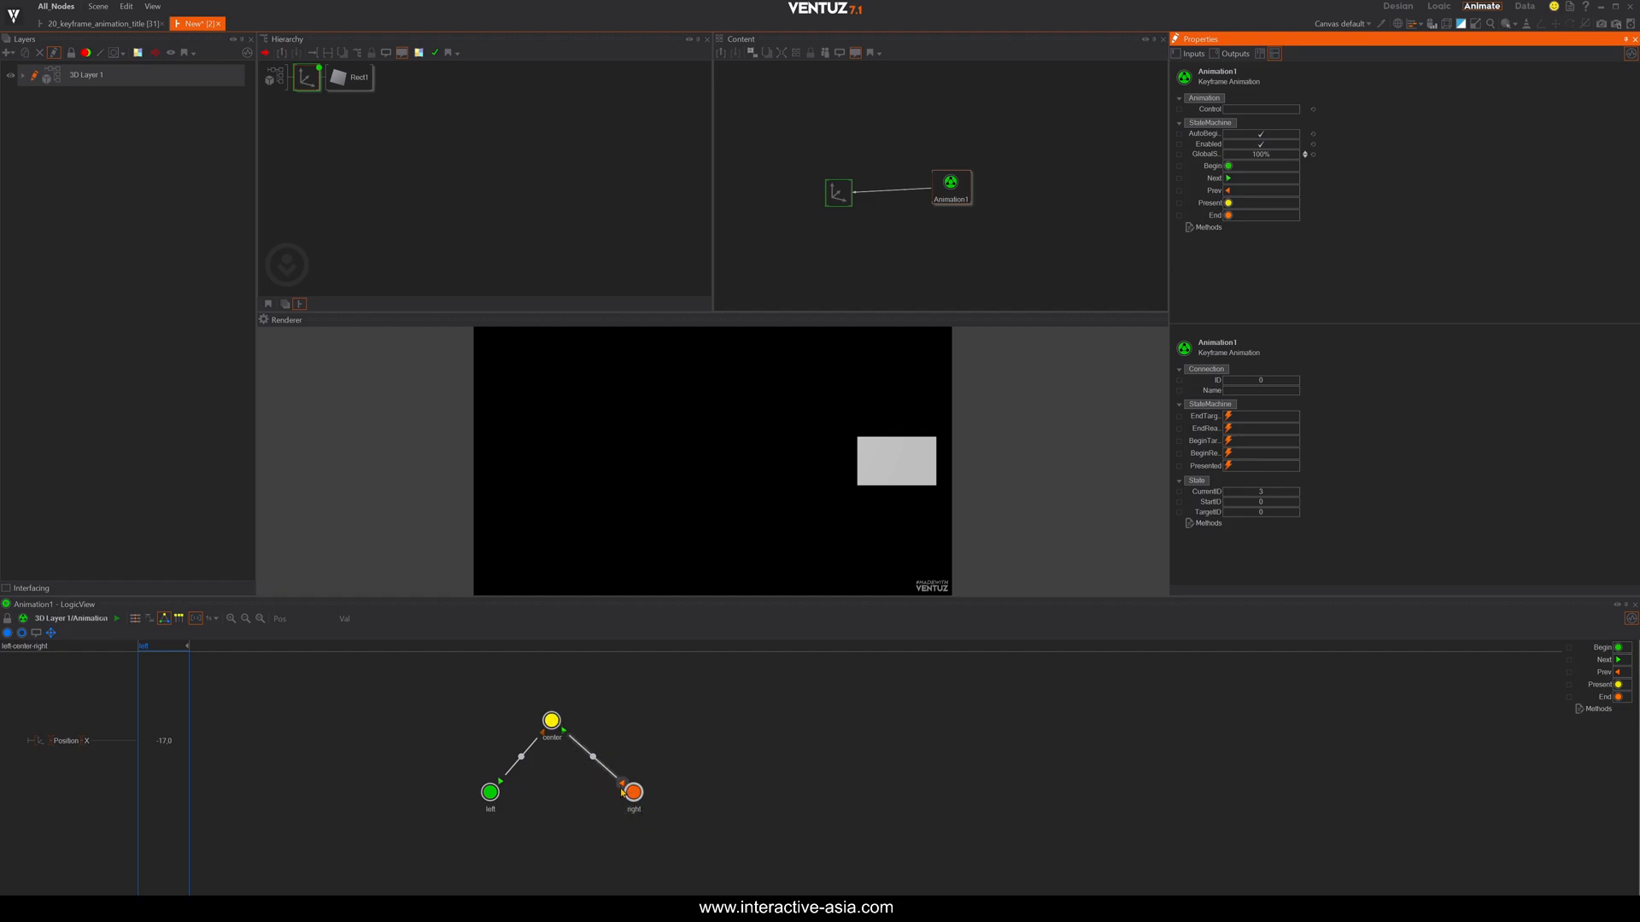
click(1229, 190)
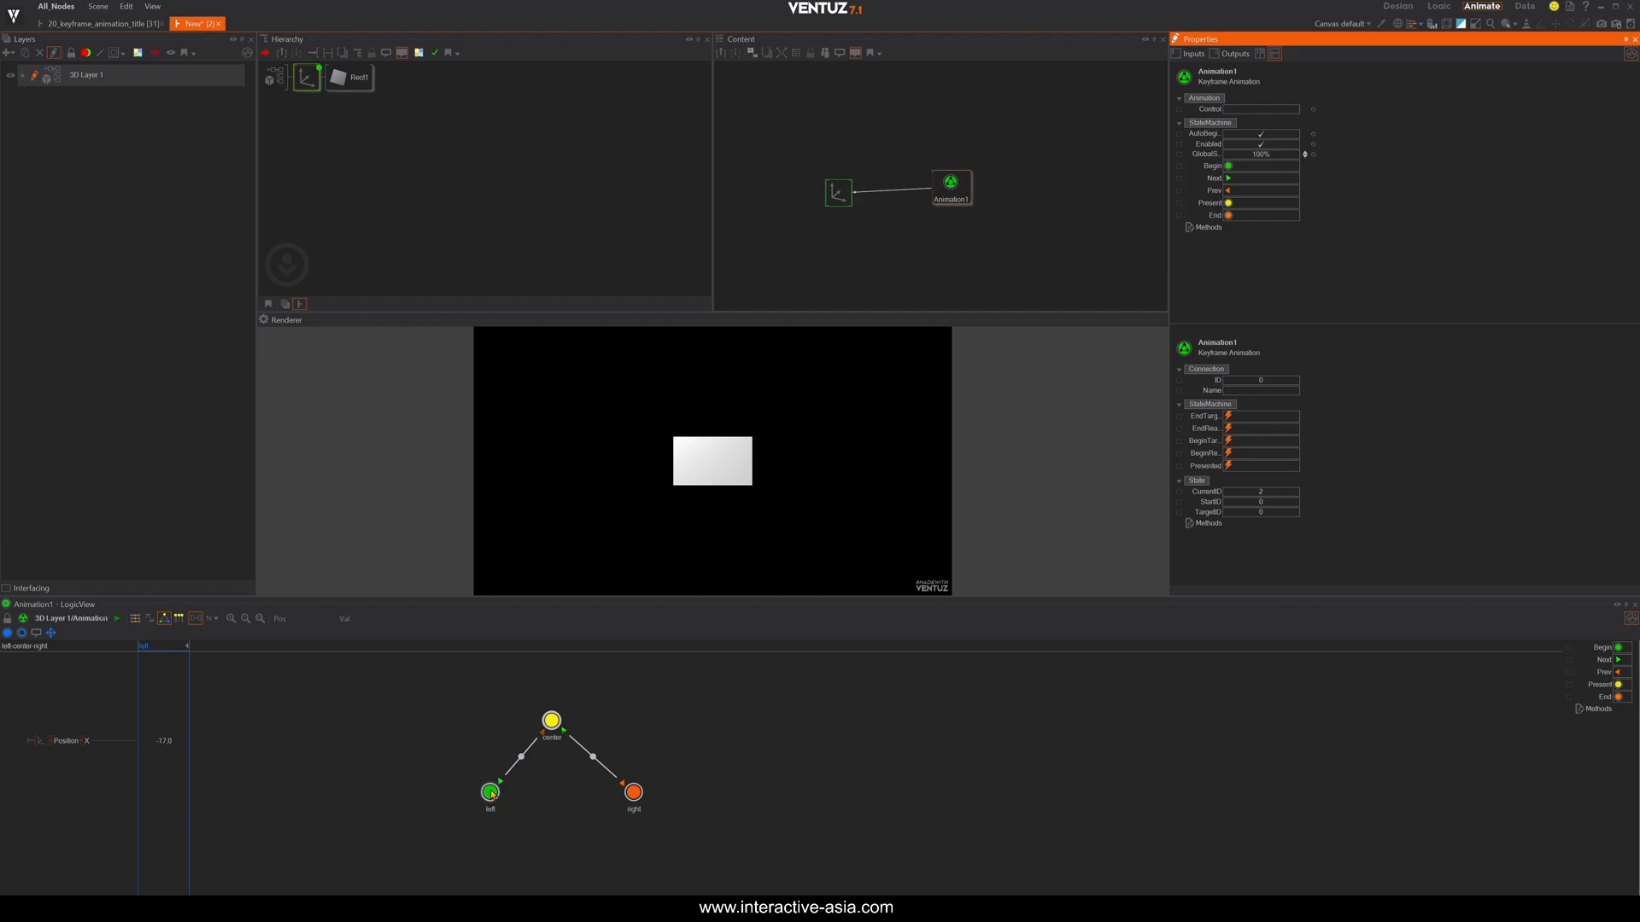
Connect the left state directly to the right state and compare the left-center-right and left-right paths.
drag(492, 796, 631, 793)
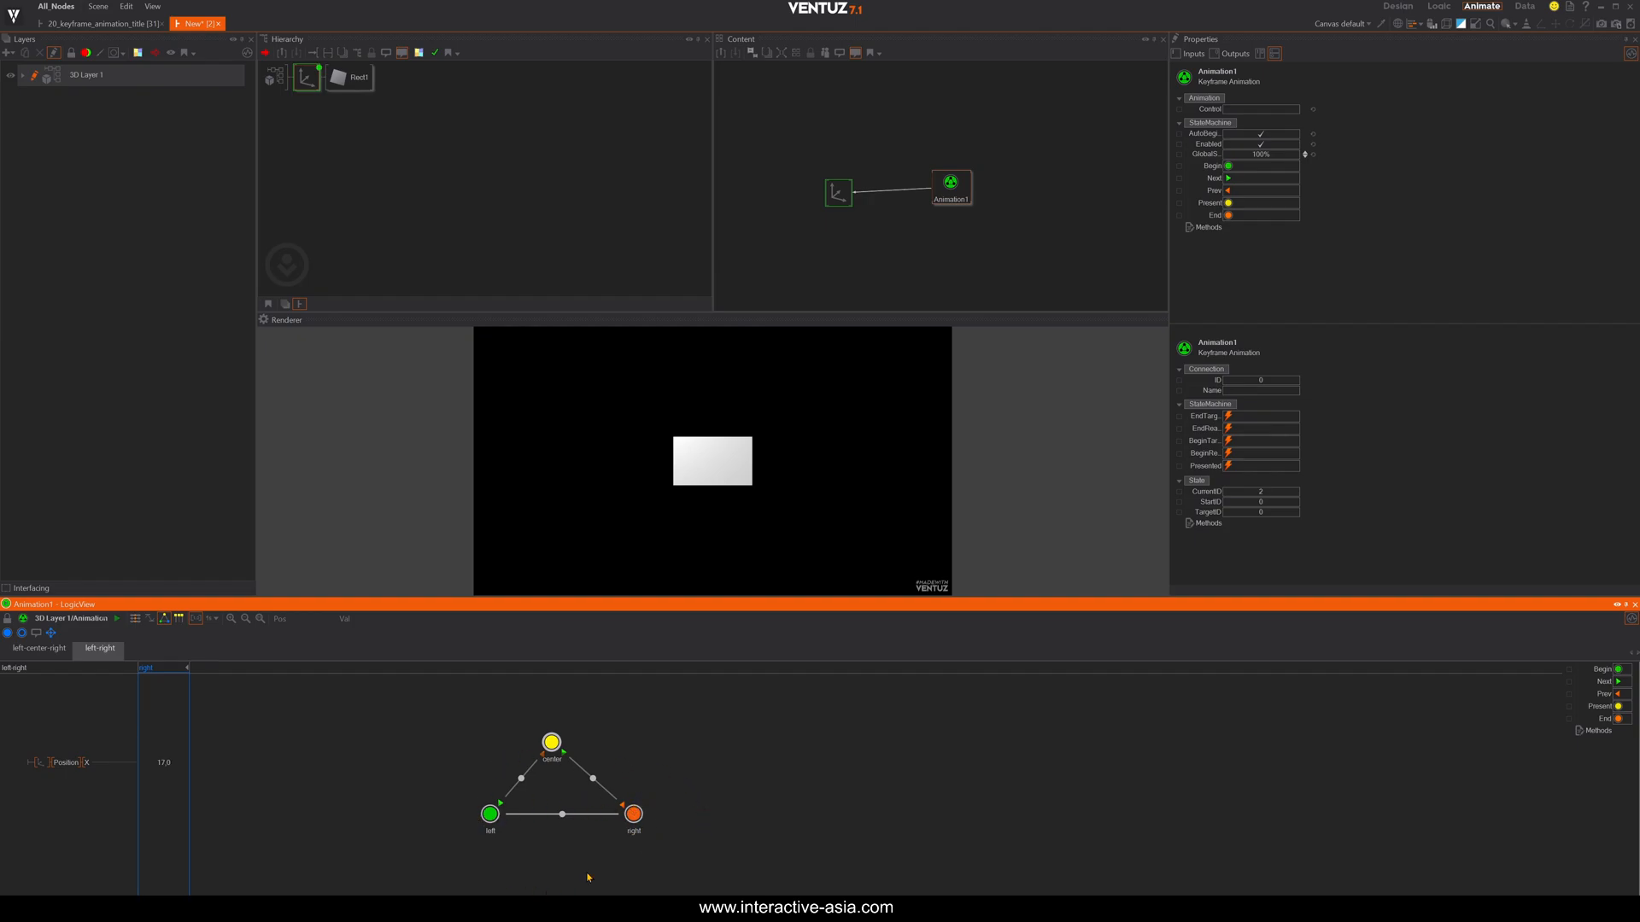
click(53, 653)
click(101, 653)
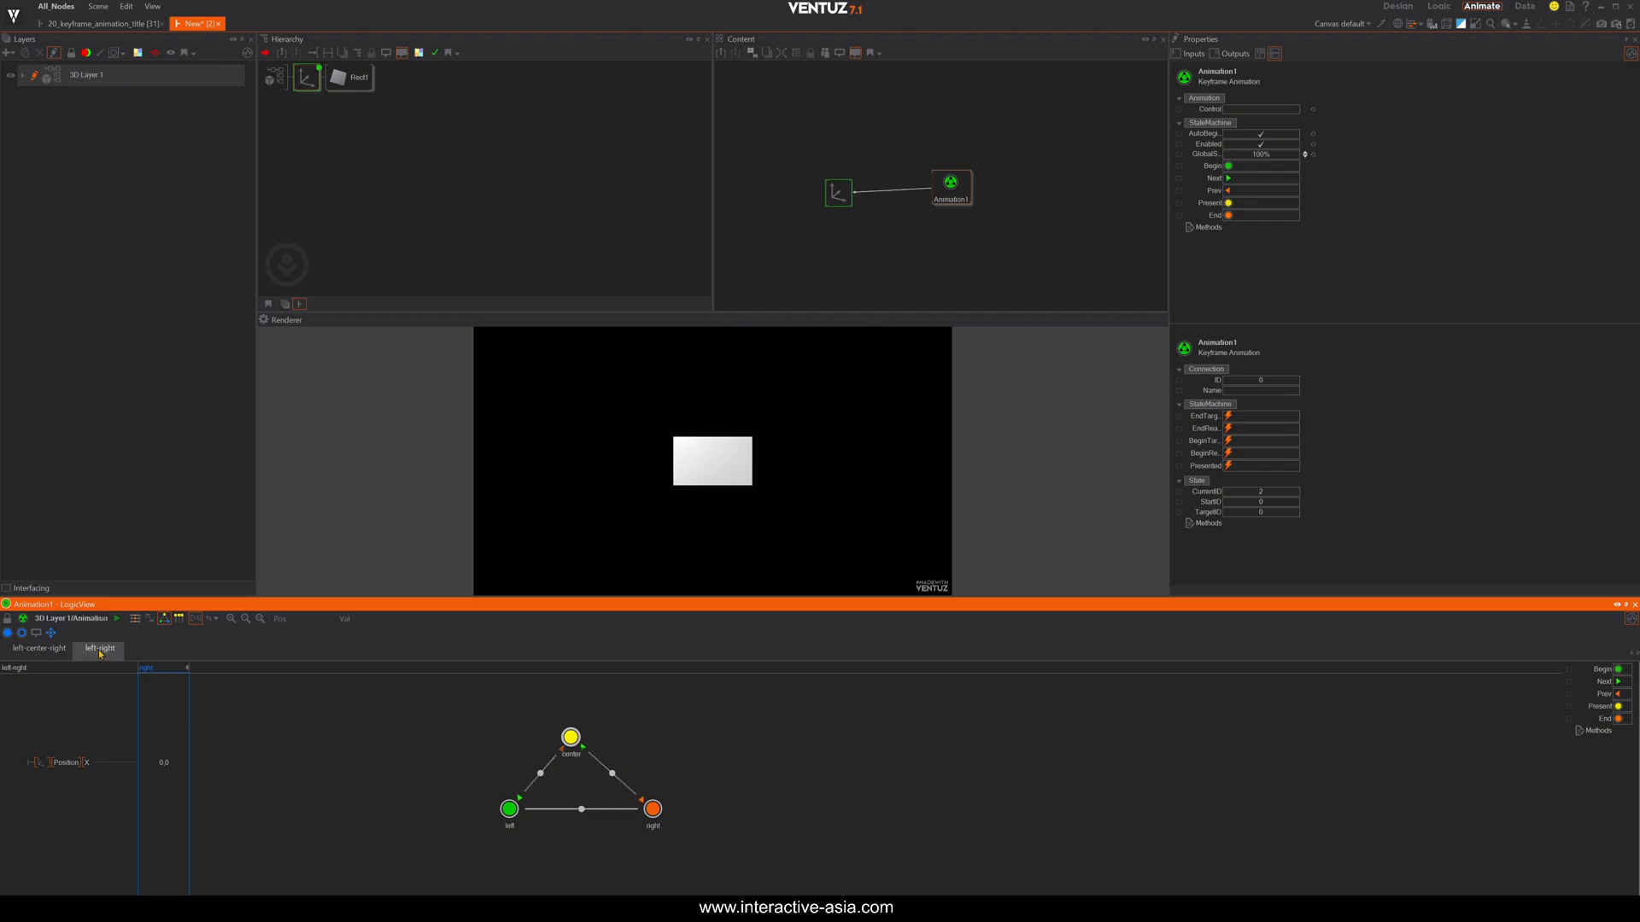
click(57, 653)
click(108, 654)
click(39, 649)
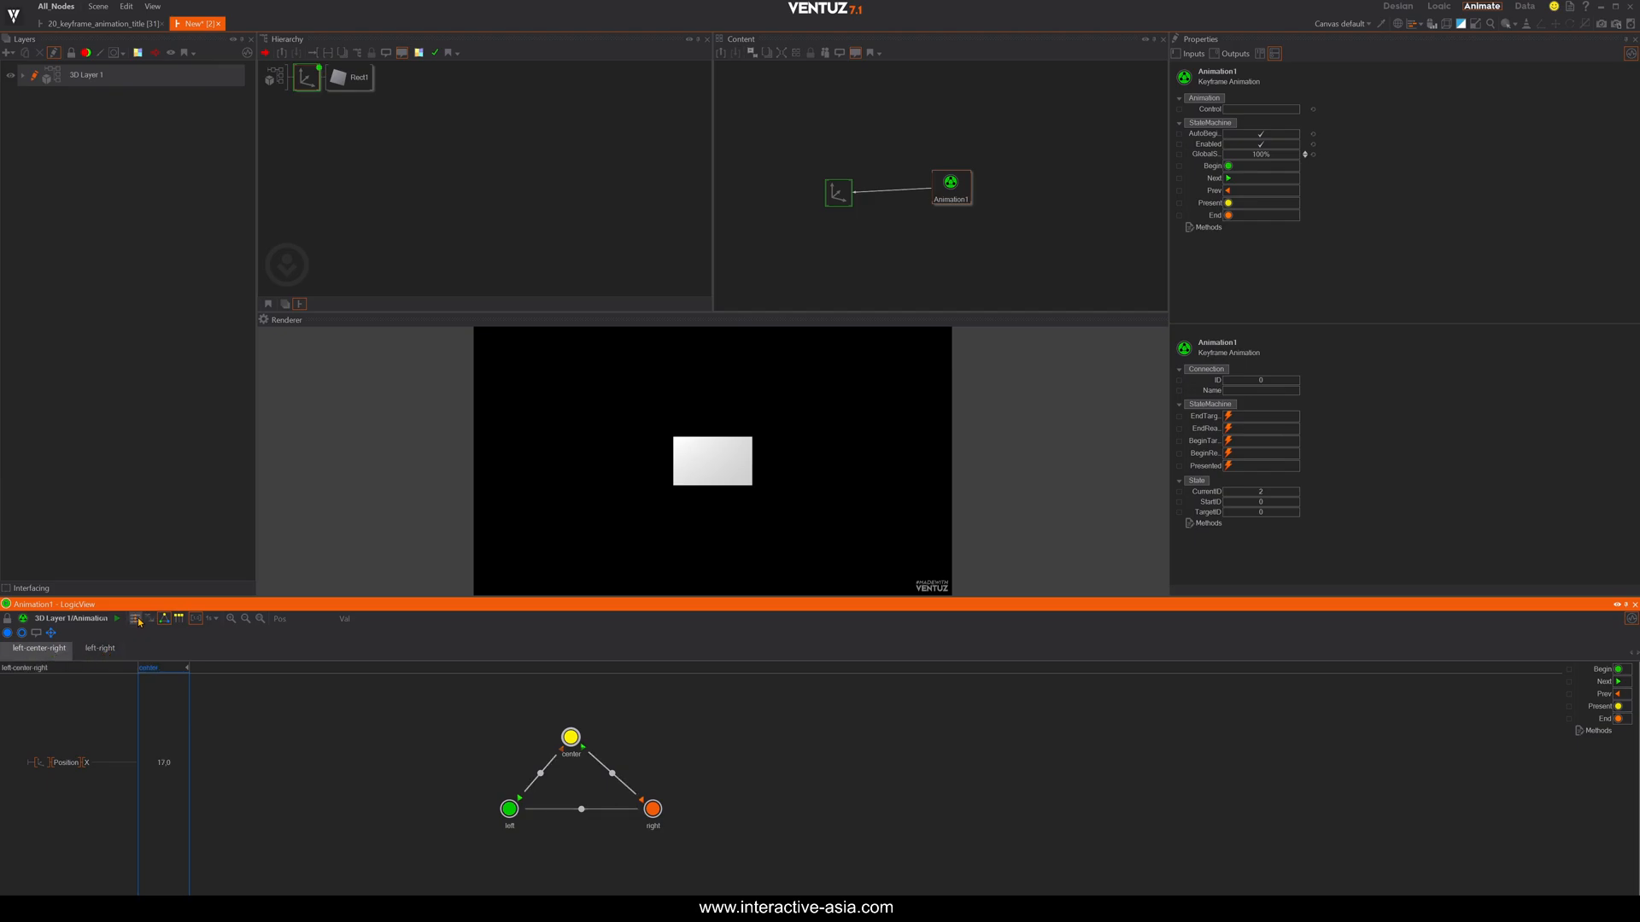
Examine the left-center-right and left-right paths in the Time view, scrubbing between their states.
click(134, 619)
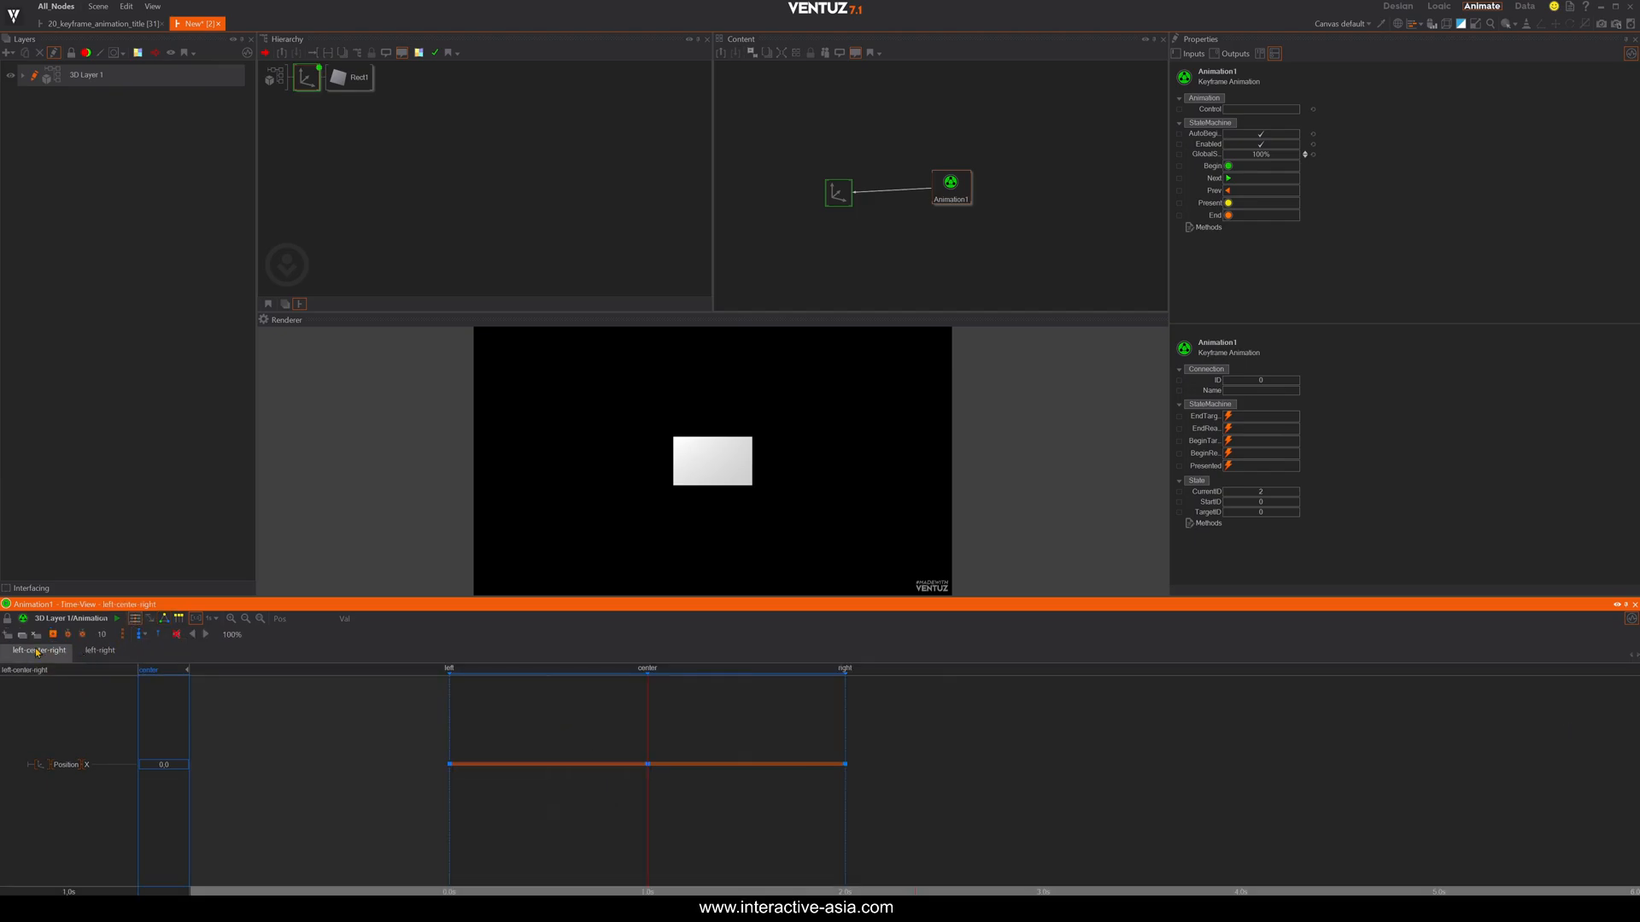
click(472, 808)
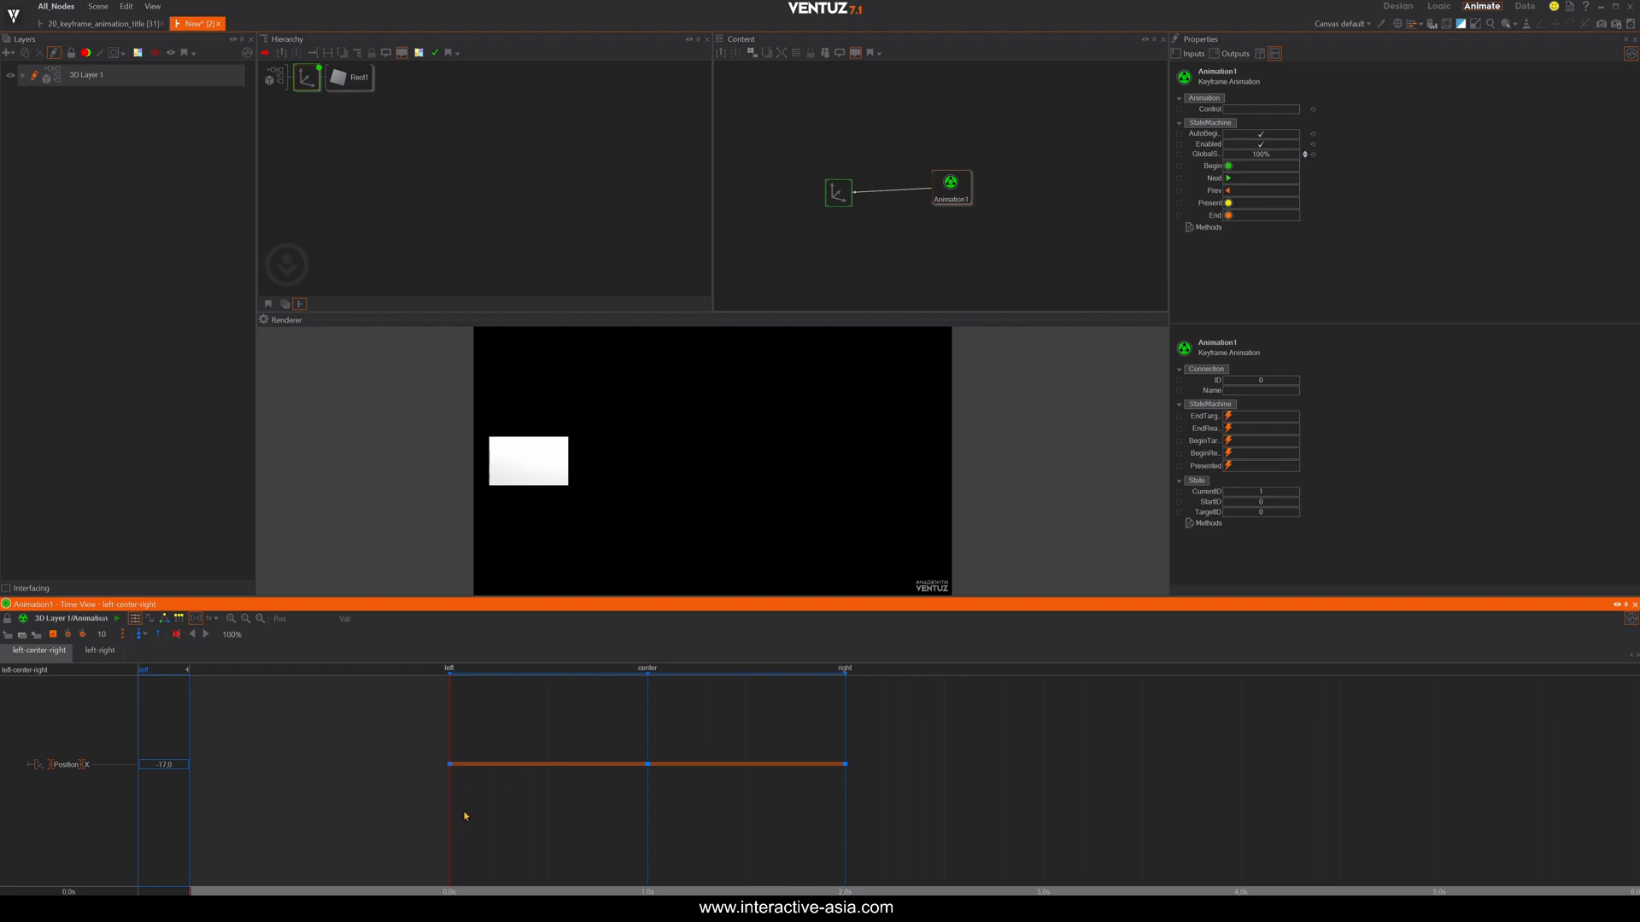
drag(461, 812, 839, 813)
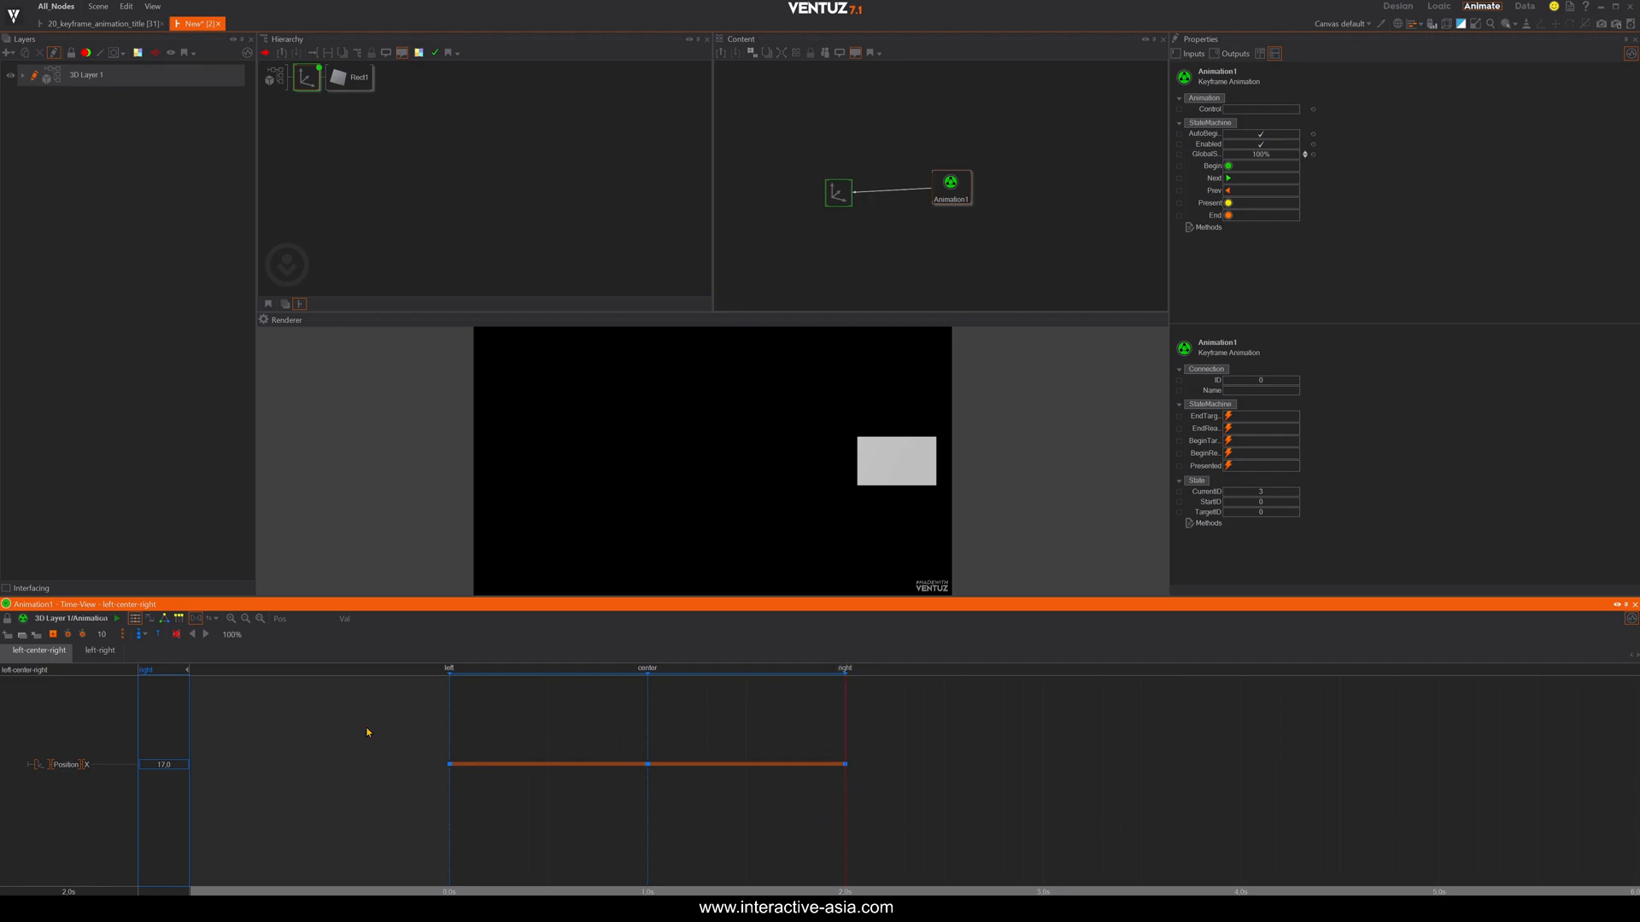
click(99, 652)
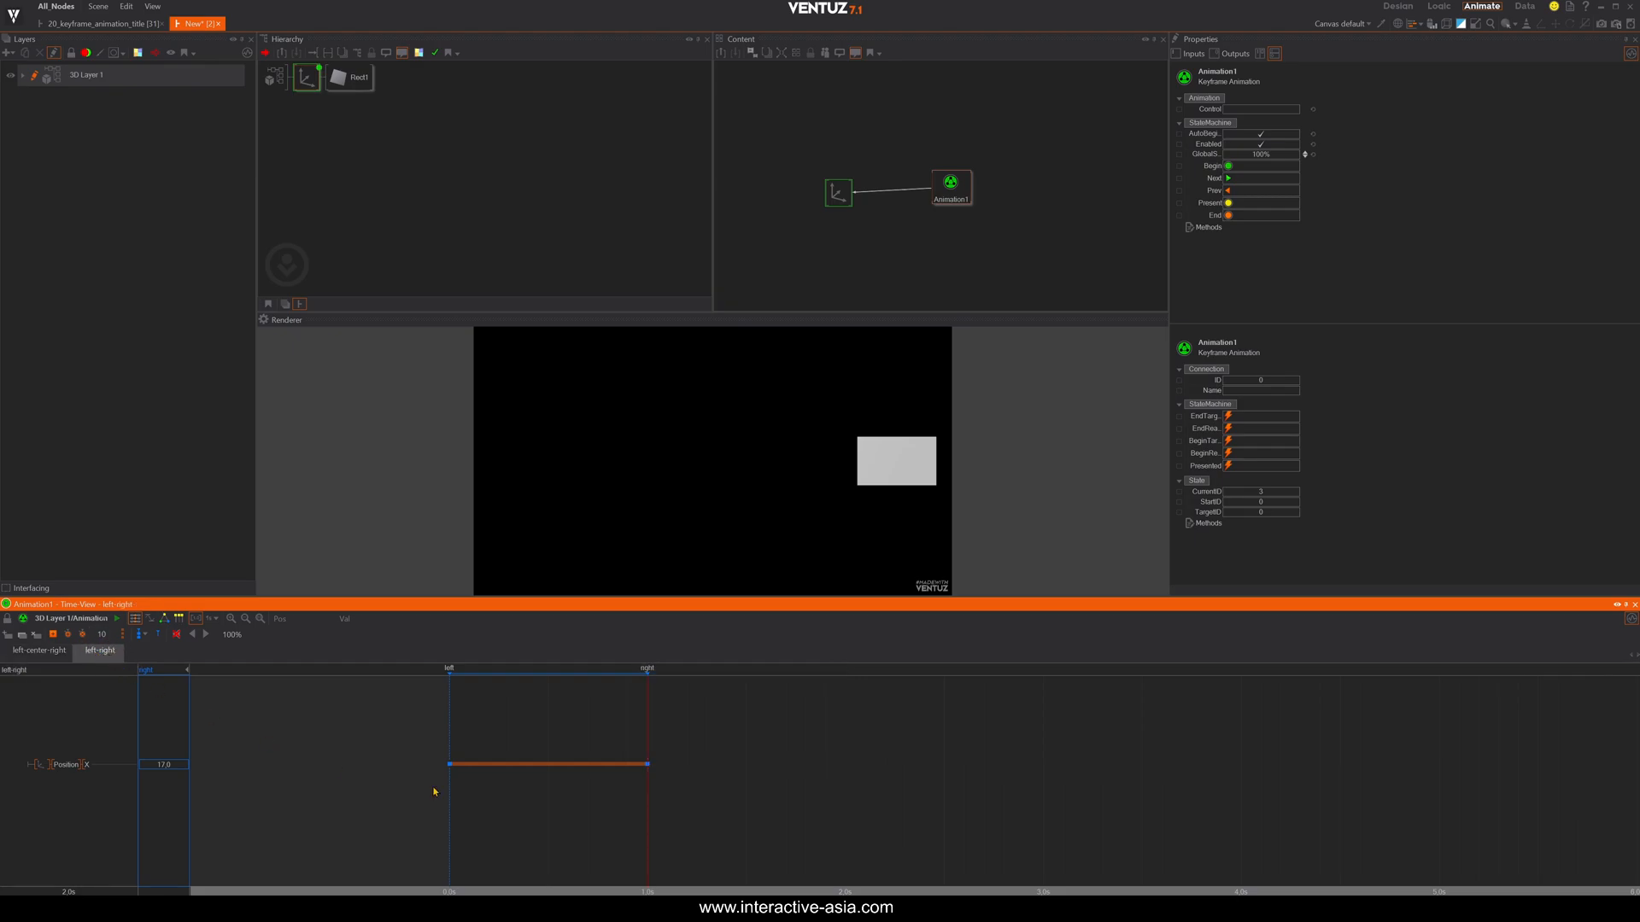
click(446, 809)
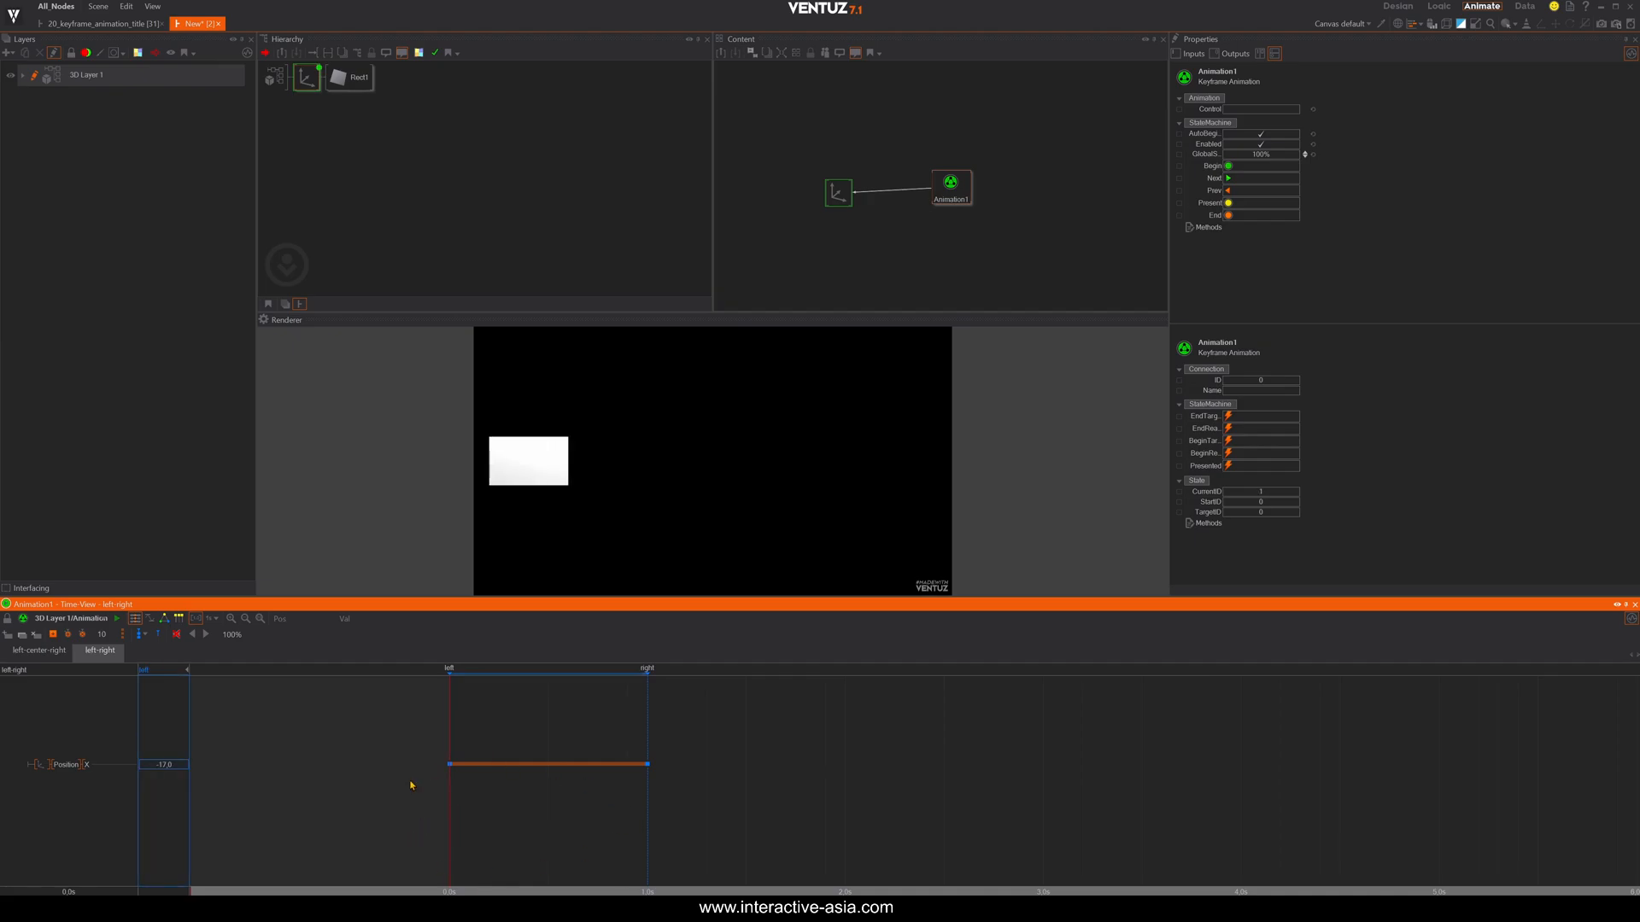
click(39, 650)
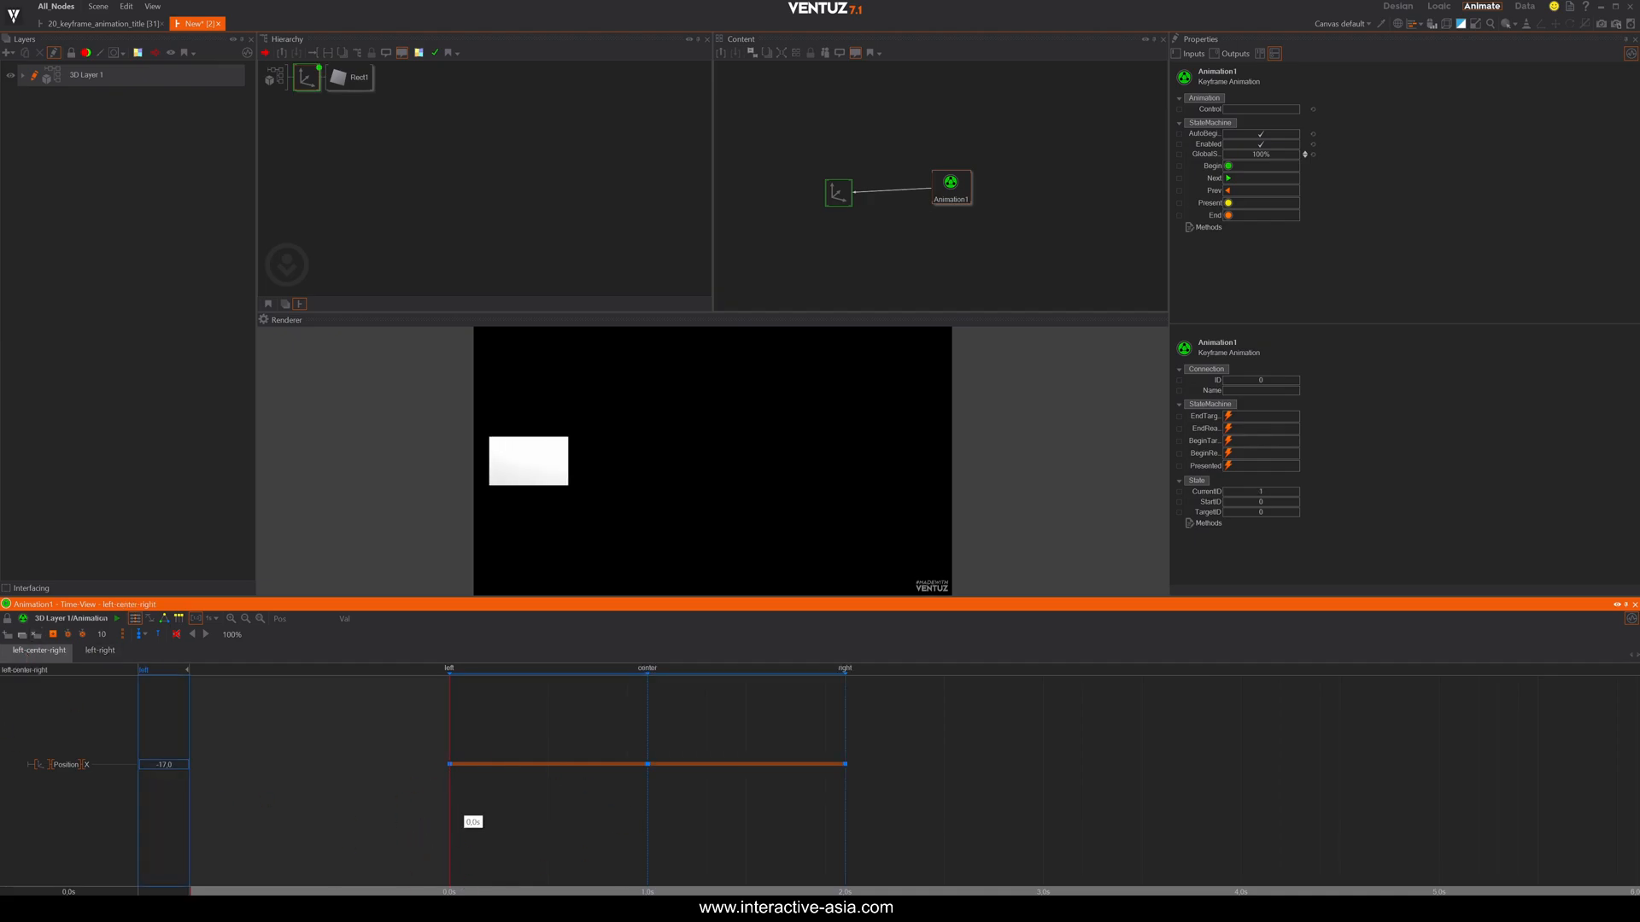
click(825, 824)
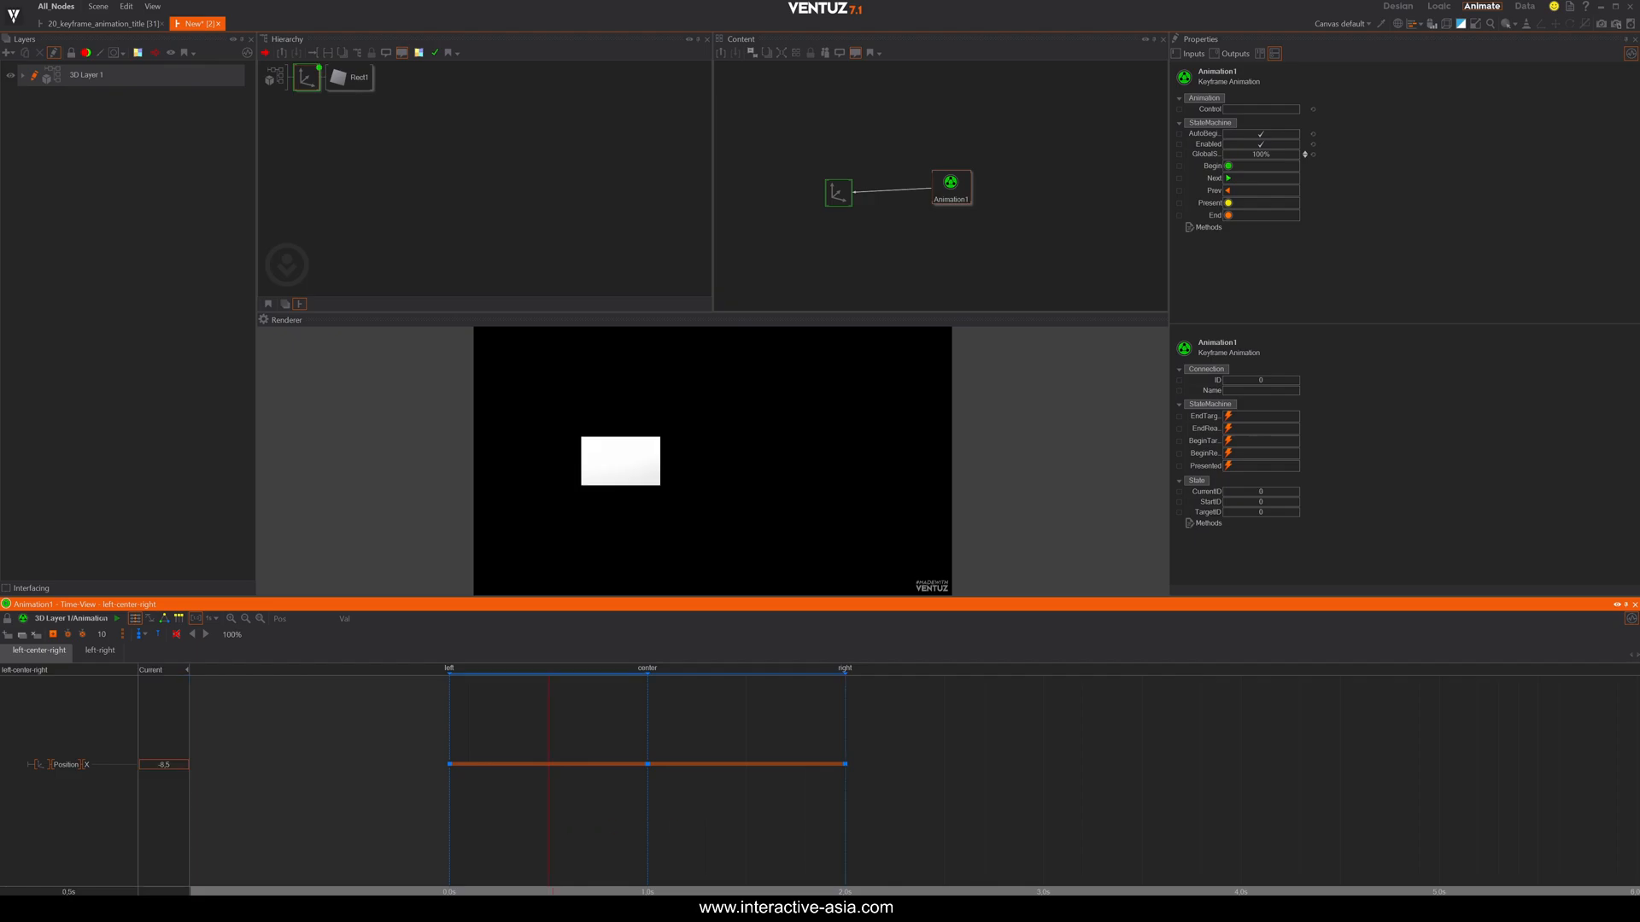
click(99, 650)
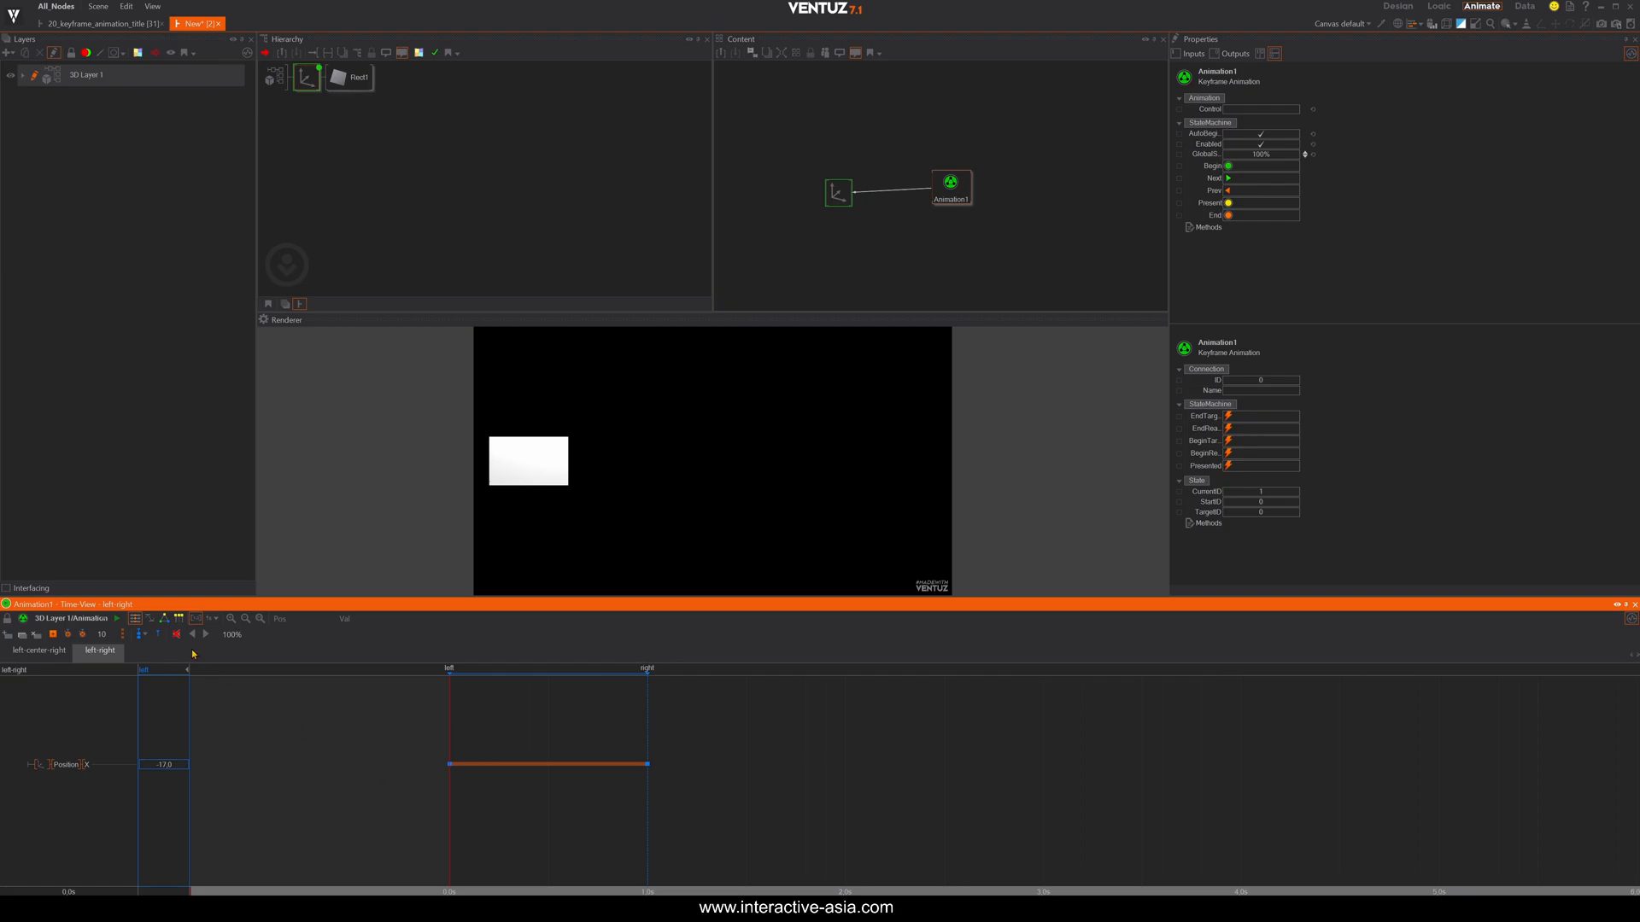
Return to the Logic view and add a method named to_center to Animation1.
click(164, 618)
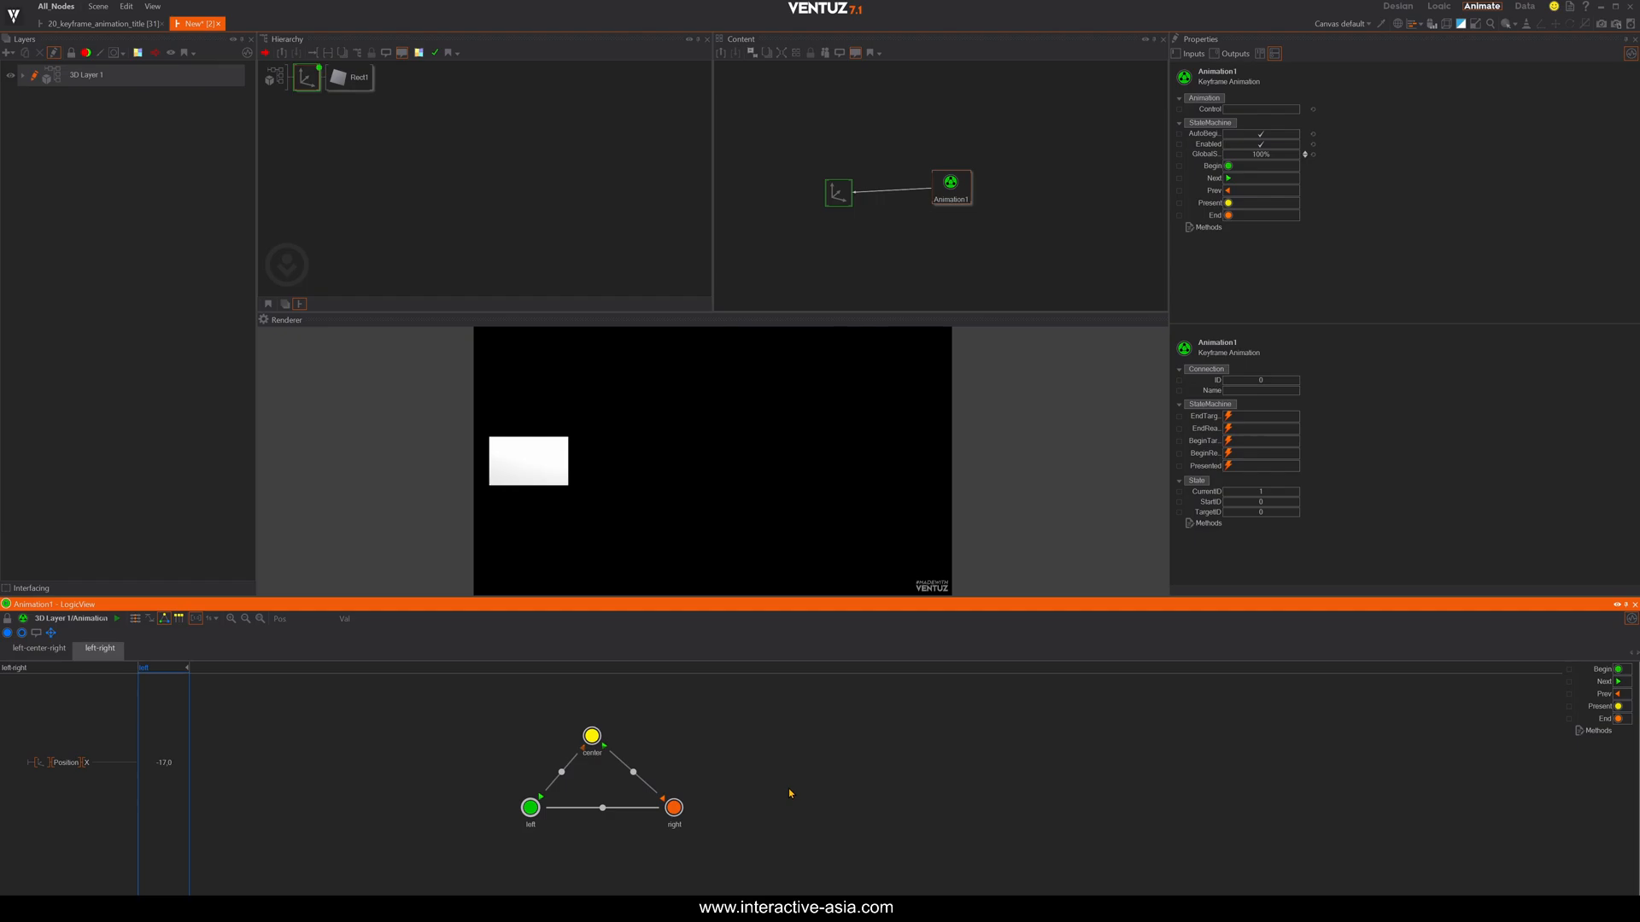
click(1190, 228)
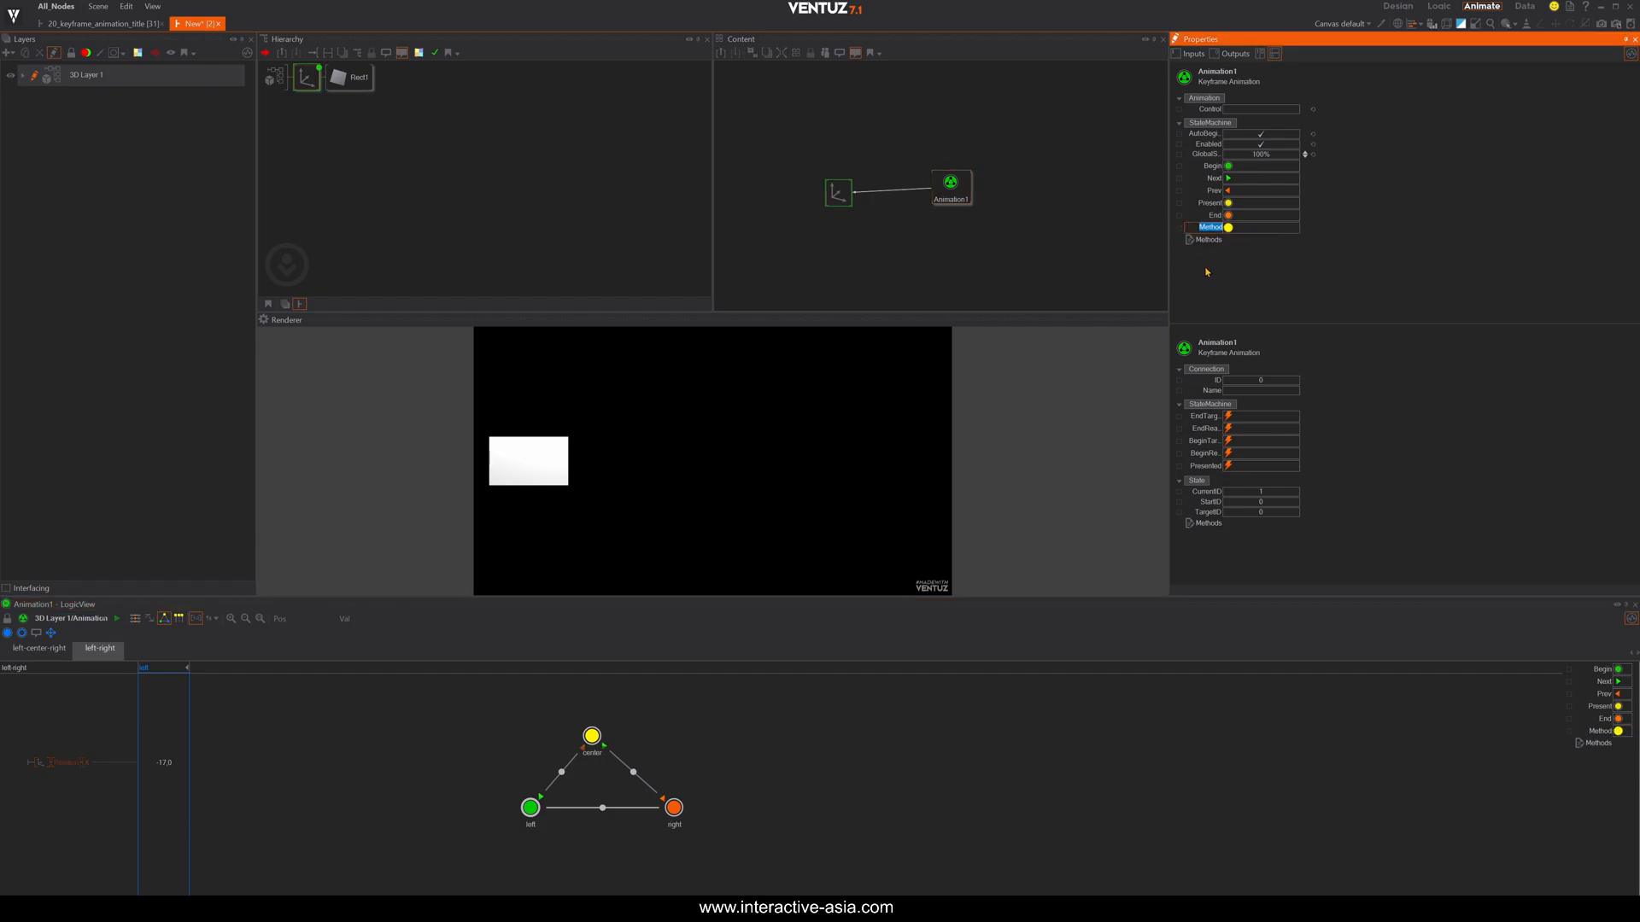
key(BackSpace)
text(to_center)
key(Return)
Add two more methods to Animation1, named to_right and to_left.
click(1190, 240)
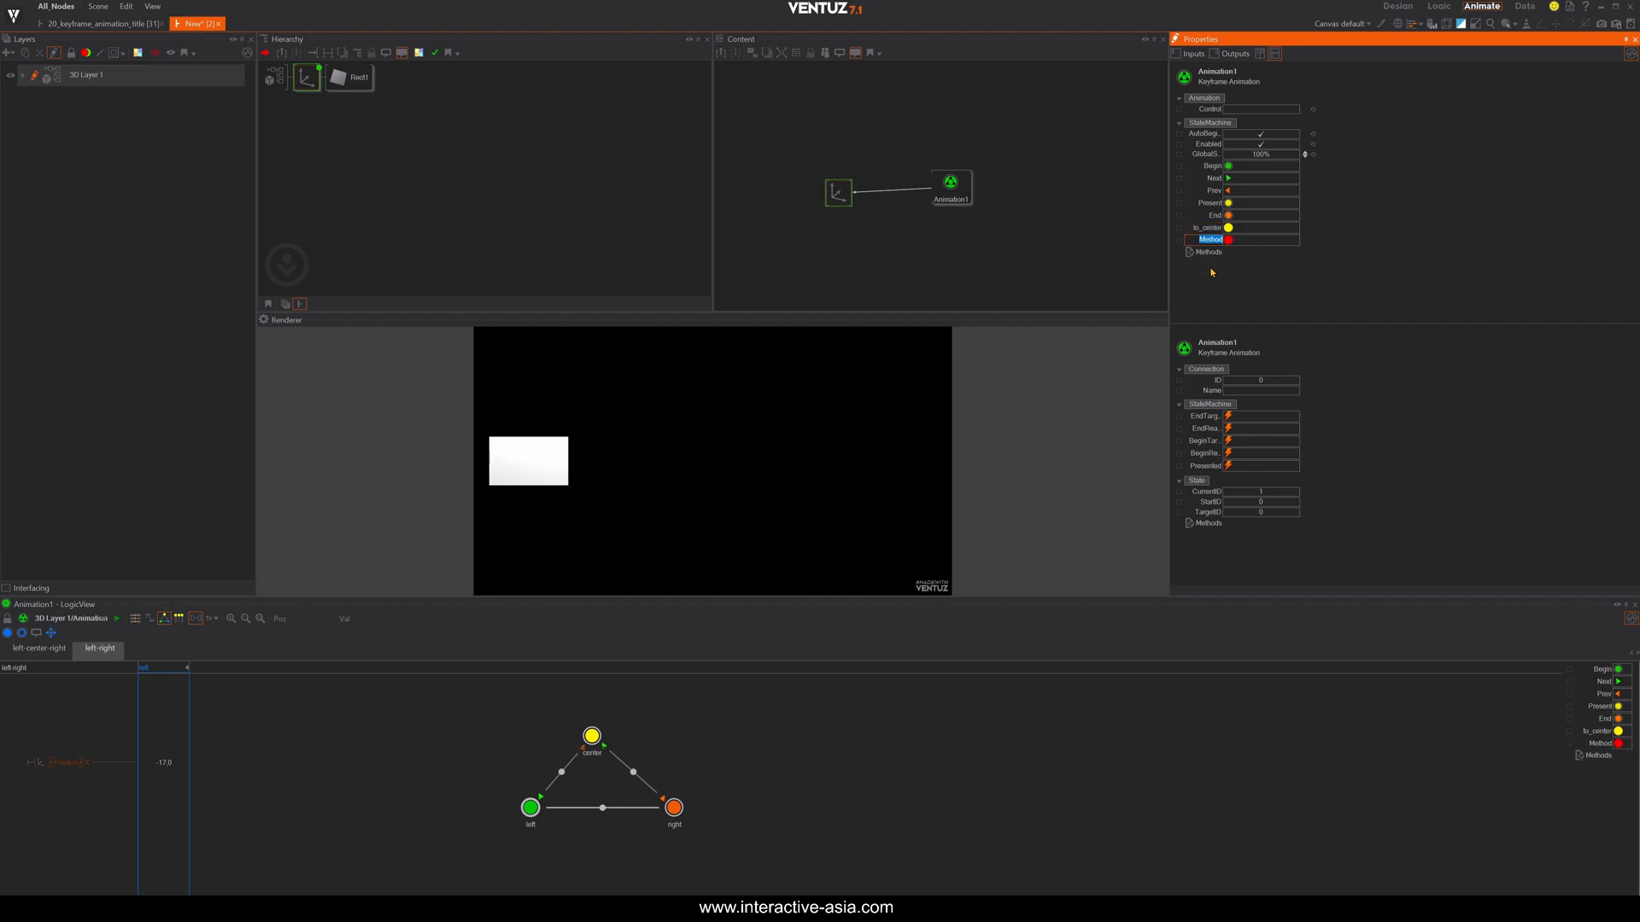
text(to_right)
key(Return)
click(1189, 252)
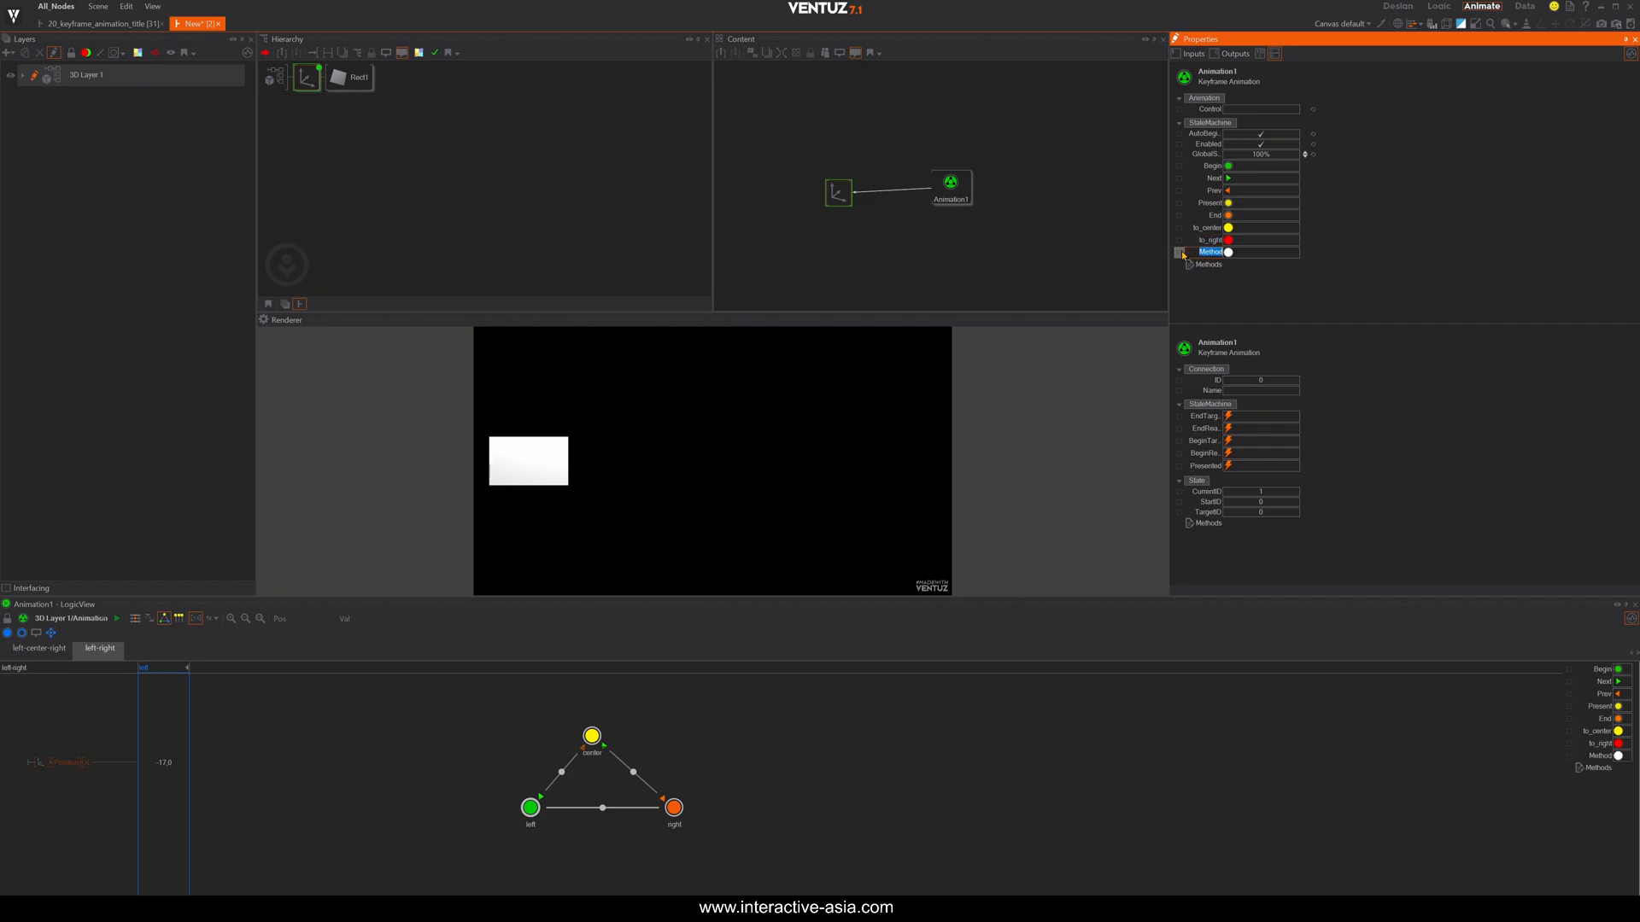
text(to_left)
key(Return)
Assign to_center to the right-to-center and left-to-center transitions, and clear the to_center rule from the left state itself.
middle_drag(772, 787, 834, 785)
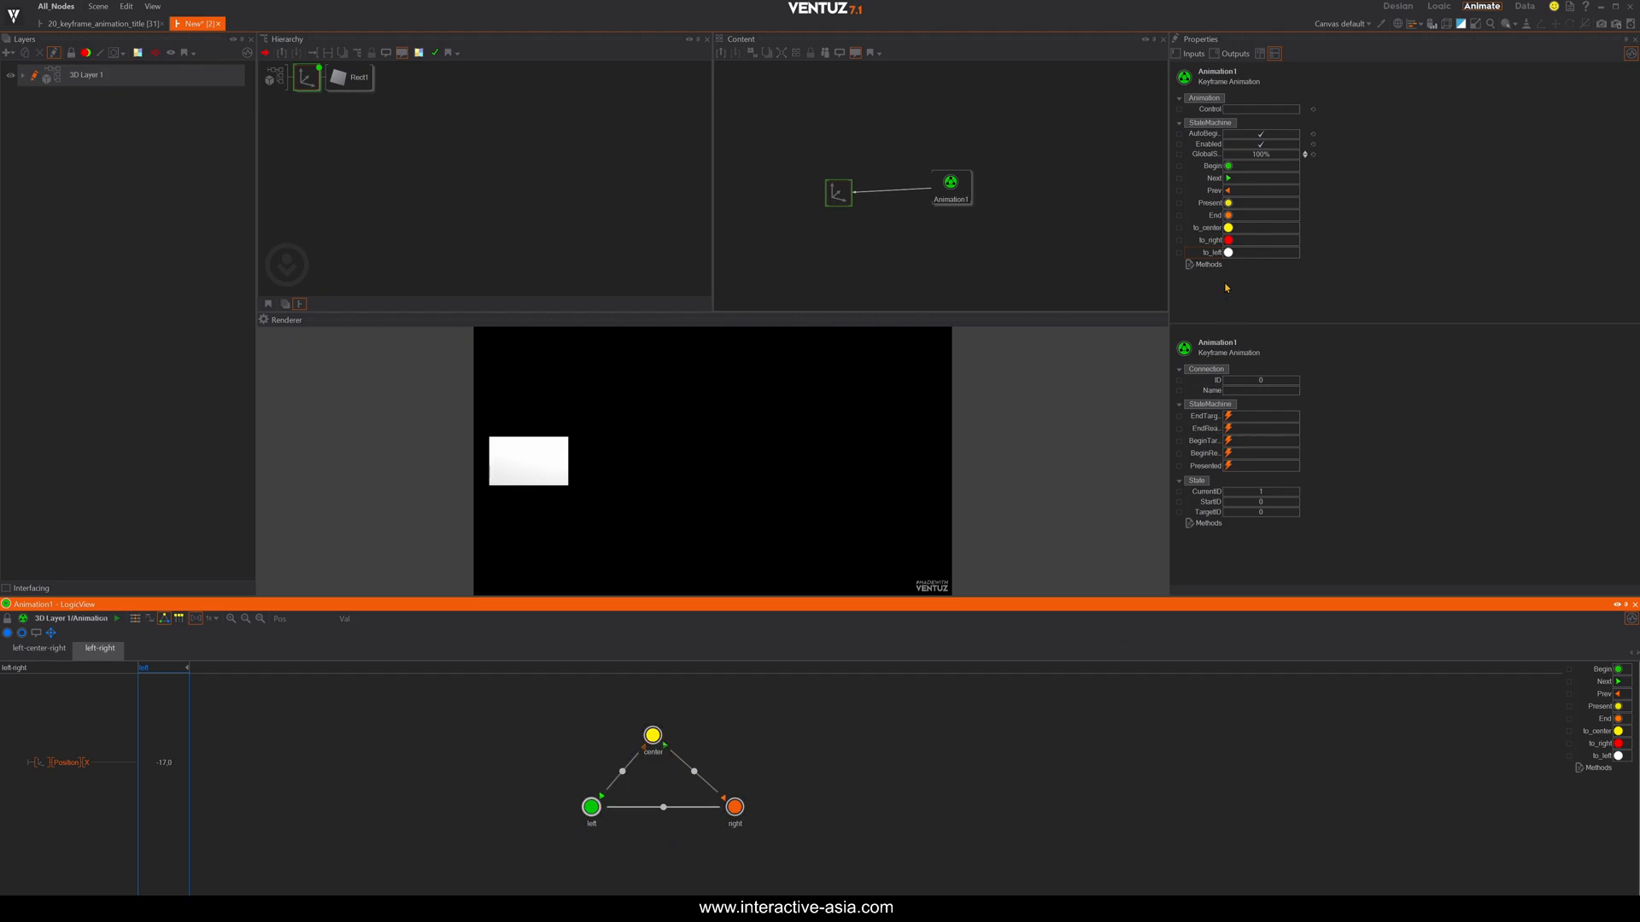
mouse_move(1207, 228)
mouse_down()
mouse_move(846, 685)
mouse_move(725, 799)
mouse_up()
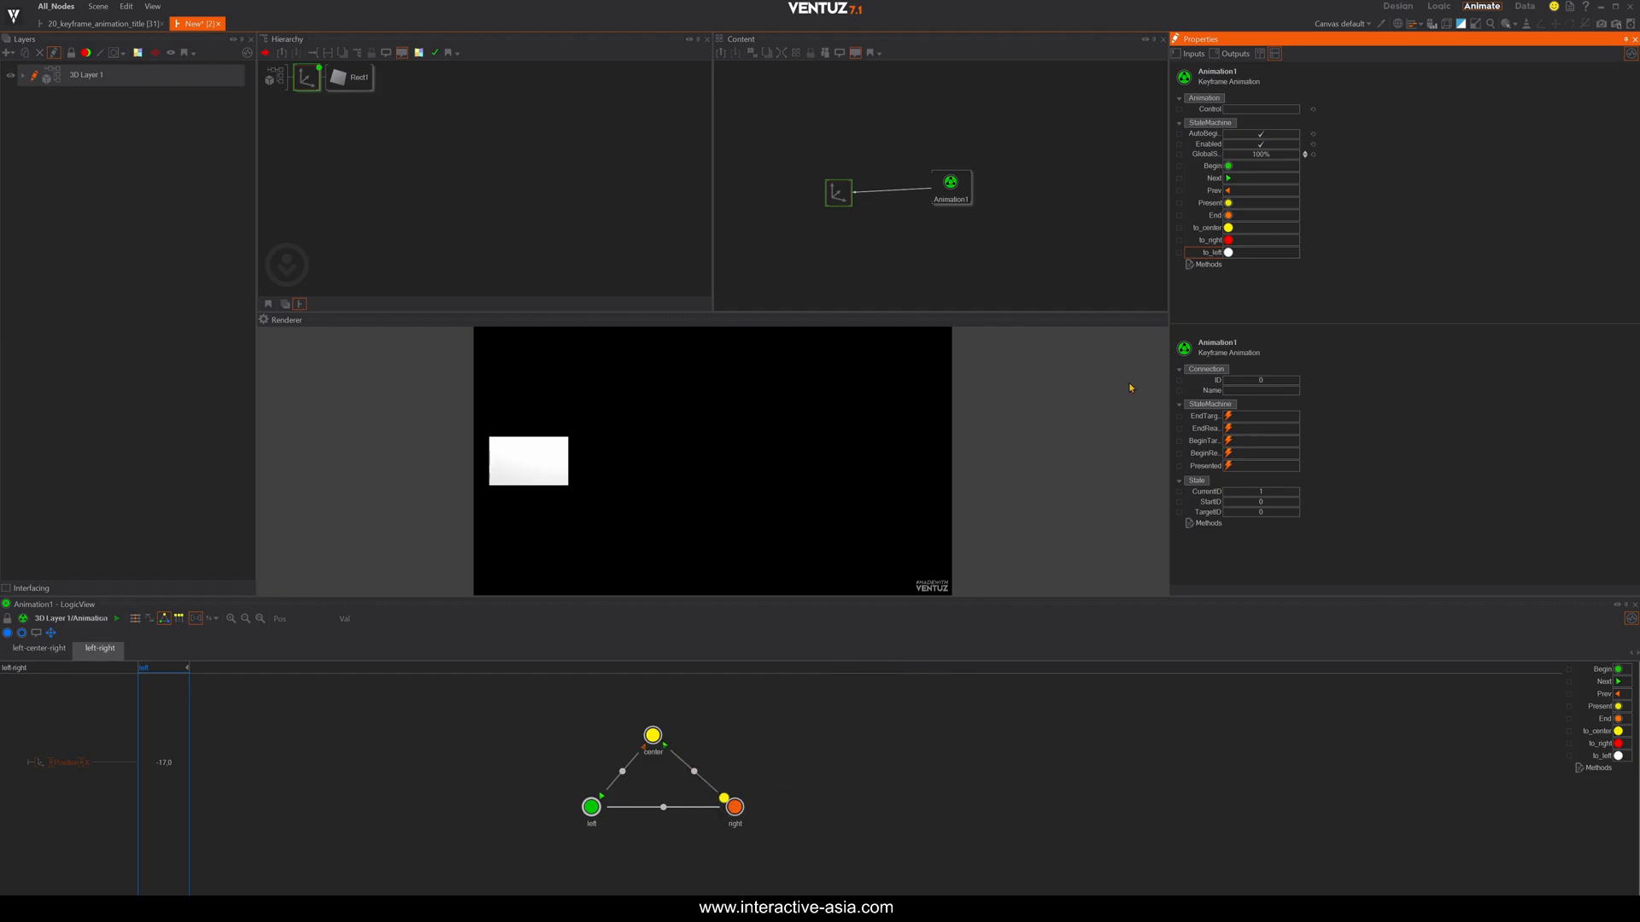
mouse_move(1207, 228)
mouse_down()
mouse_move(658, 815)
mouse_move(591, 807)
mouse_up()
click(589, 809)
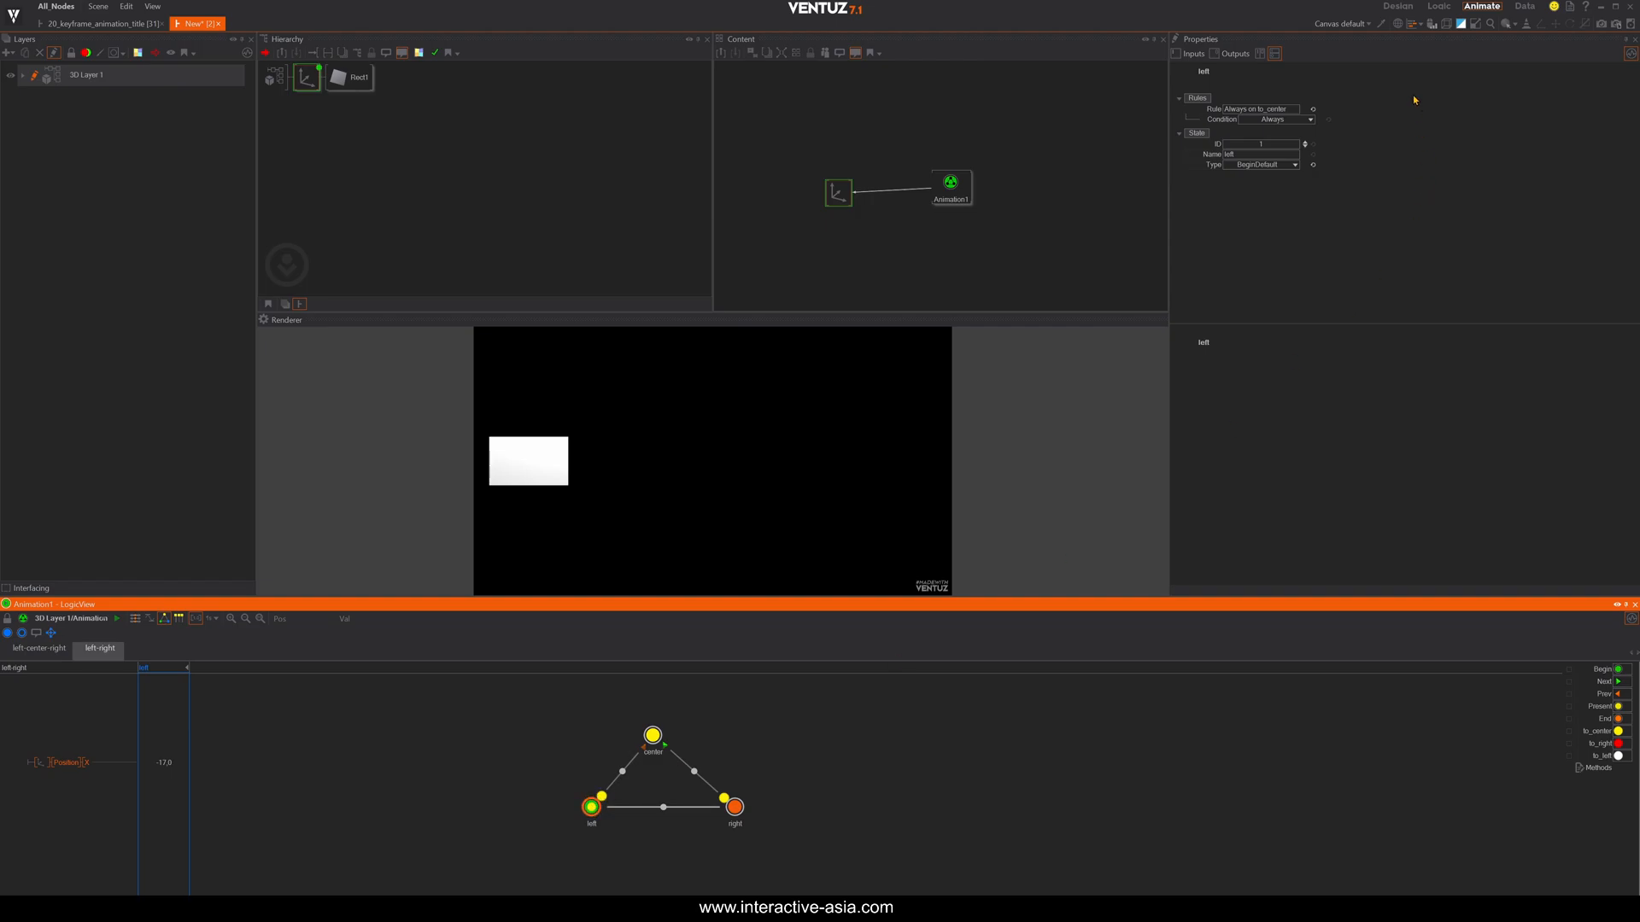
click(1313, 111)
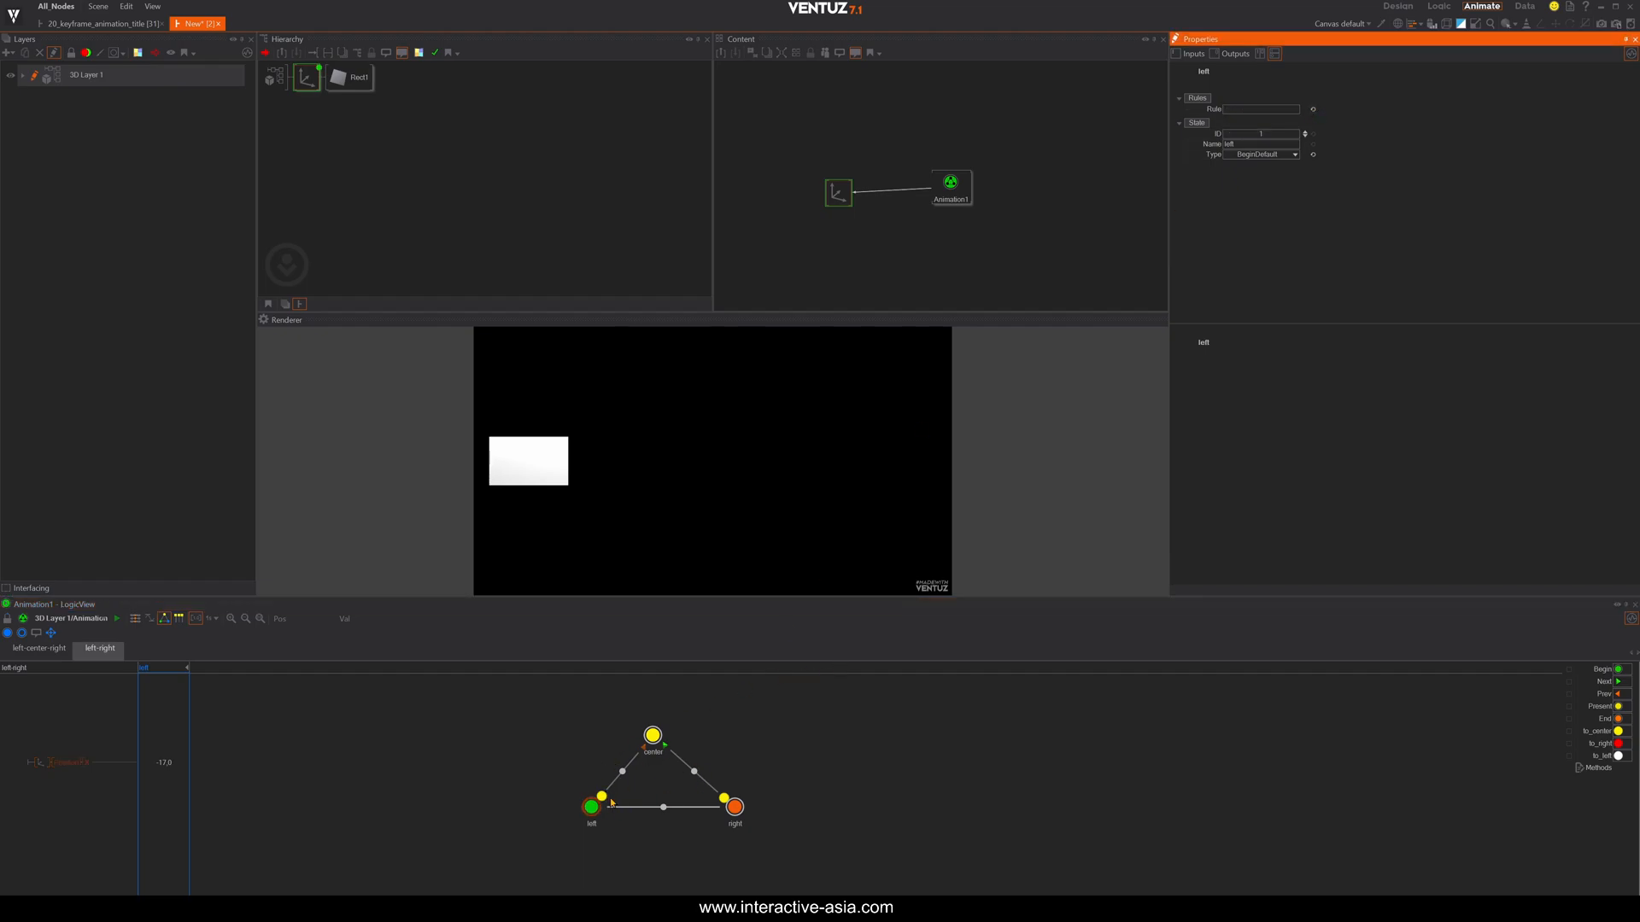
Assign to_right to the center-to-right and left-to-right transitions, and to_left to the center-to-left and right-to-left transitions.
click(951, 186)
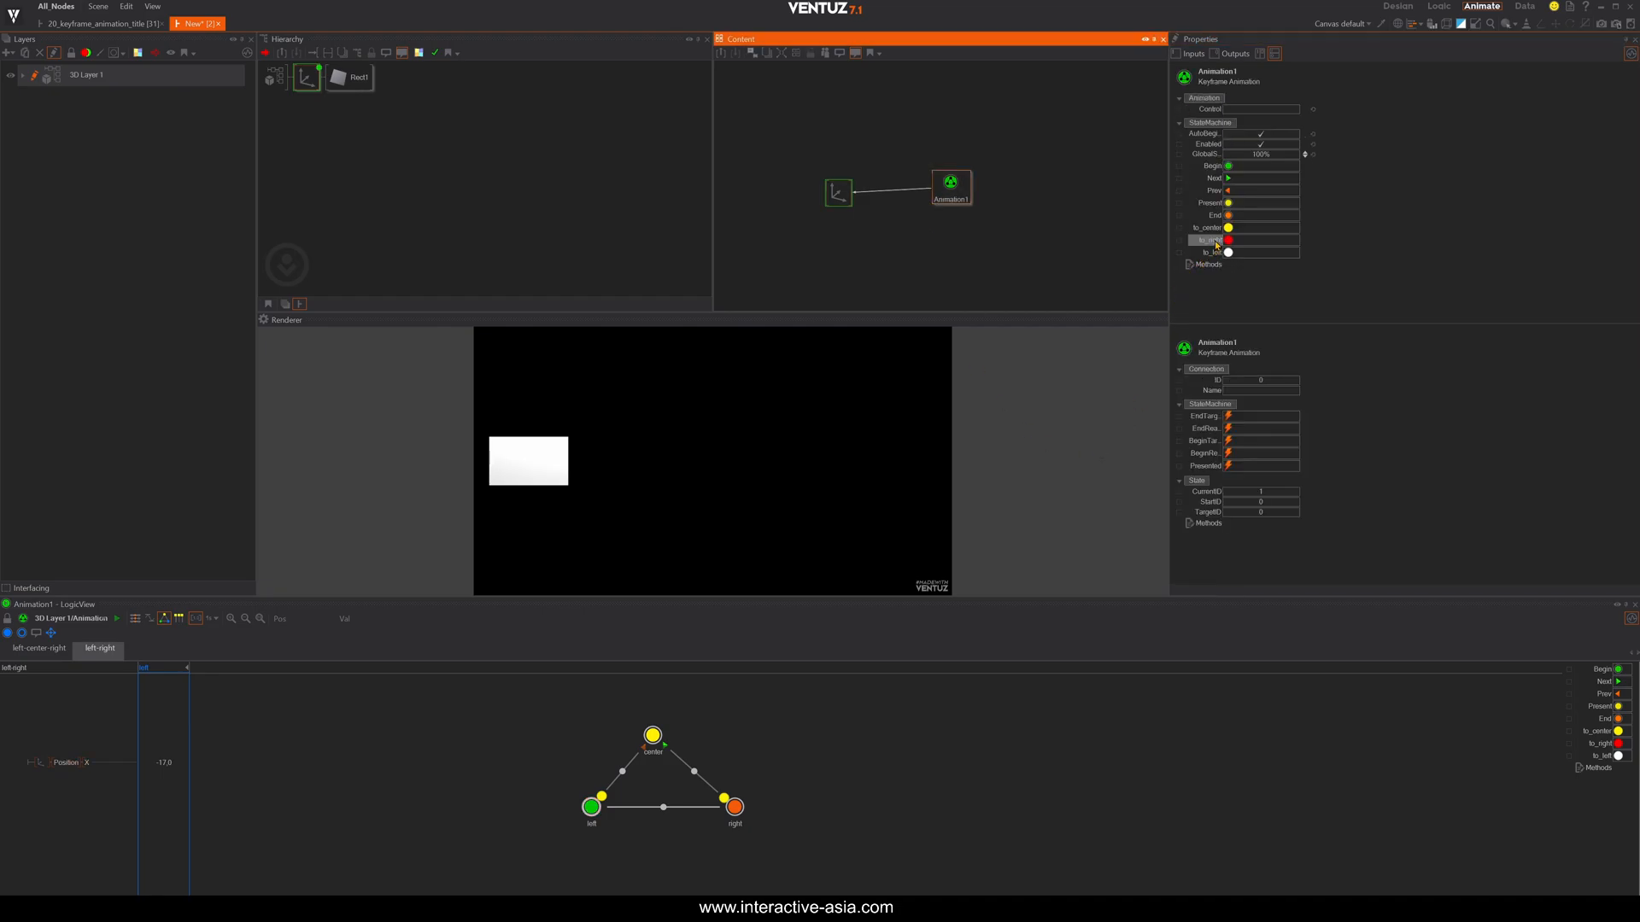
drag(1209, 240, 684, 763)
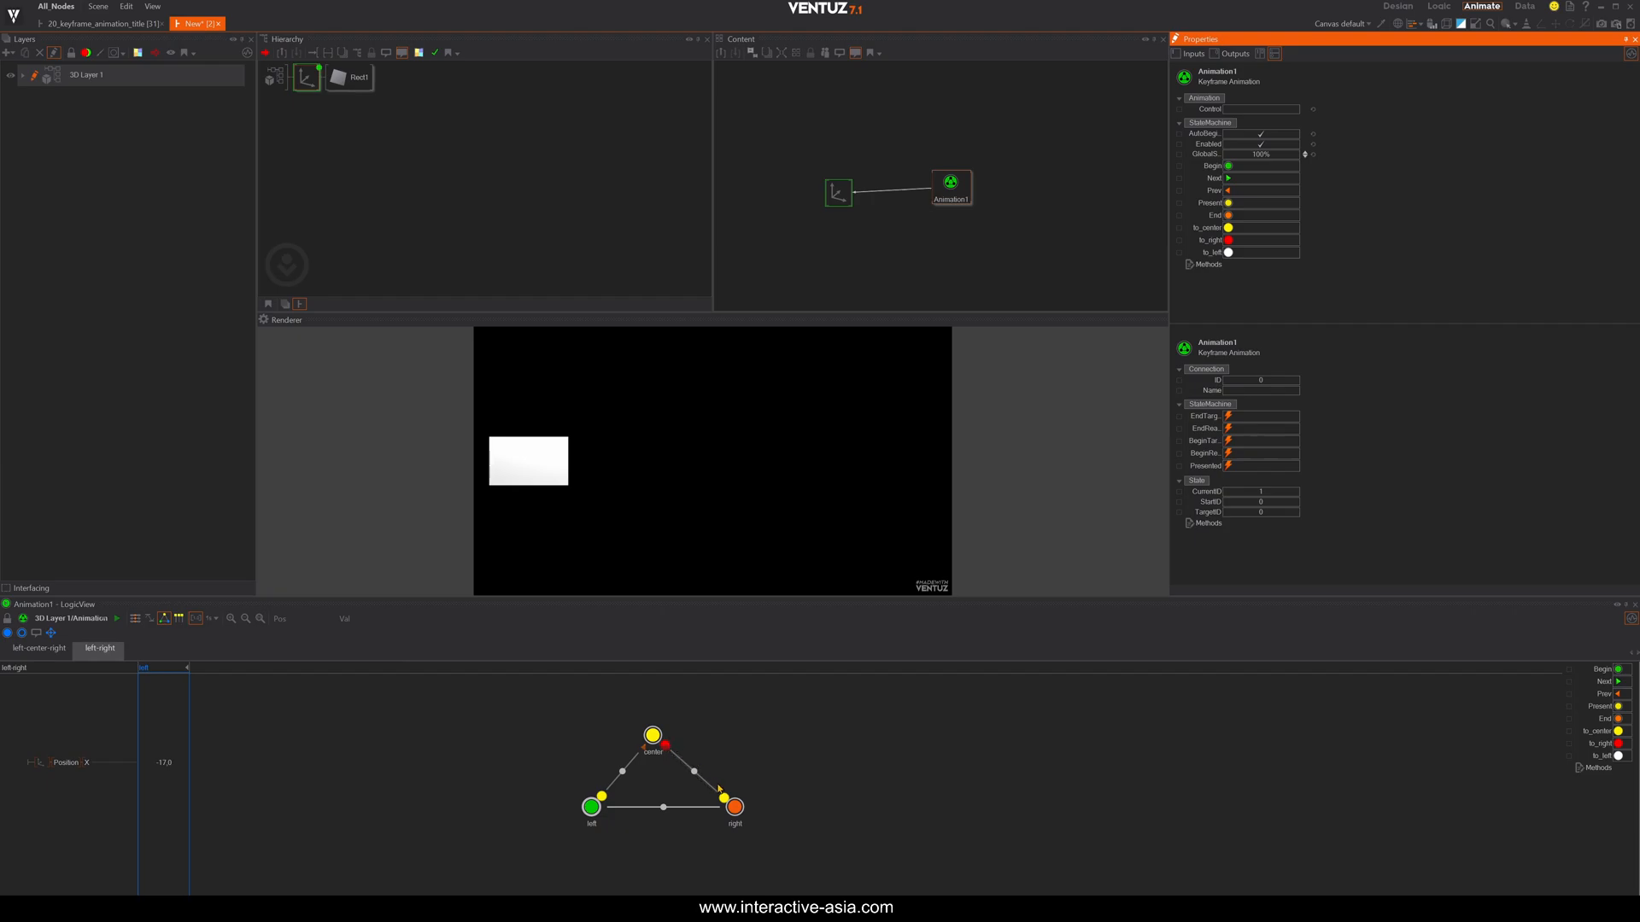
drag(1214, 247, 636, 808)
mouse_move(1218, 258)
mouse_down()
mouse_move(961, 566)
mouse_move(791, 688)
mouse_move(681, 751)
mouse_move(646, 748)
mouse_up()
mouse_move(1213, 253)
mouse_down()
mouse_move(1100, 350)
mouse_move(869, 722)
mouse_move(751, 759)
mouse_move(675, 755)
mouse_move(761, 823)
mouse_move(740, 822)
mouse_up()
Test the state machine by triggering to_center, to_right and to_left in turn.
click(1229, 228)
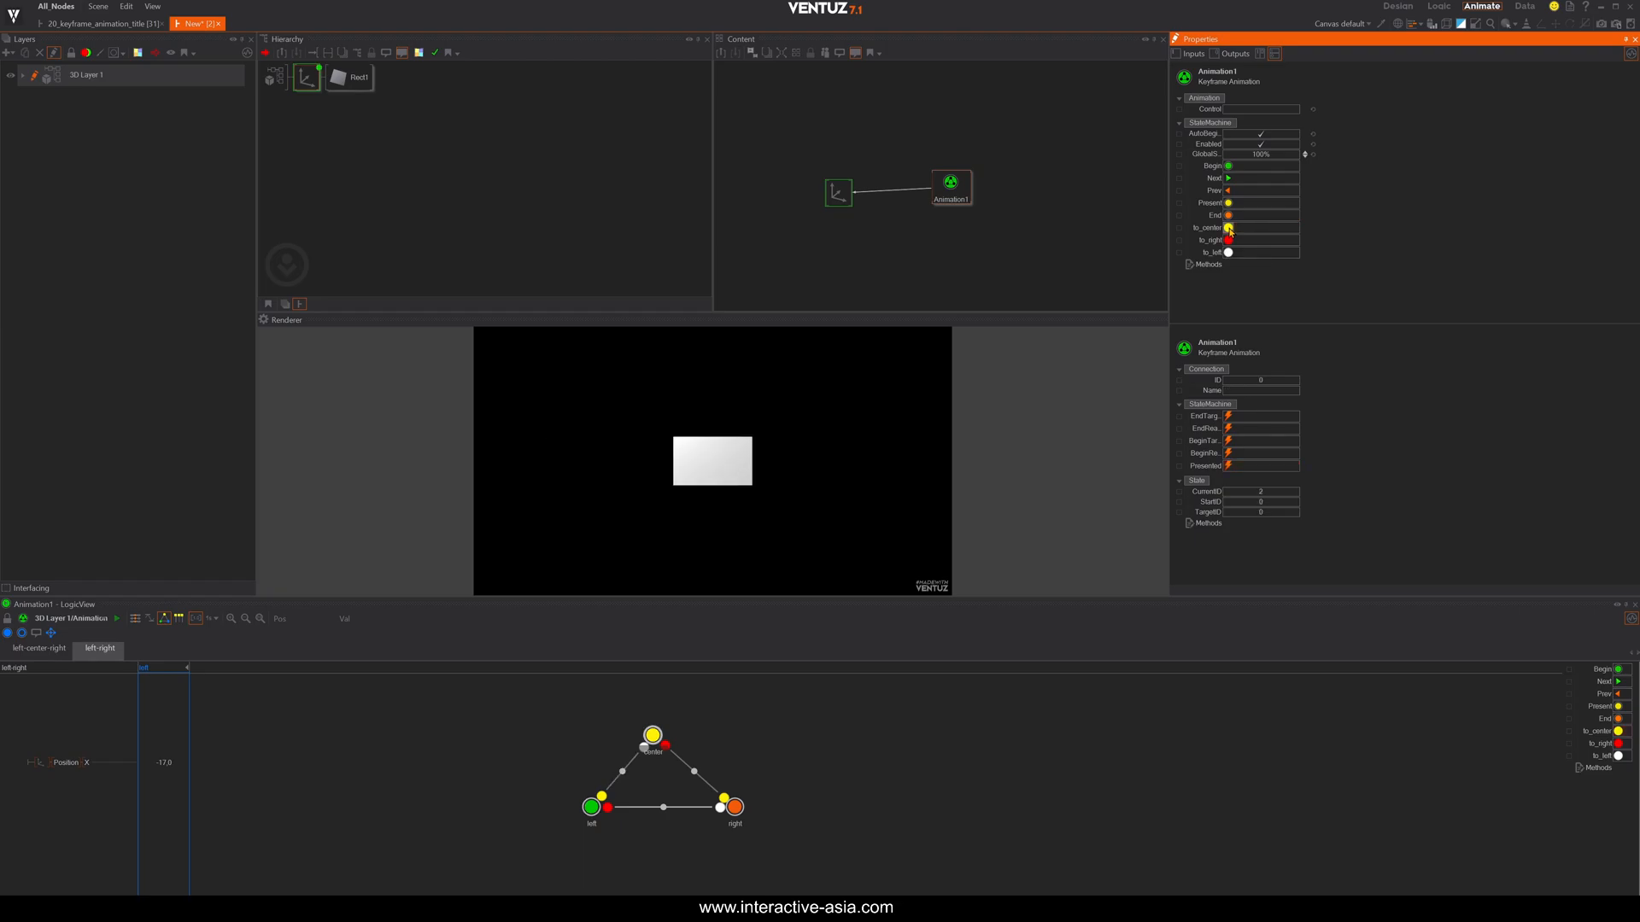
click(1229, 240)
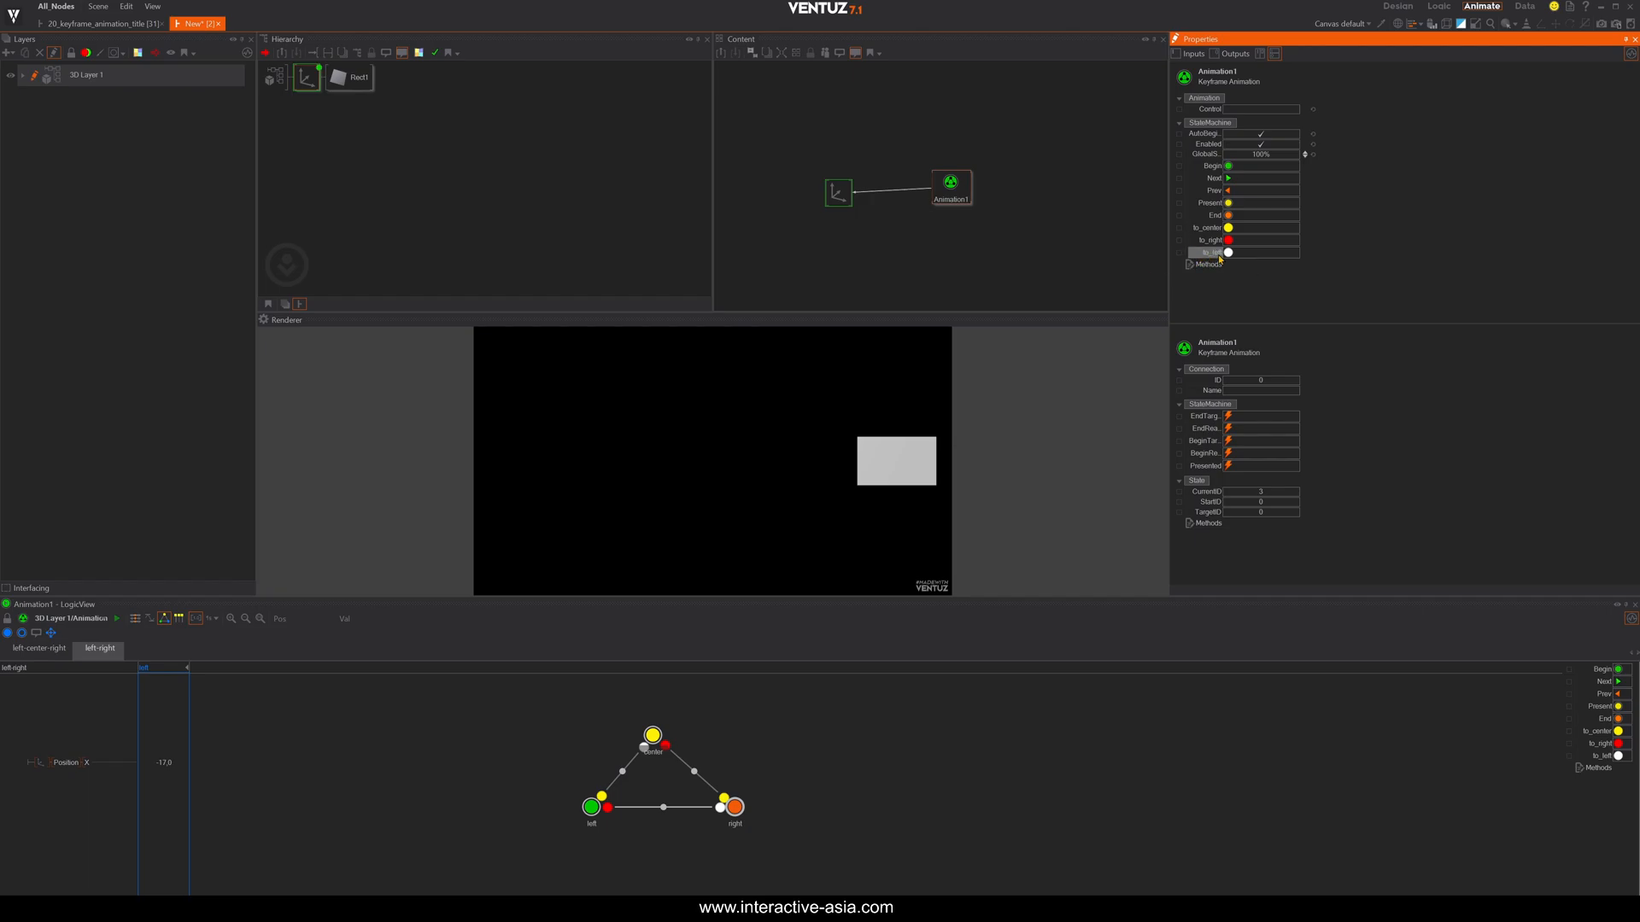
click(1228, 254)
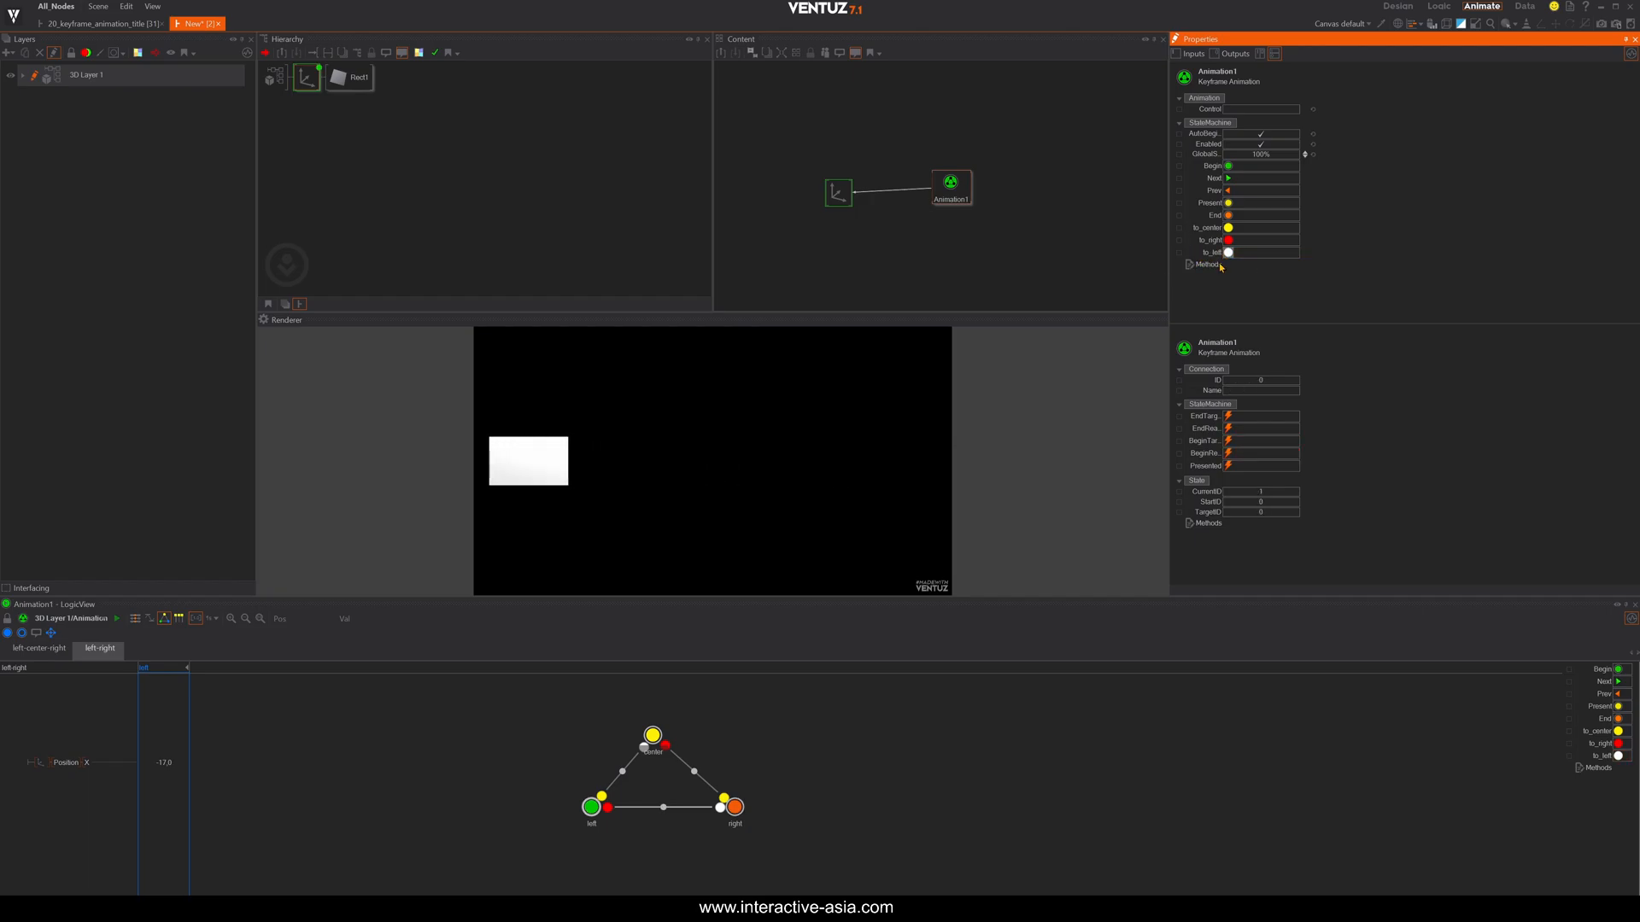
middle_drag(808, 762, 879, 769)
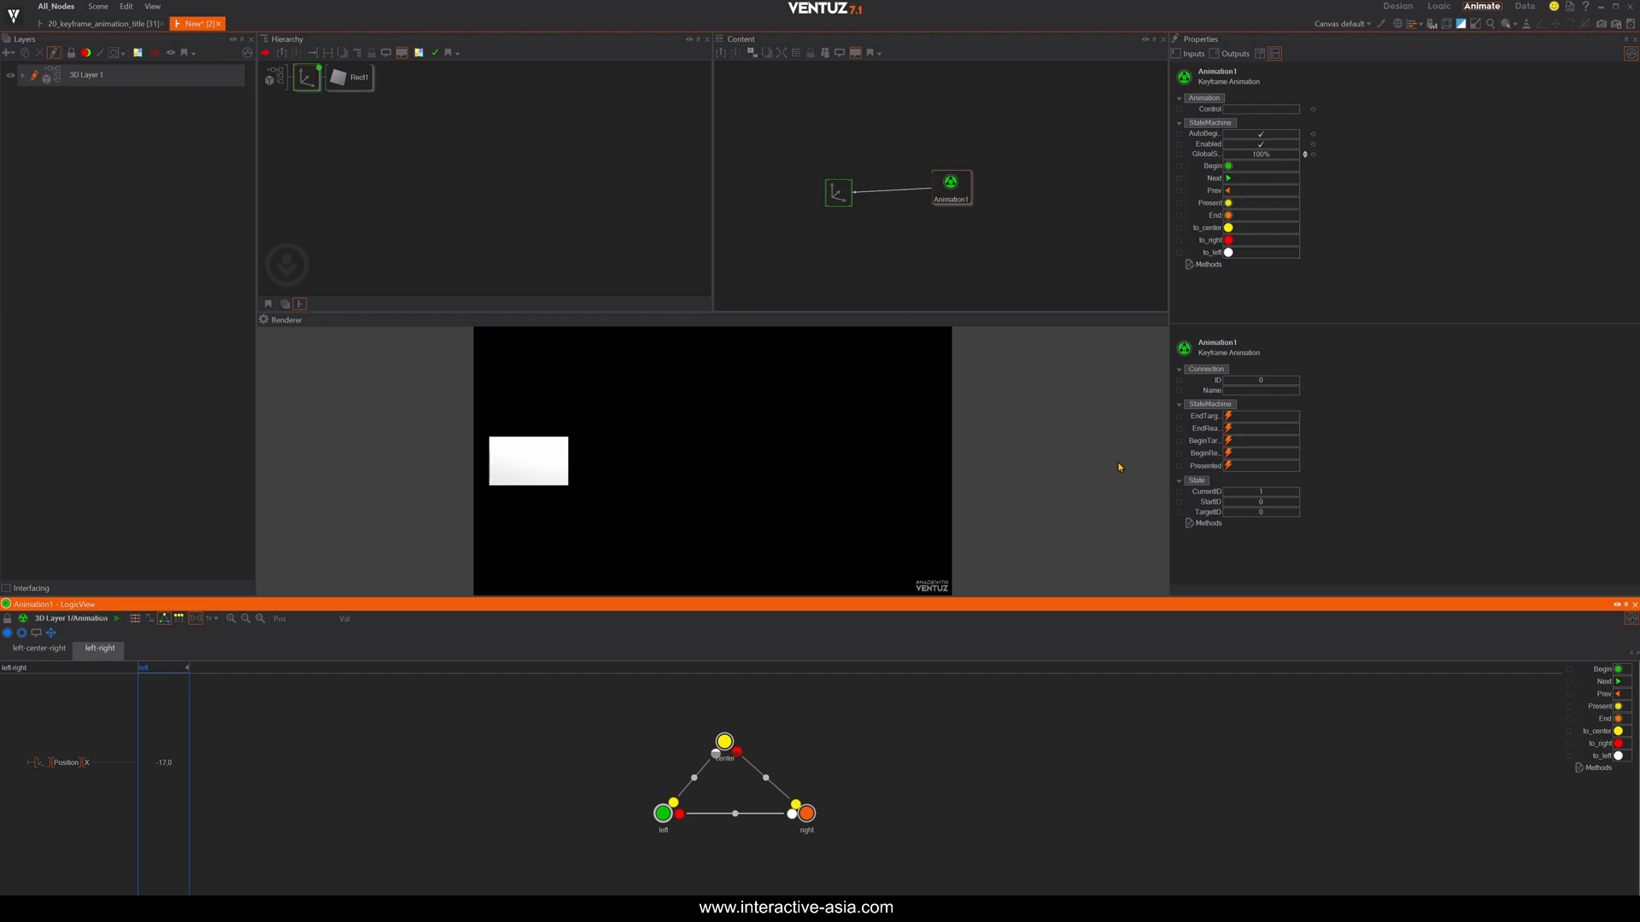
Delete the existing axis together with its rectangle and animation from the 3D layer.
click(322, 111)
click(303, 74)
key(Delete)
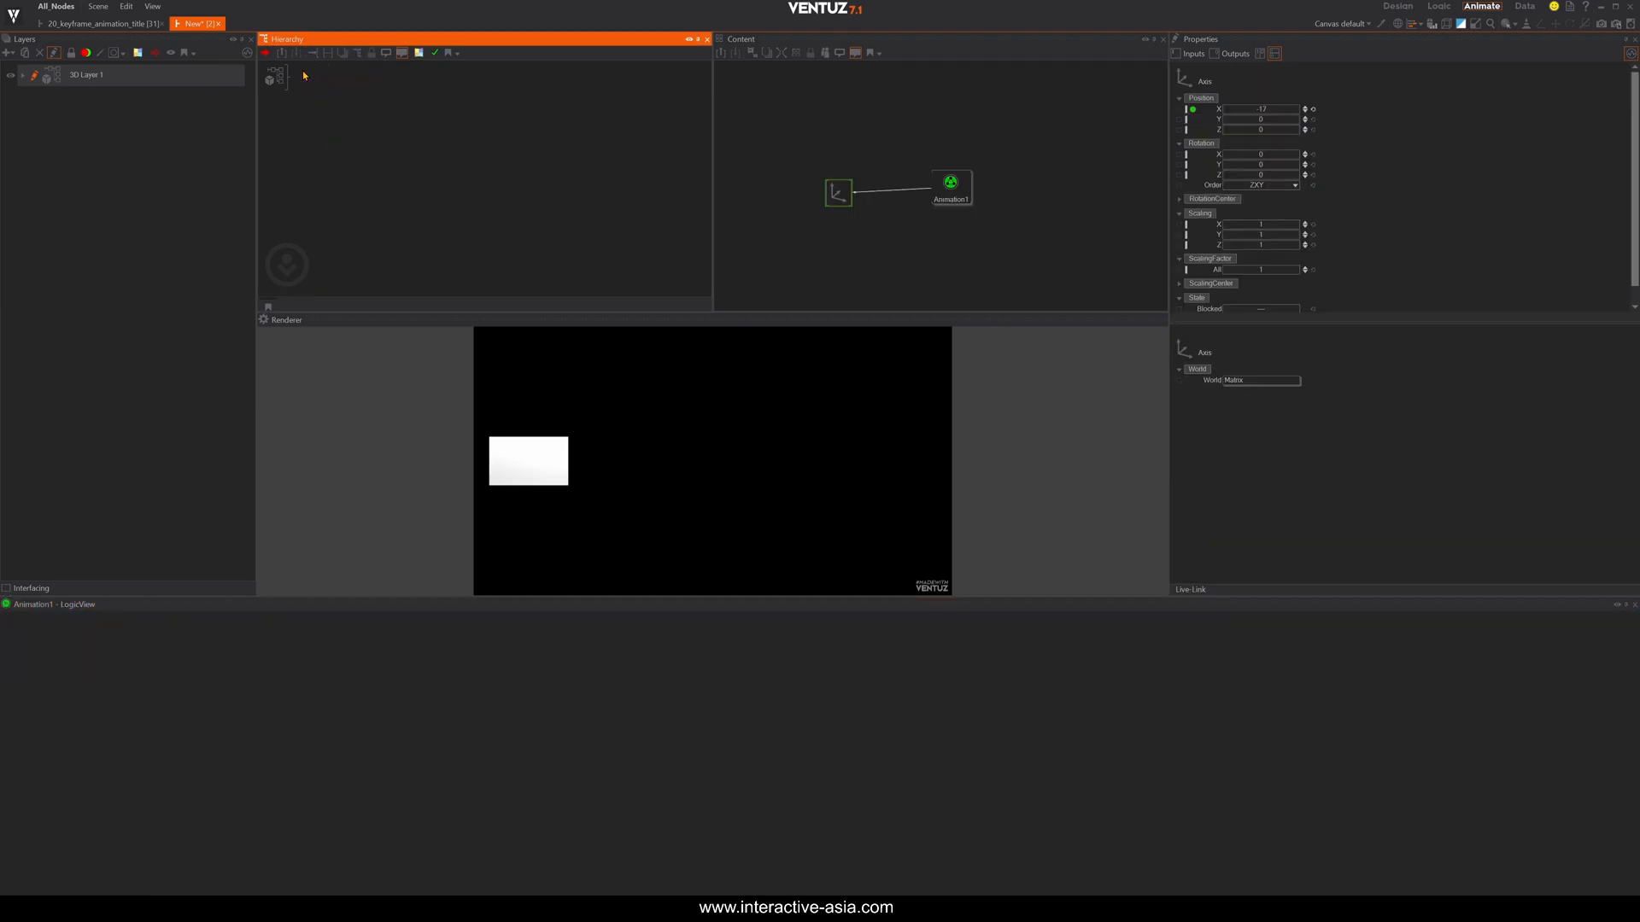
Build a new Axis with a Rectangle inside it in the 3D layer and enlarge it through the axis's overall scaling factor.
middle_drag(322, 165, 320, 191)
right_click(319, 188)
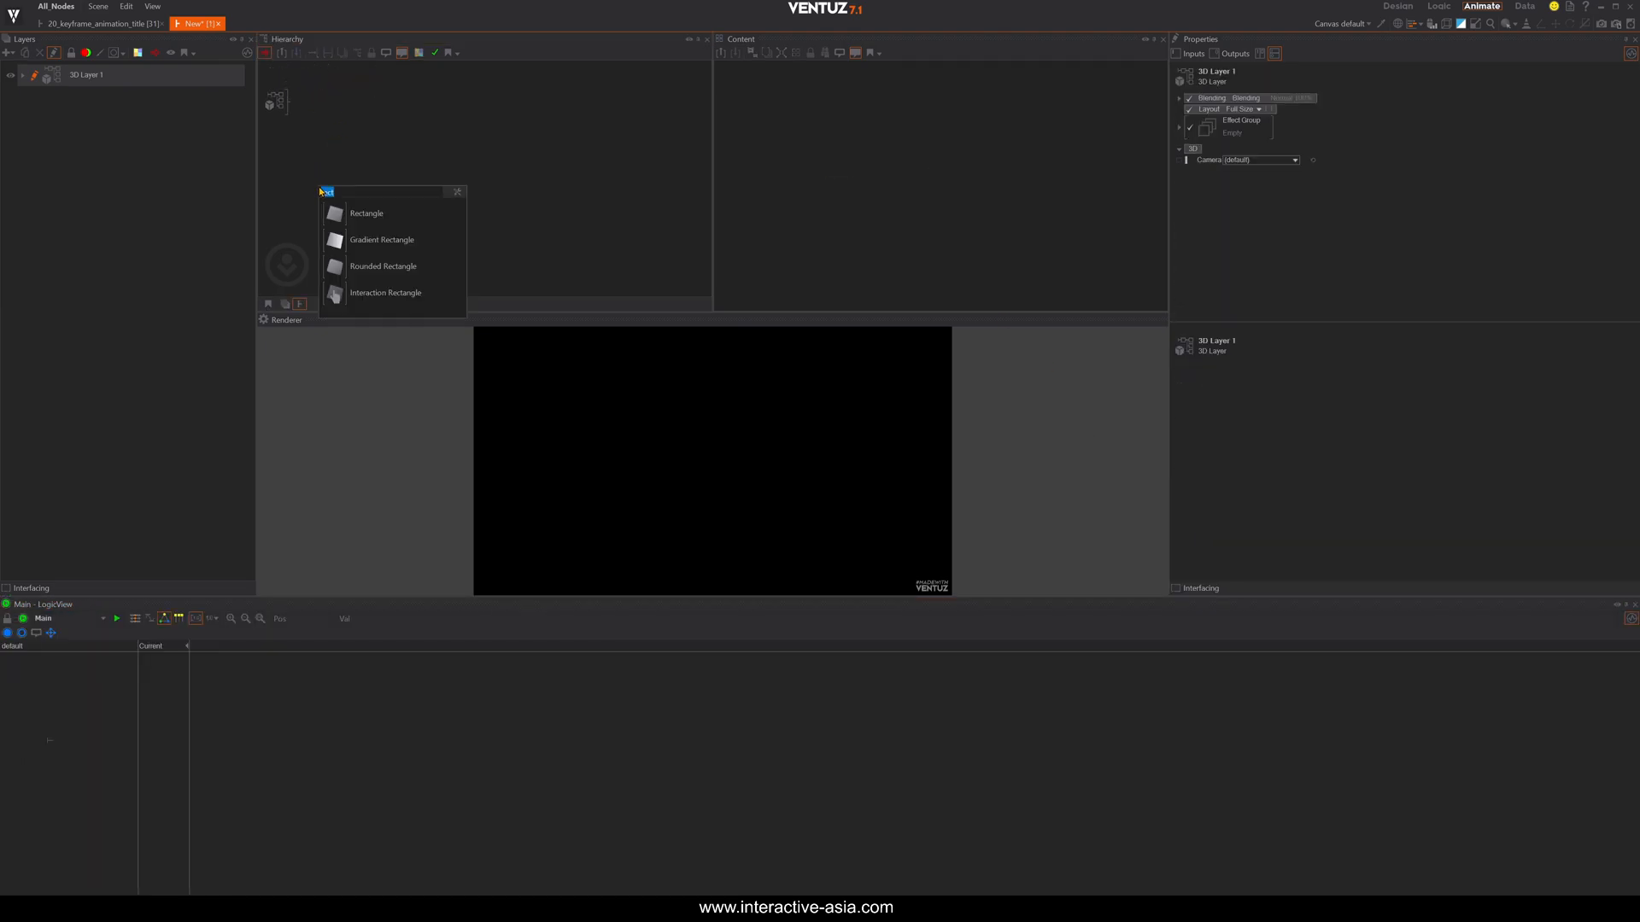
text(axi)
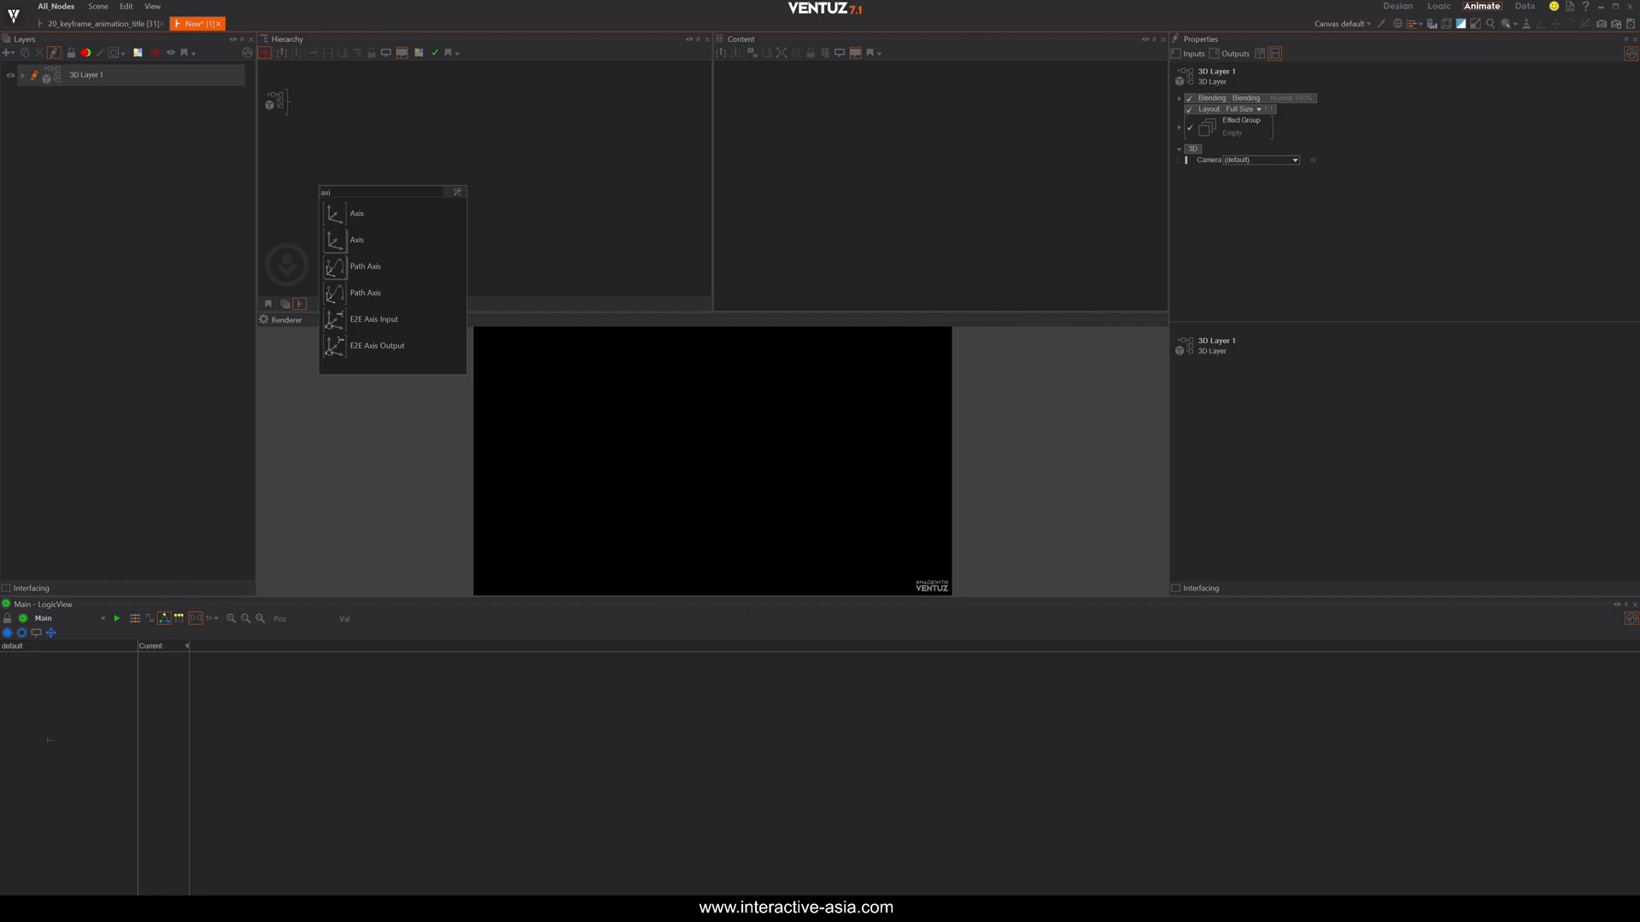
click(351, 213)
right_click(353, 210)
text(rect)
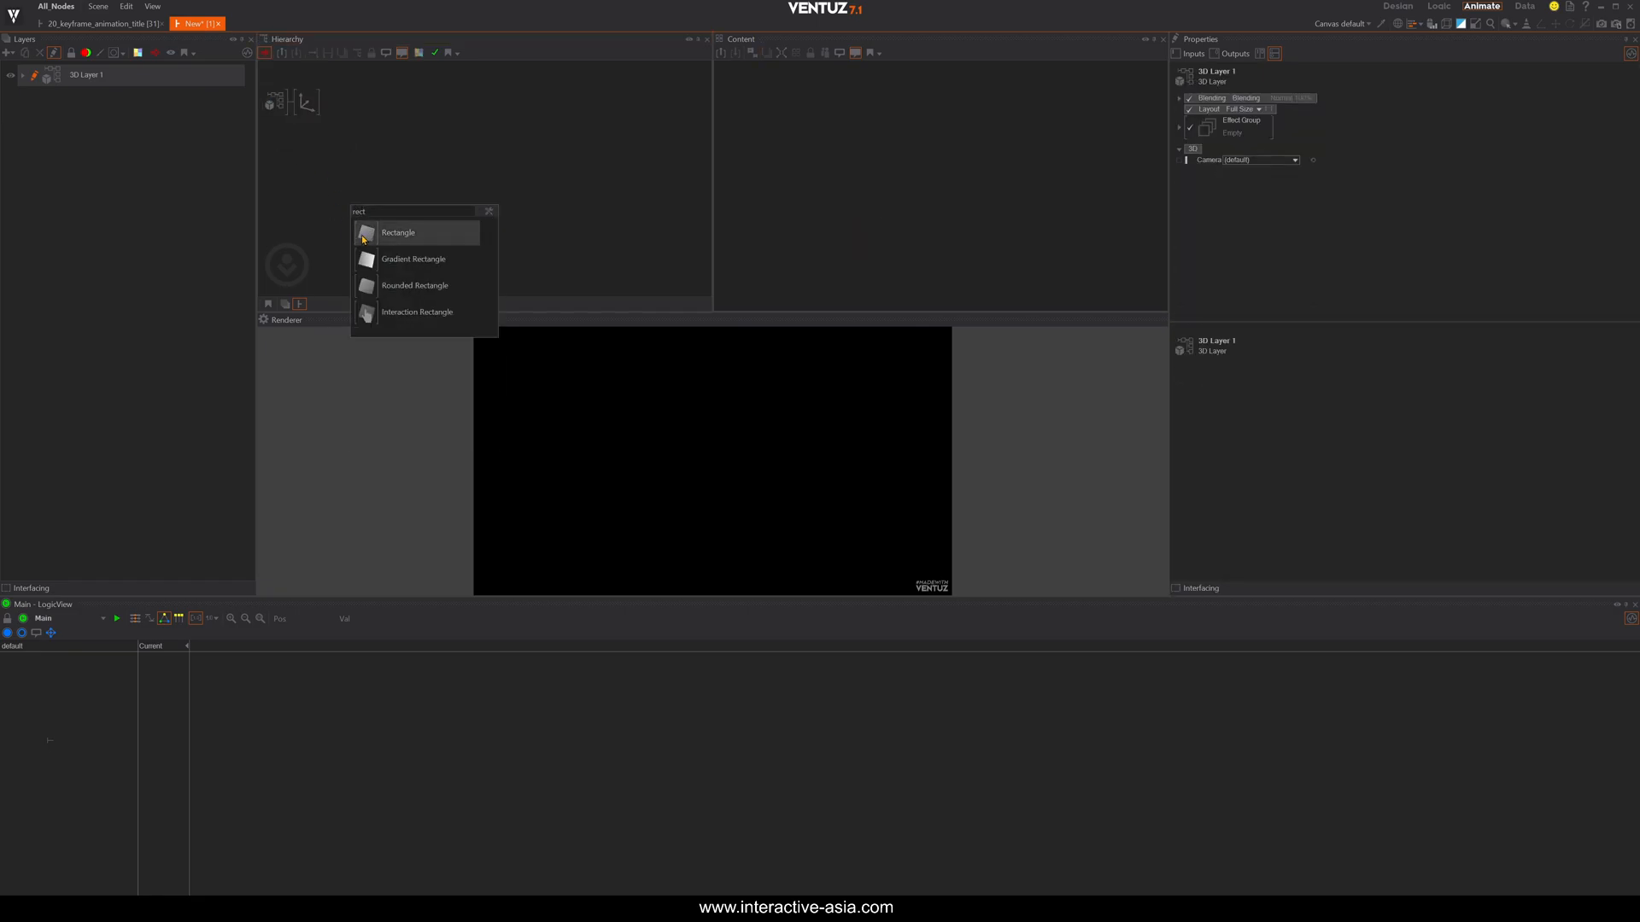
drag(364, 231, 324, 106)
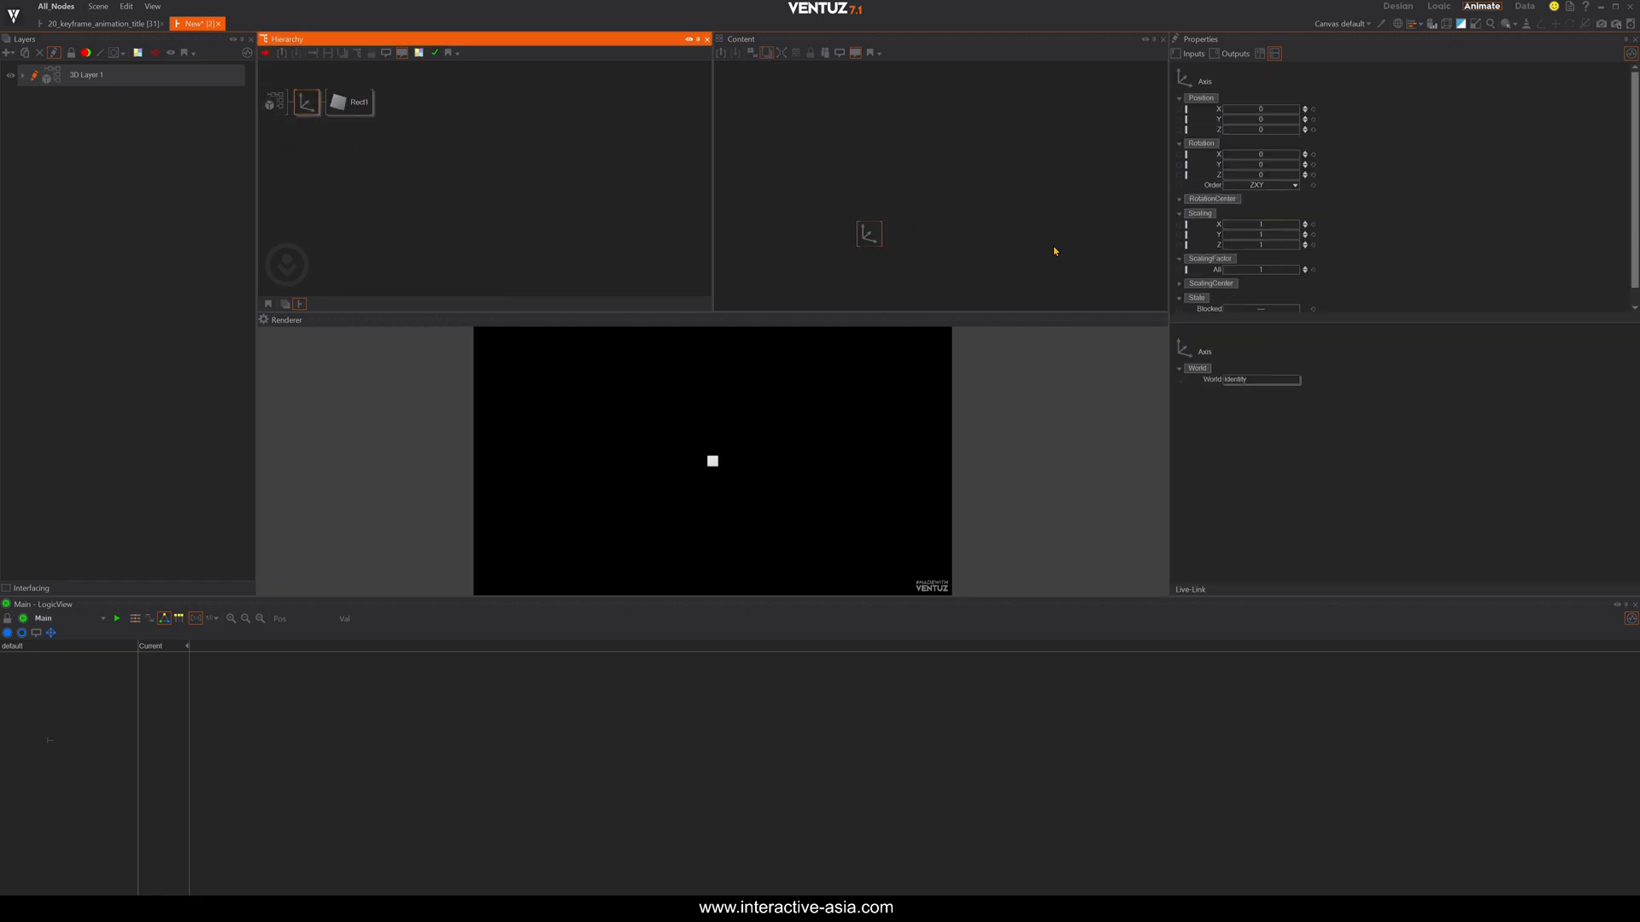
drag(1259, 270, 1307, 268)
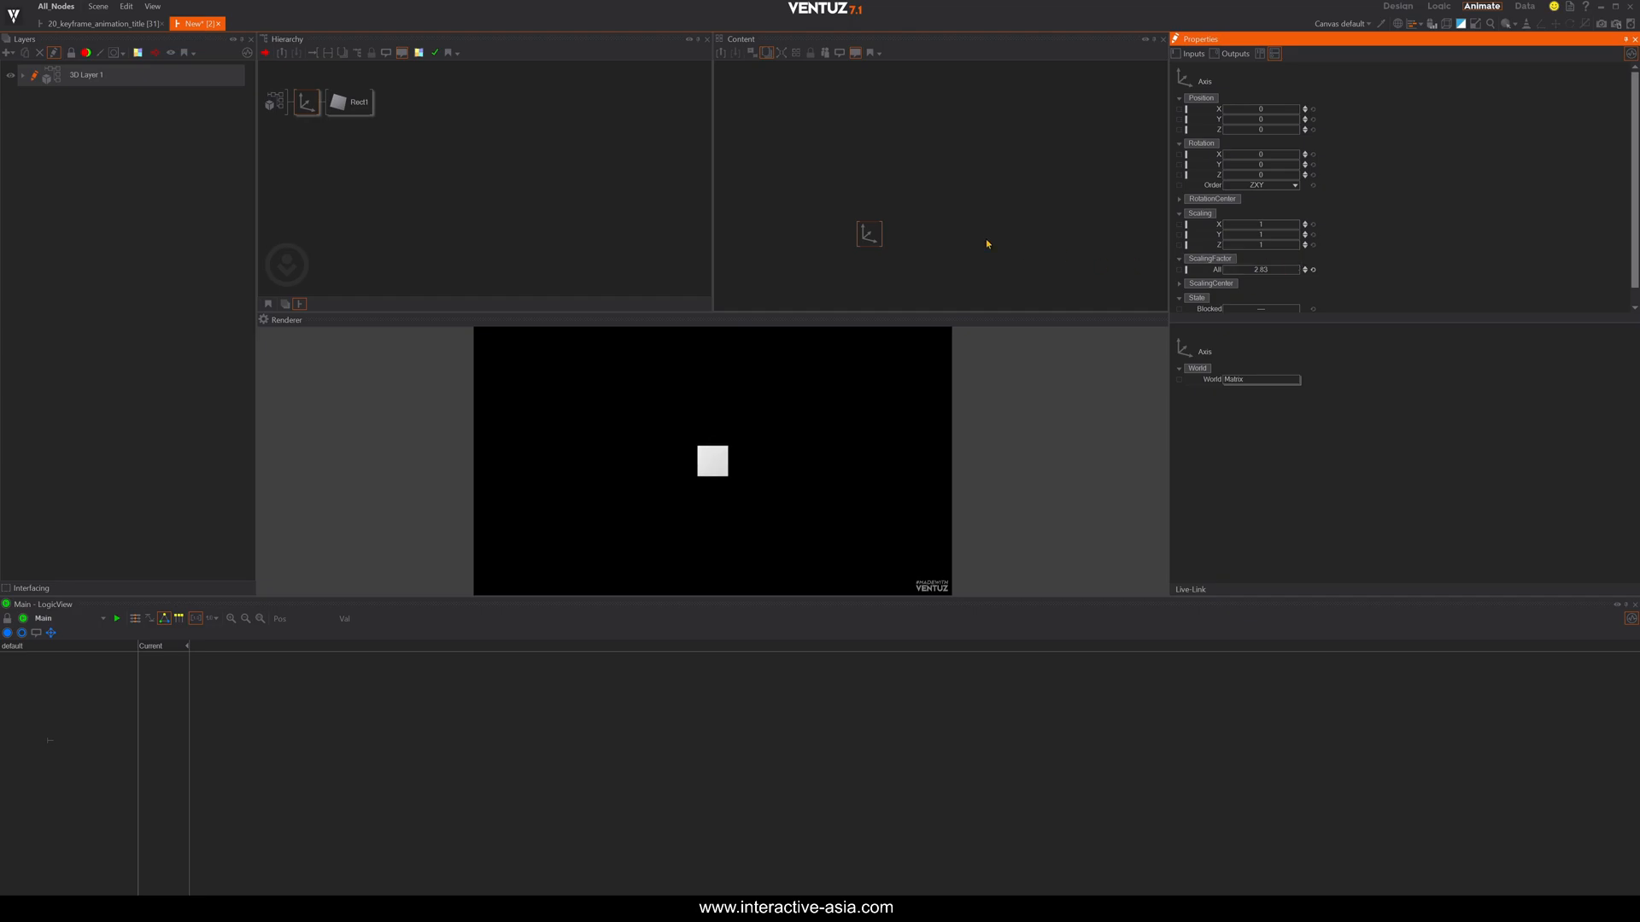
Add a Keyframe Animation node beside the axis and bind the axis's Position X to it.
middle_drag(931, 228, 879, 168)
double_click(899, 179)
text(ani)
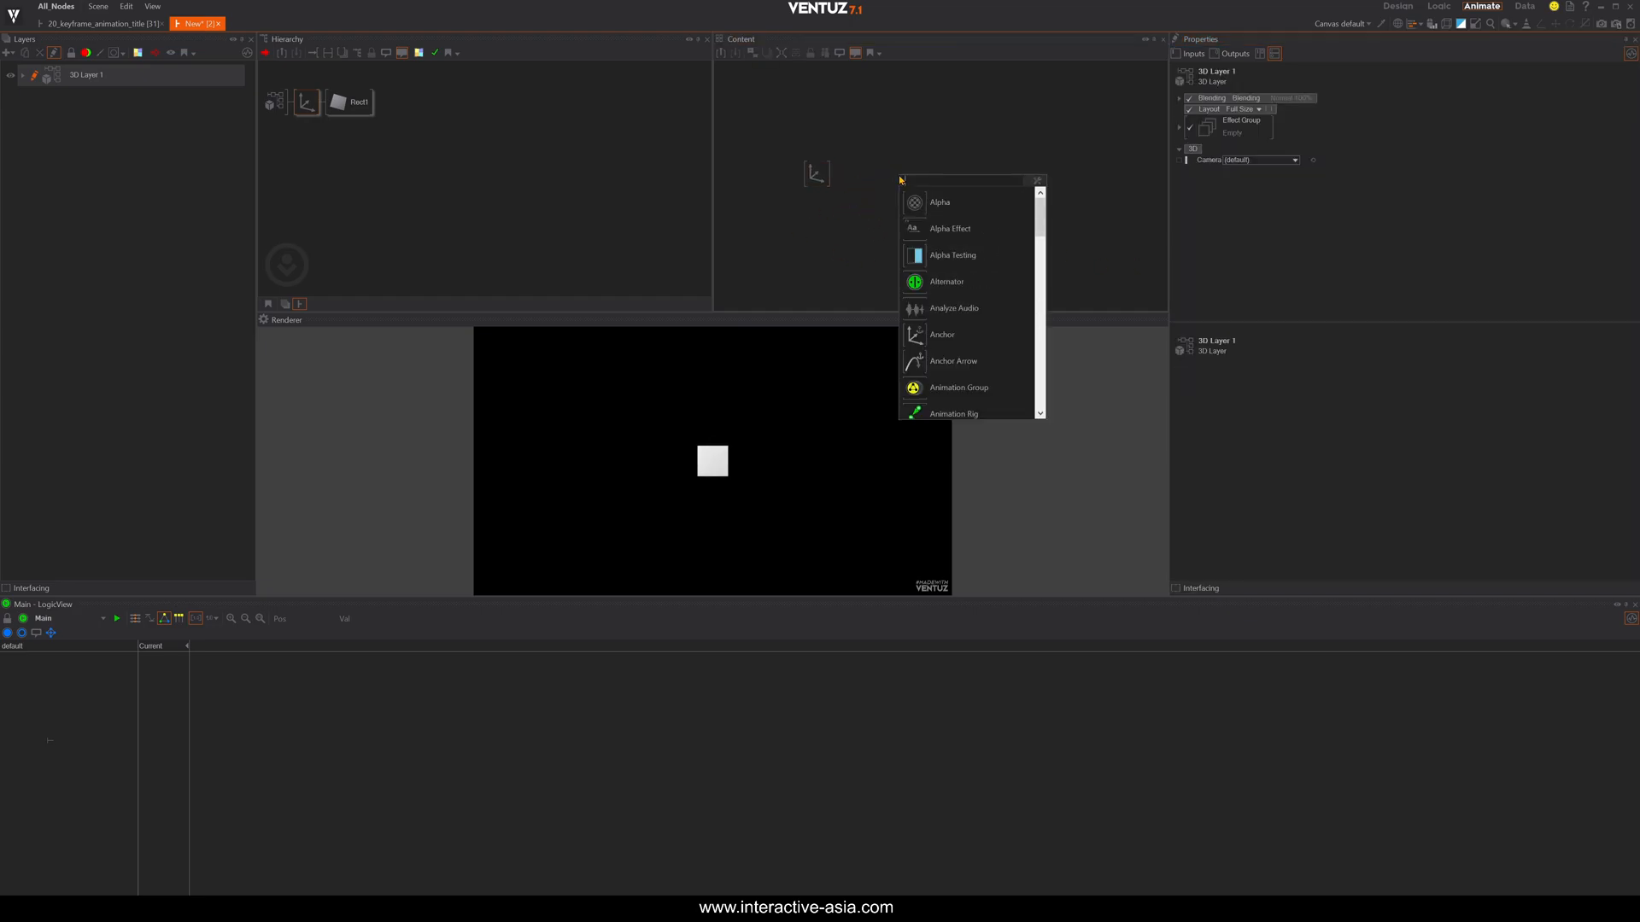
key(Down)
key(Down)
key(Down)
key(Return)
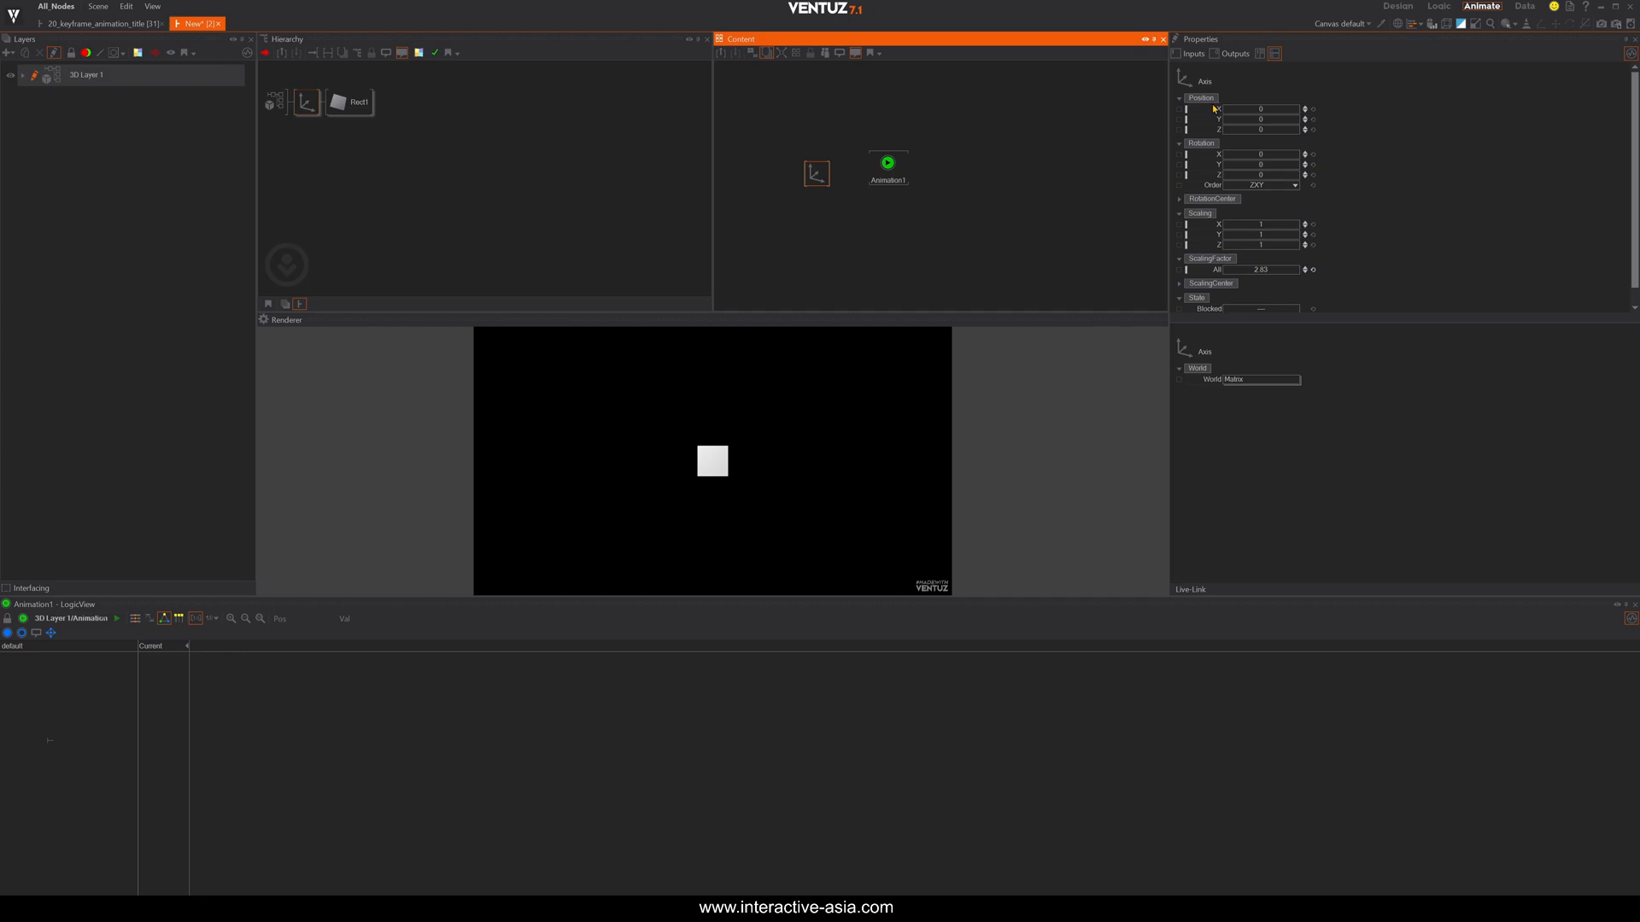
drag(1218, 109, 897, 167)
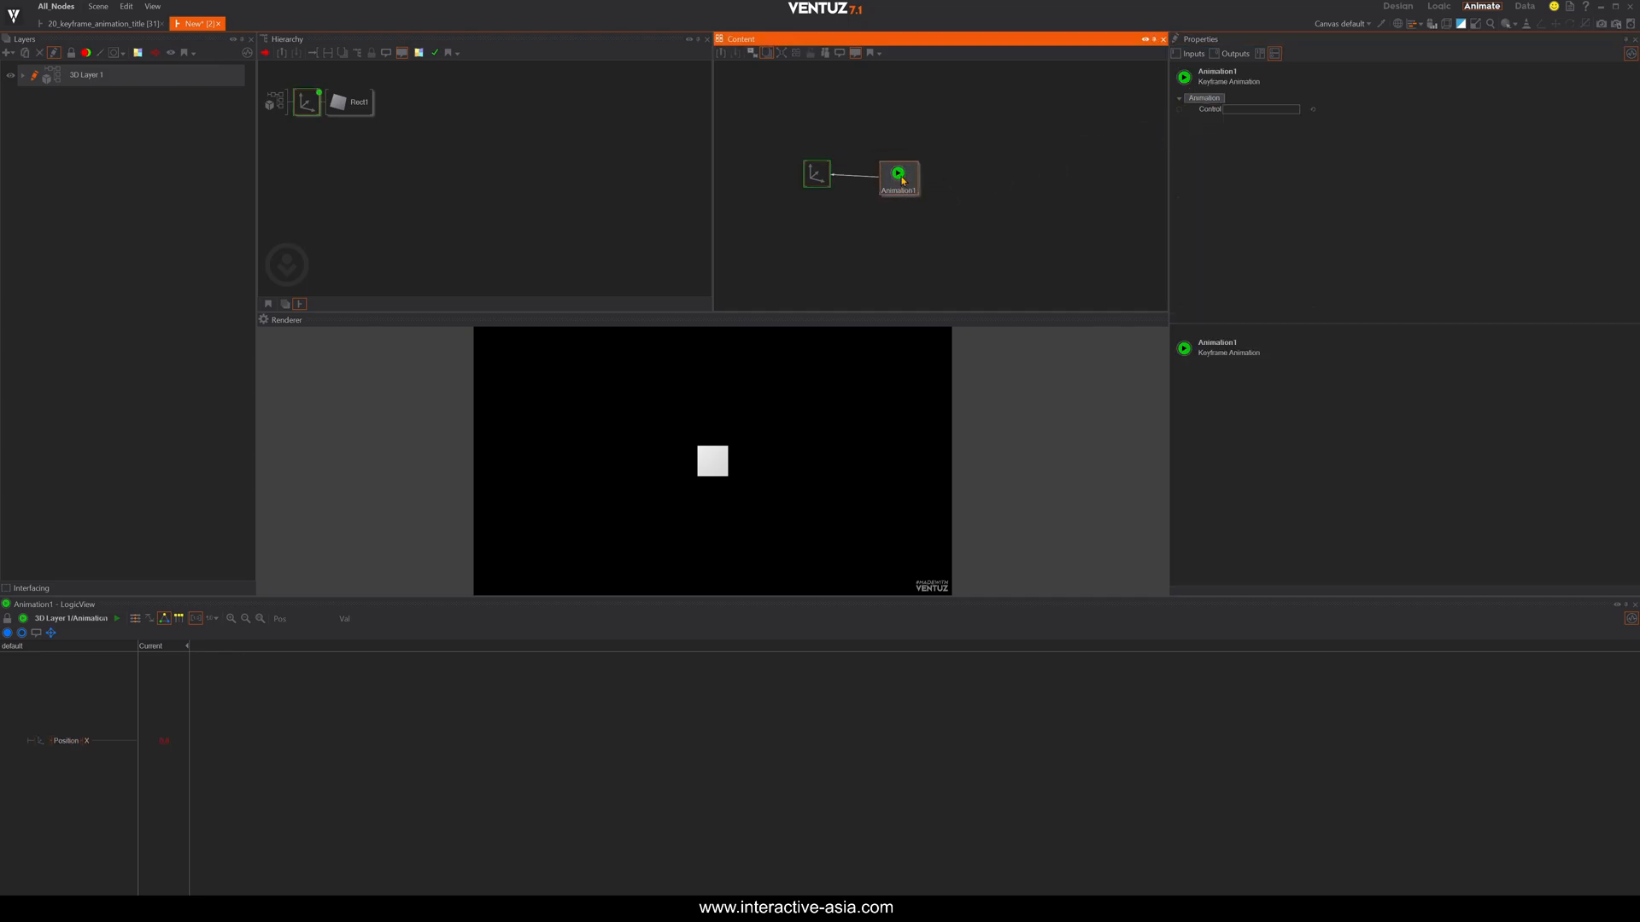
Show the animation in the Time view and set a Position X keyframe of -20 at time 0.
click(342, 743)
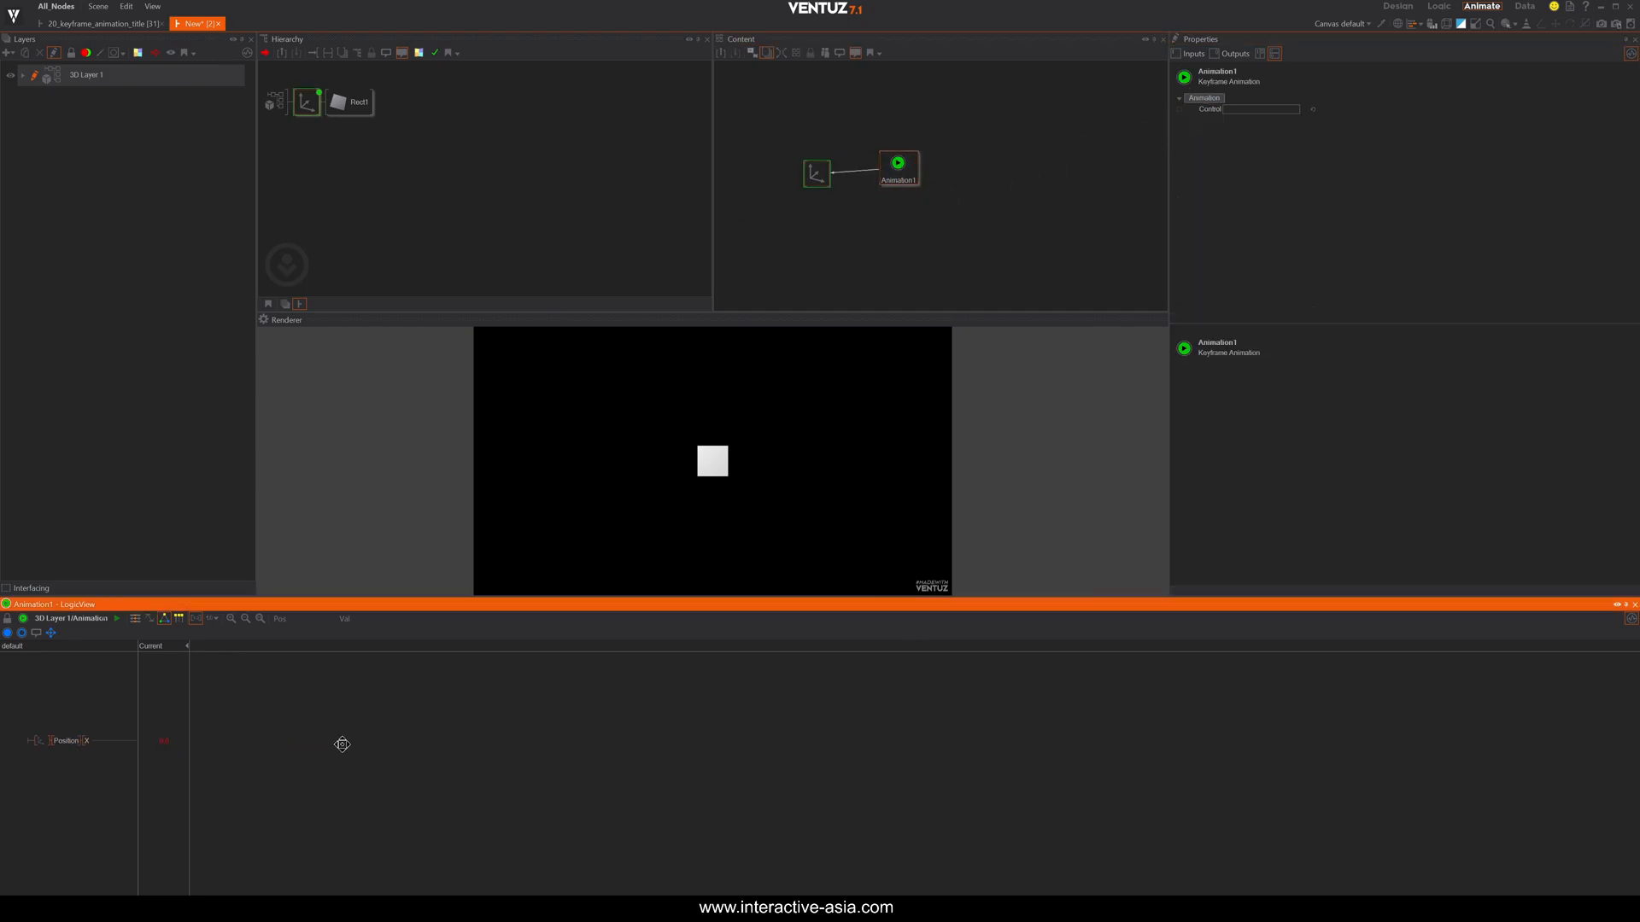
click(136, 619)
mouse_move(284, 779)
middle_down()
mouse_move(392, 780)
mouse_move(343, 779)
middle_up()
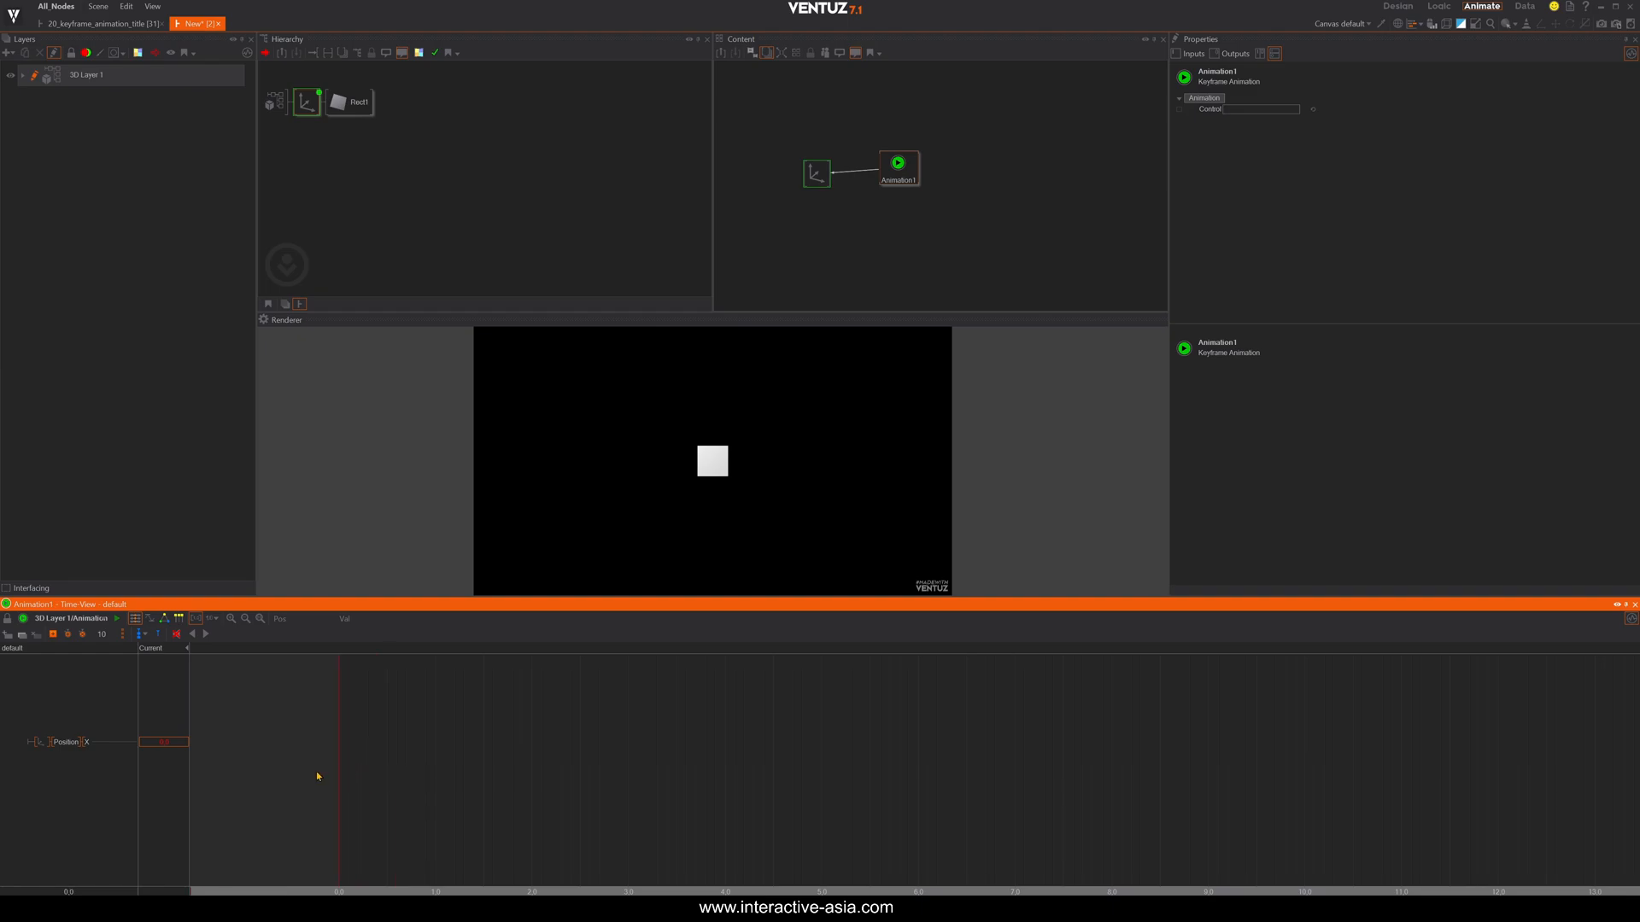
key(space)
drag(171, 742, 137, 742)
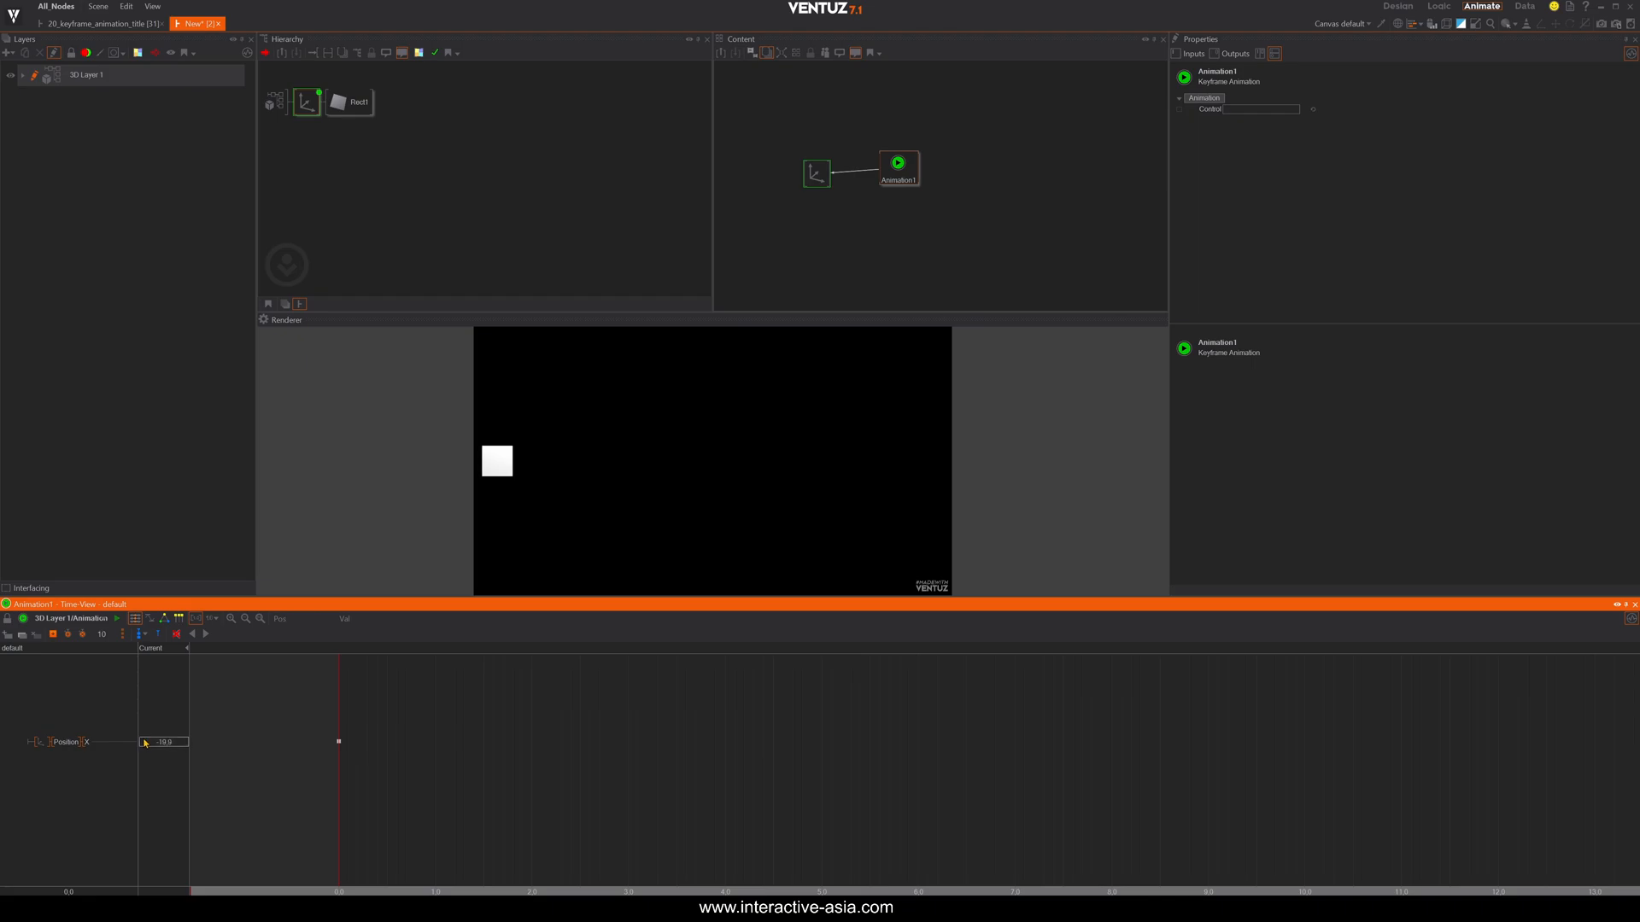
double_click(171, 742)
text(-20)
key(Return)
Set the time scale to seconds and add a Position X keyframe of 20 at 1 second.
click(464, 801)
click(216, 619)
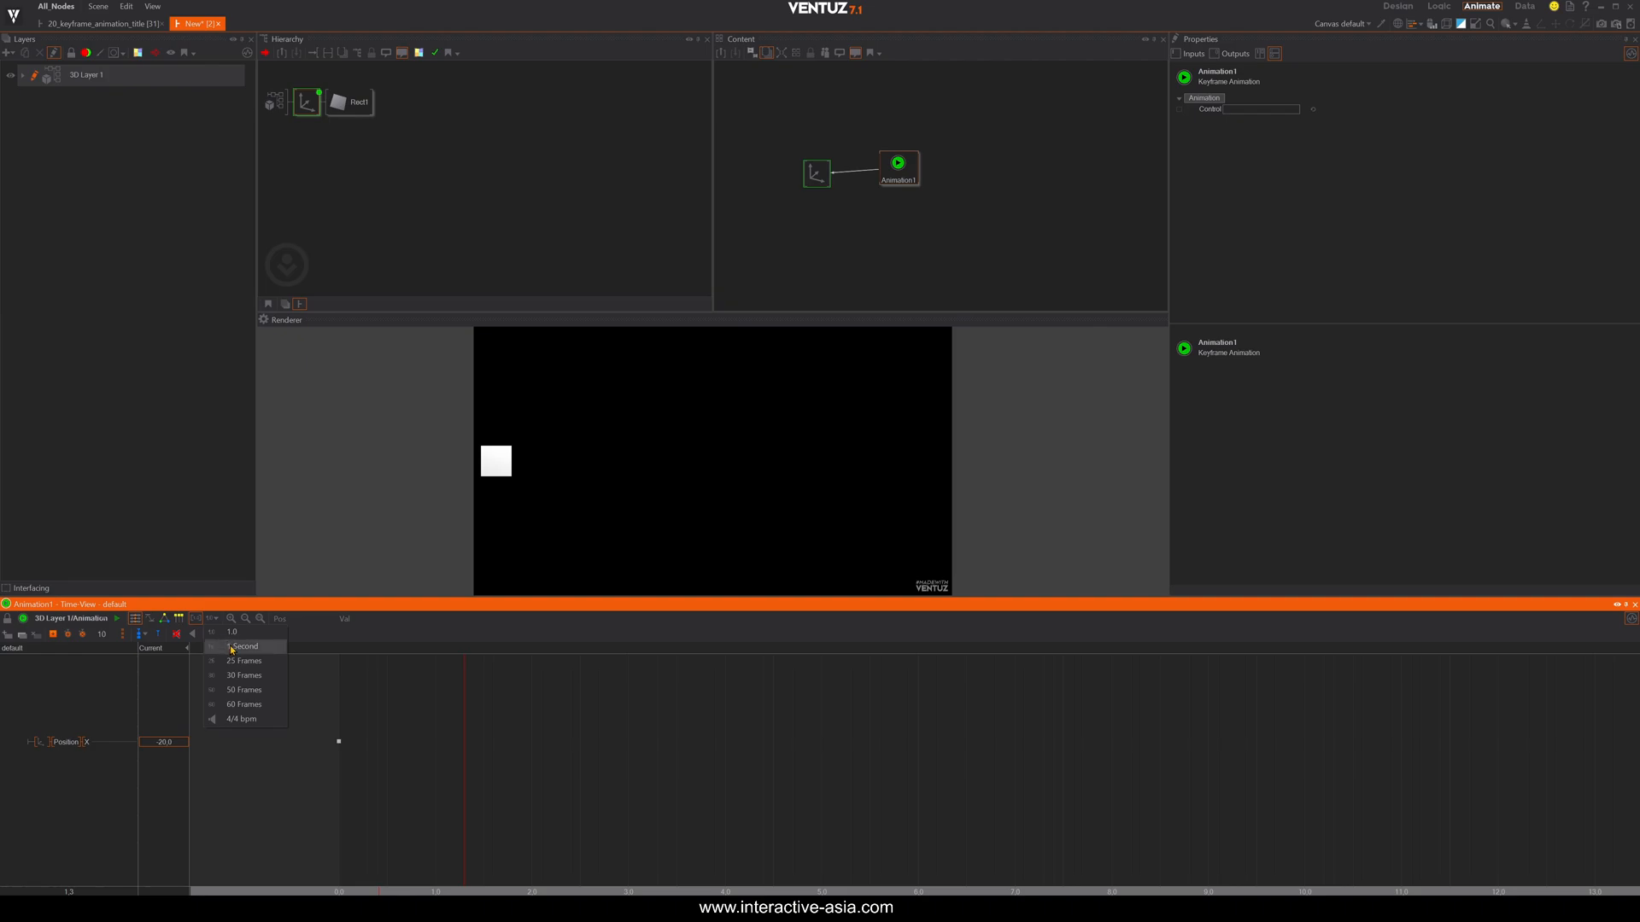
click(228, 647)
drag(463, 798, 816, 810)
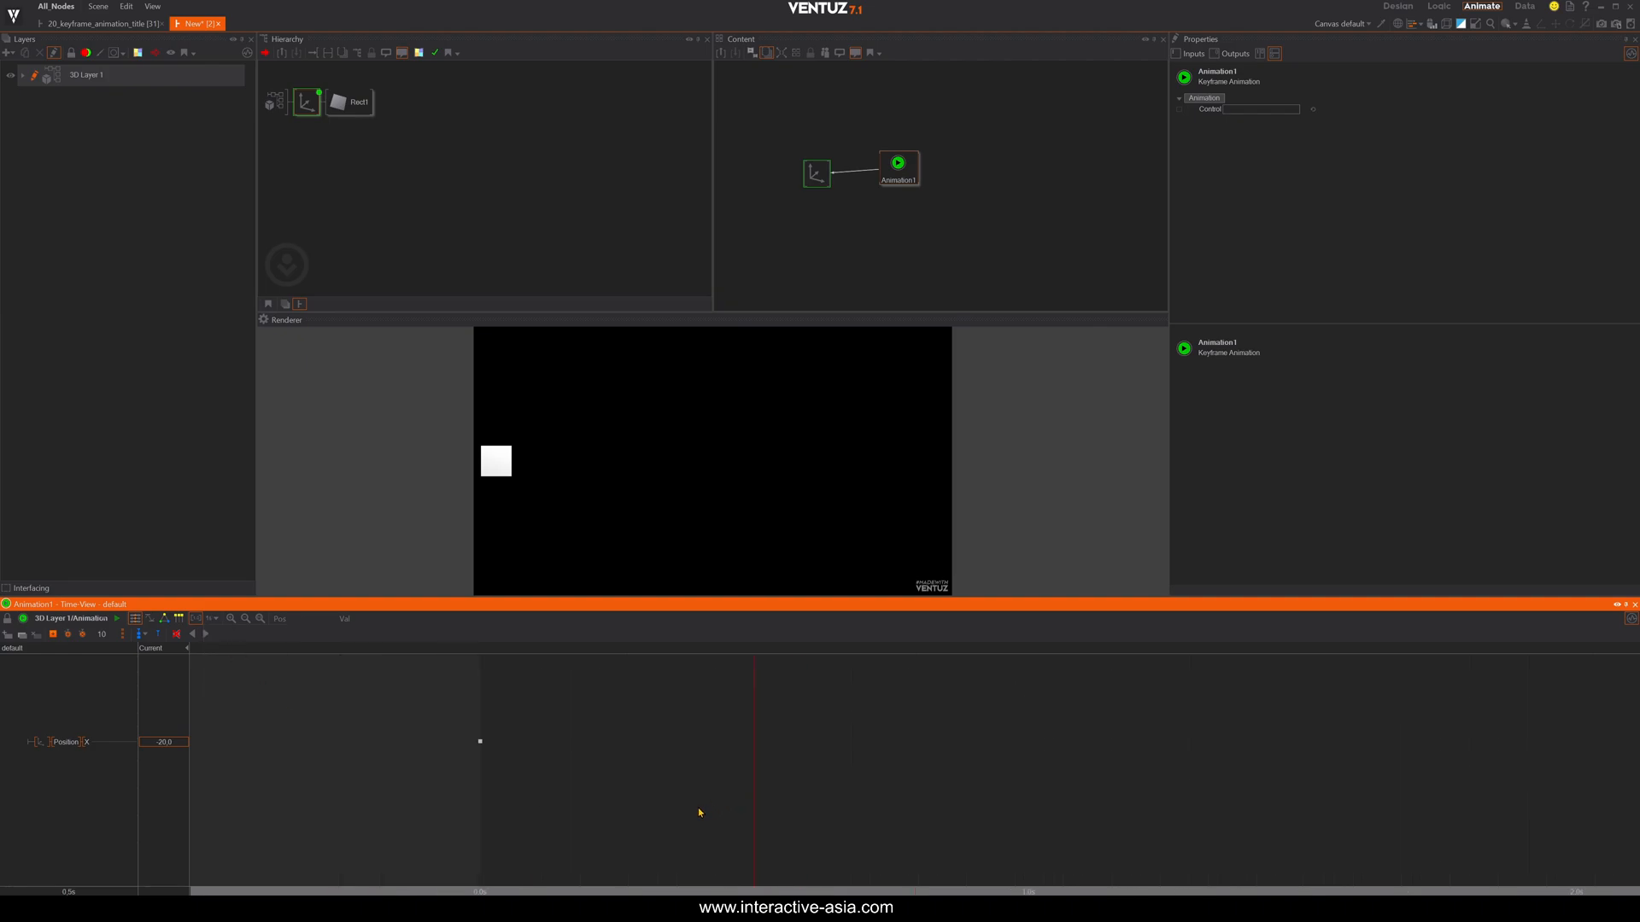
scroll(696, 812, down, 2)
drag(656, 810, 693, 803)
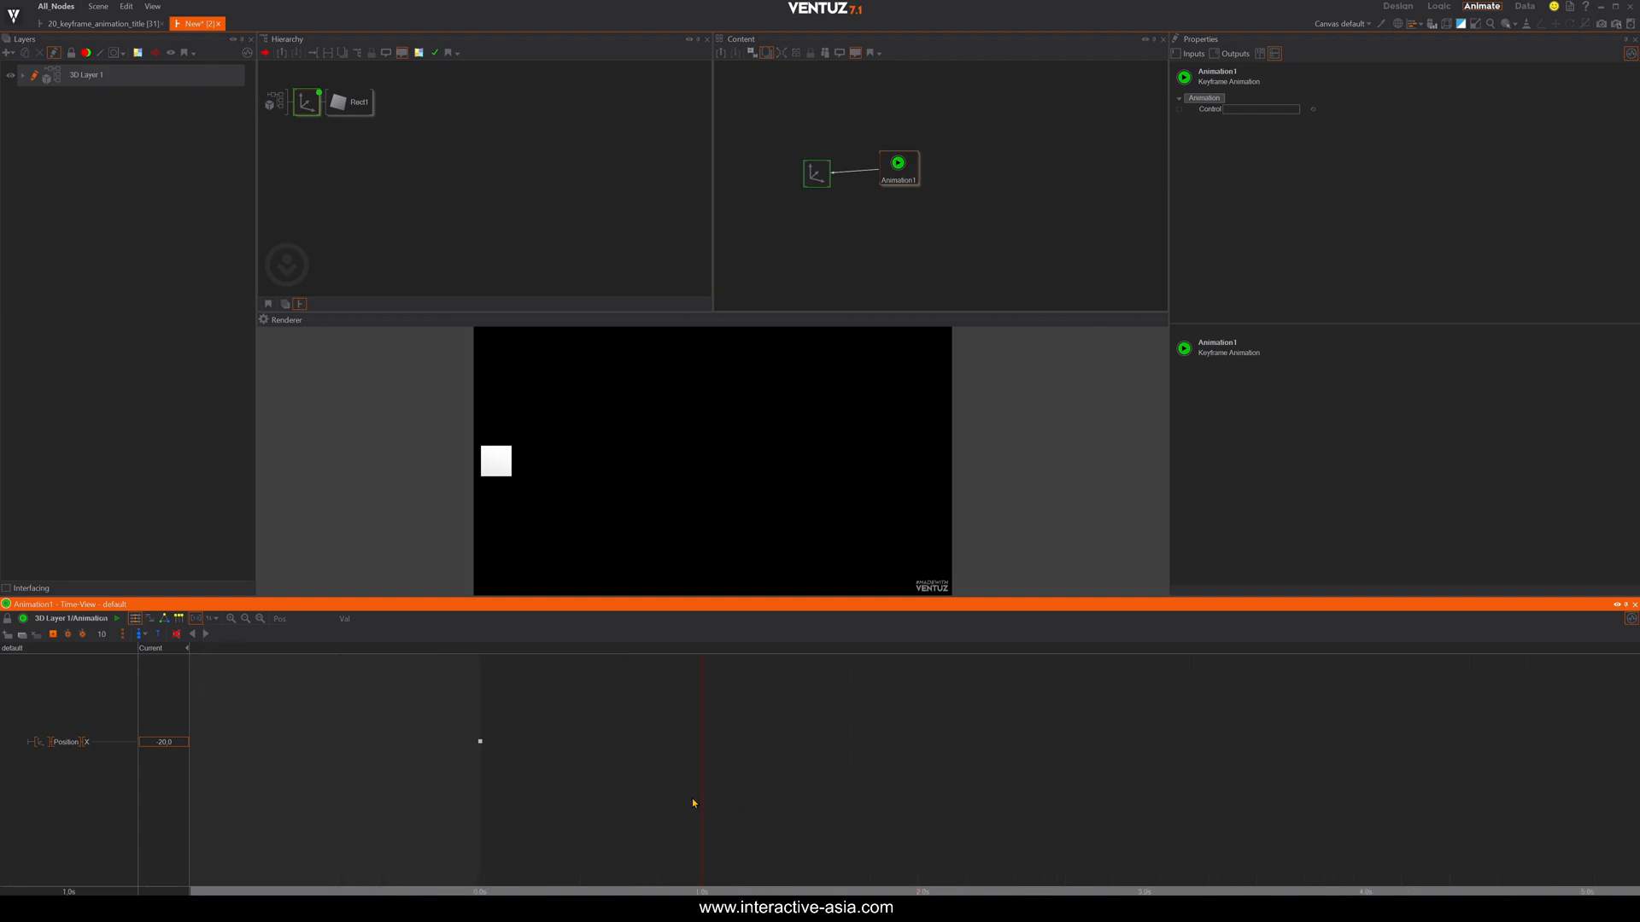
click(168, 743)
text(20)
key(Return)
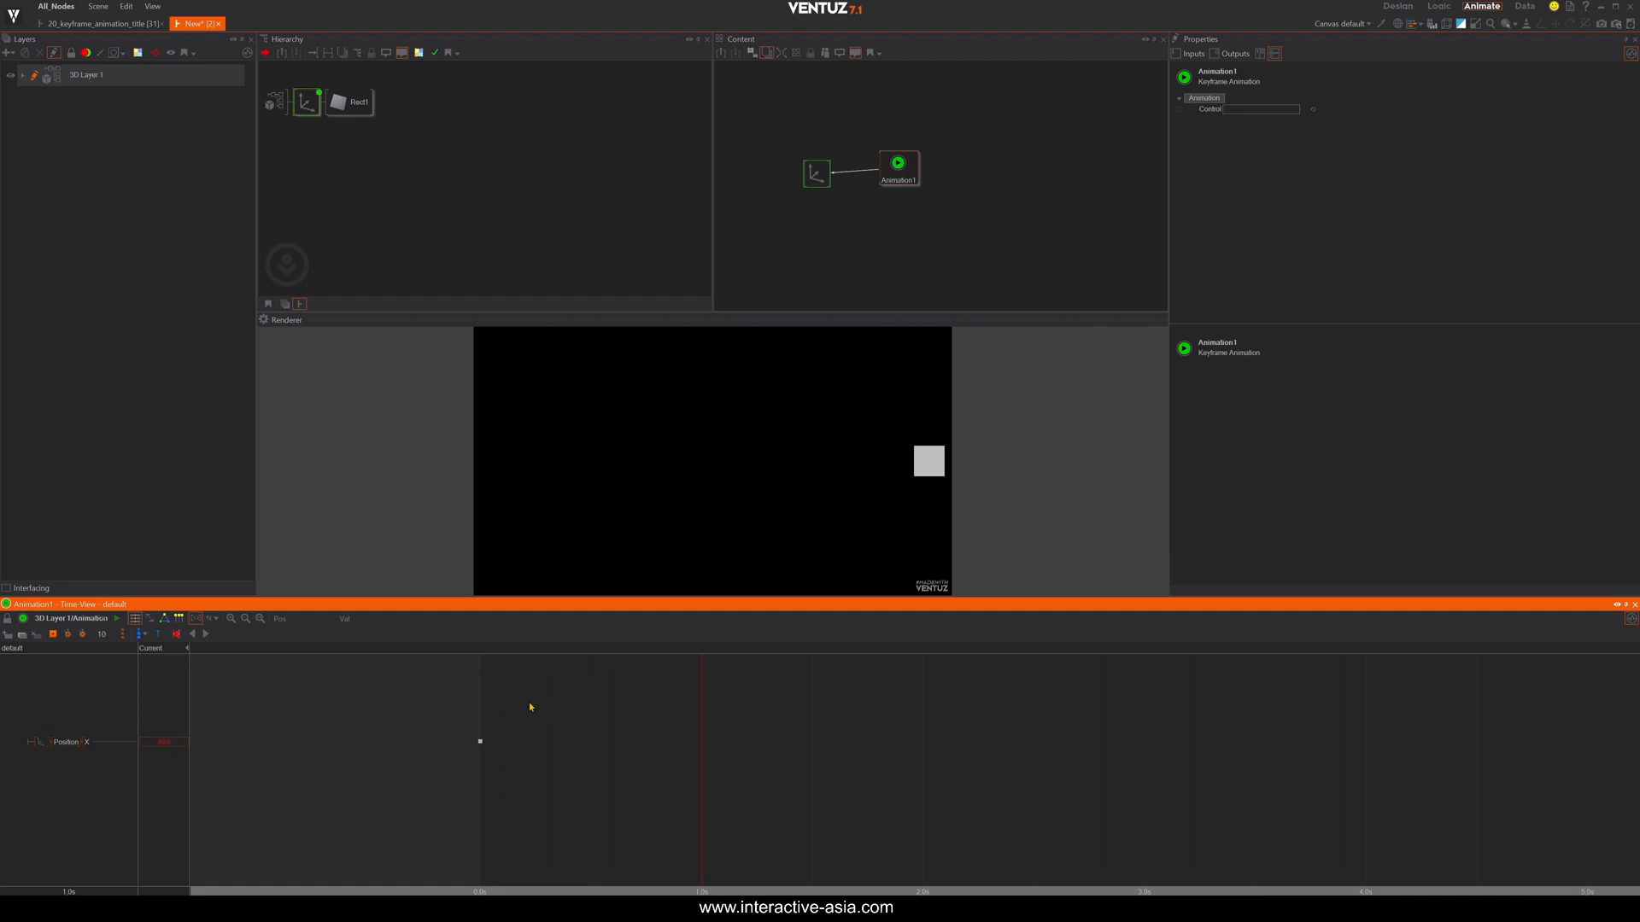
key(Insert)
Scrub the timeline back to the start to preview the rectangle's movement.
right_drag(673, 763, 445, 766)
key(space)
key(space)
Merge the animated axis and rectangle into a hierarchy container and name it 01.
drag(898, 167, 919, 166)
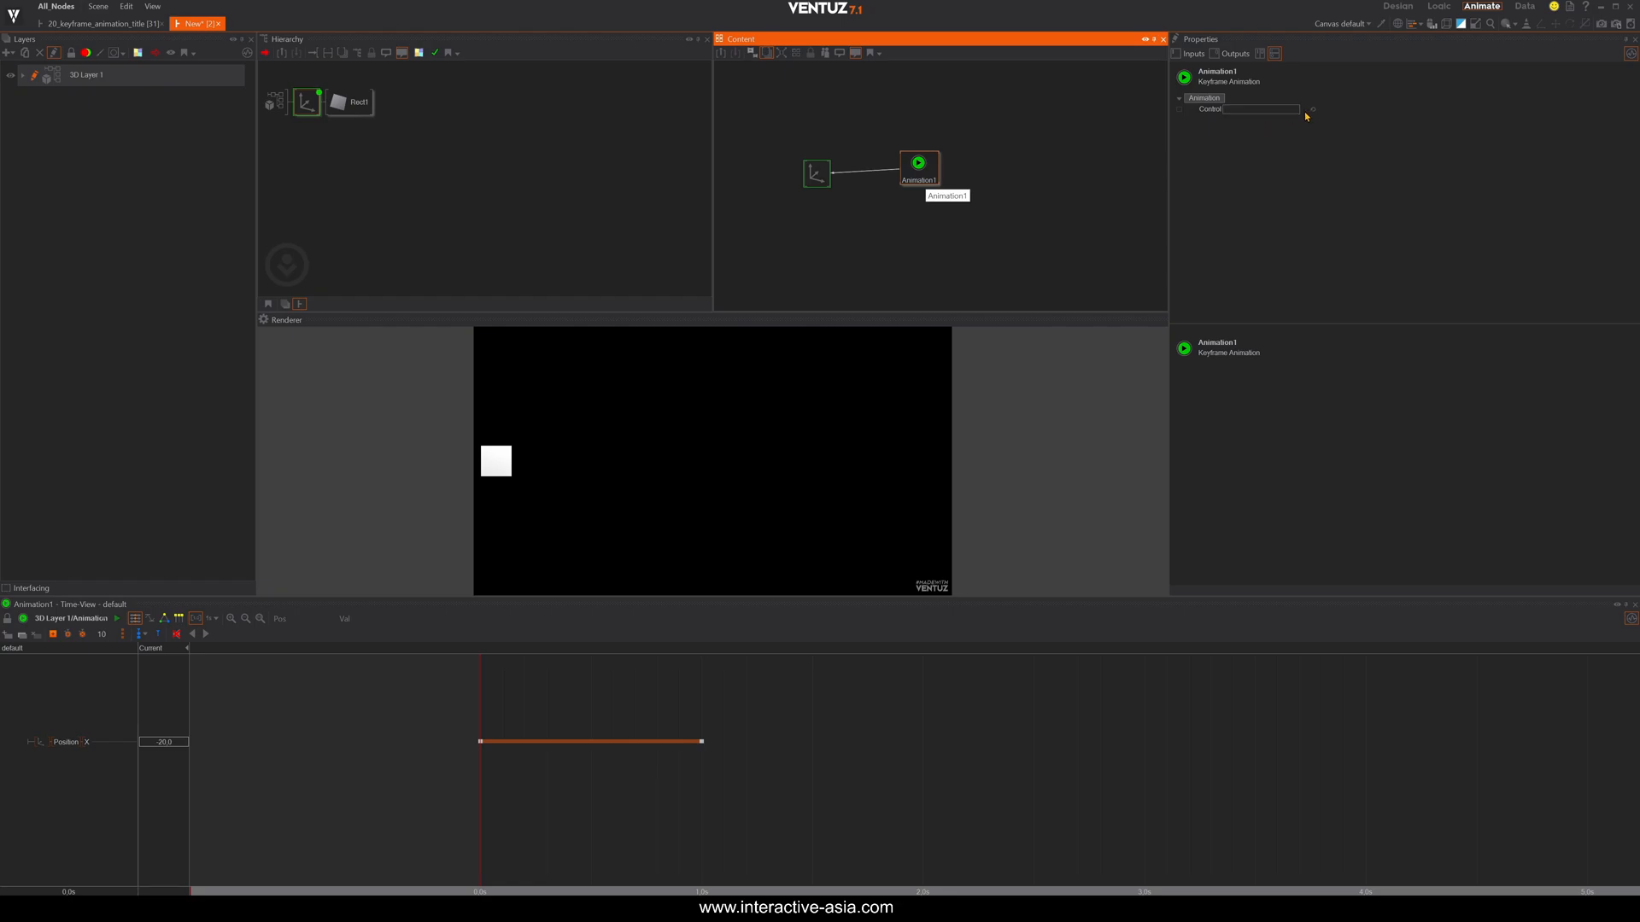
middle_drag(1006, 246, 1006, 258)
click(305, 108)
right_click(305, 110)
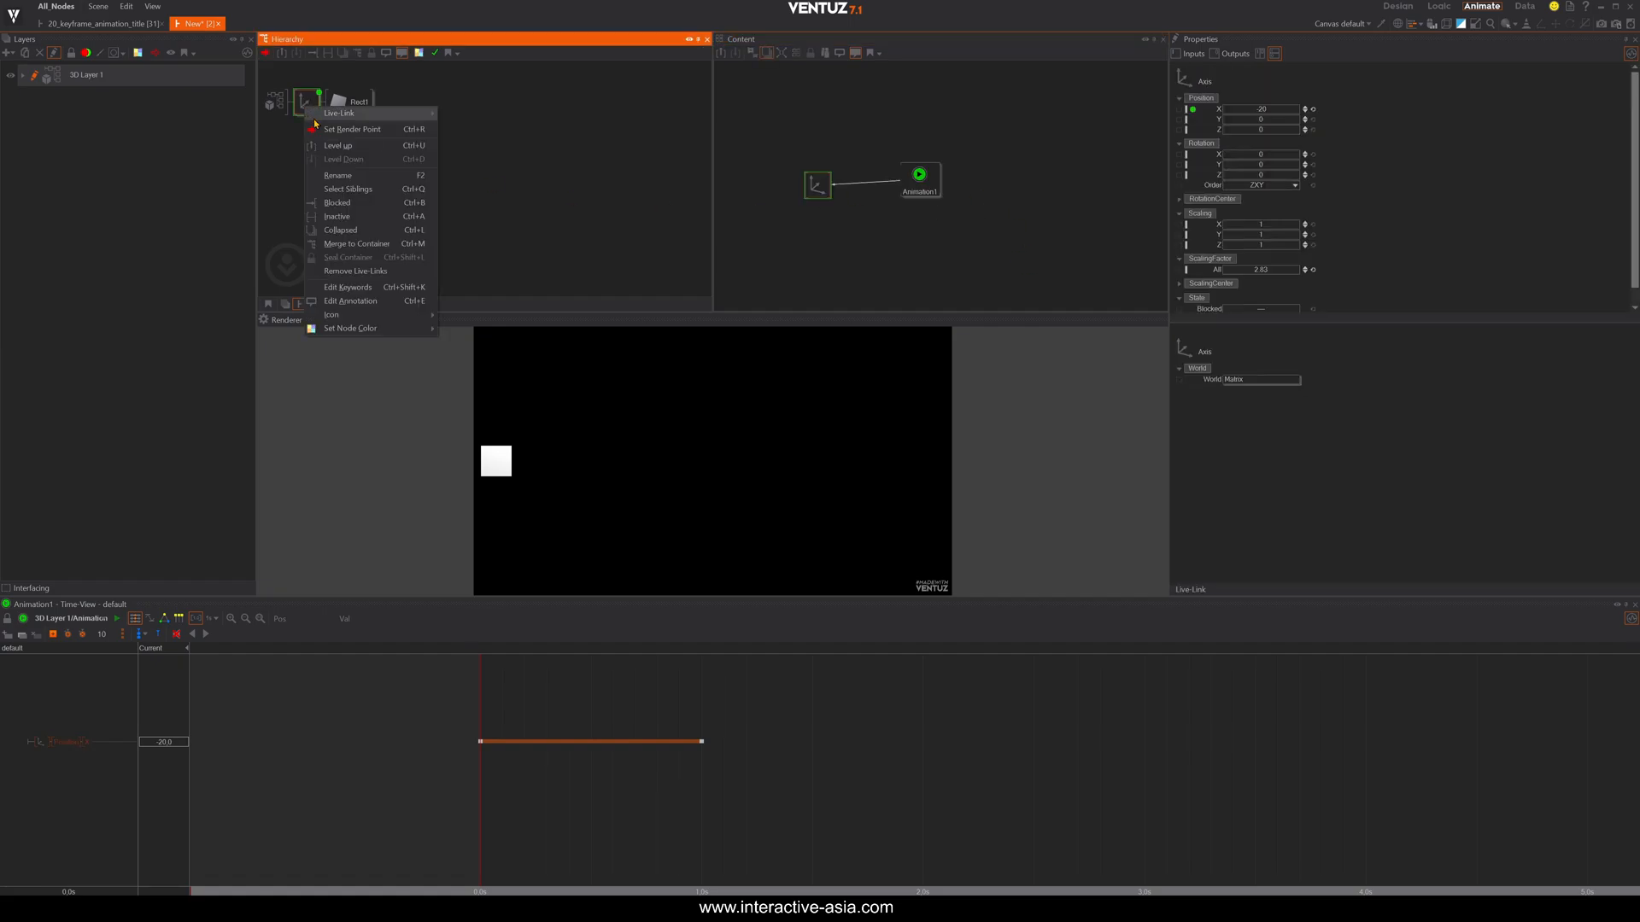
click(344, 244)
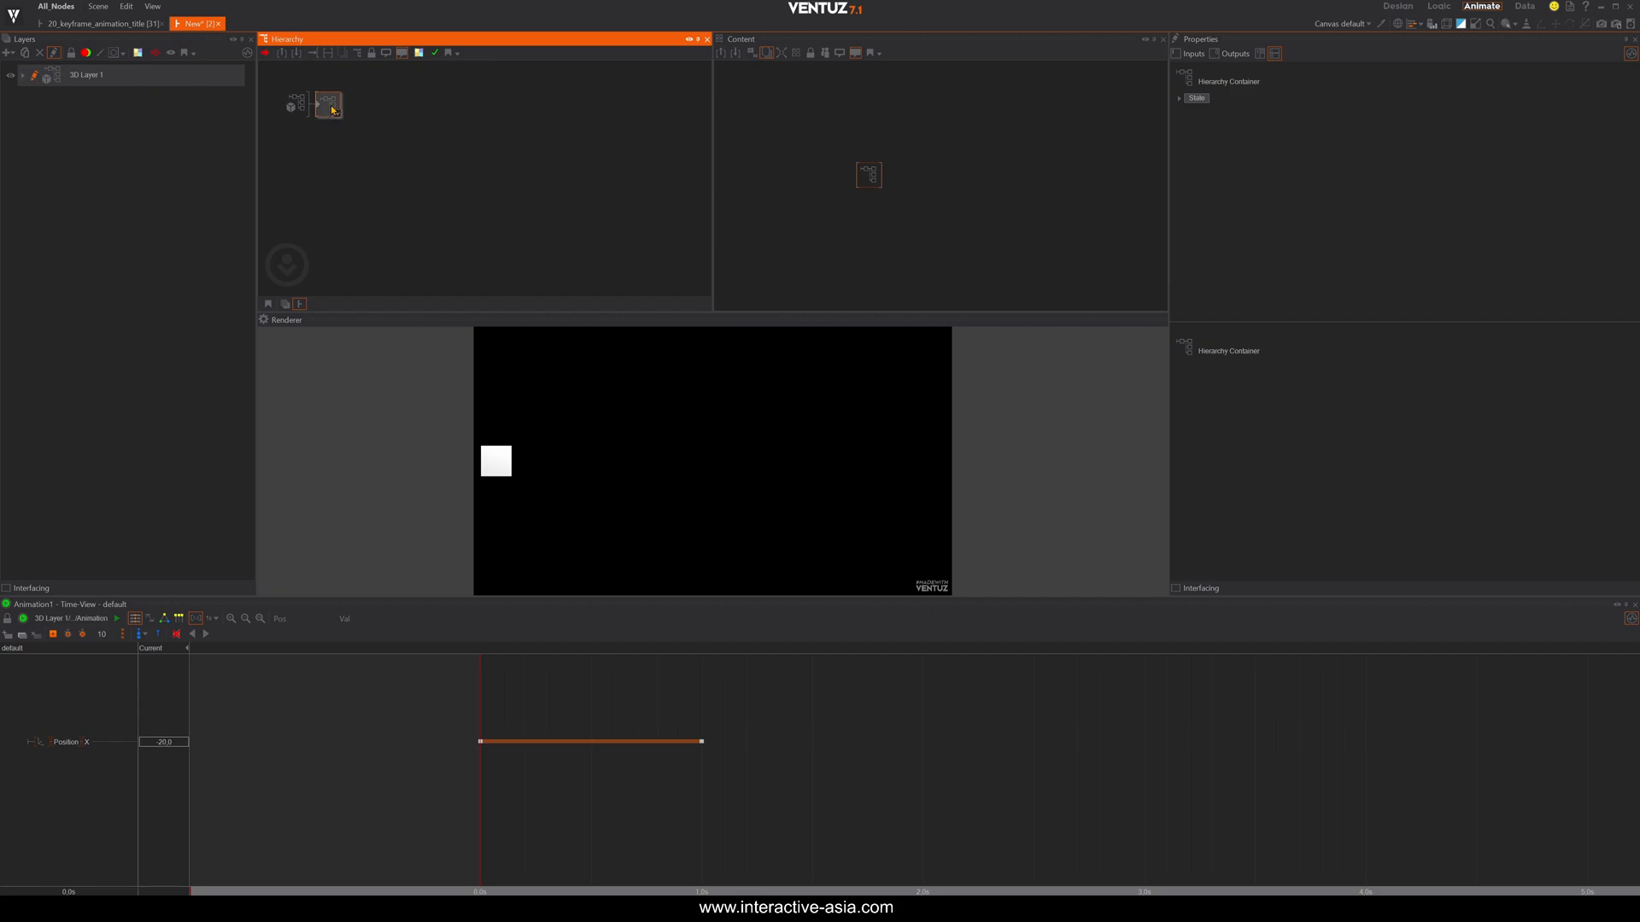
text(01)
key(Return)
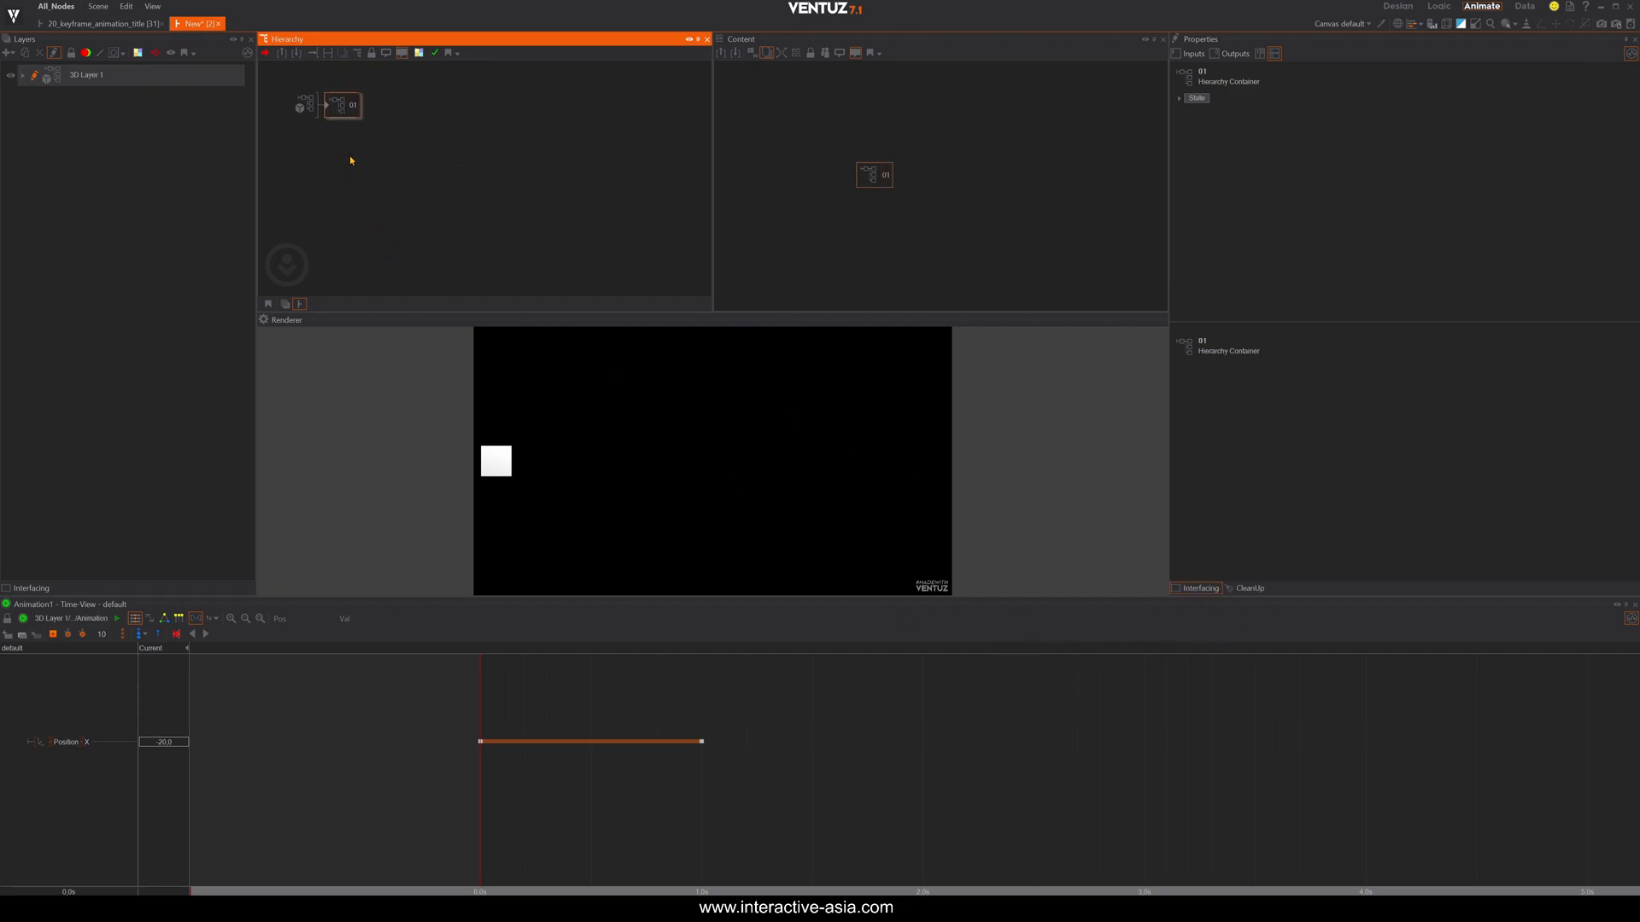
Enter the 01 container and expose the Control property of its Animation1 node.
click(331, 108)
double_click(335, 106)
click(346, 105)
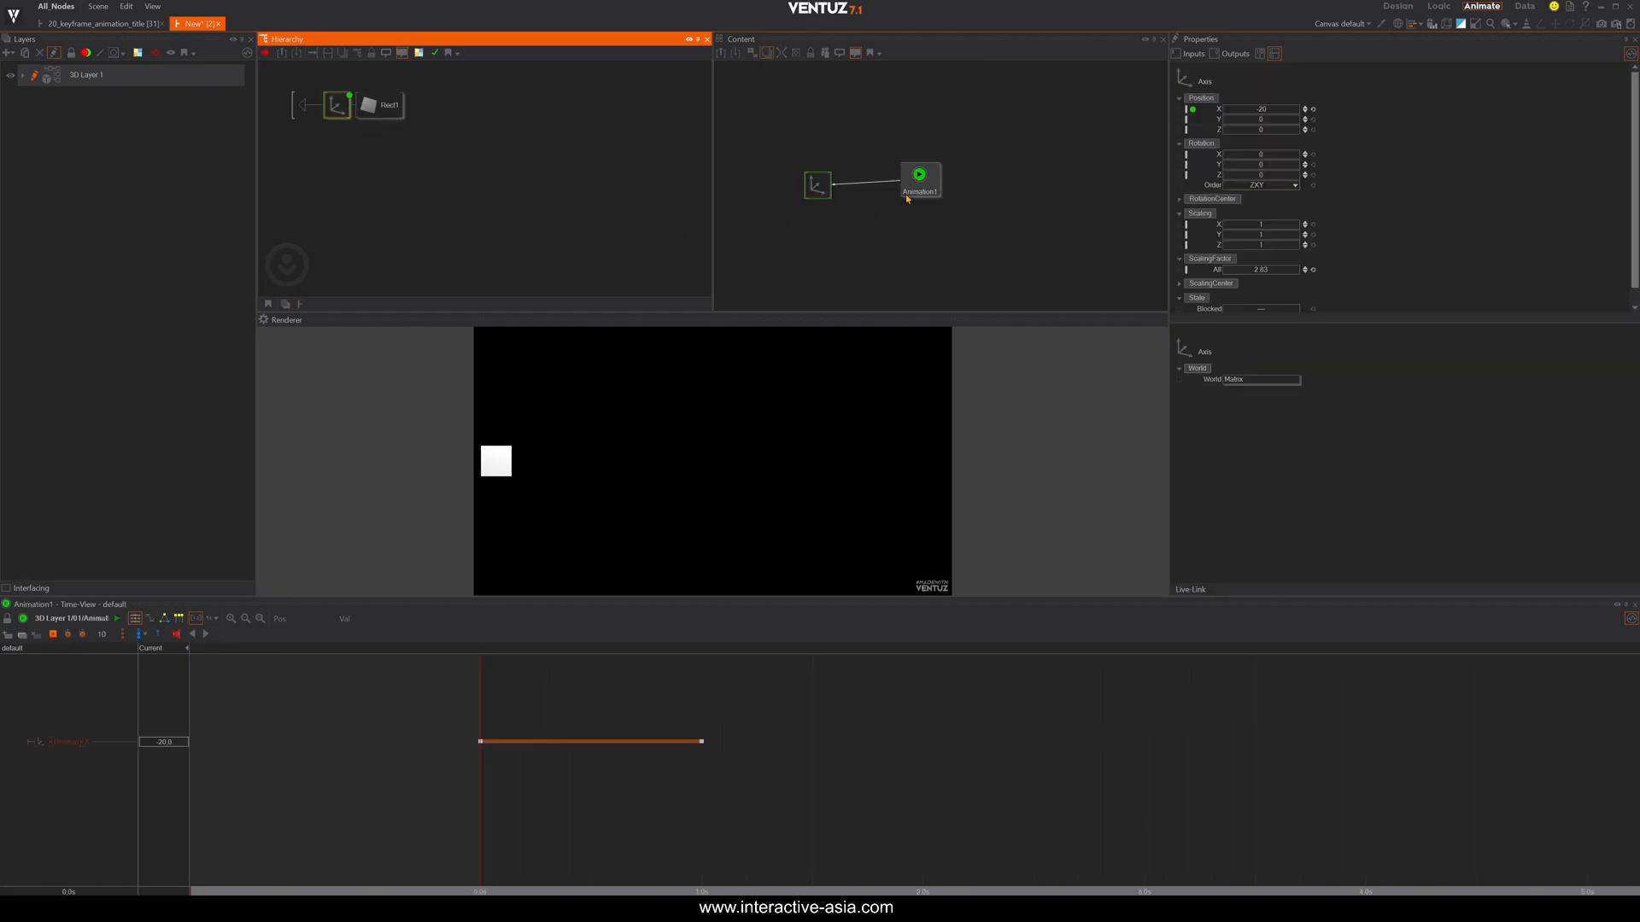
click(914, 181)
click(1180, 109)
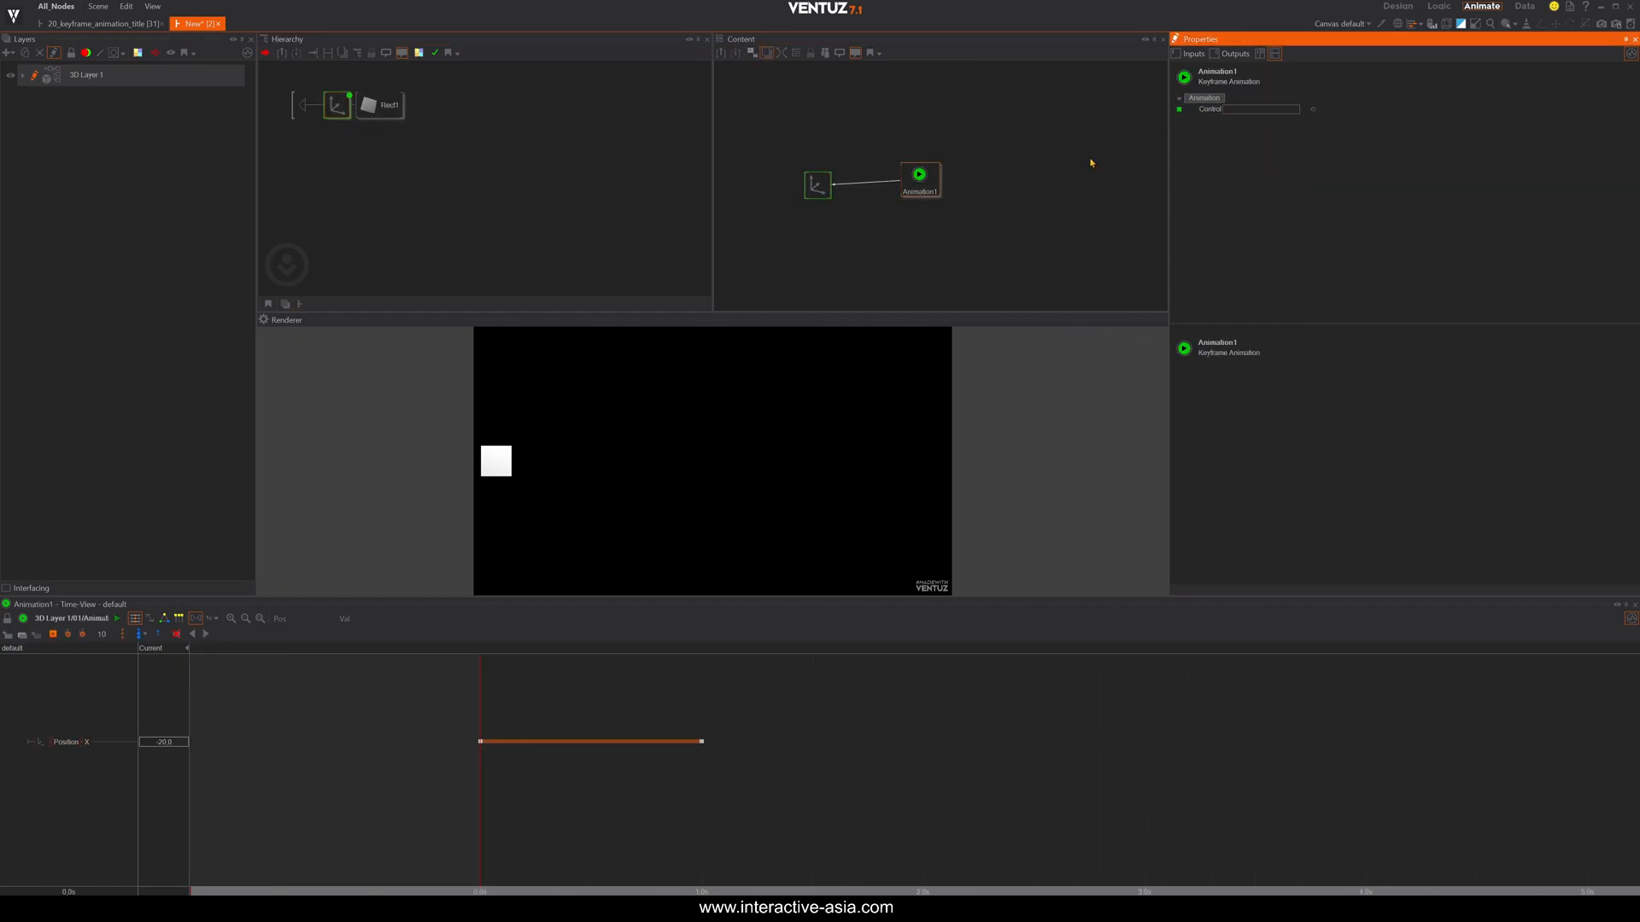
click(362, 182)
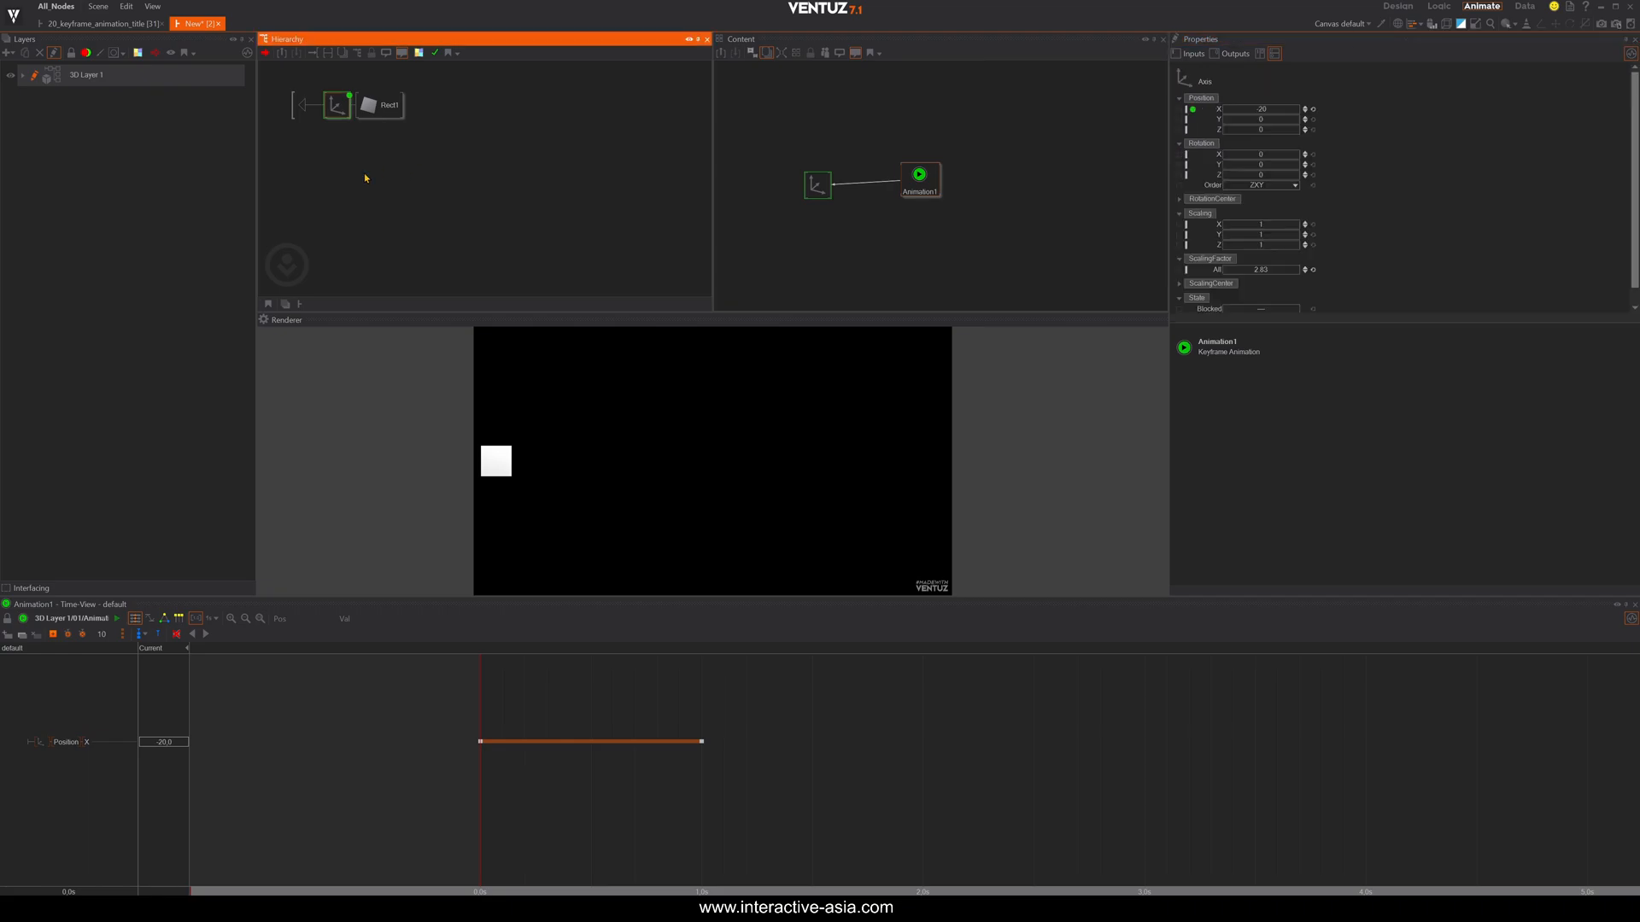
Leave the 01 container and check its exposed Control property from the layer level.
click(299, 108)
double_click(303, 109)
click(394, 175)
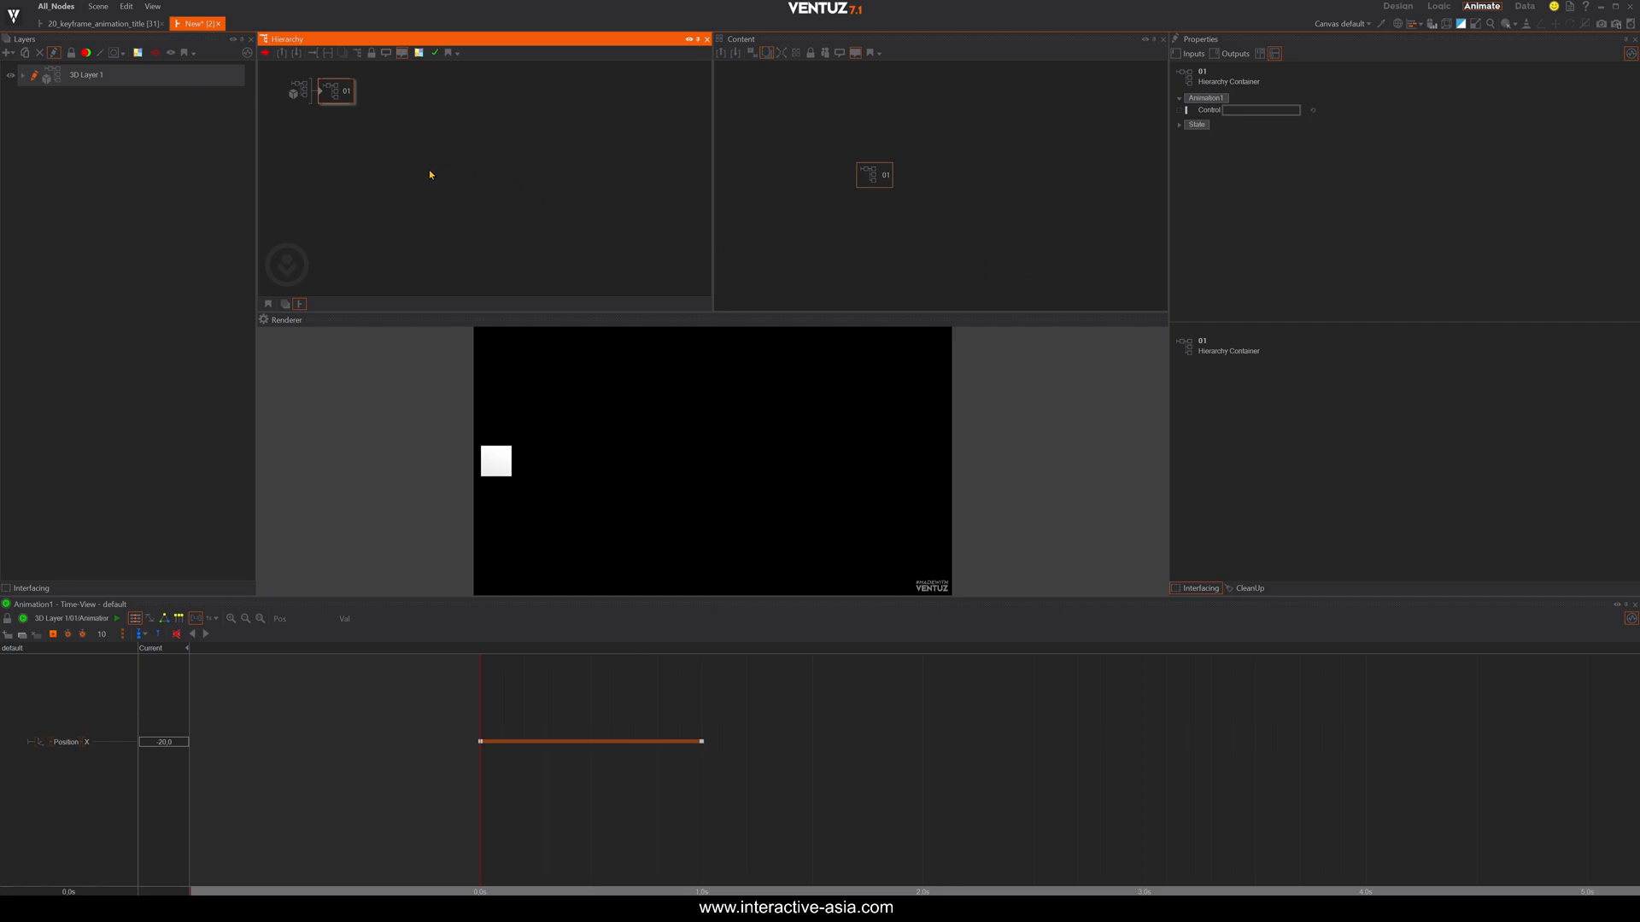
Inside container 01, add states at the first and last keyframes of Animation1 and return to the layer level.
double_click(335, 91)
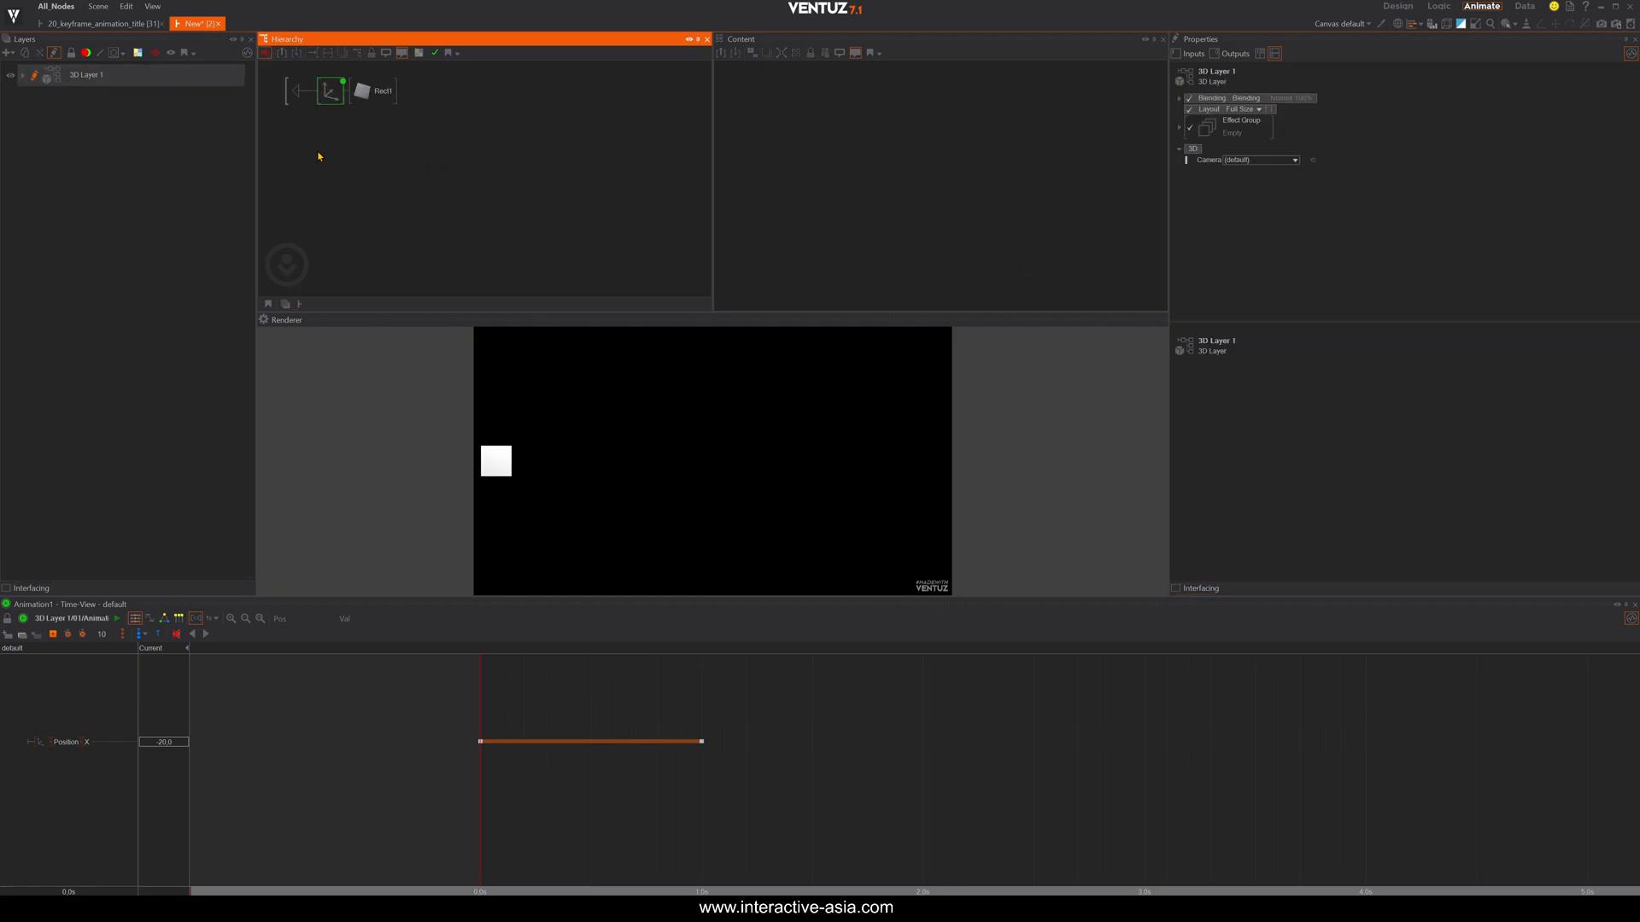
click(339, 106)
click(929, 178)
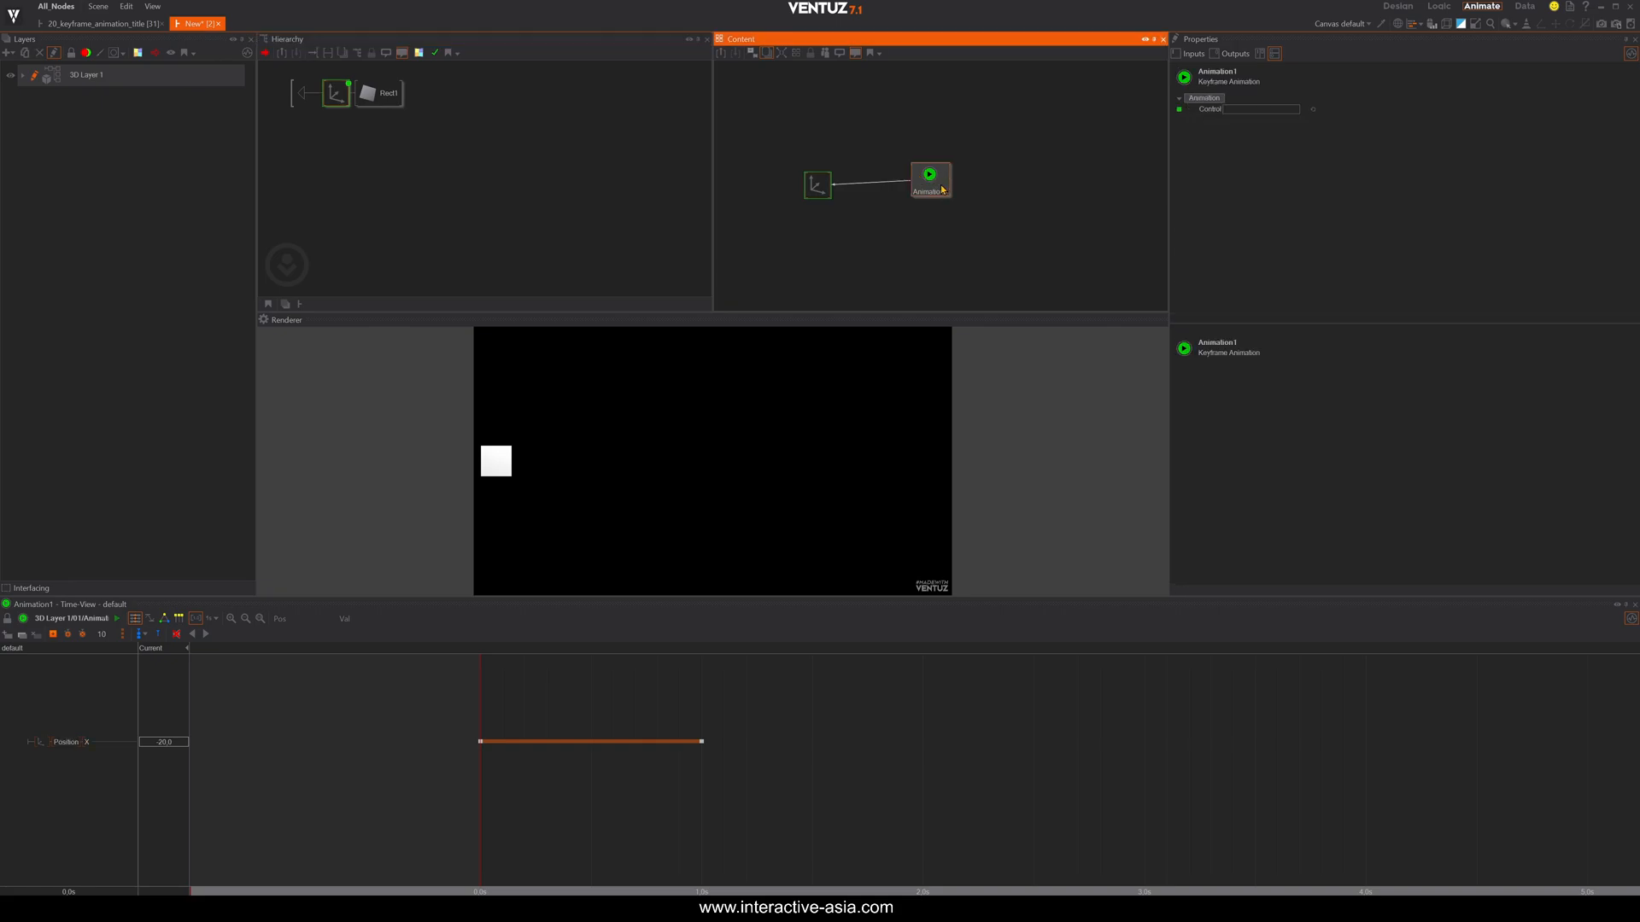
drag(600, 796, 464, 760)
key(s)
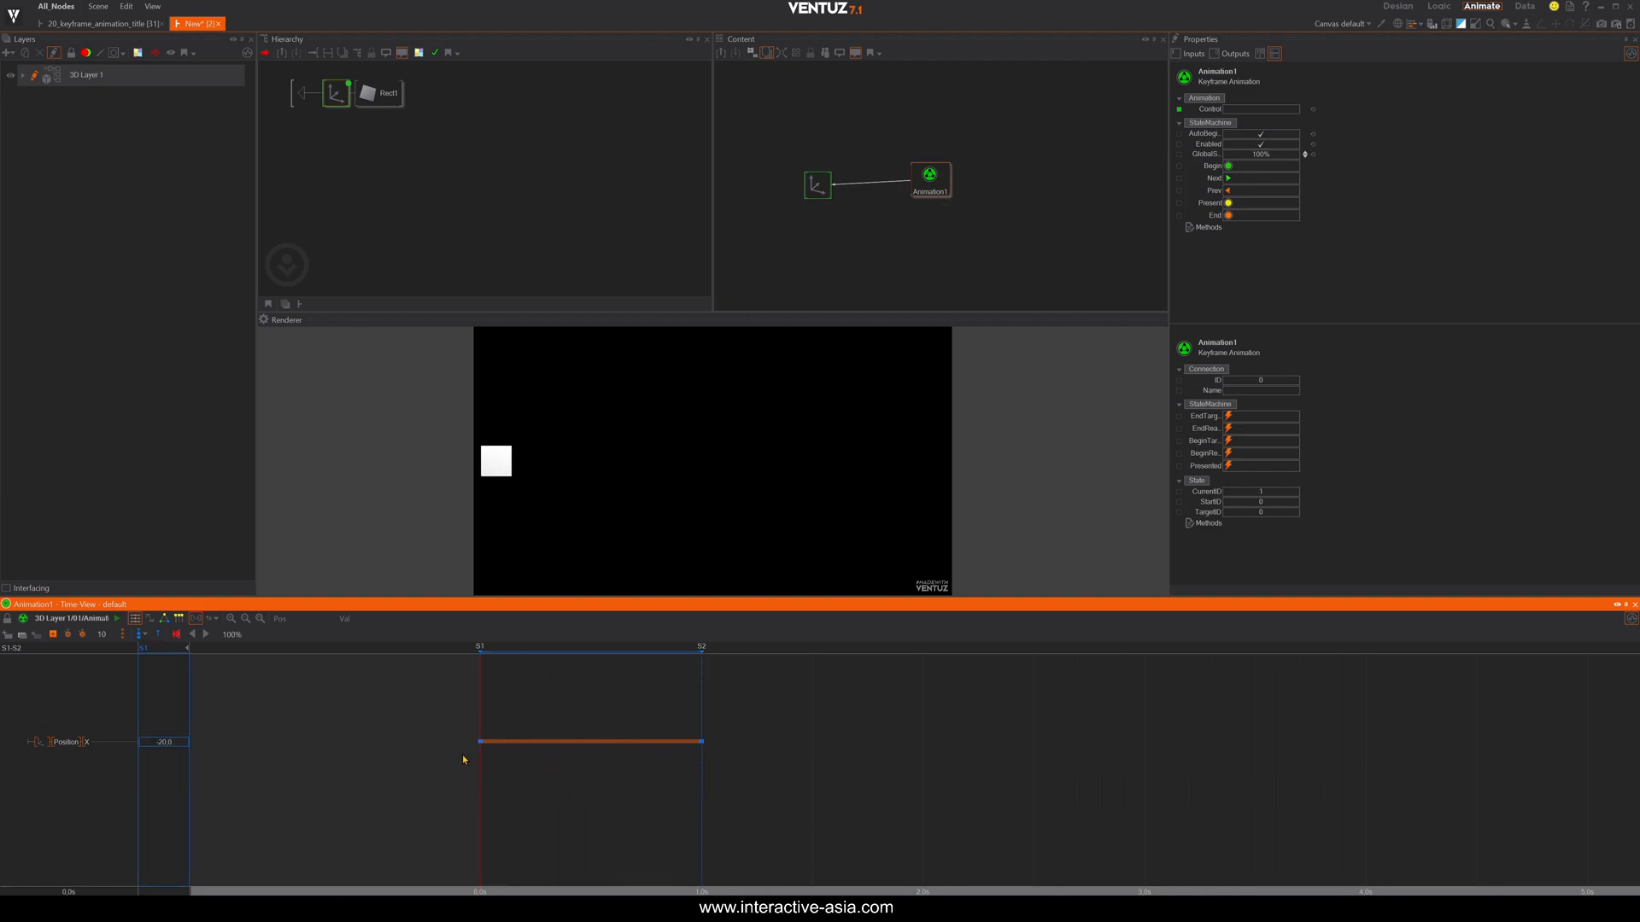
click(929, 178)
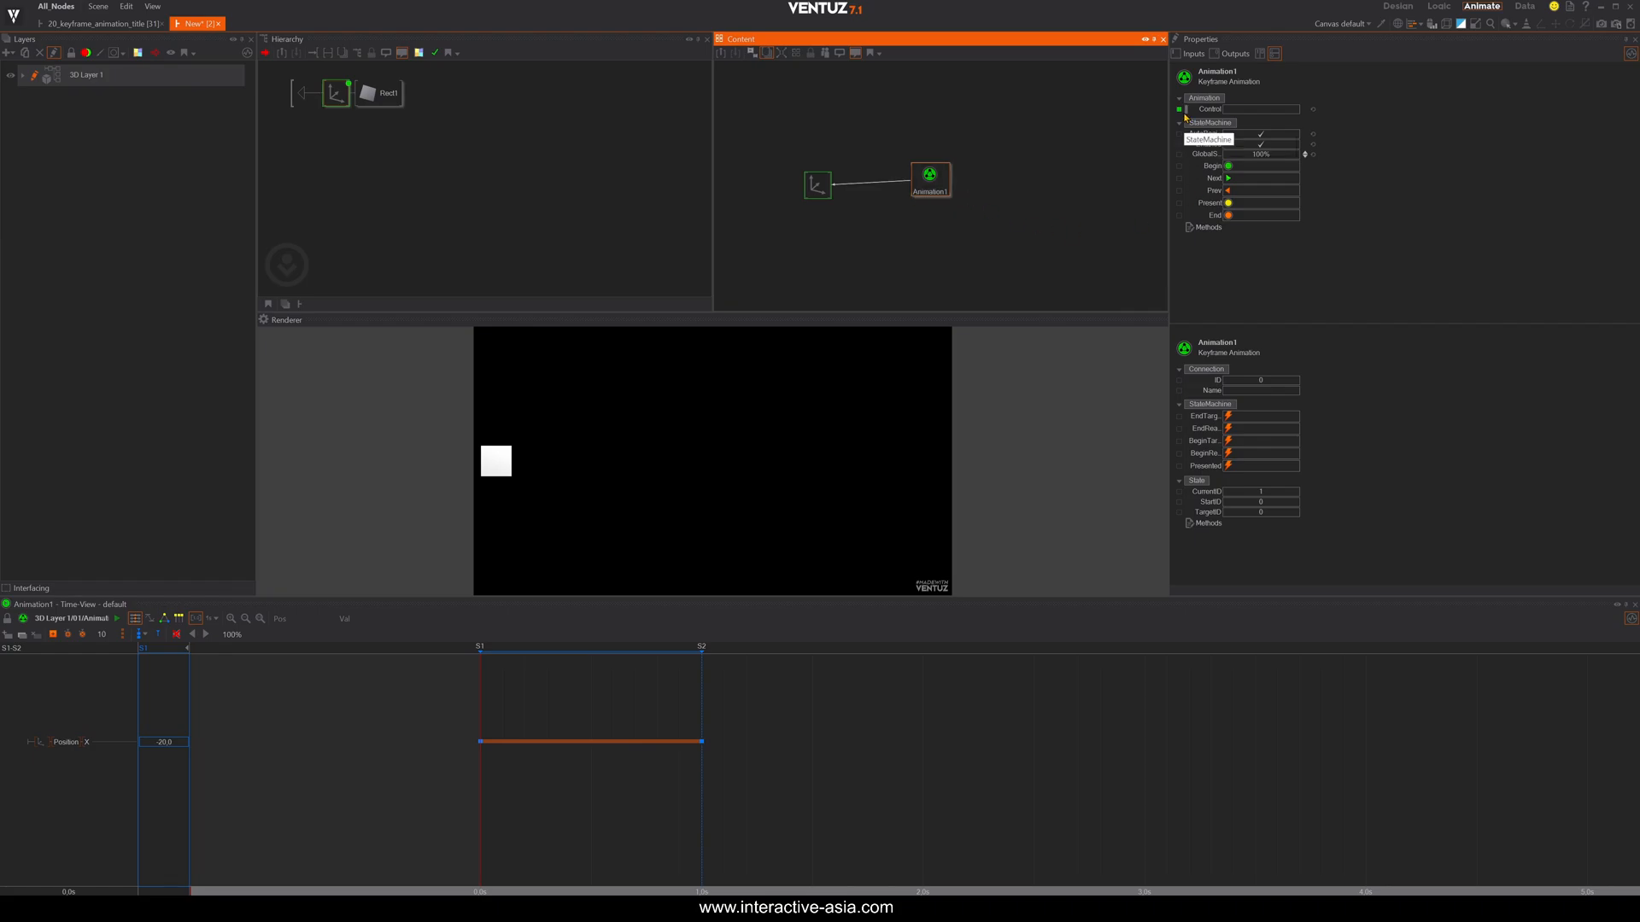
drag(1179, 111, 304, 98)
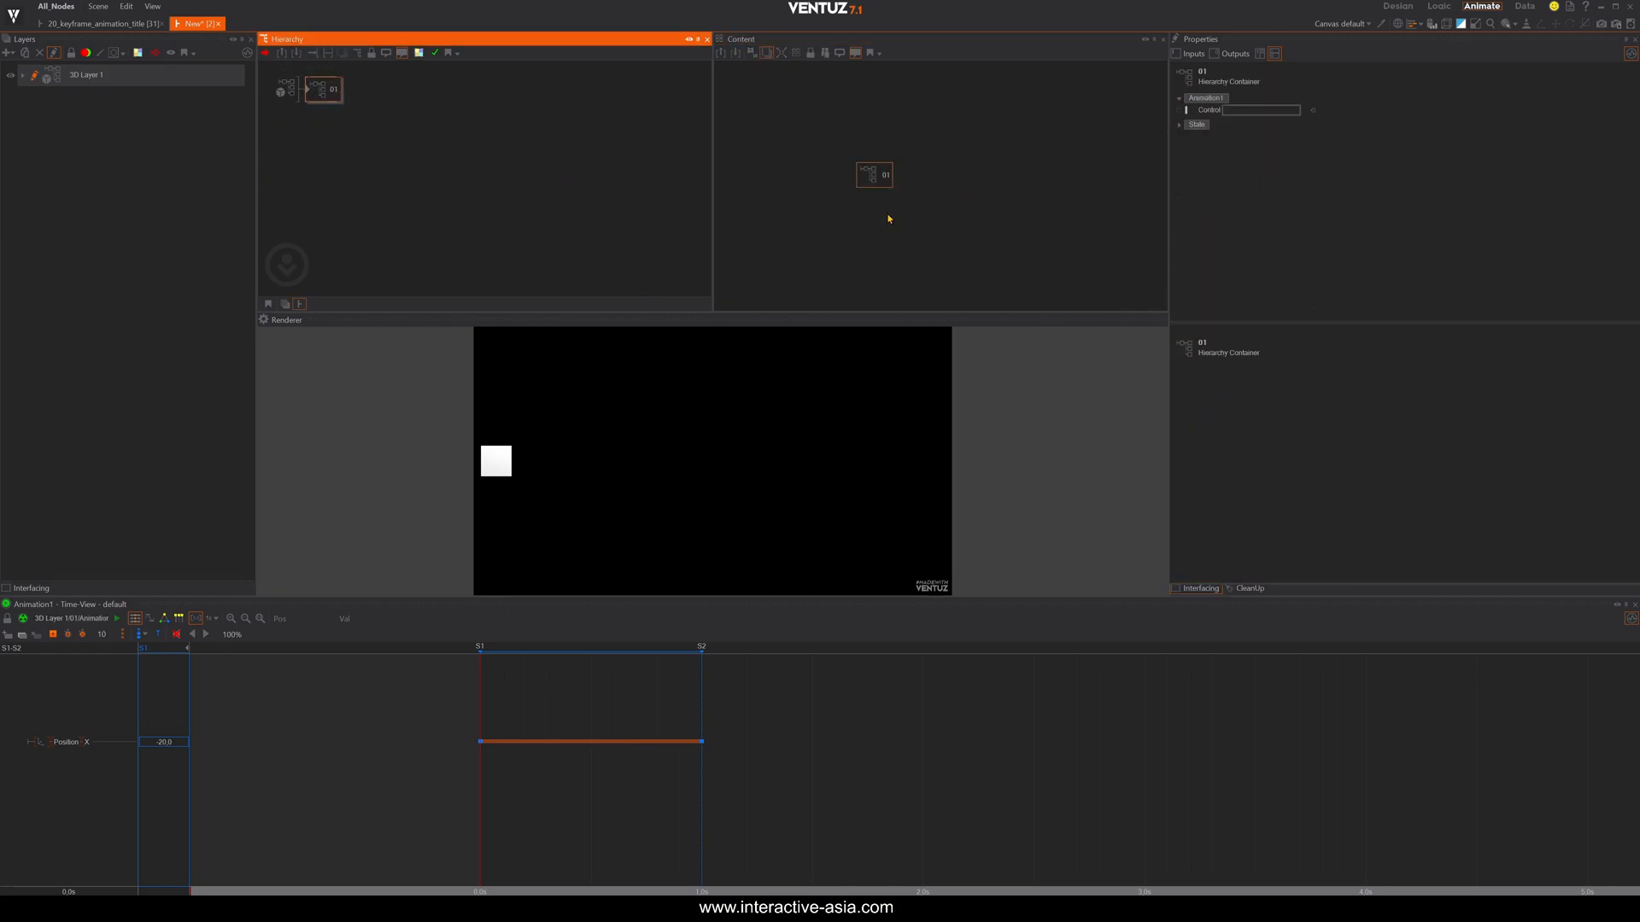
Add a Keyframe Animation node beside the 01 container in the layer's content and name it master.
drag(881, 175, 855, 168)
double_click(945, 183)
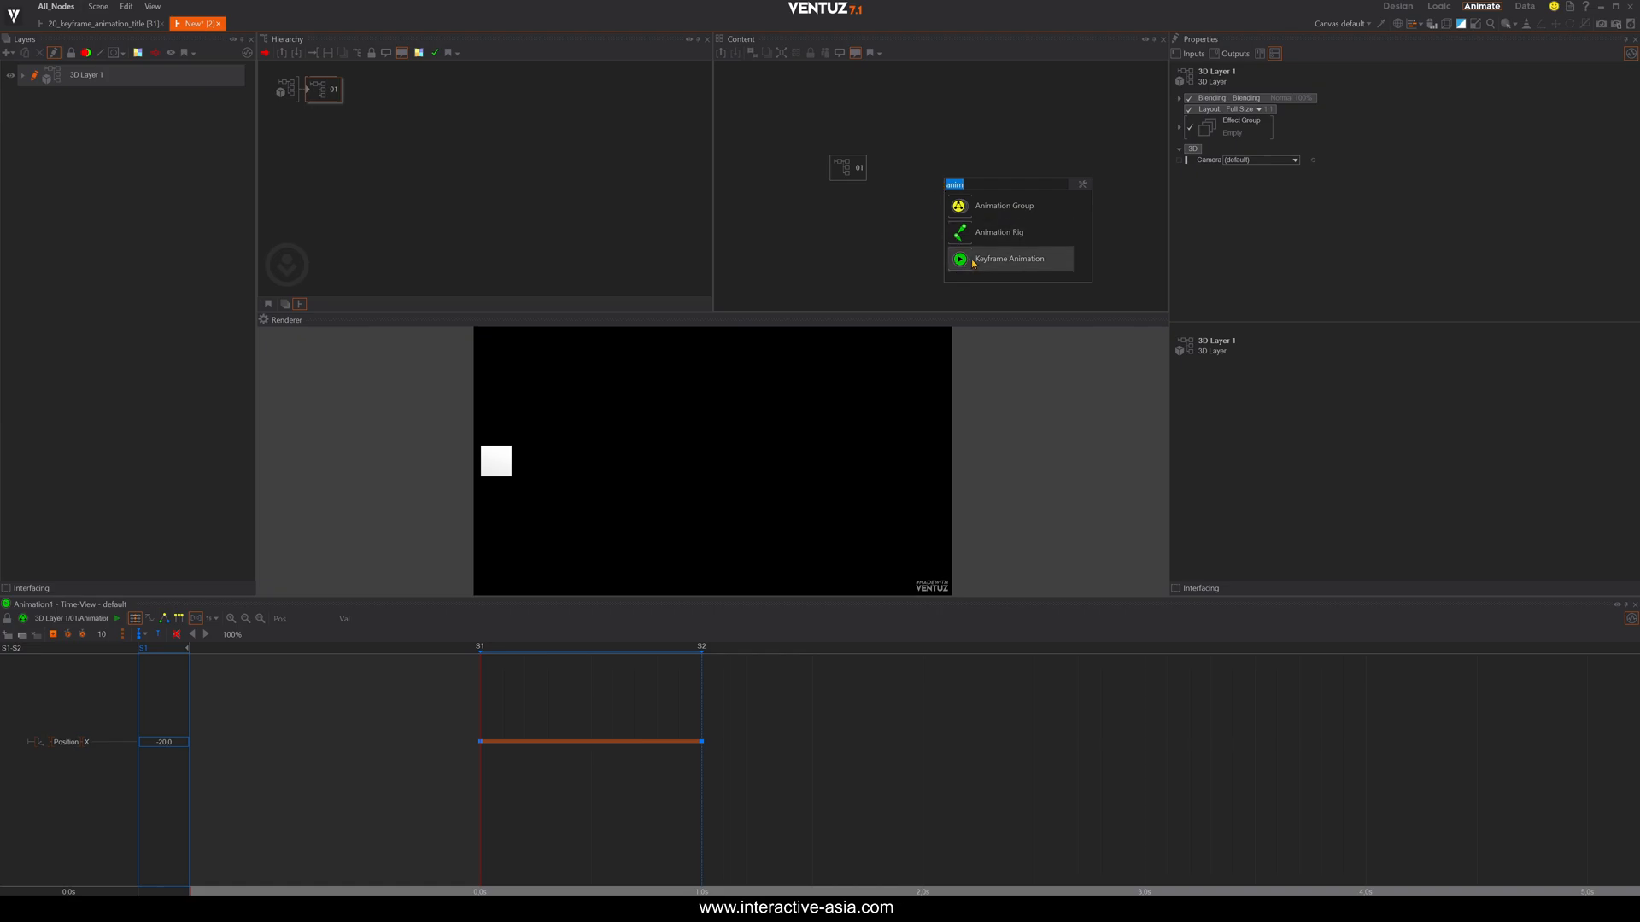
drag(972, 262, 985, 165)
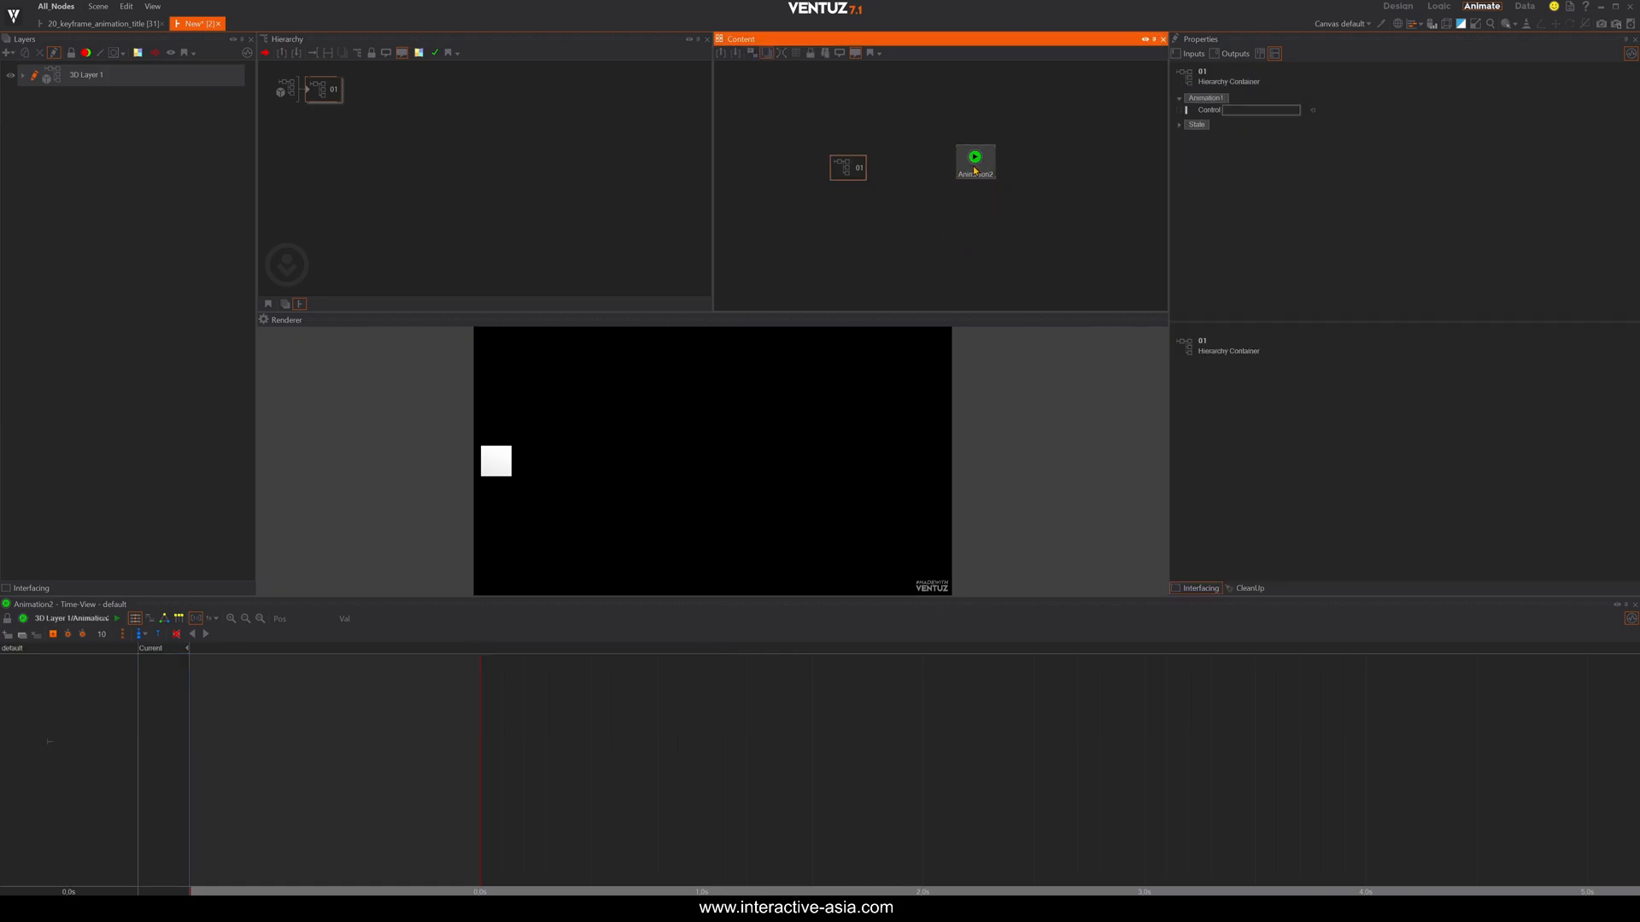
double_click(979, 171)
text(master)
key(Return)
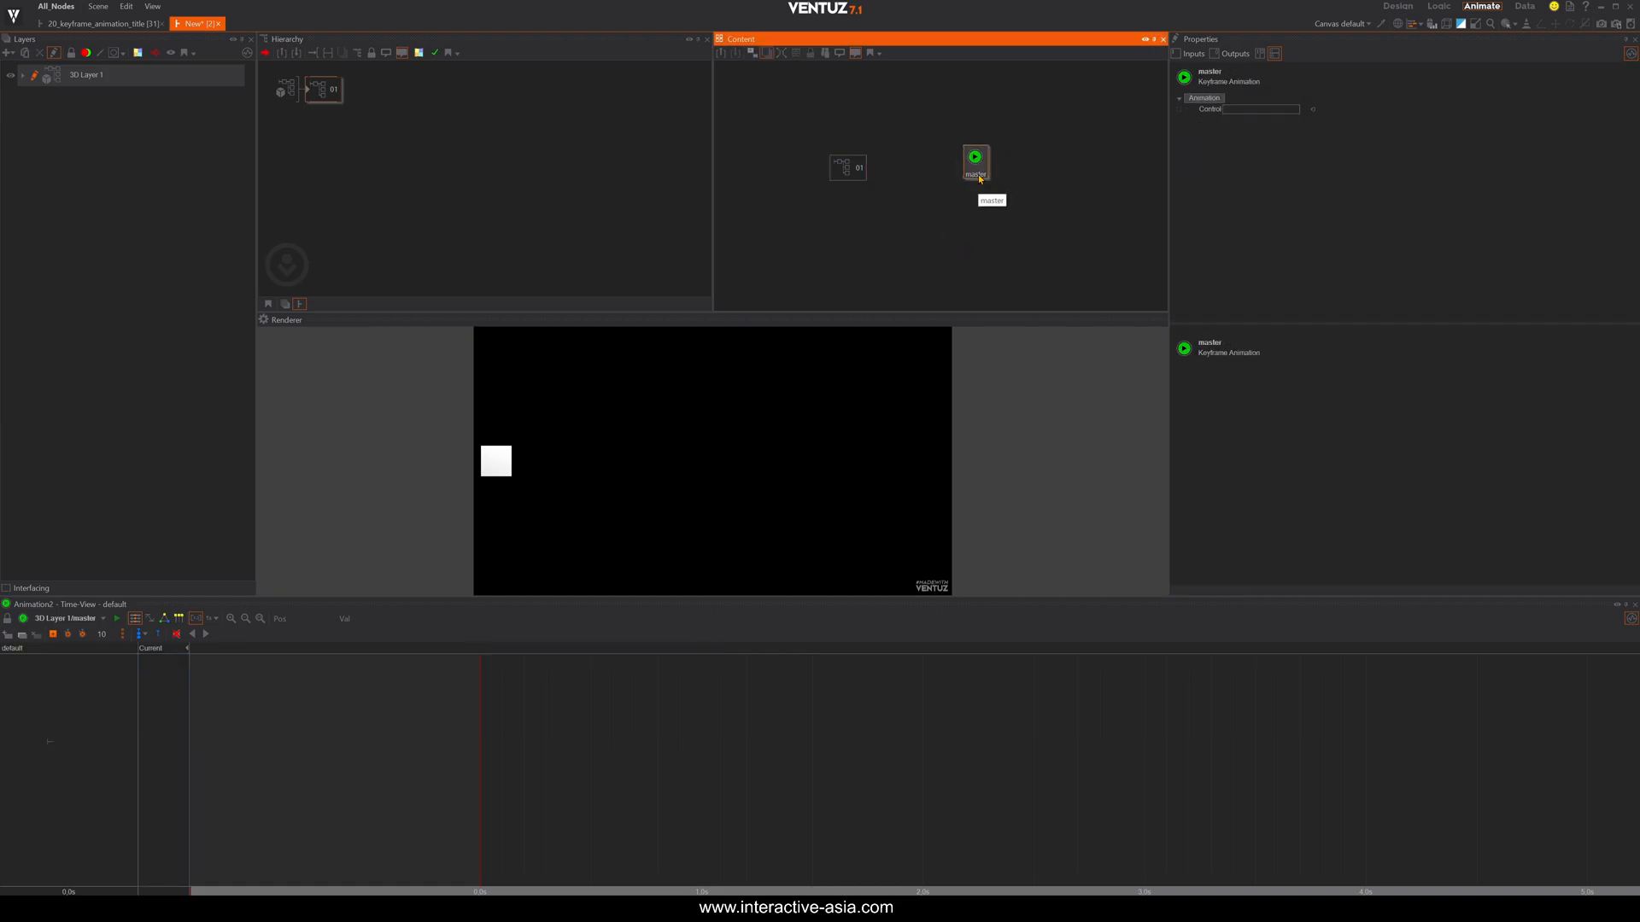
drag(984, 174, 973, 185)
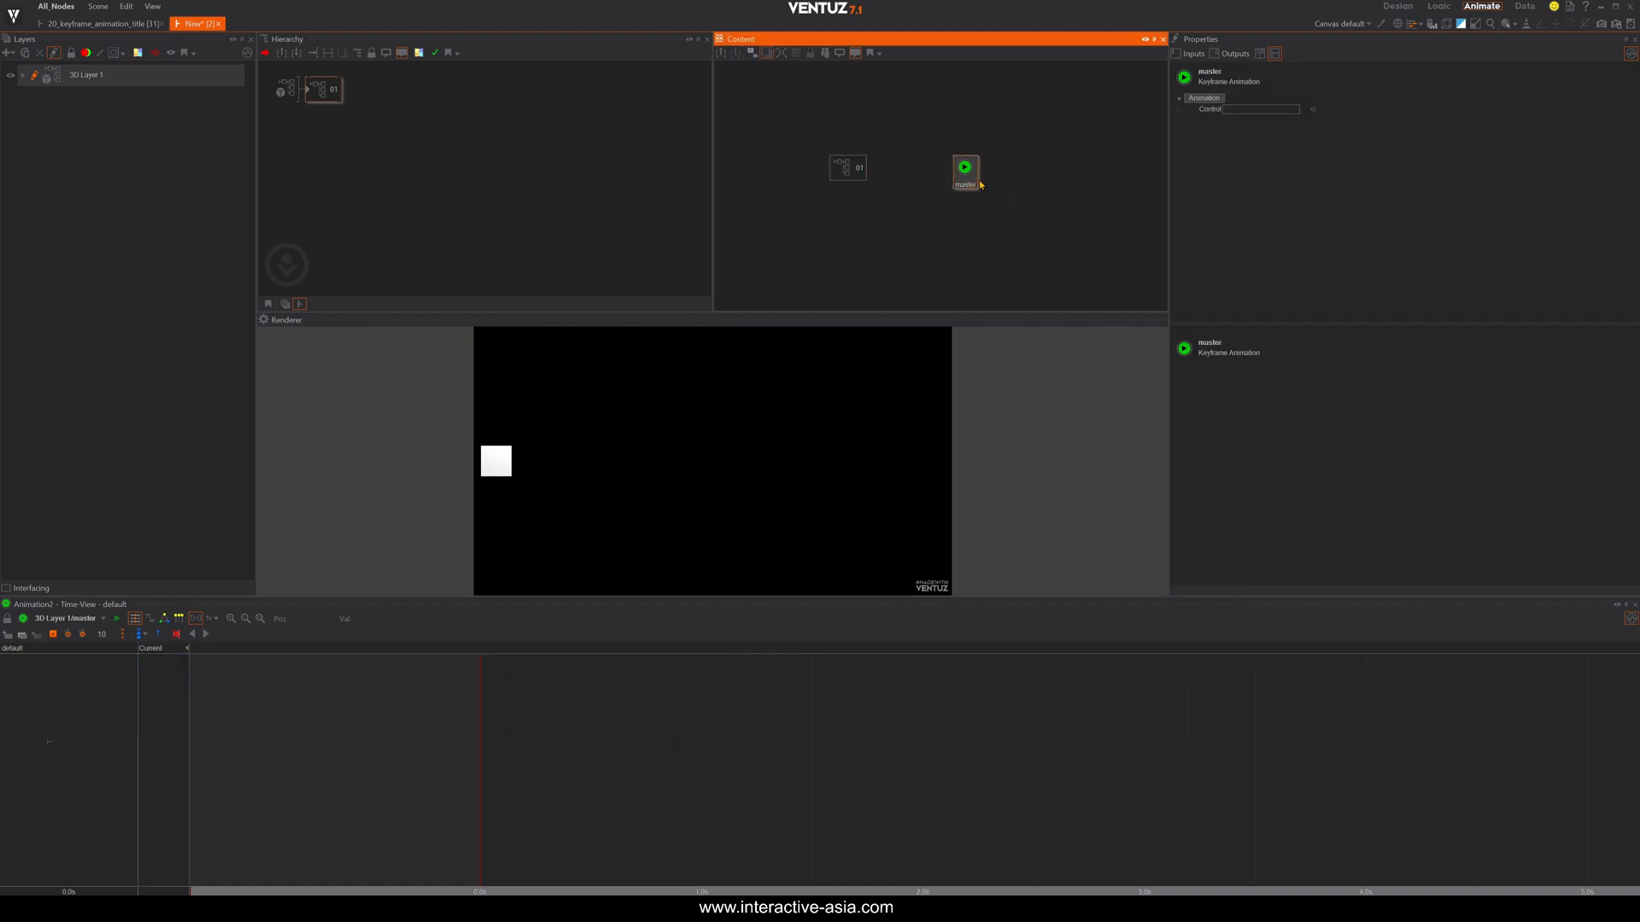
Bind the exposed Control property of container 01 to the master animation and display master's timeline.
click(859, 167)
drag(1207, 109, 964, 166)
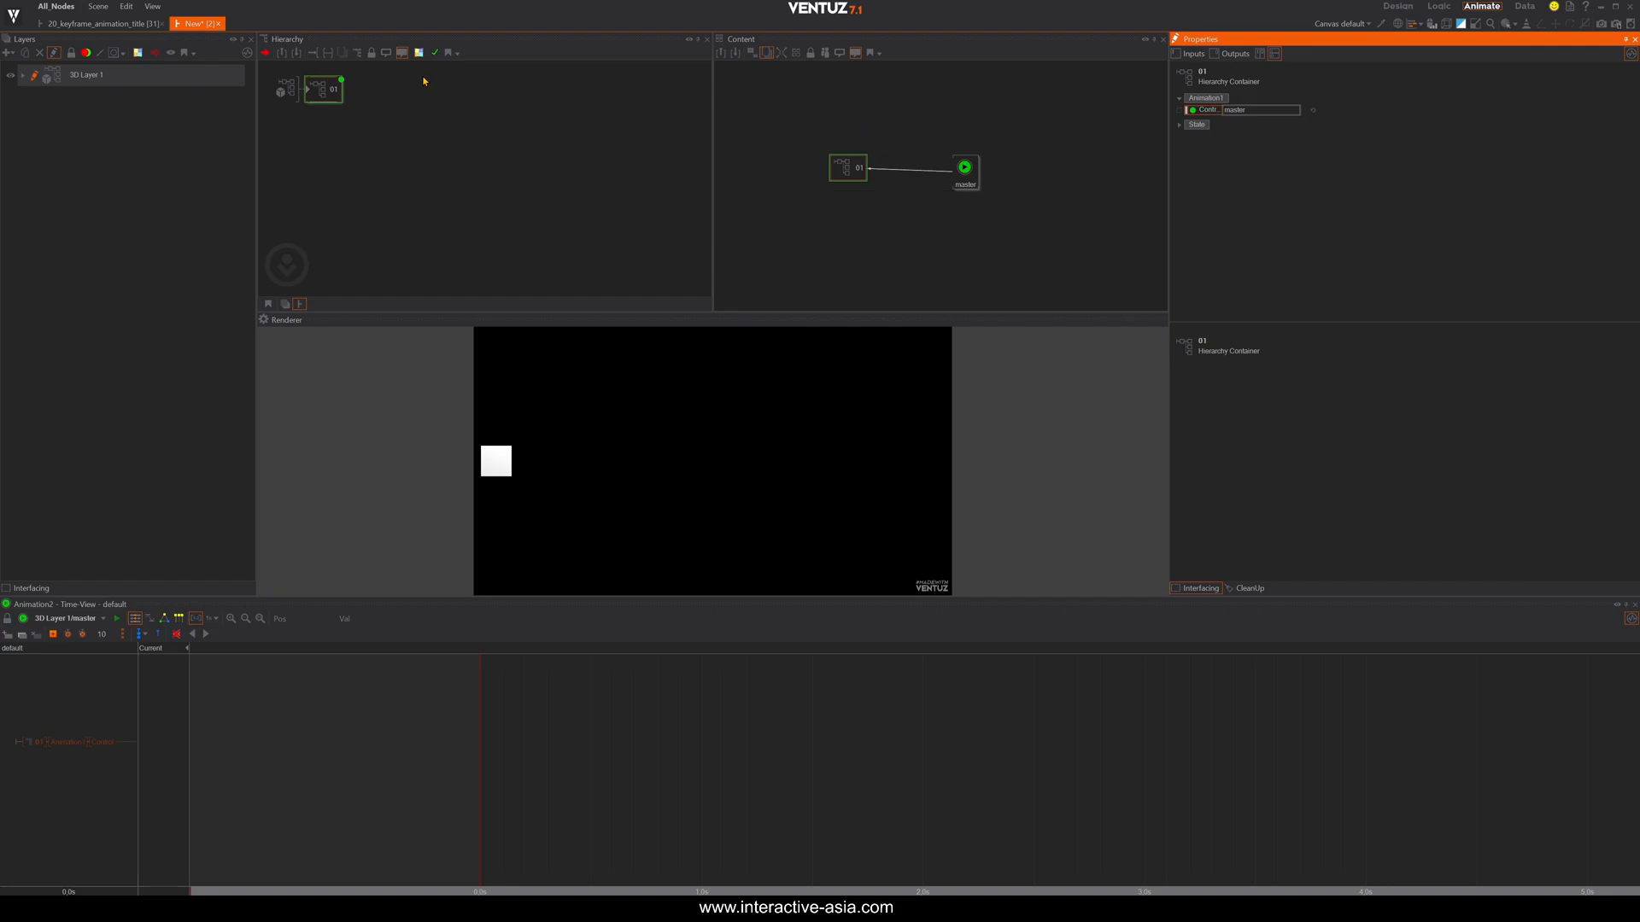
click(964, 168)
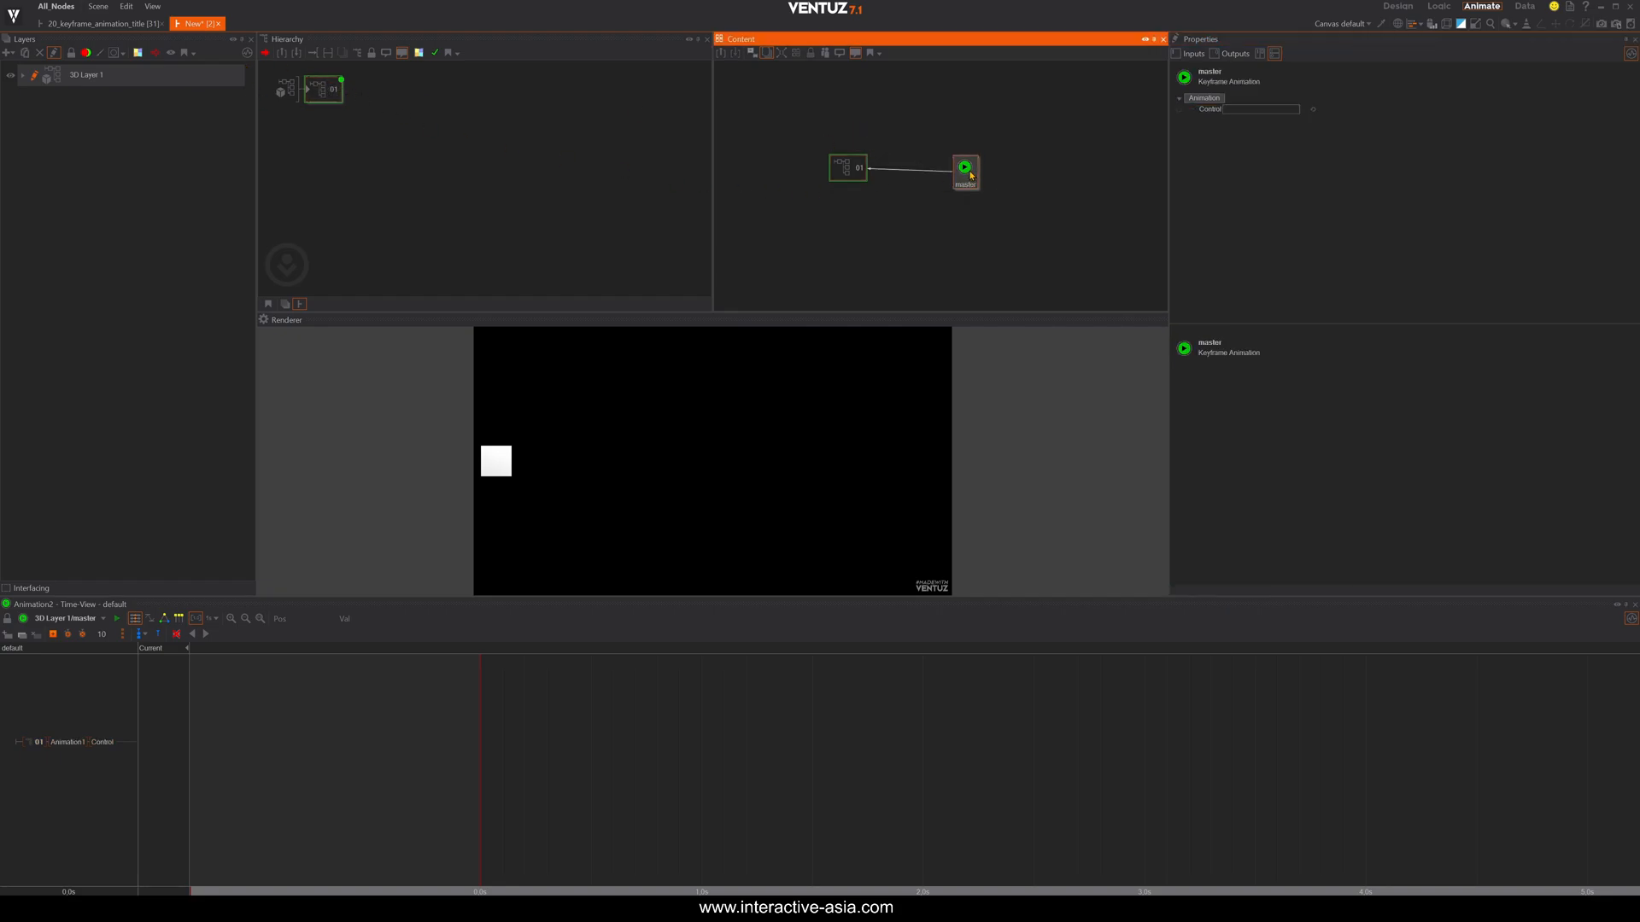
middle_drag(534, 756, 520, 794)
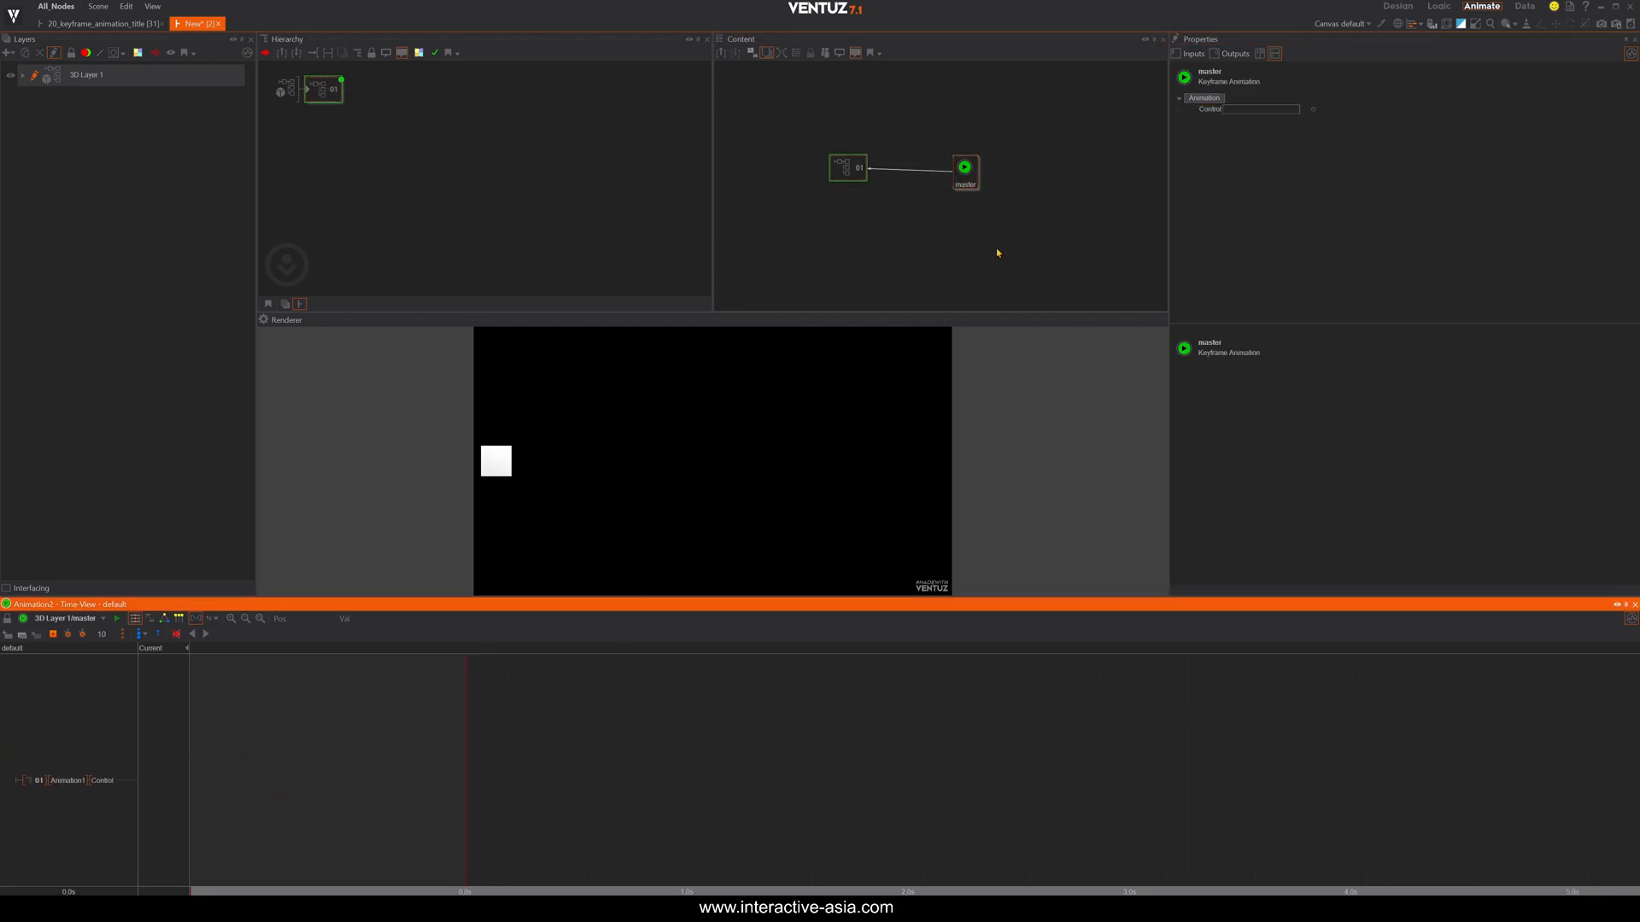
Add Control keyframes for container 01 at 0 and 1 second in the master timeline, using state S1.
click(966, 174)
middle_drag(63, 778, 62, 706)
key(space)
click(183, 709)
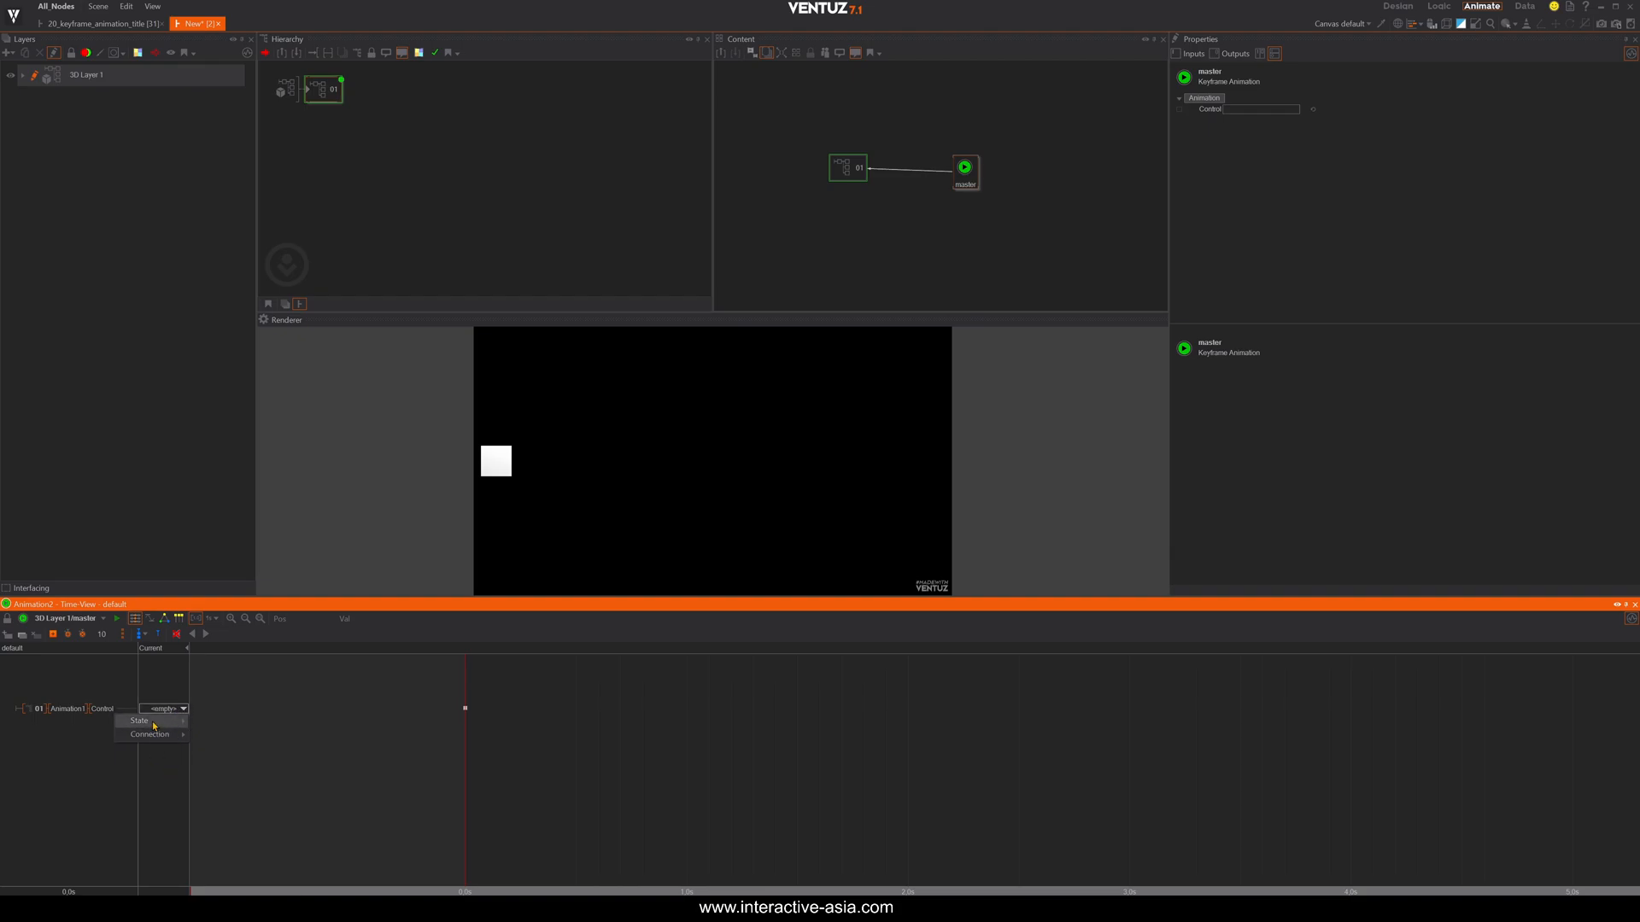
mouse_move(166, 740)
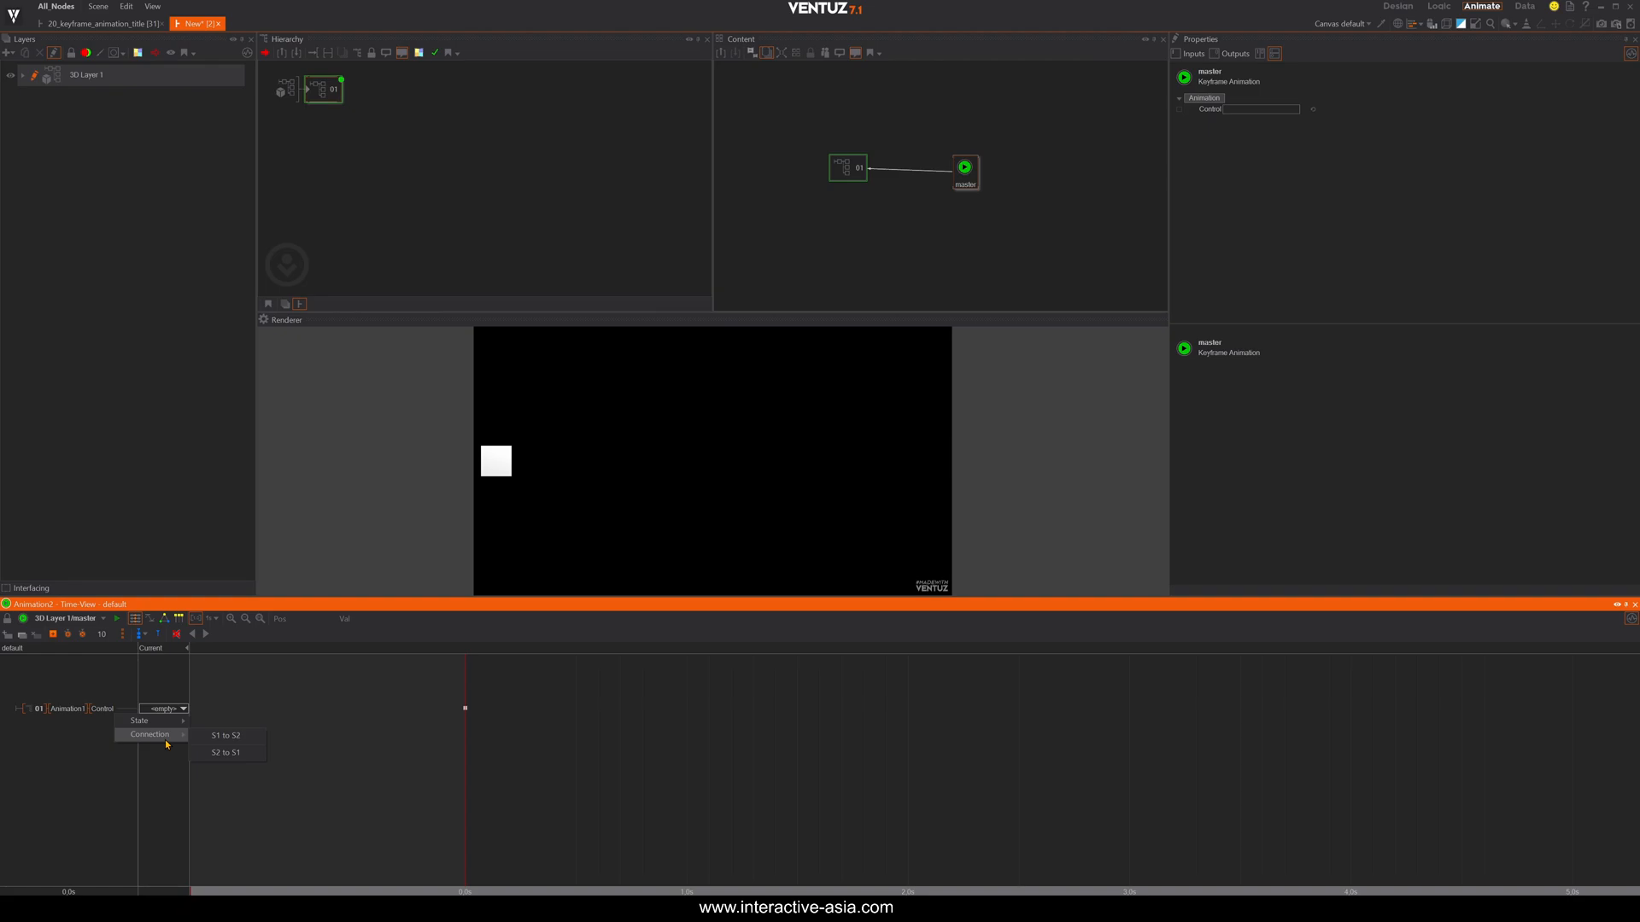
click(419, 760)
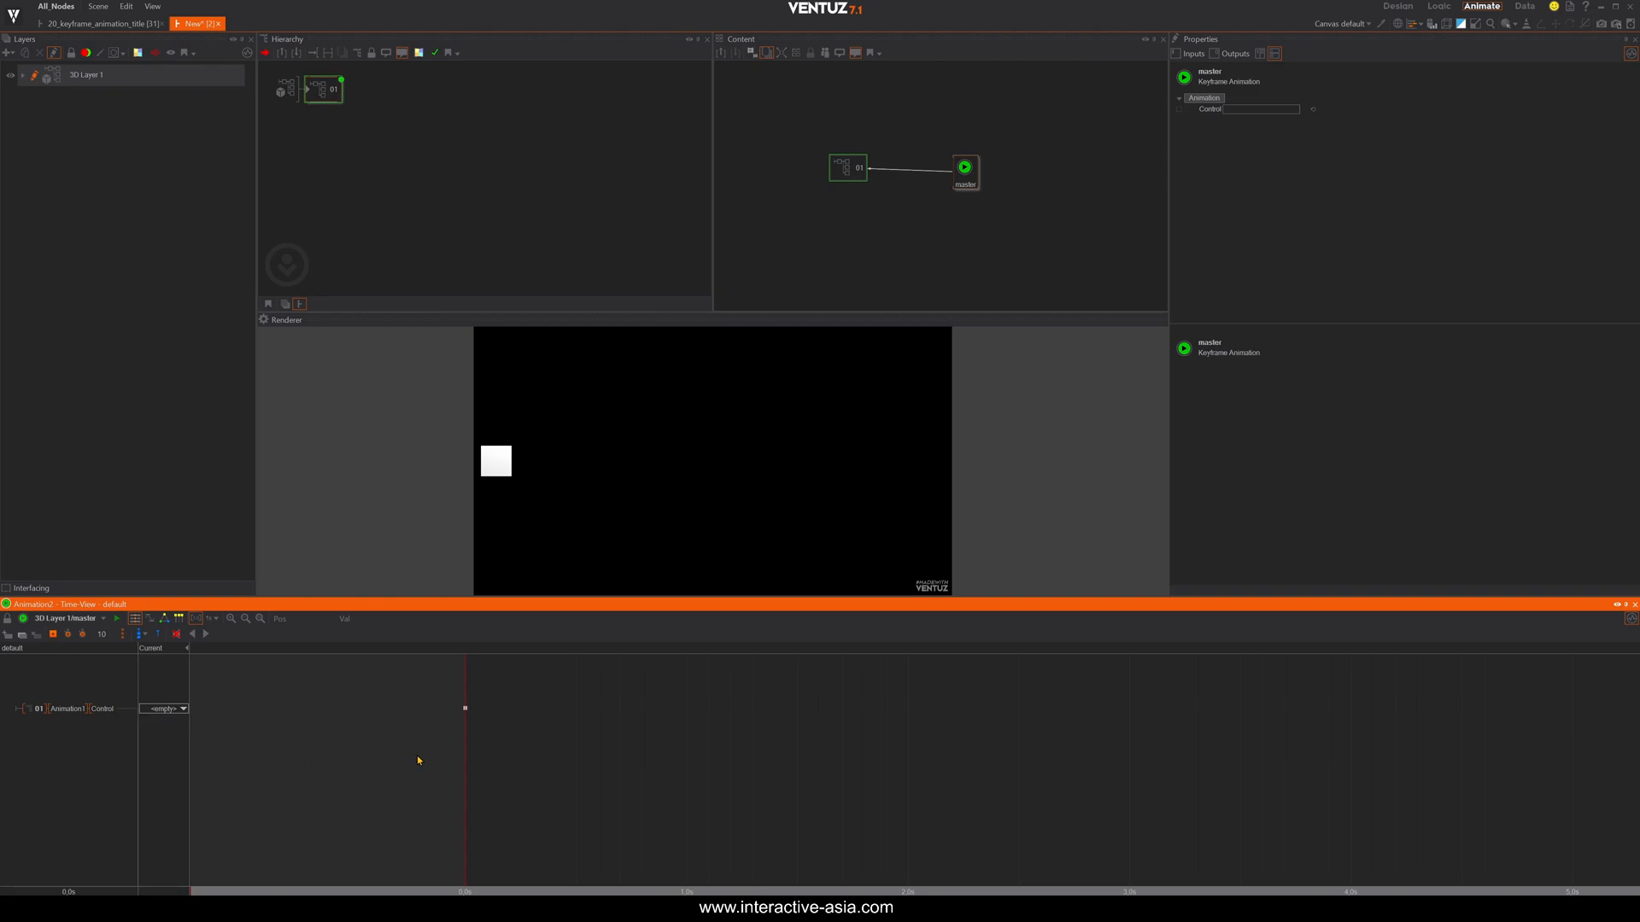
drag(478, 757, 532, 783)
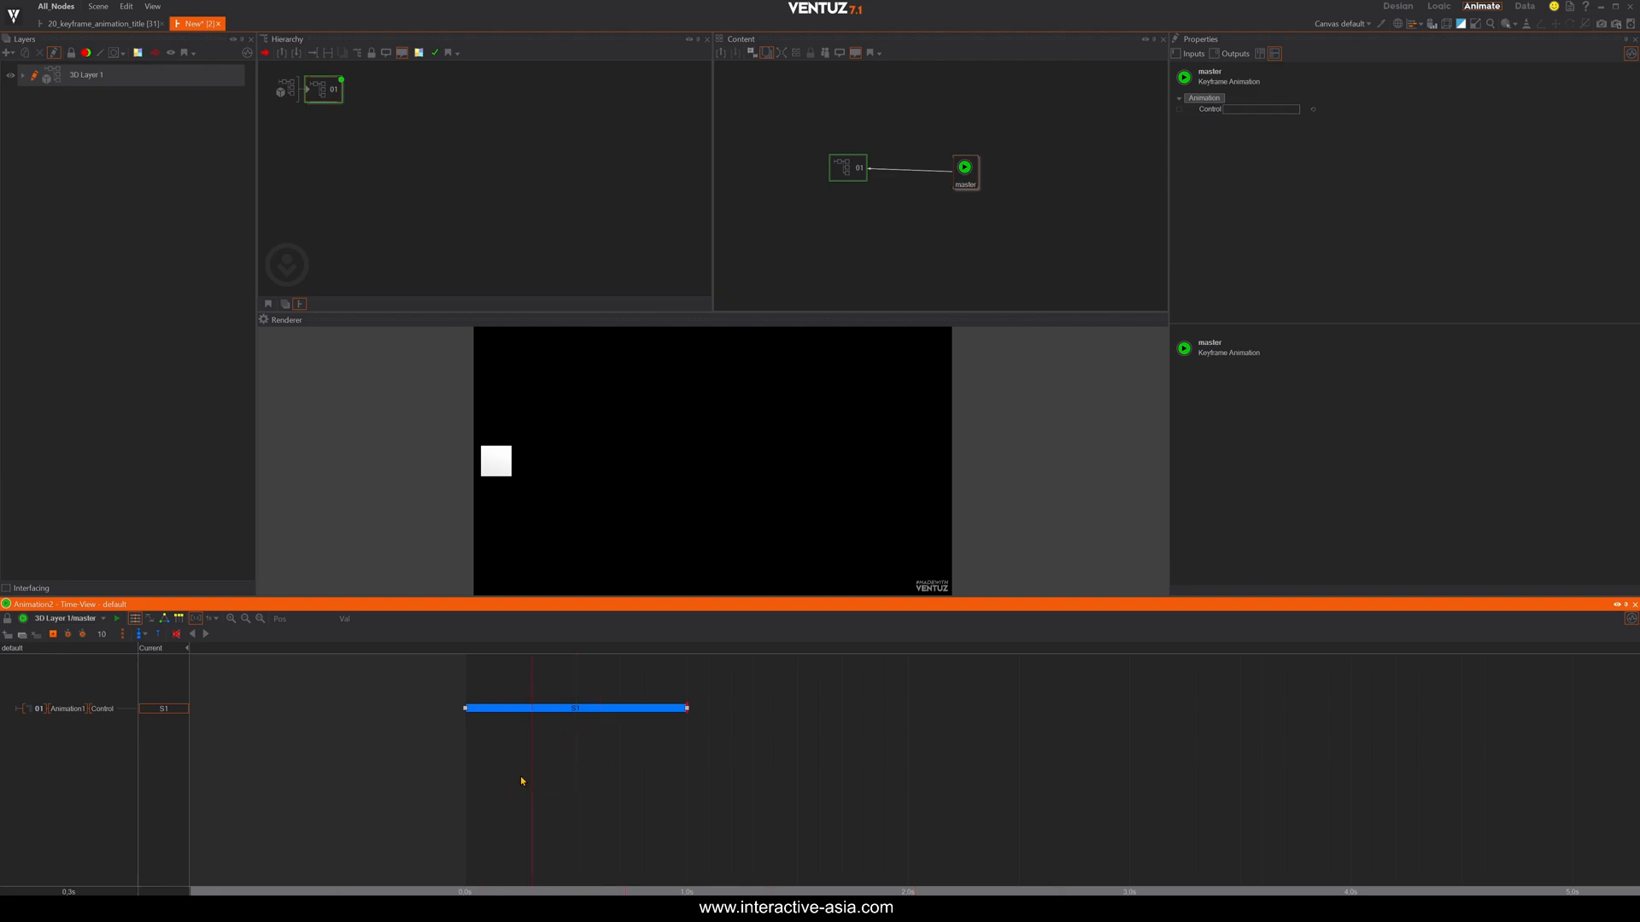
drag(541, 773, 466, 742)
Change the first Control keyframe of container 01 to the S1 to S2 connection.
click(465, 708)
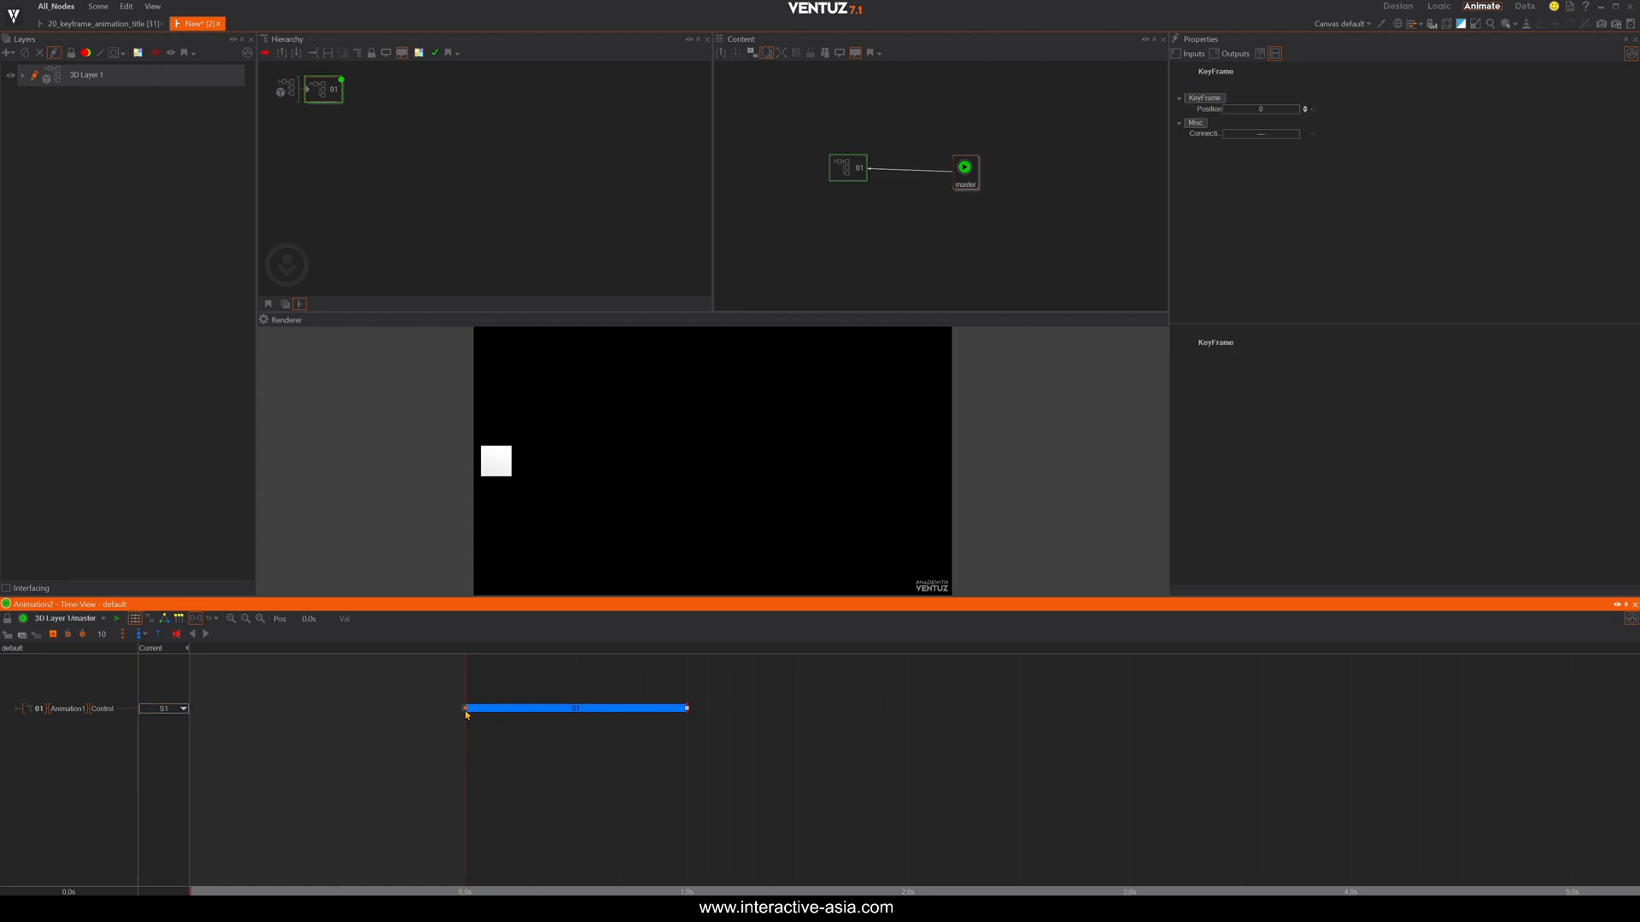
right_click(465, 711)
mouse_move(445, 731)
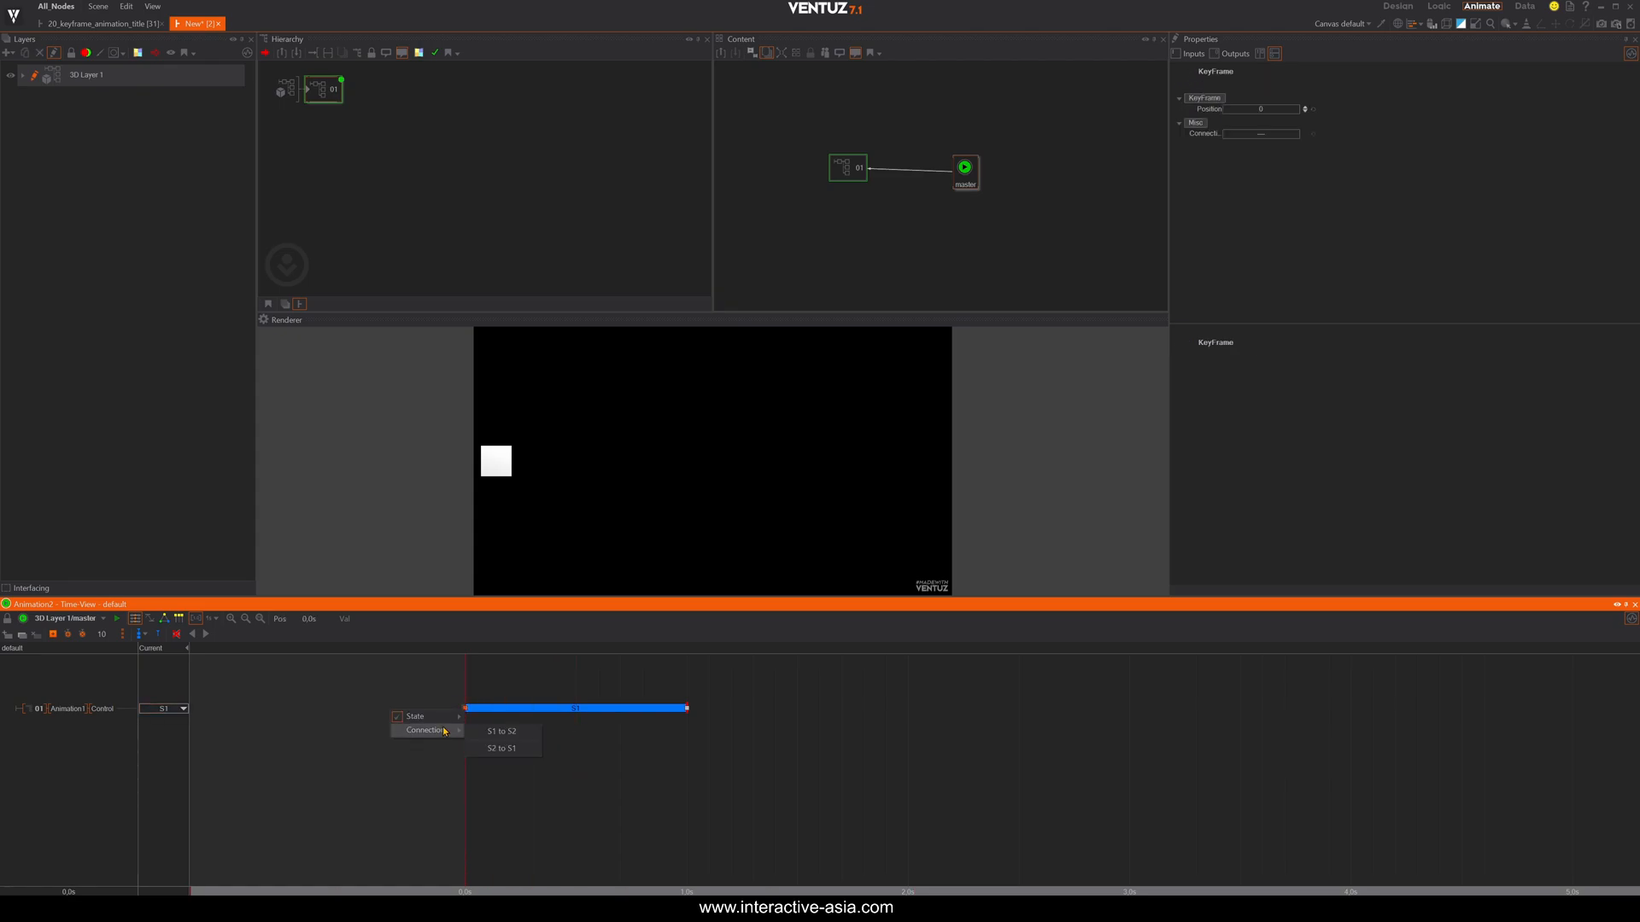
click(501, 731)
Play the master animation from the start to preview the rectangle's movement.
drag(481, 760, 436, 775)
key(space)
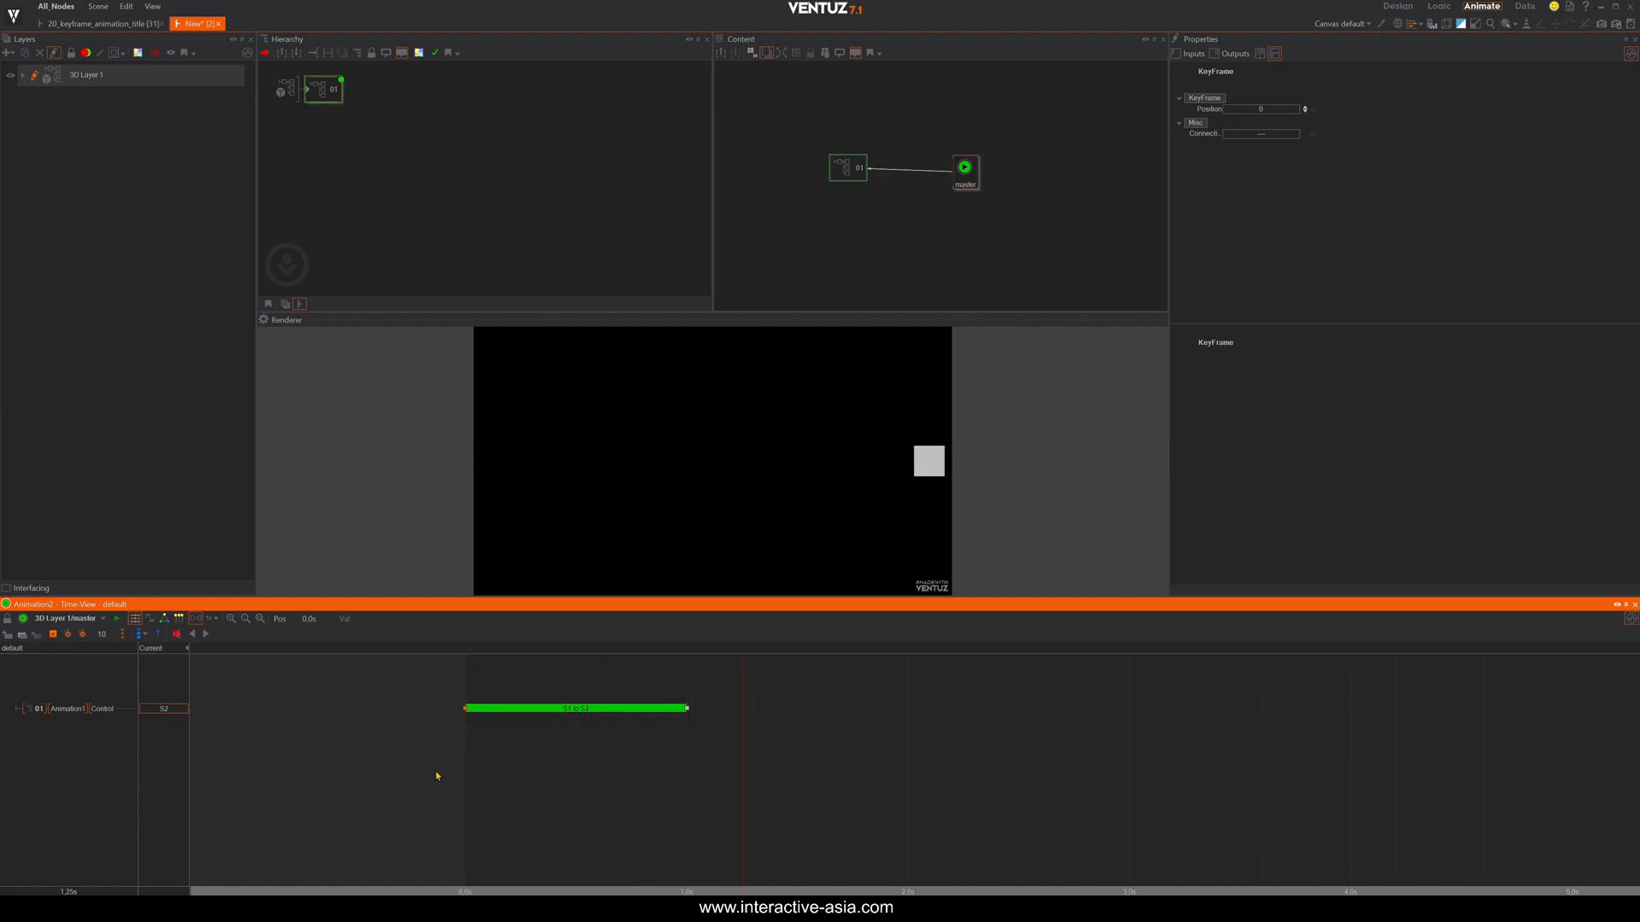
drag(548, 760, 417, 749)
key(space)
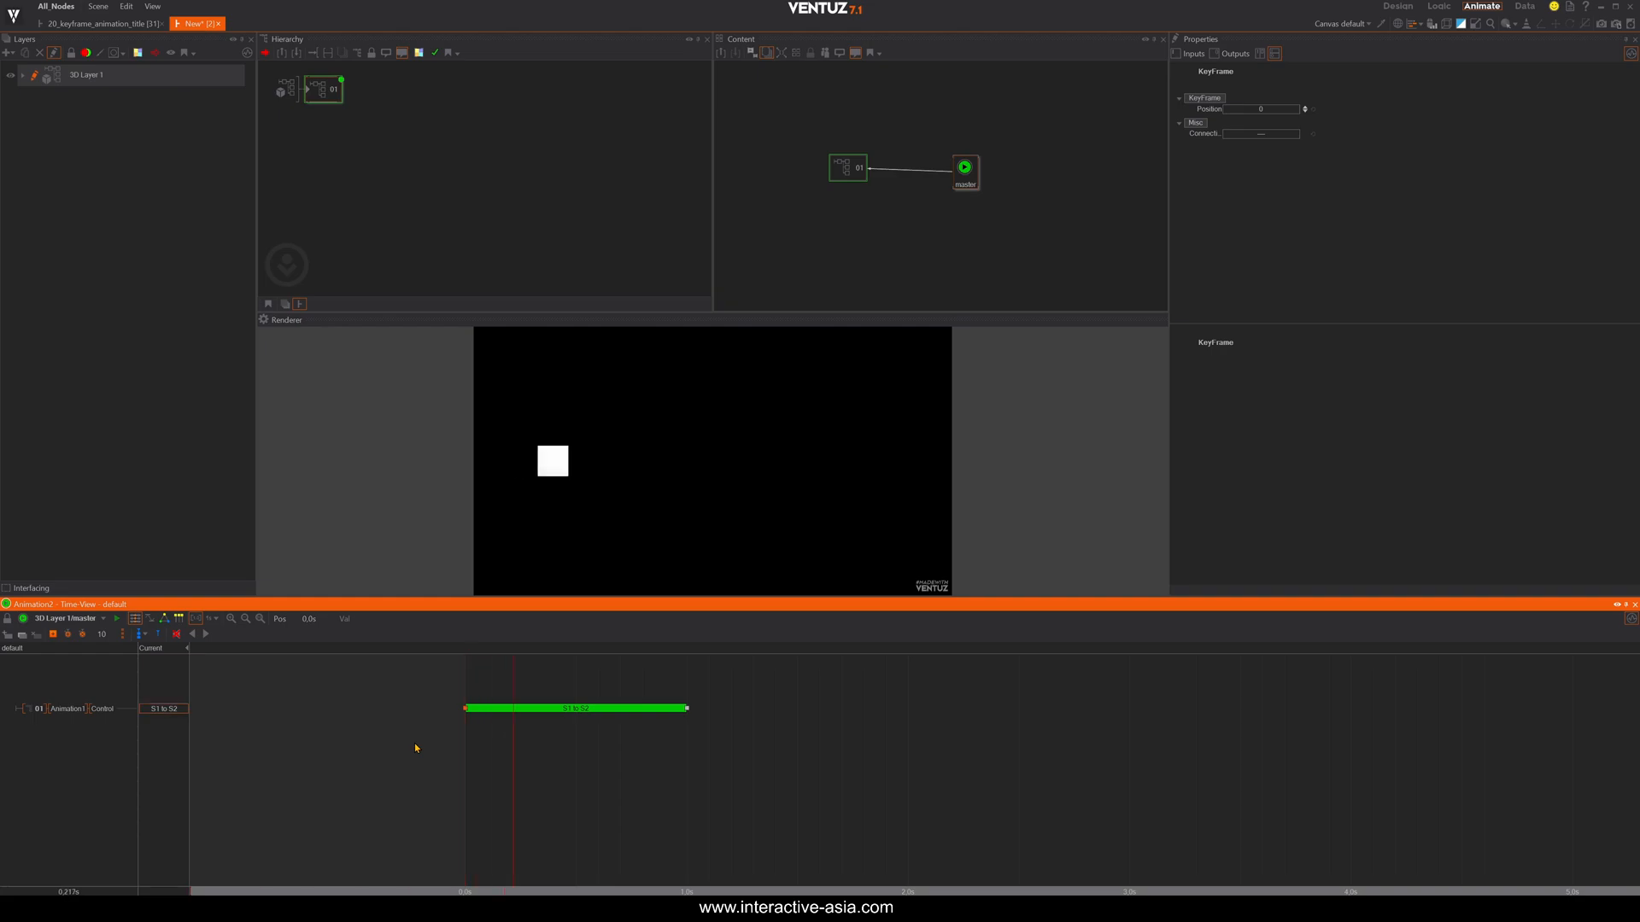
drag(534, 761, 471, 756)
Move the end Control keyframe to 3 seconds to preview slower playback, and move it back to 1 second.
drag(689, 709, 1142, 741)
key(space)
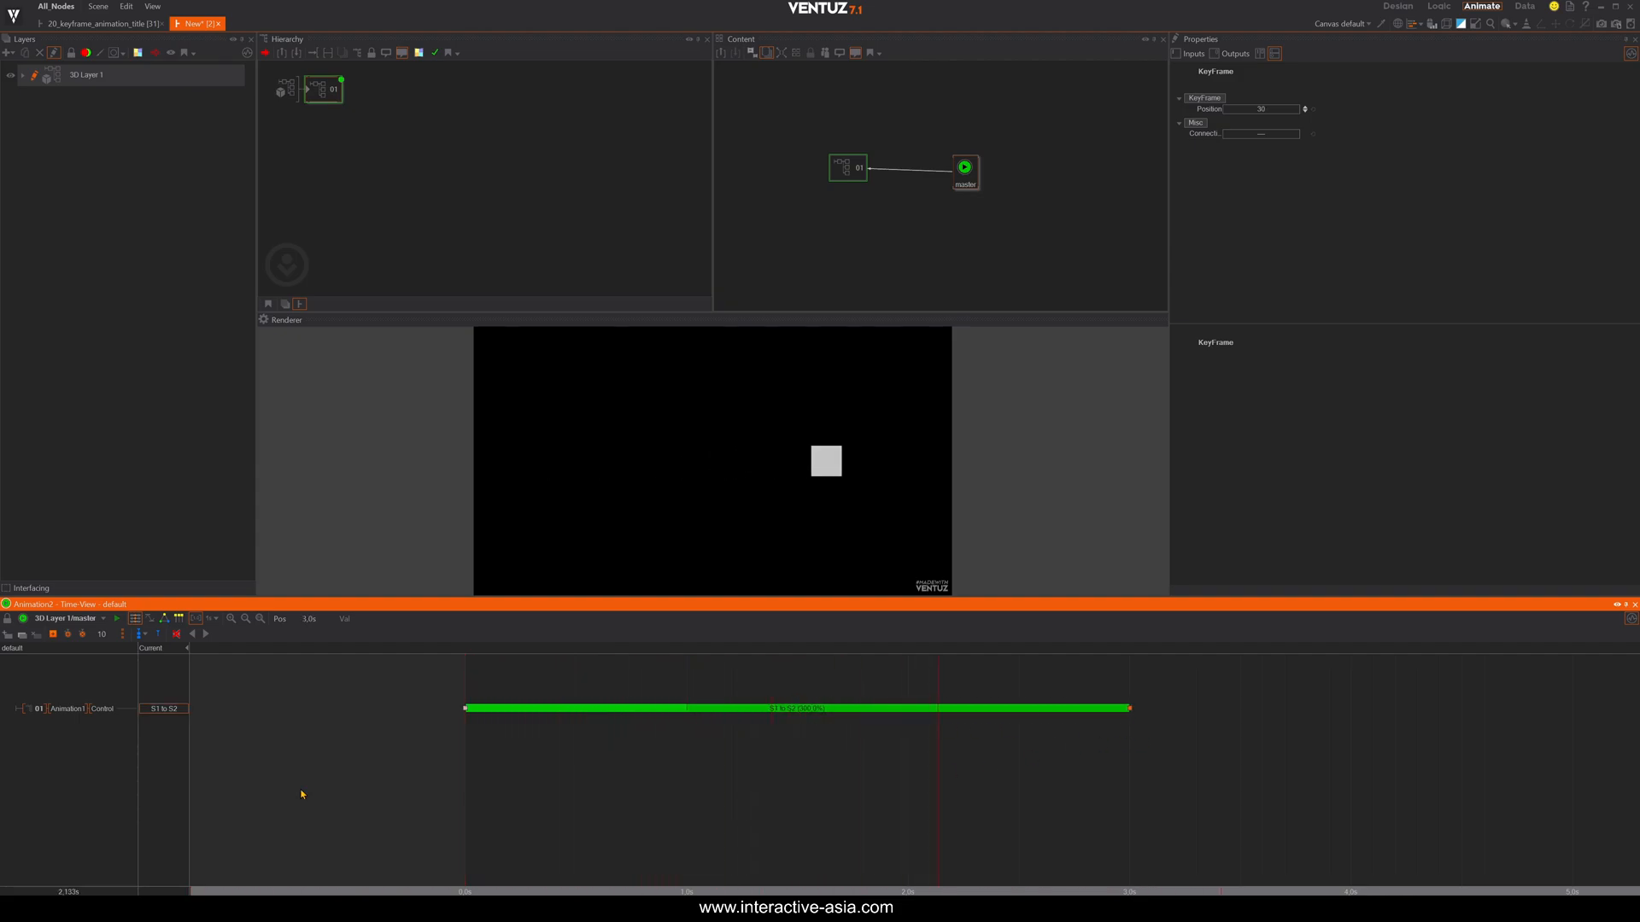
drag(726, 857, 437, 761)
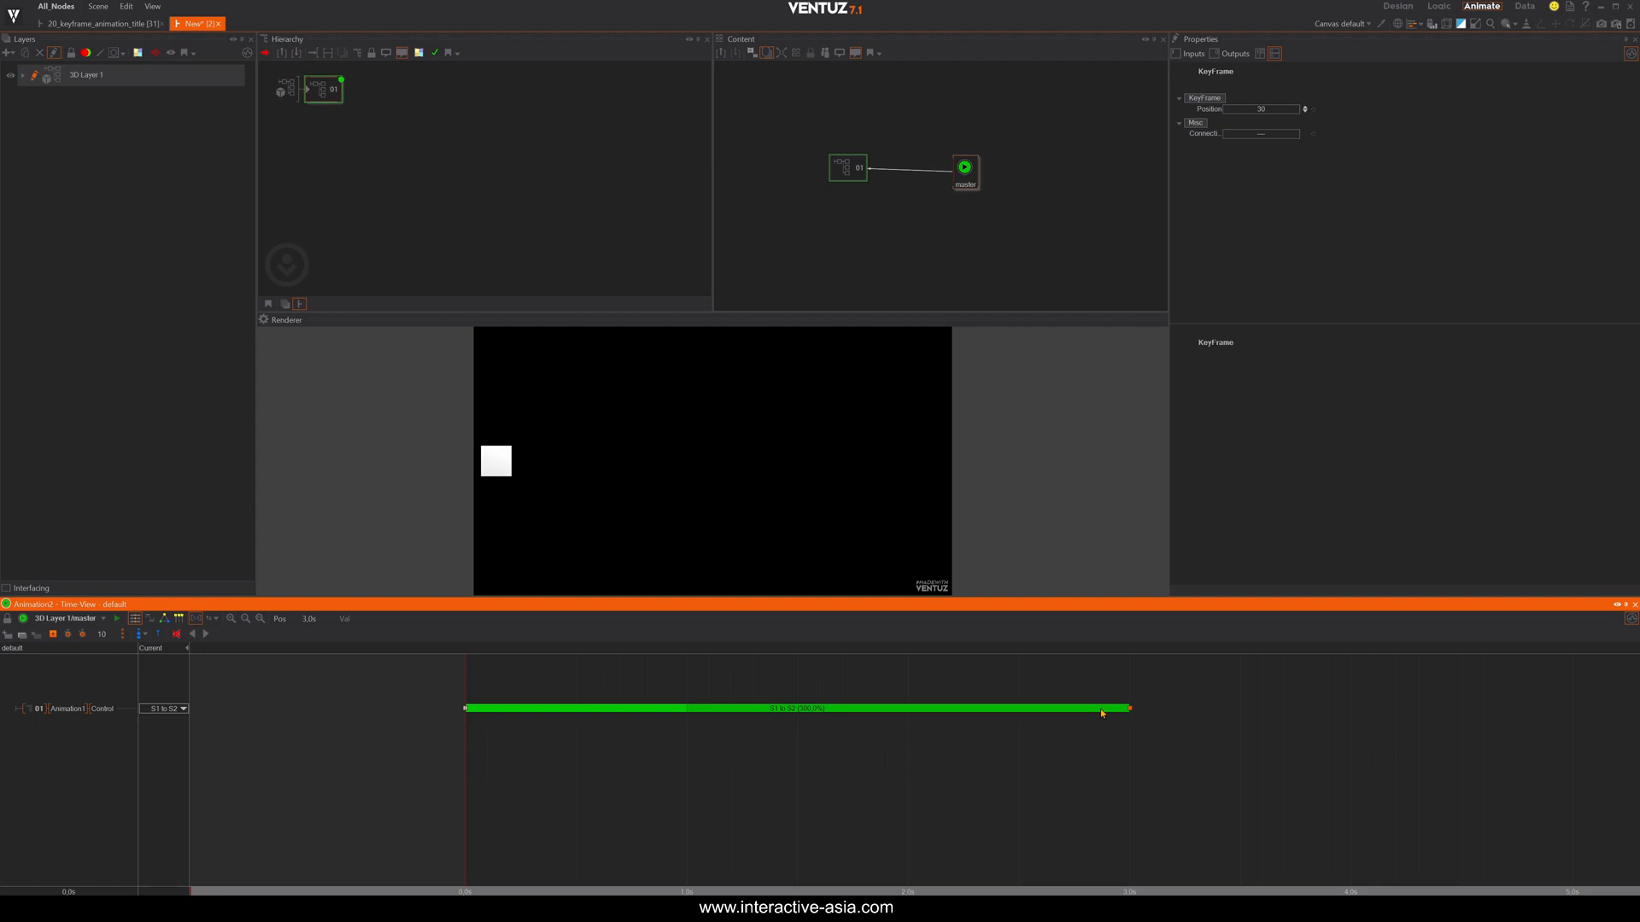
drag(1134, 715, 695, 720)
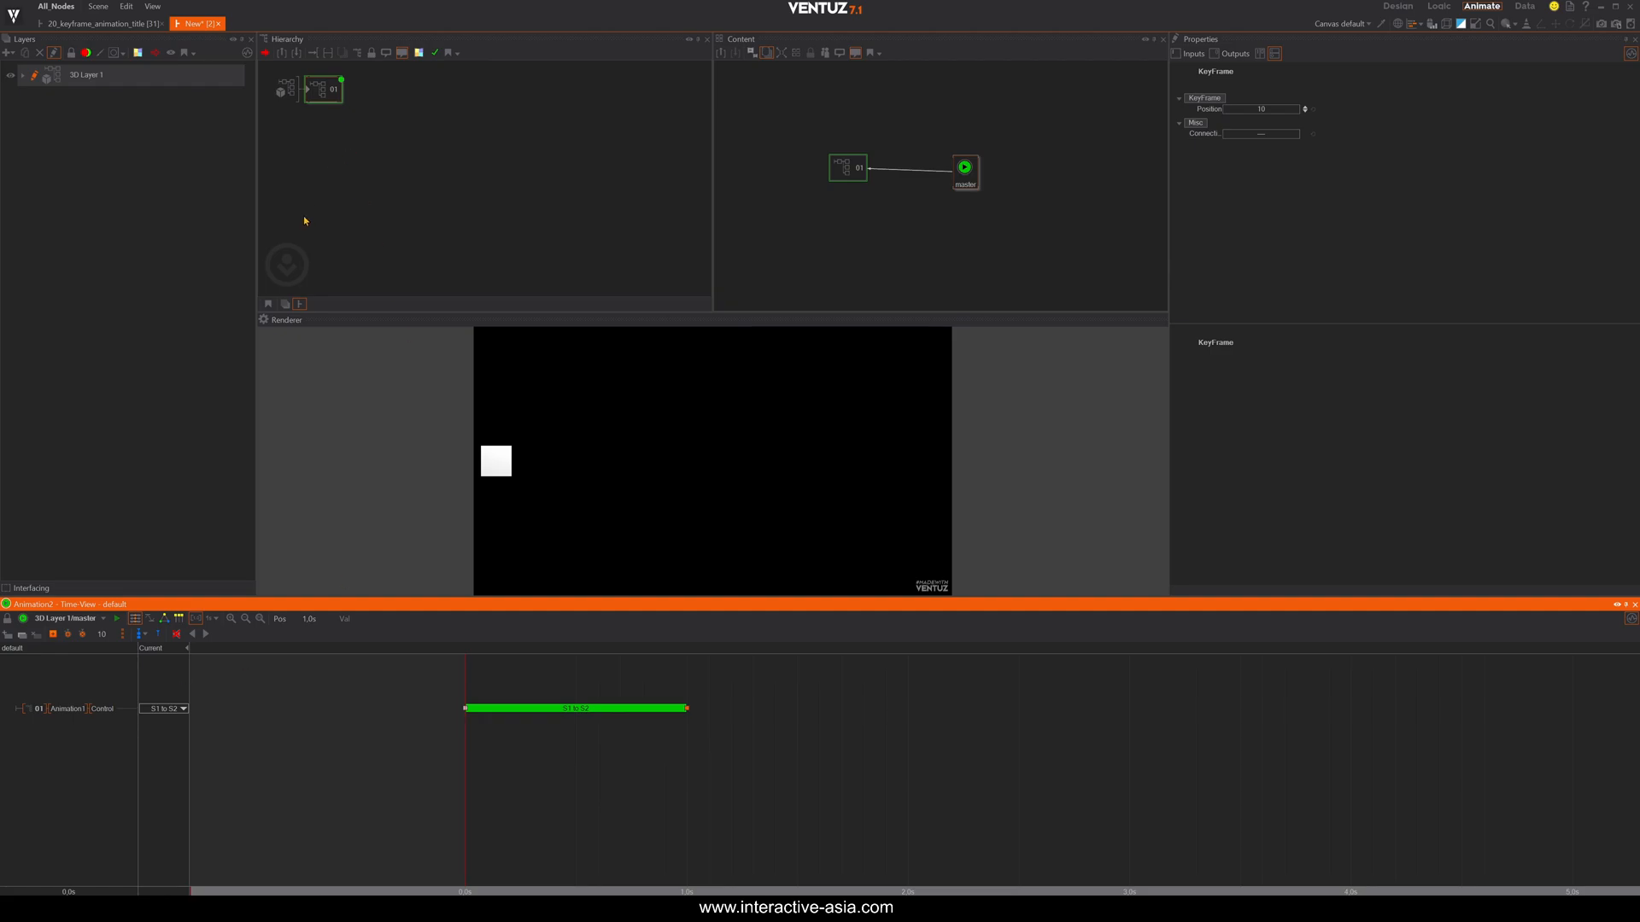
Duplicate the 01 container twice below the original in the hierarchy.
drag(362, 213, 388, 220)
click(958, 165)
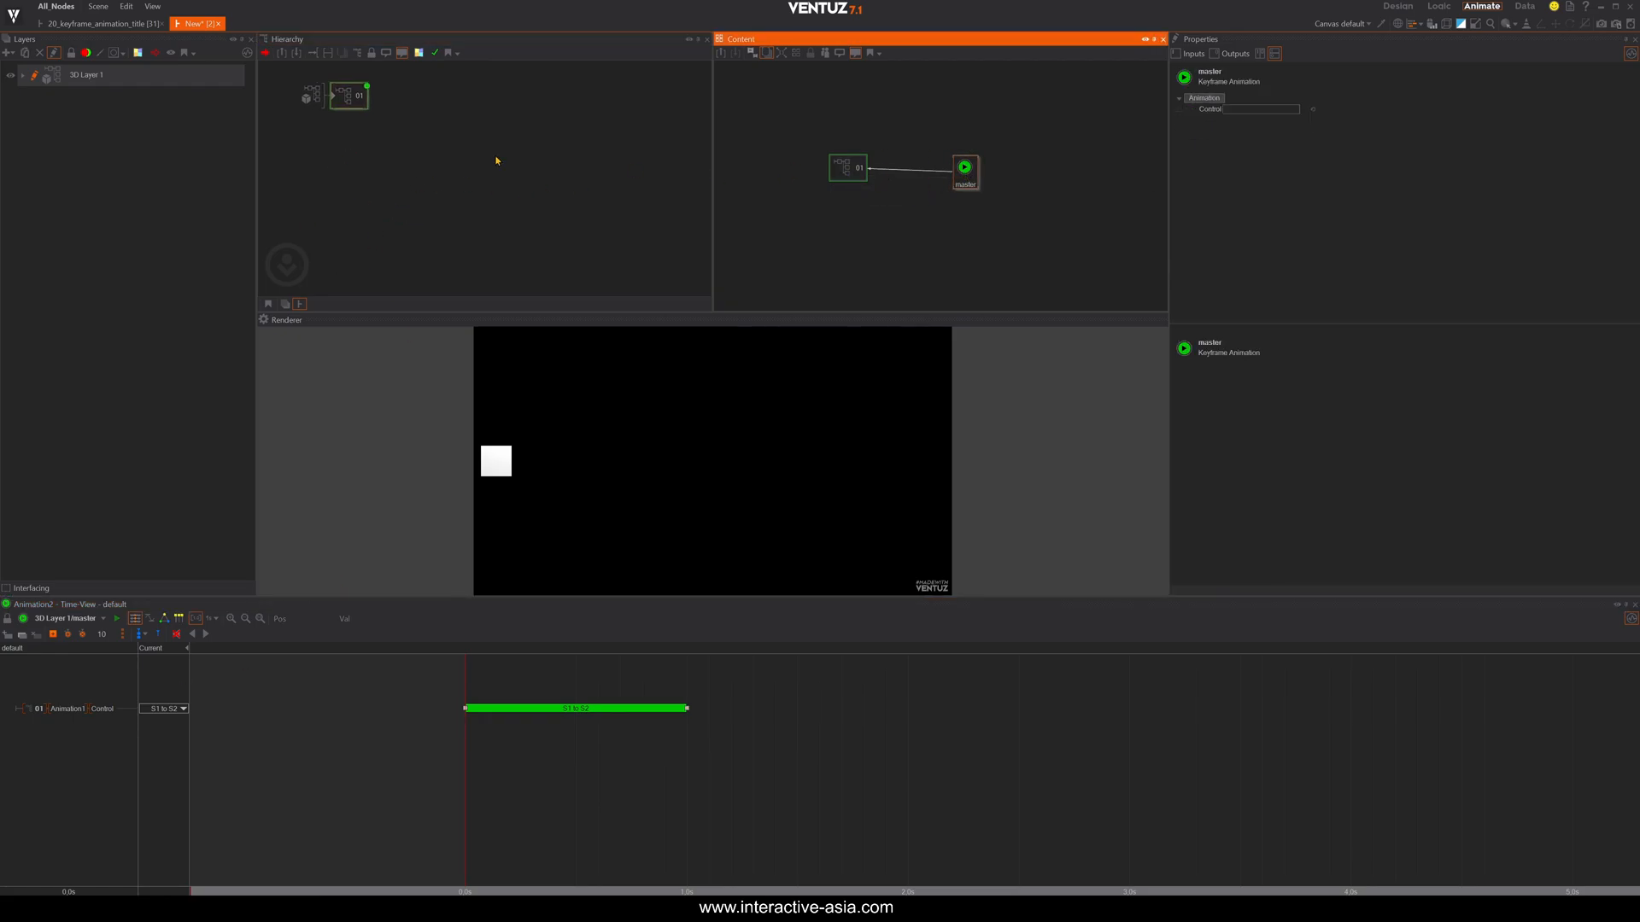
click(350, 95)
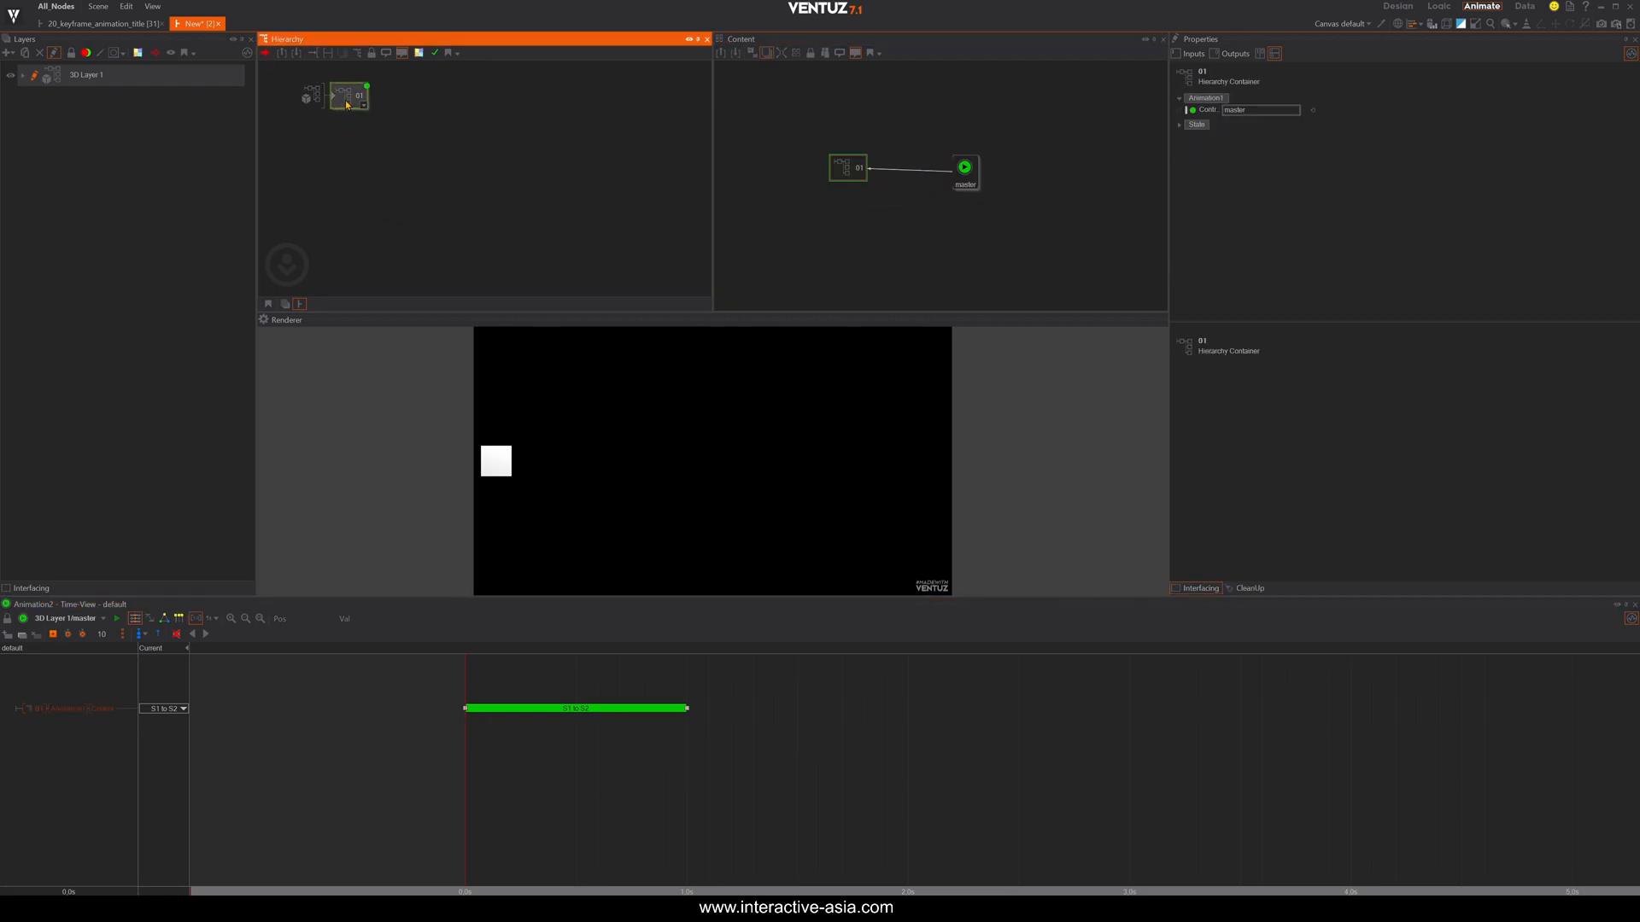
ctrl+drag(348, 99, 355, 154)
Show all three containers' content, delete the two duplicate master nodes, and reposition the original beside the containers.
click(349, 126)
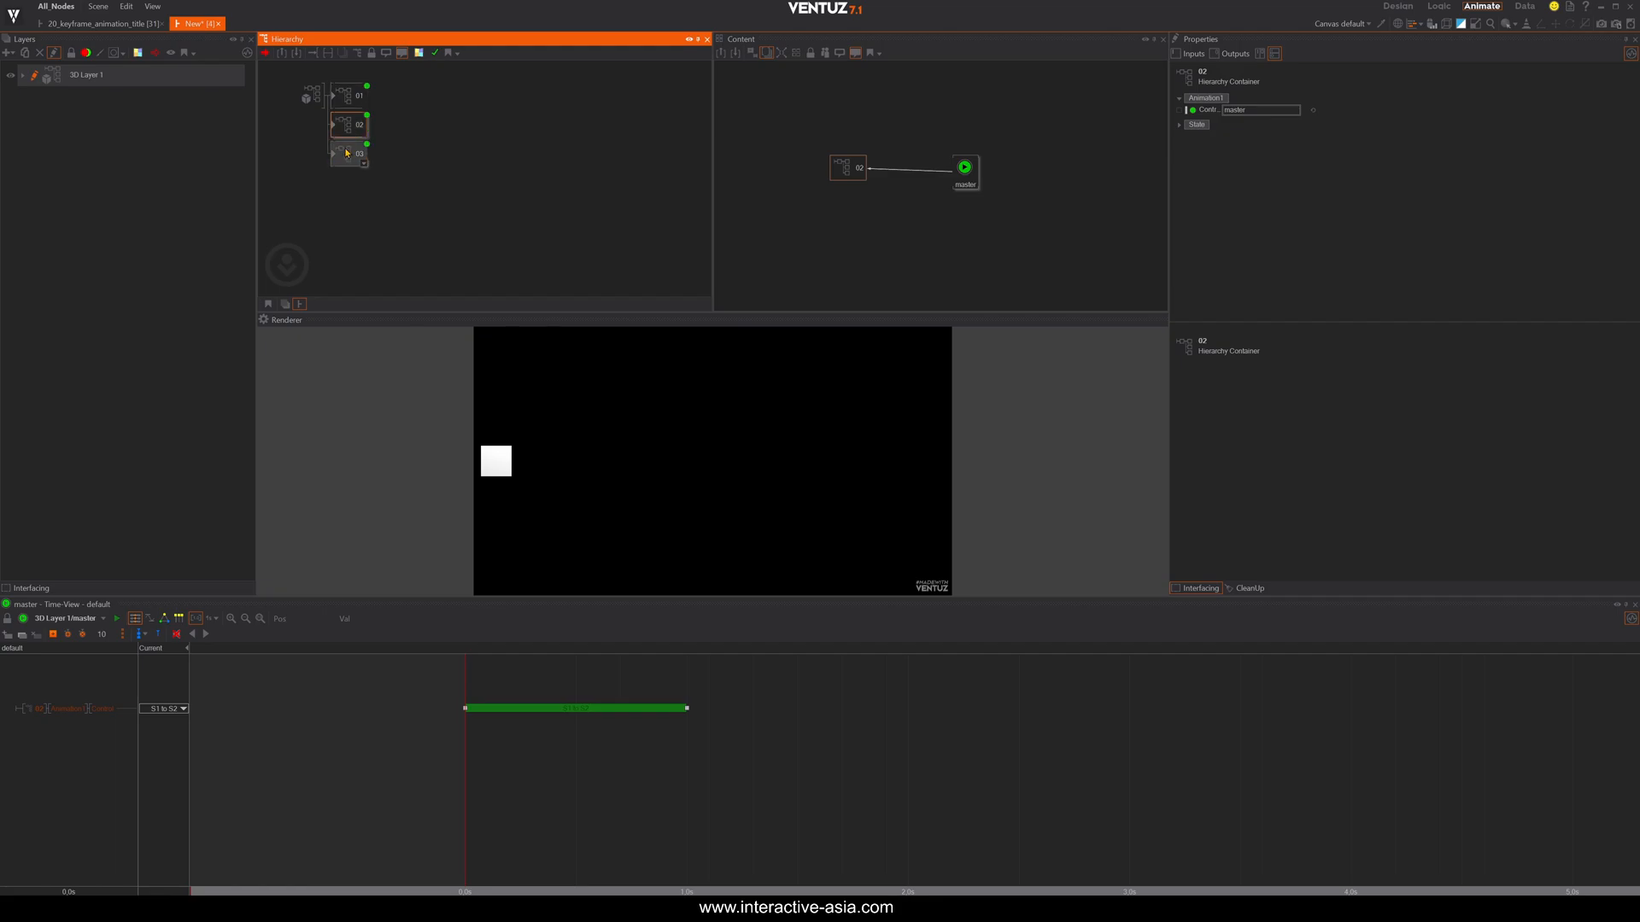
ctrl+click(355, 154)
click(987, 228)
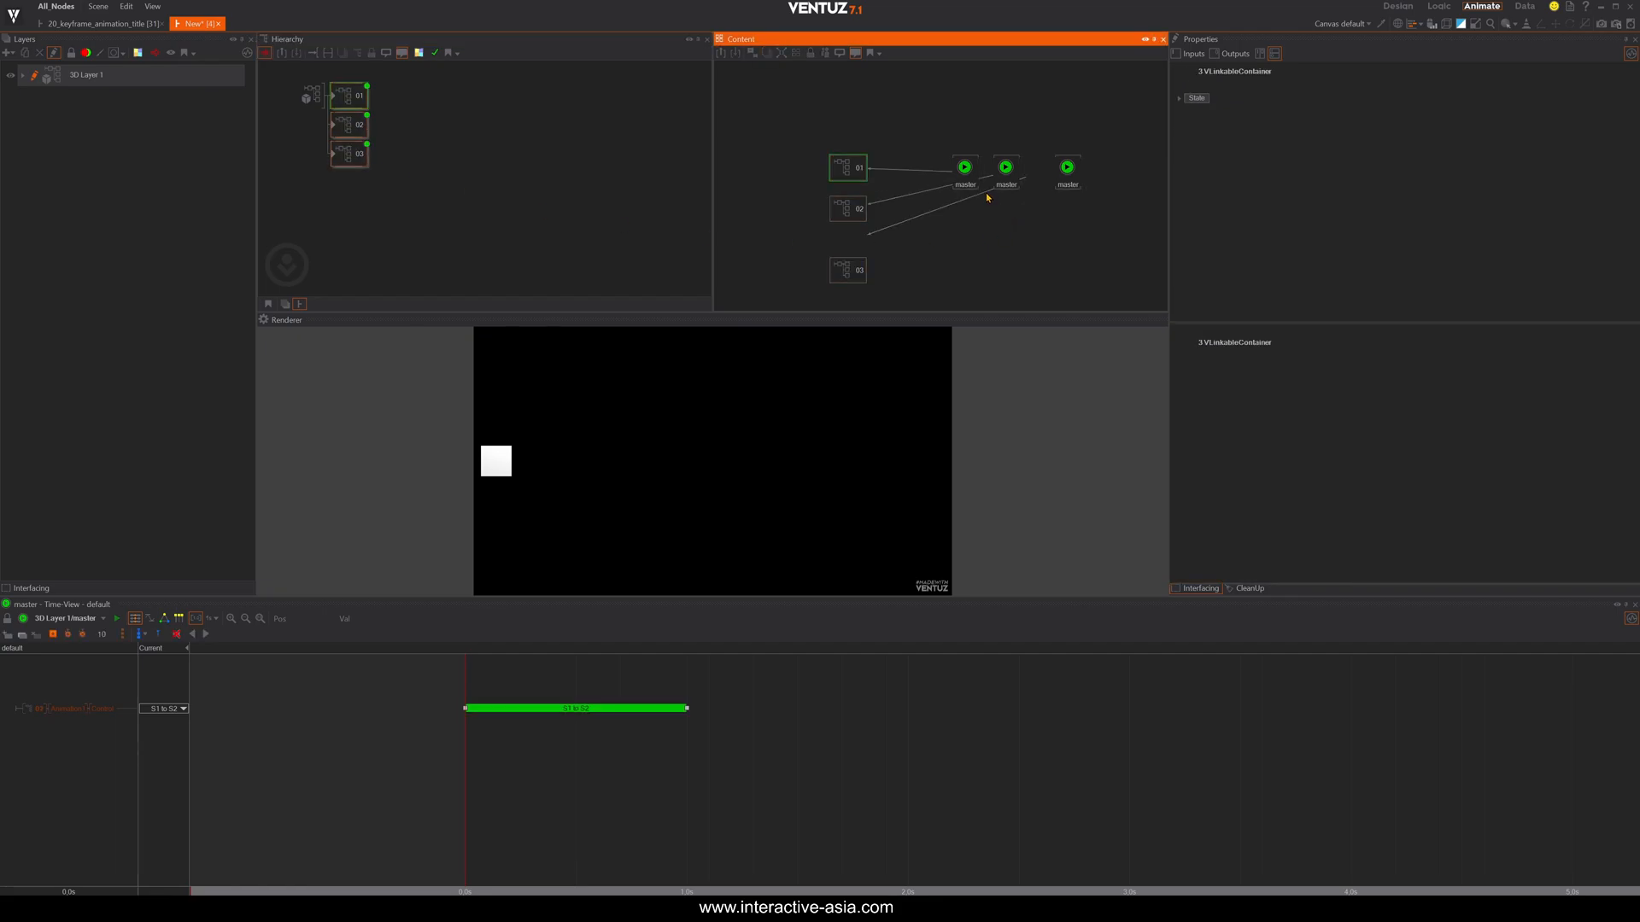
drag(967, 169, 969, 130)
click(1010, 169)
key(Delete)
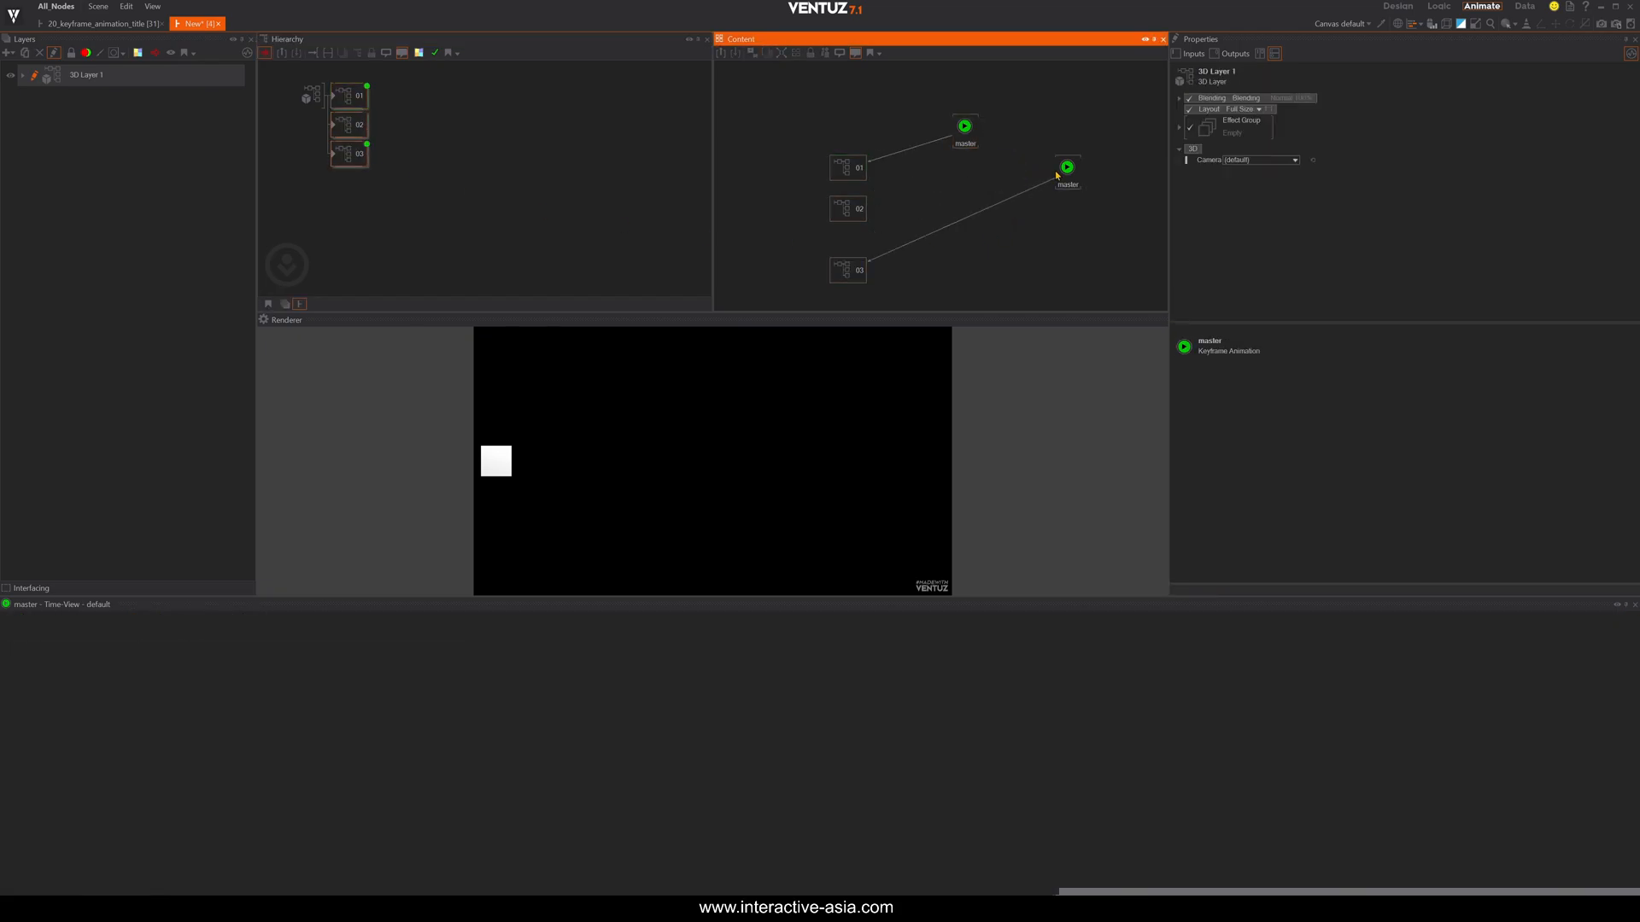
click(1067, 168)
key(Delete)
drag(971, 147, 982, 228)
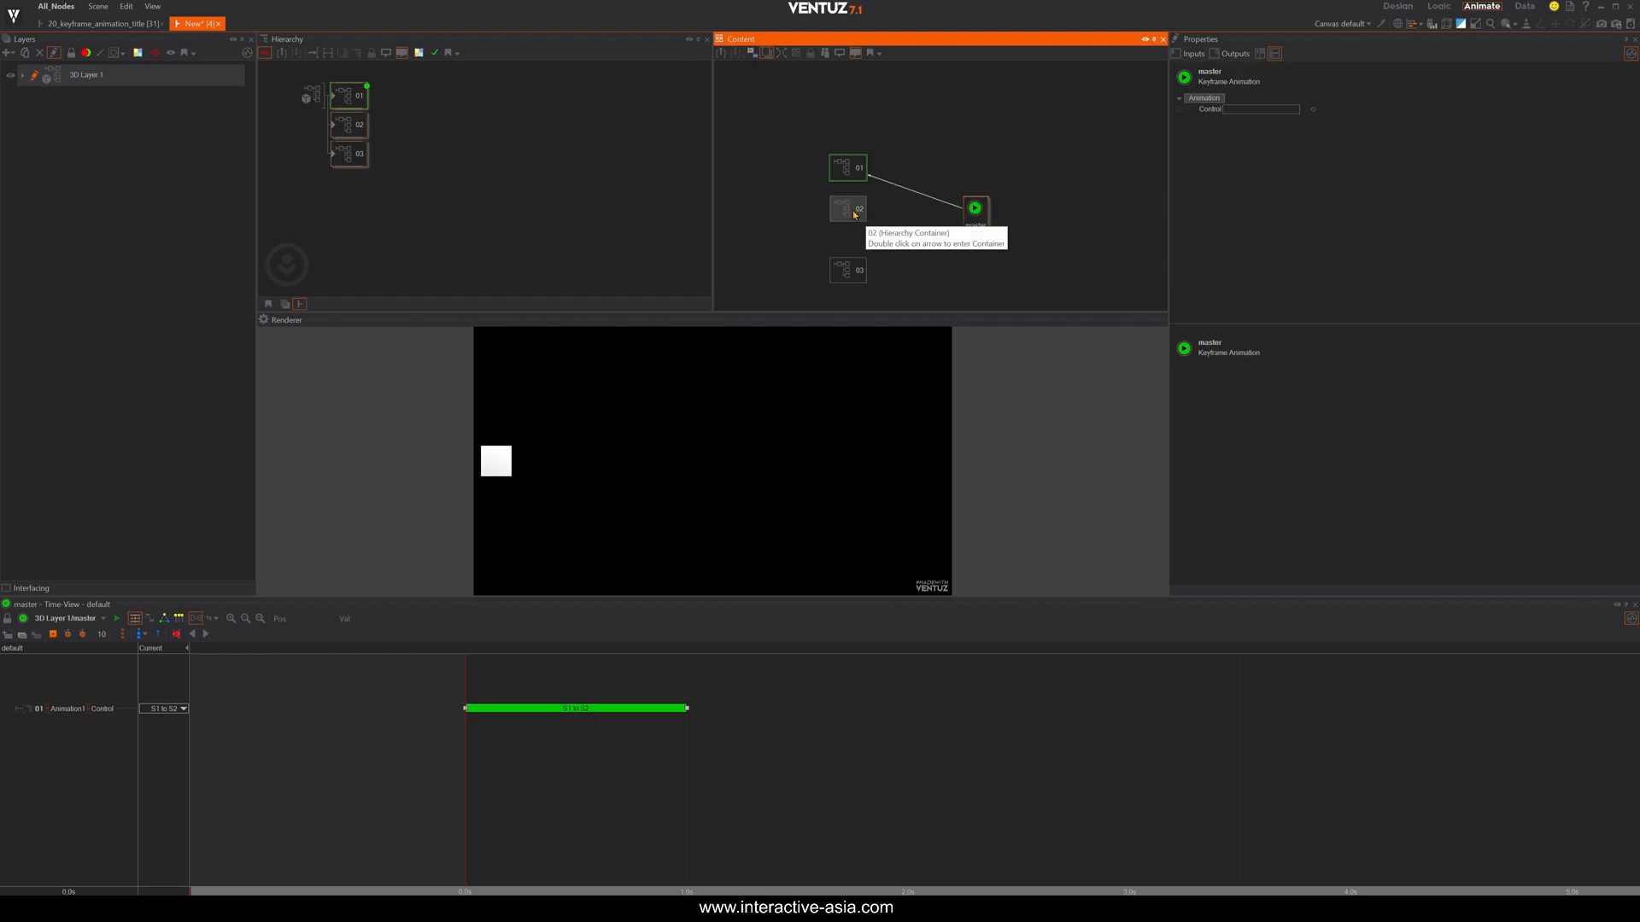
Bind the Control property of containers 02 and 03 together to the original master animation.
click(848, 210)
ctrl+click(861, 272)
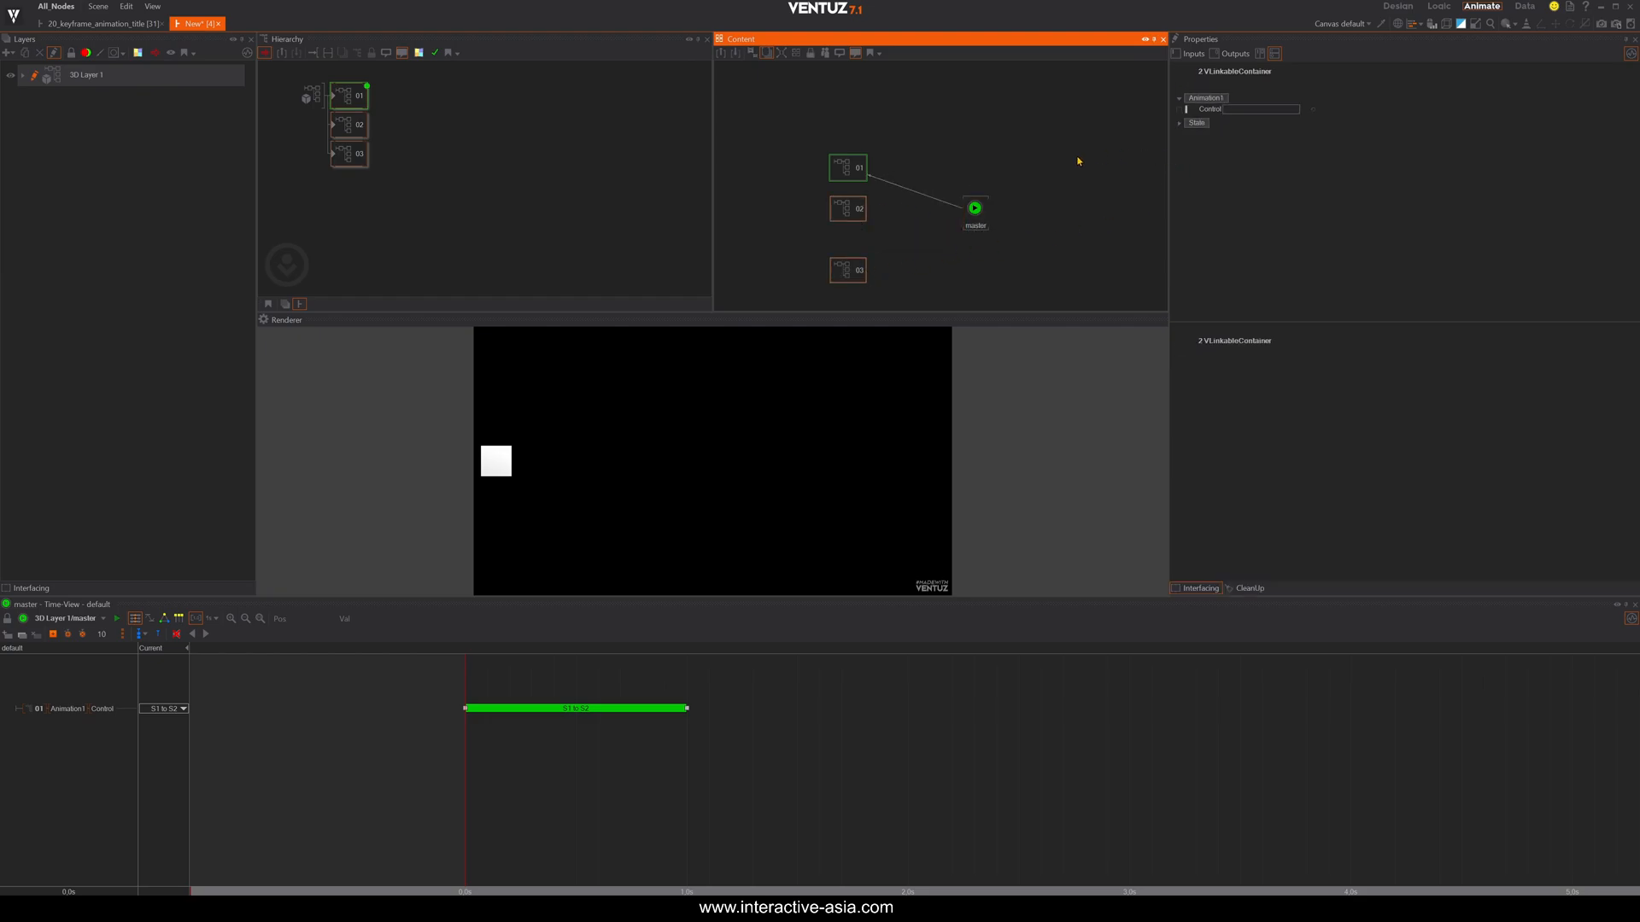
drag(1204, 109, 967, 208)
click(987, 204)
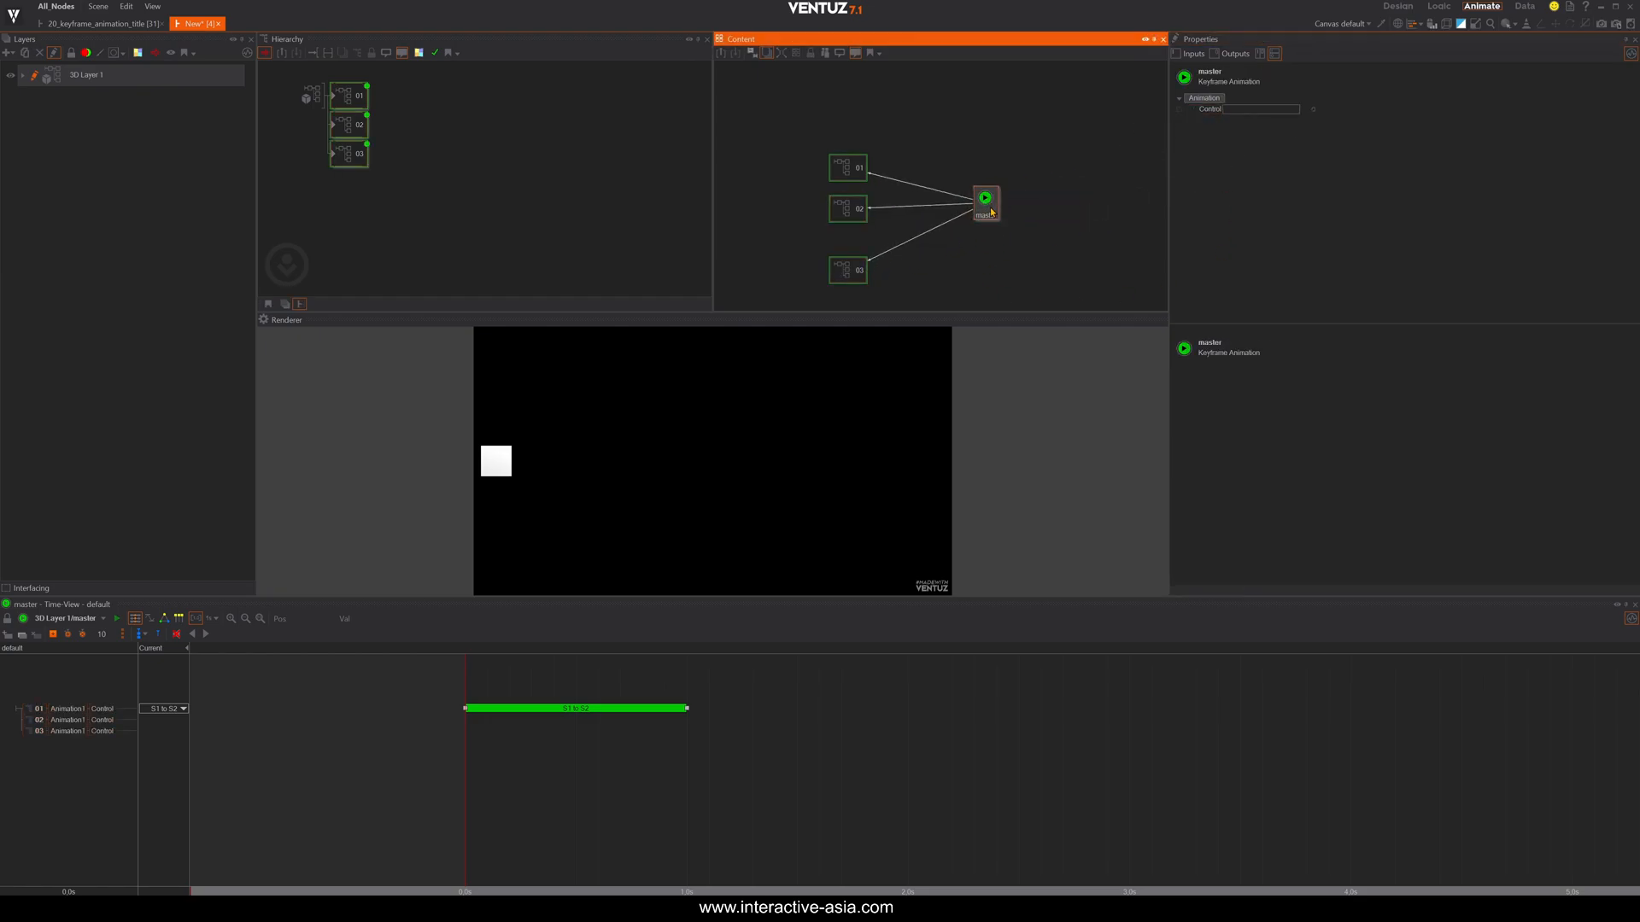
Add Control keyframes for containers 02 and 03 at 0 and 1 second in the master timeline.
click(485, 723)
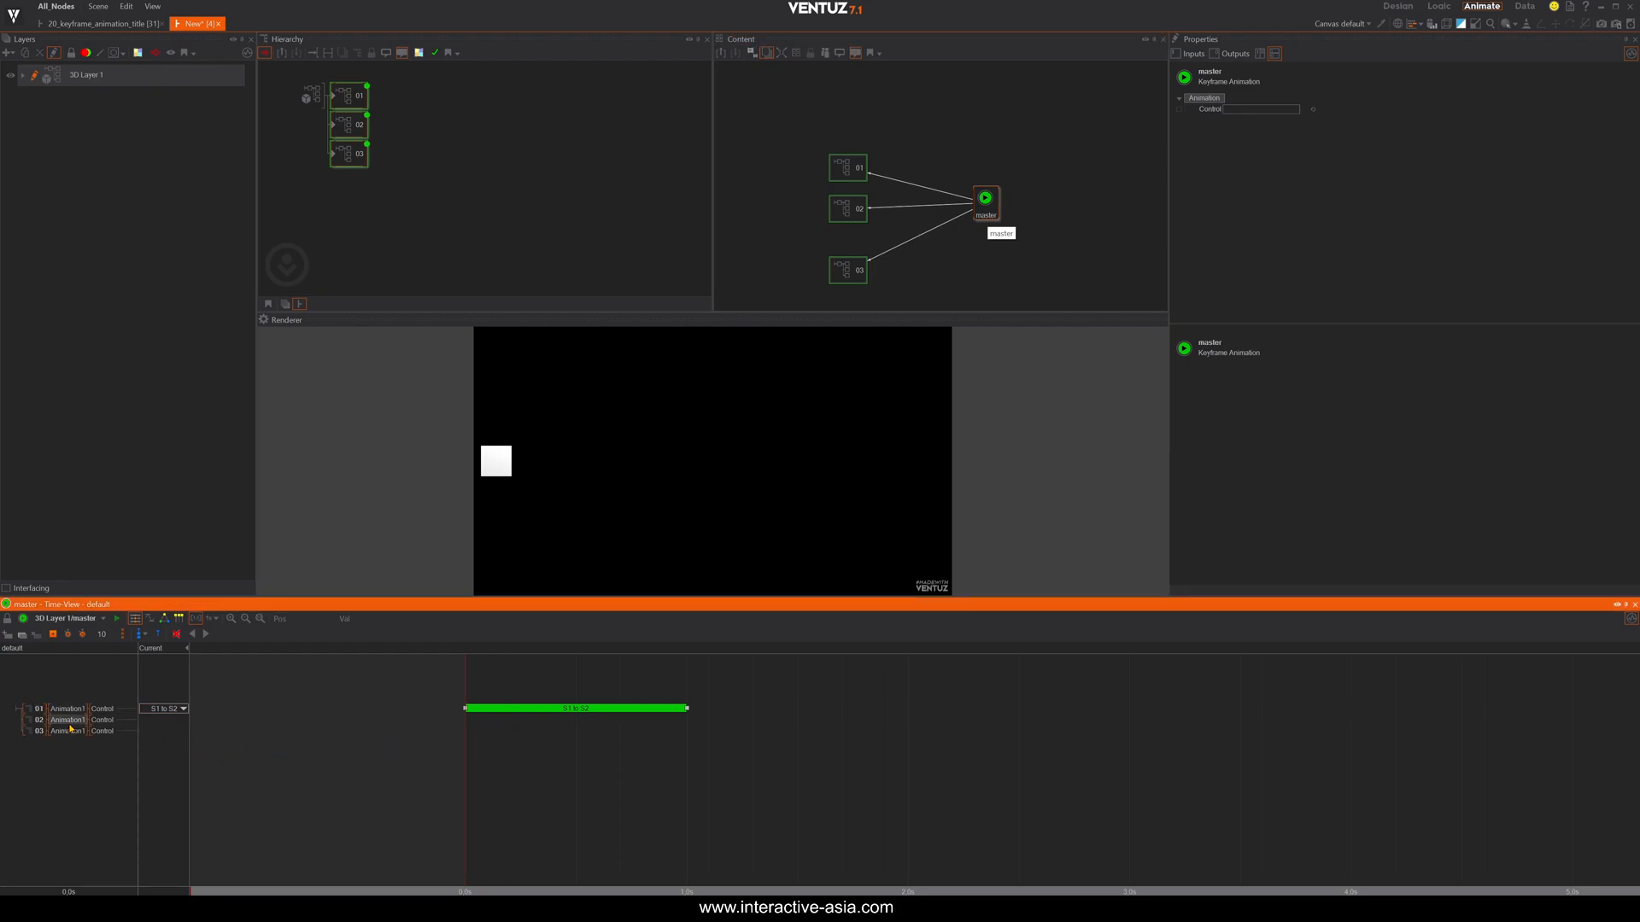
key(space)
mouse_move(468, 741)
mouse_down()
mouse_move(620, 732)
mouse_move(689, 769)
mouse_move(479, 769)
mouse_up()
key(space)
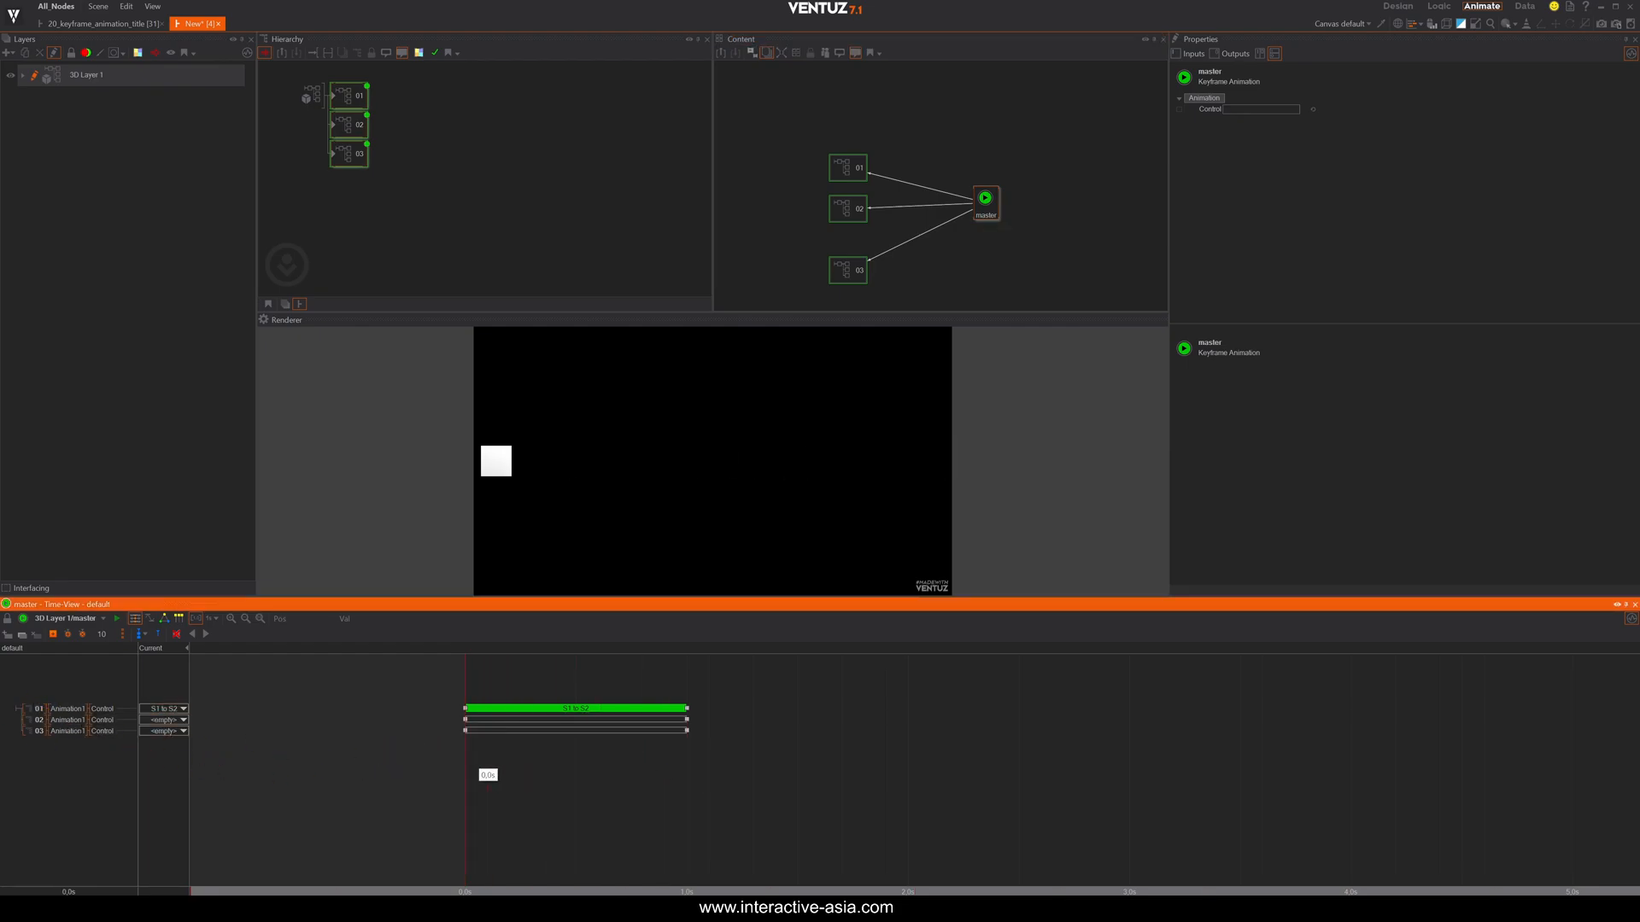
Assign the S1 to S2 connection to the 0-second Control keyframes of containers 02 and 03.
right_click(466, 721)
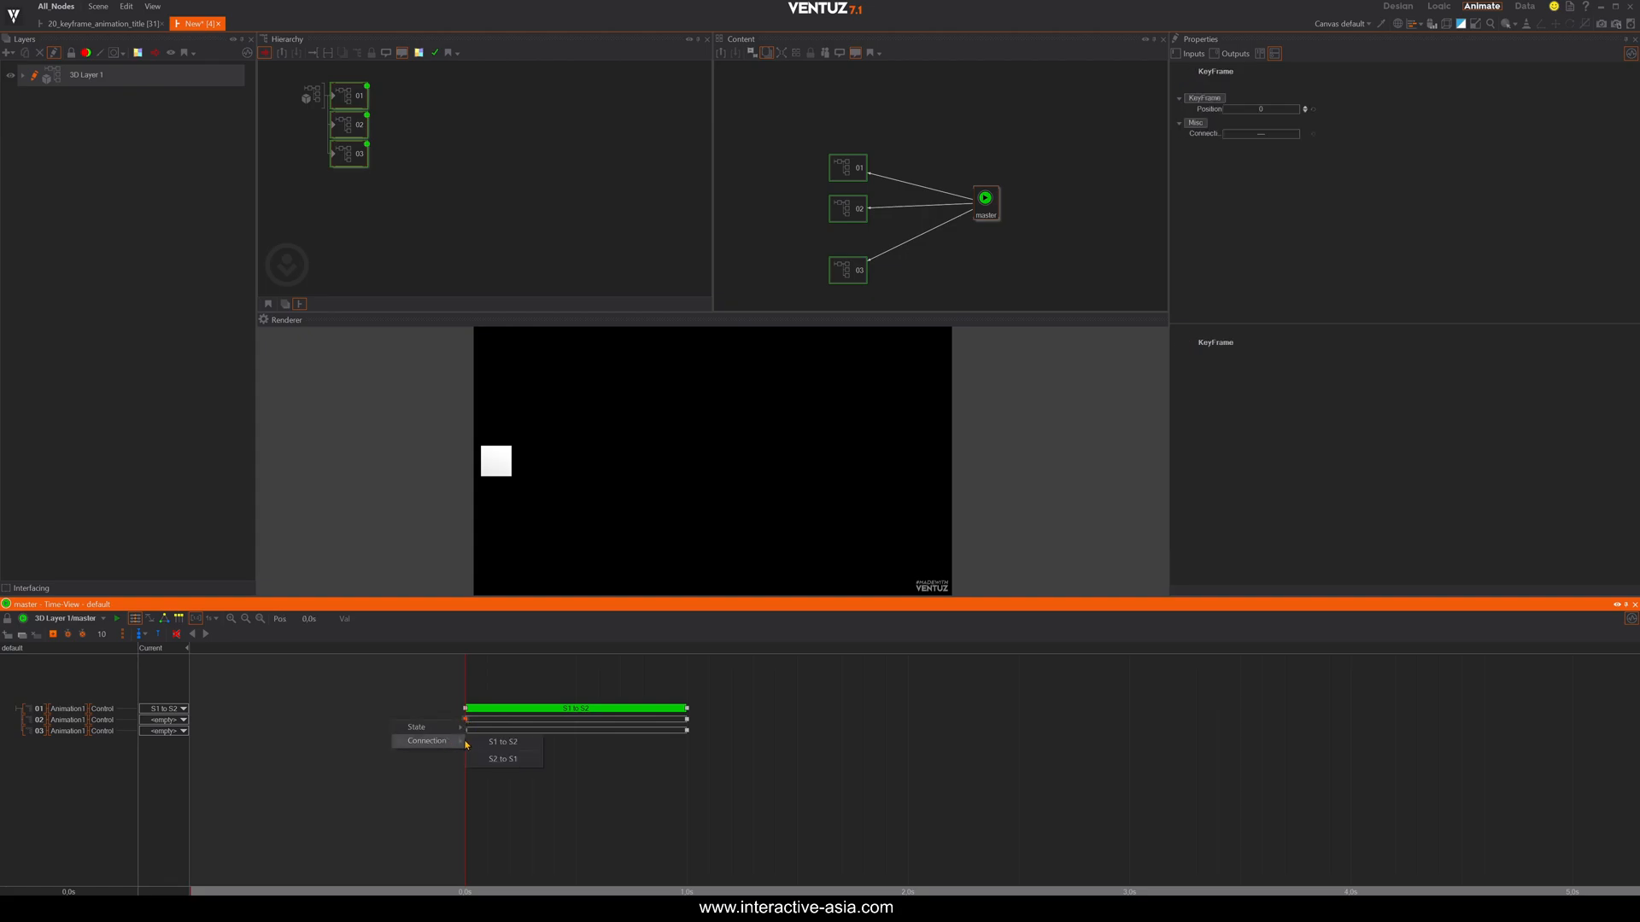
click(476, 739)
right_click(466, 731)
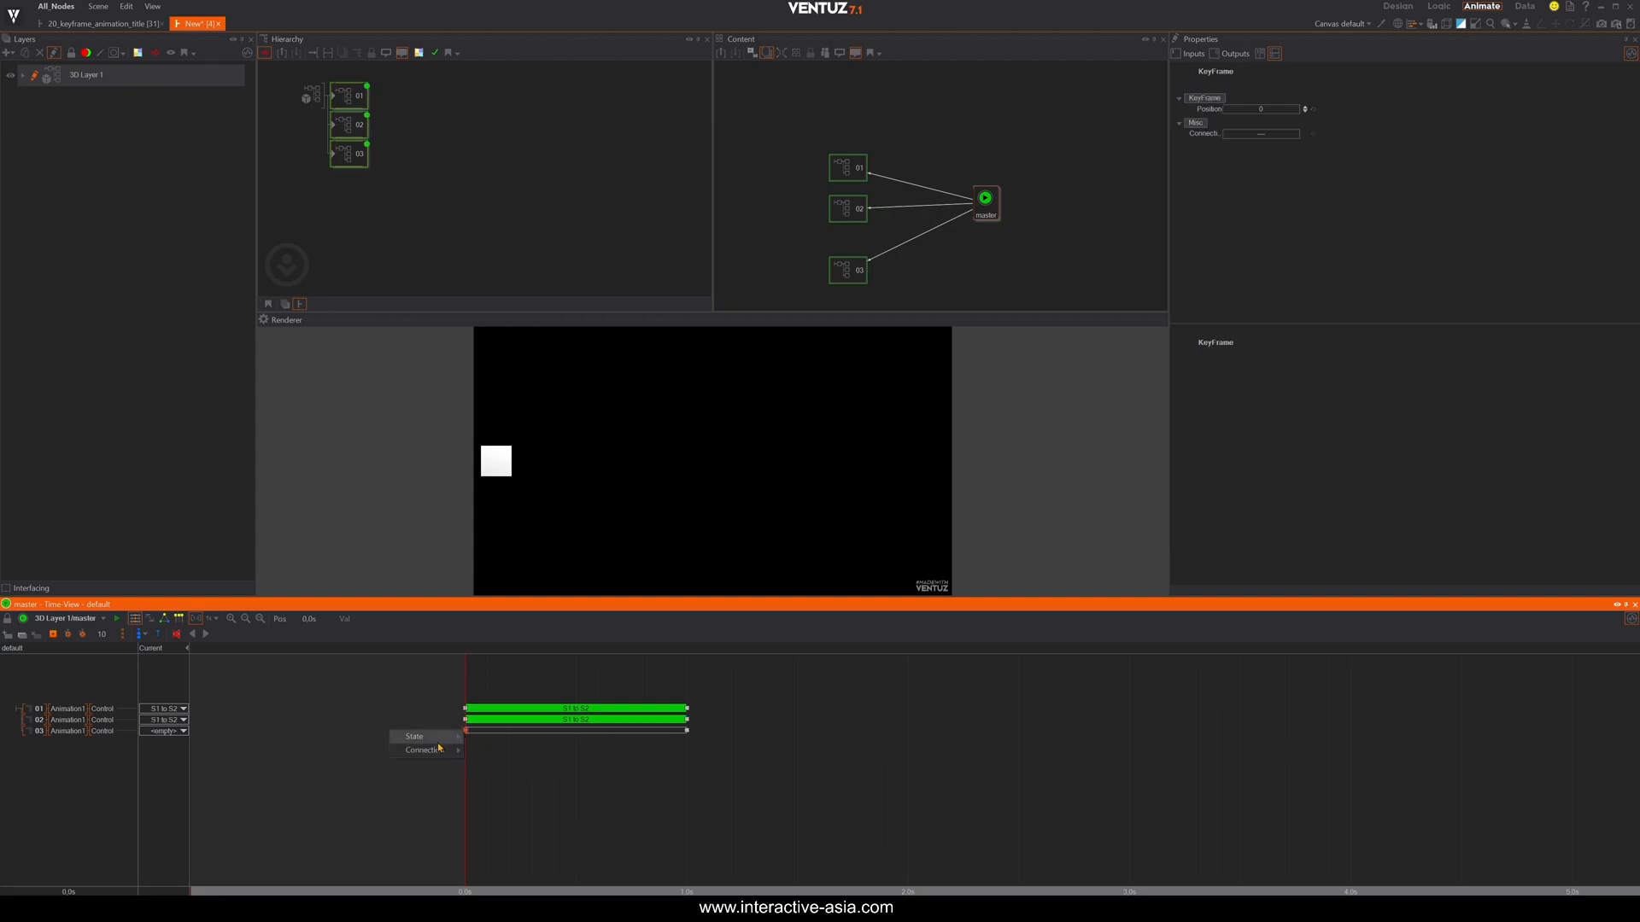
click(500, 751)
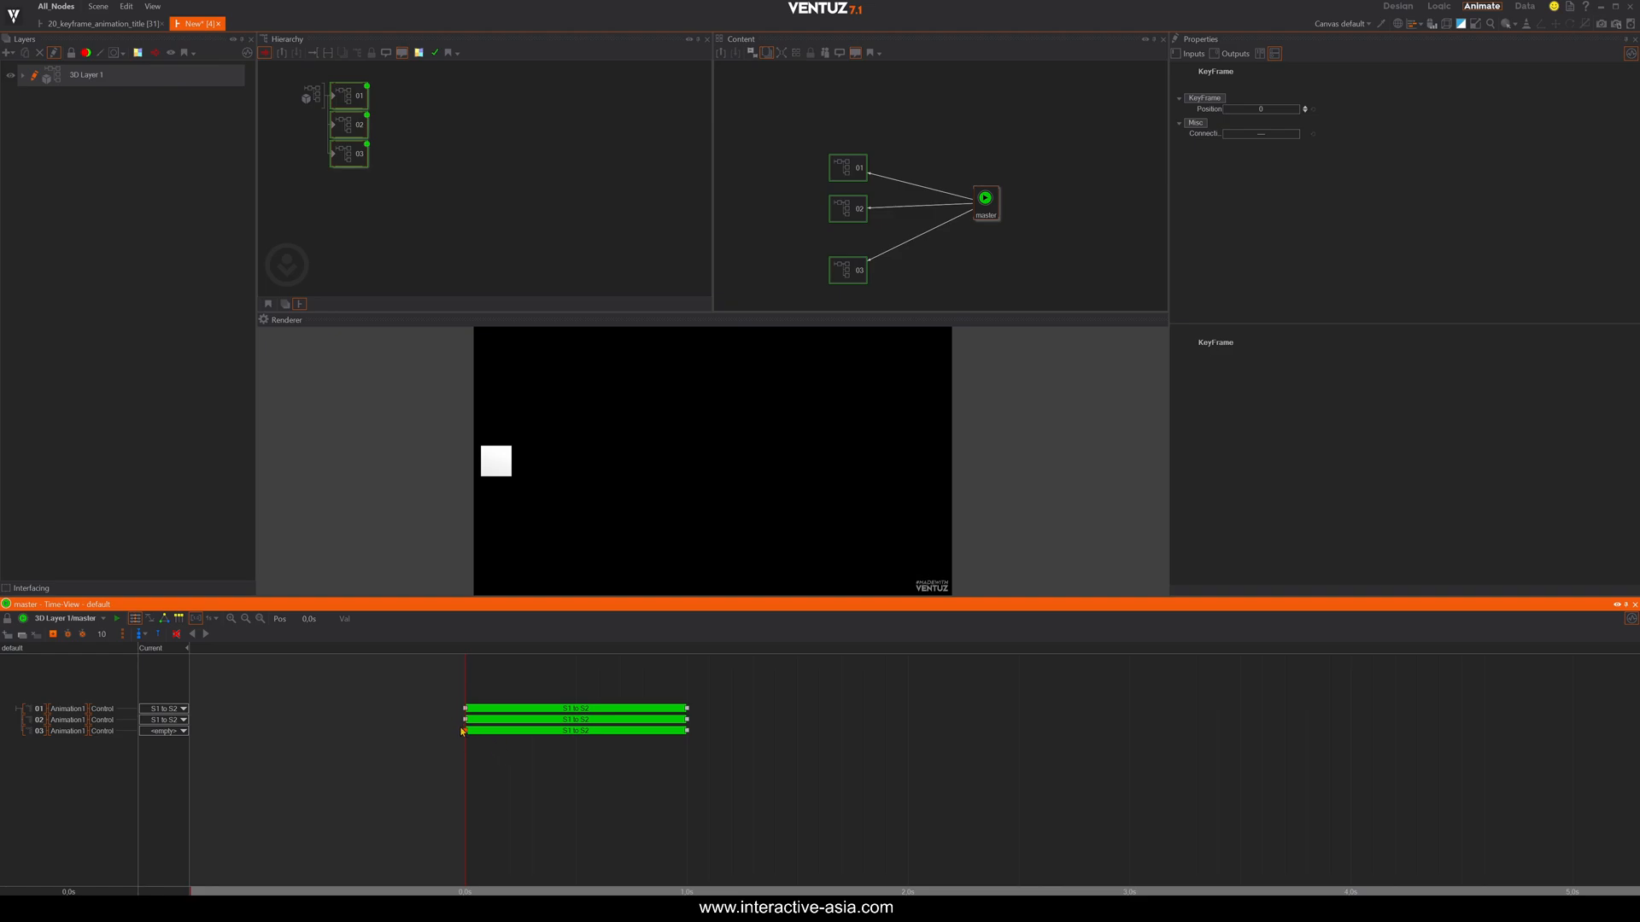
Stagger the Control bars in the master timeline, starting container 02 at 0.2 seconds and container 03 at 0.4 seconds.
scroll(490, 765, up, 6)
middle_drag(460, 753, 459, 781)
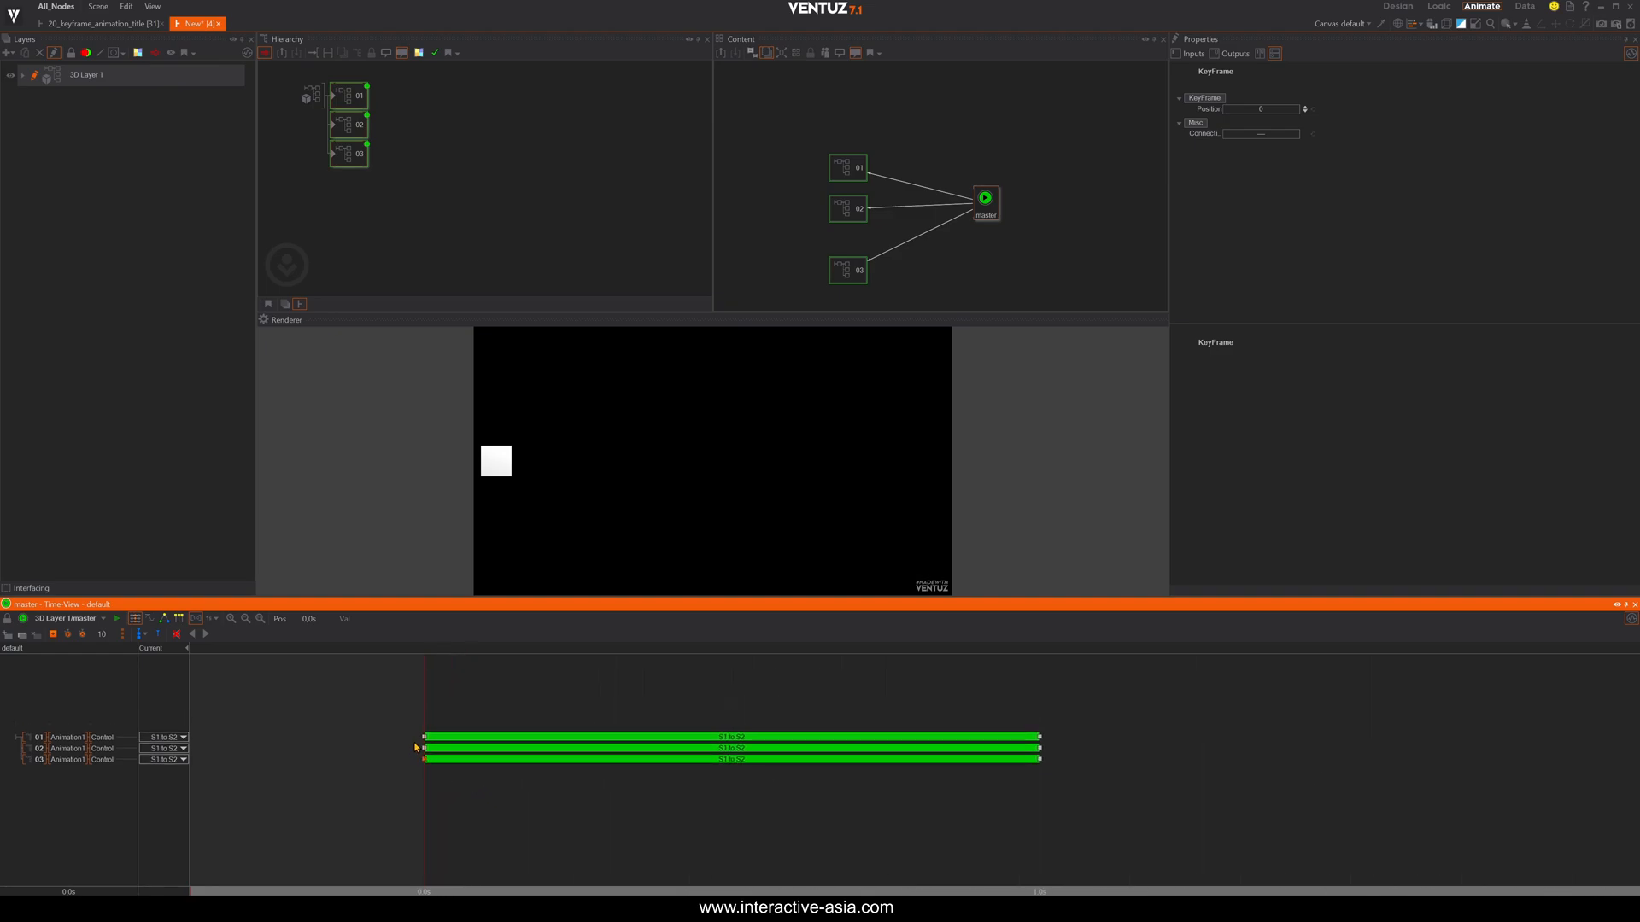
drag(417, 747, 1063, 803)
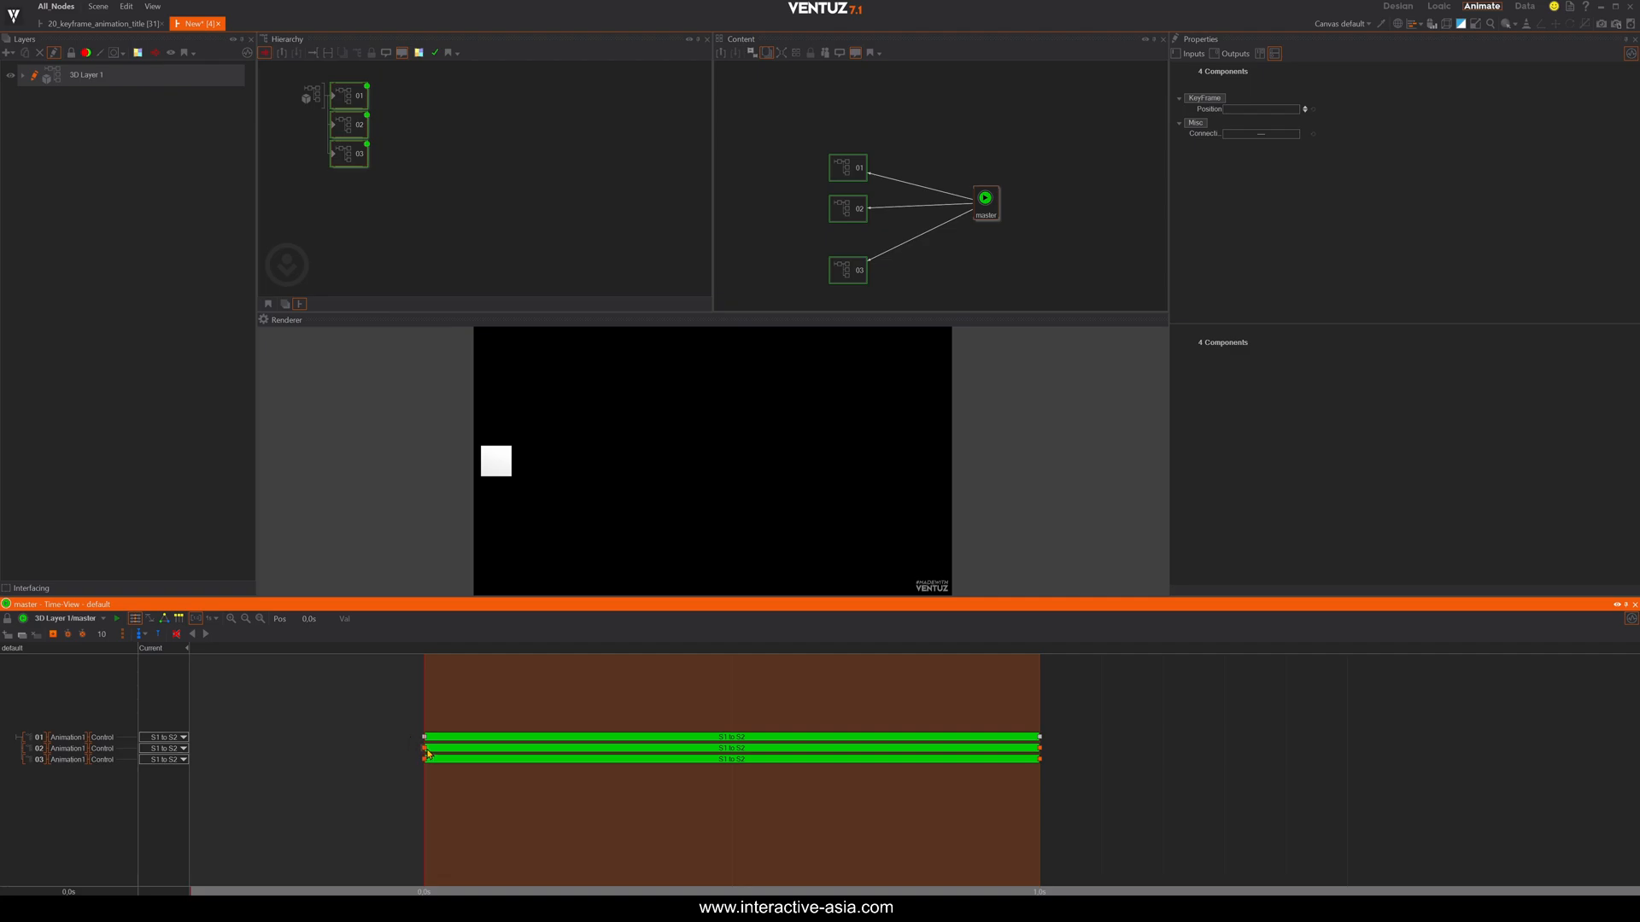
drag(428, 753, 1200, 796)
drag(554, 758, 677, 760)
scroll(688, 827, down, 3)
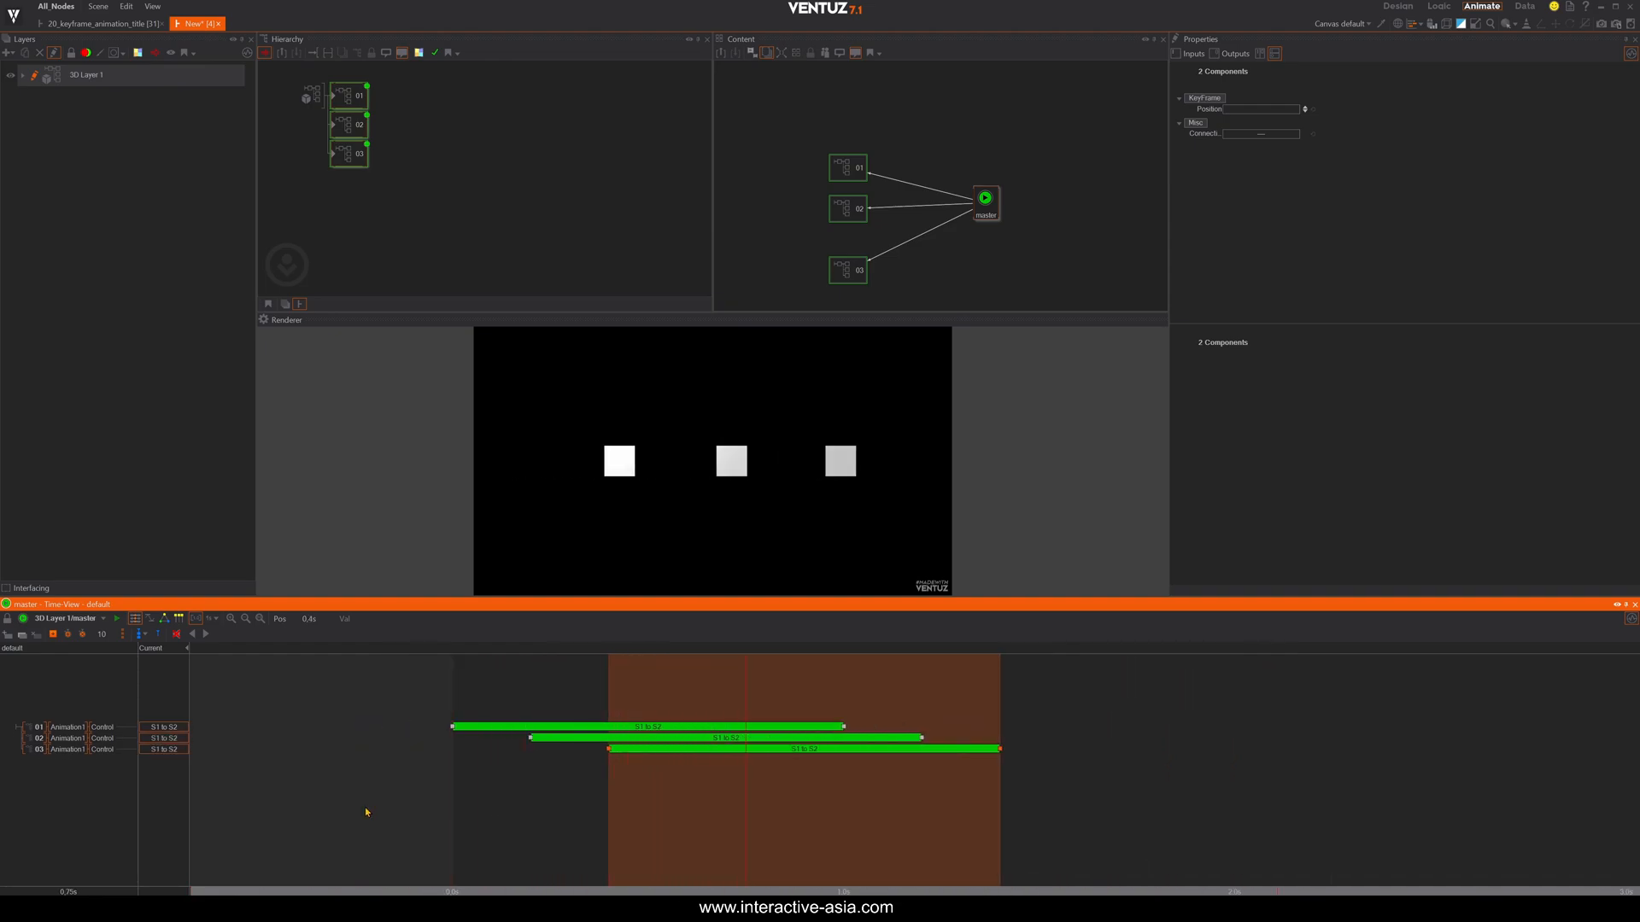
Play back the staggered master animation and return the time to 0 seconds.
click(453, 806)
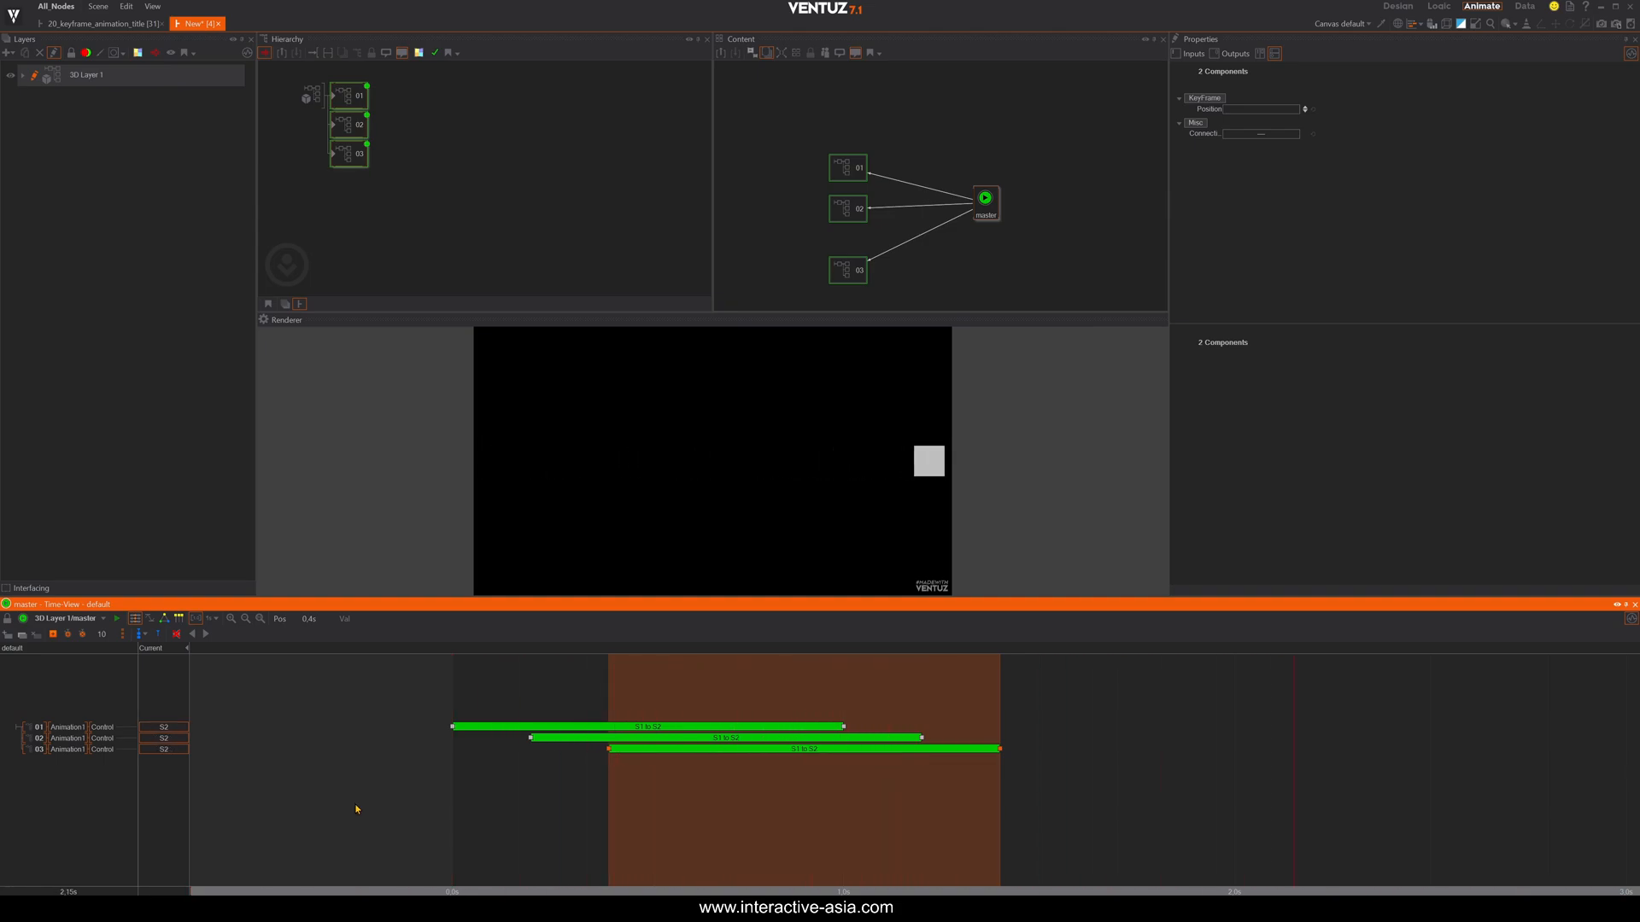
click(453, 822)
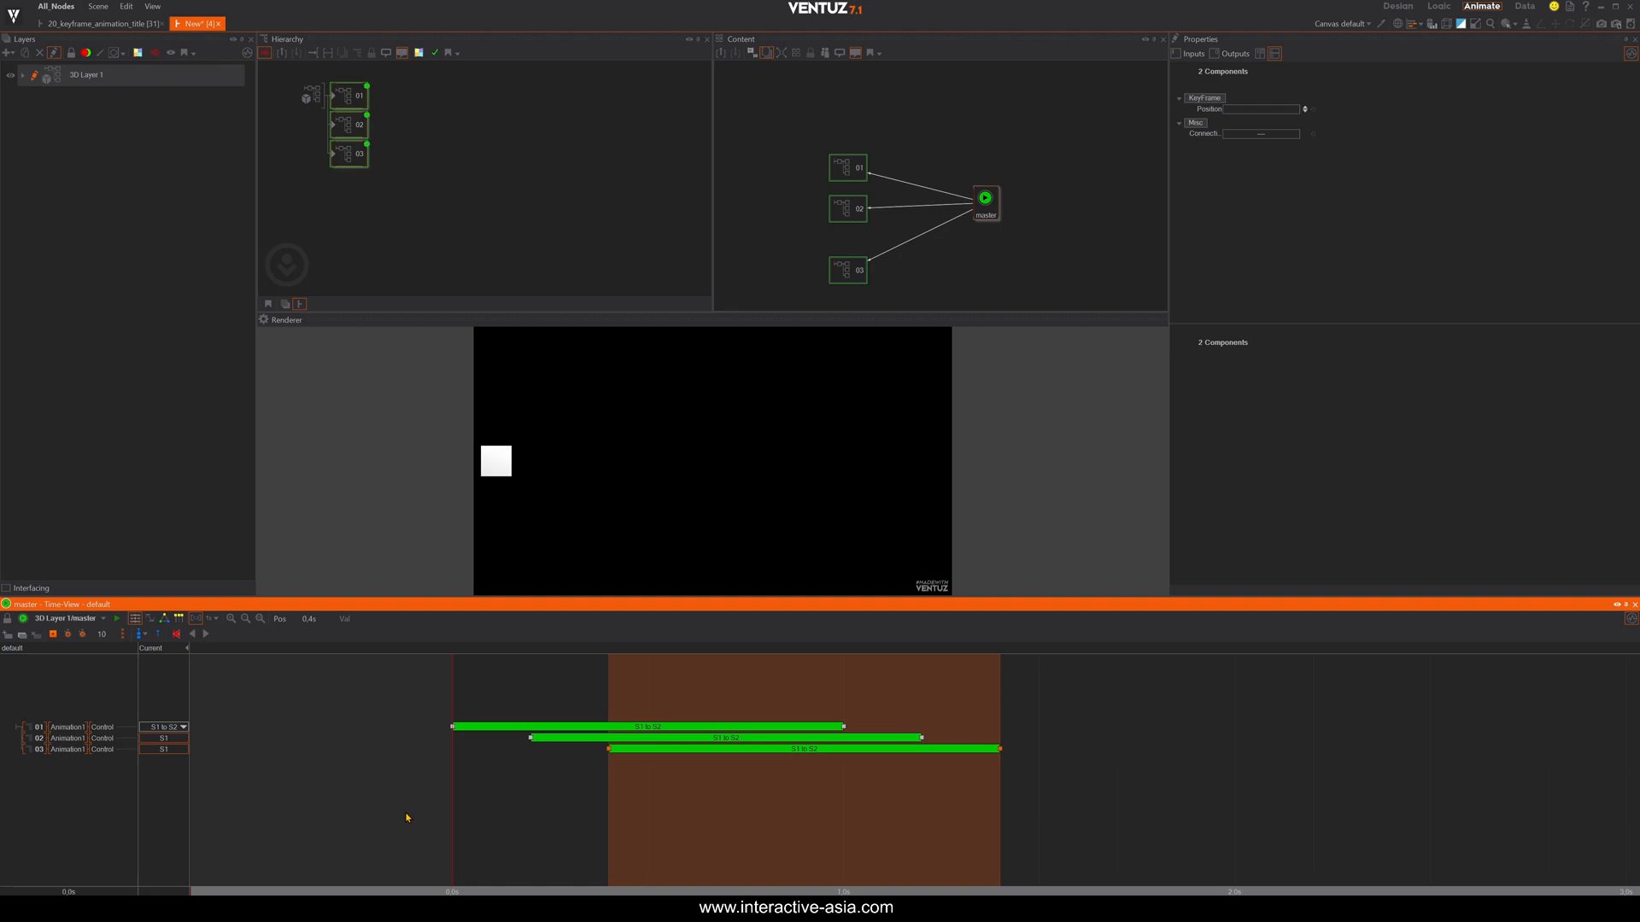
middle_drag(544, 808, 457, 796)
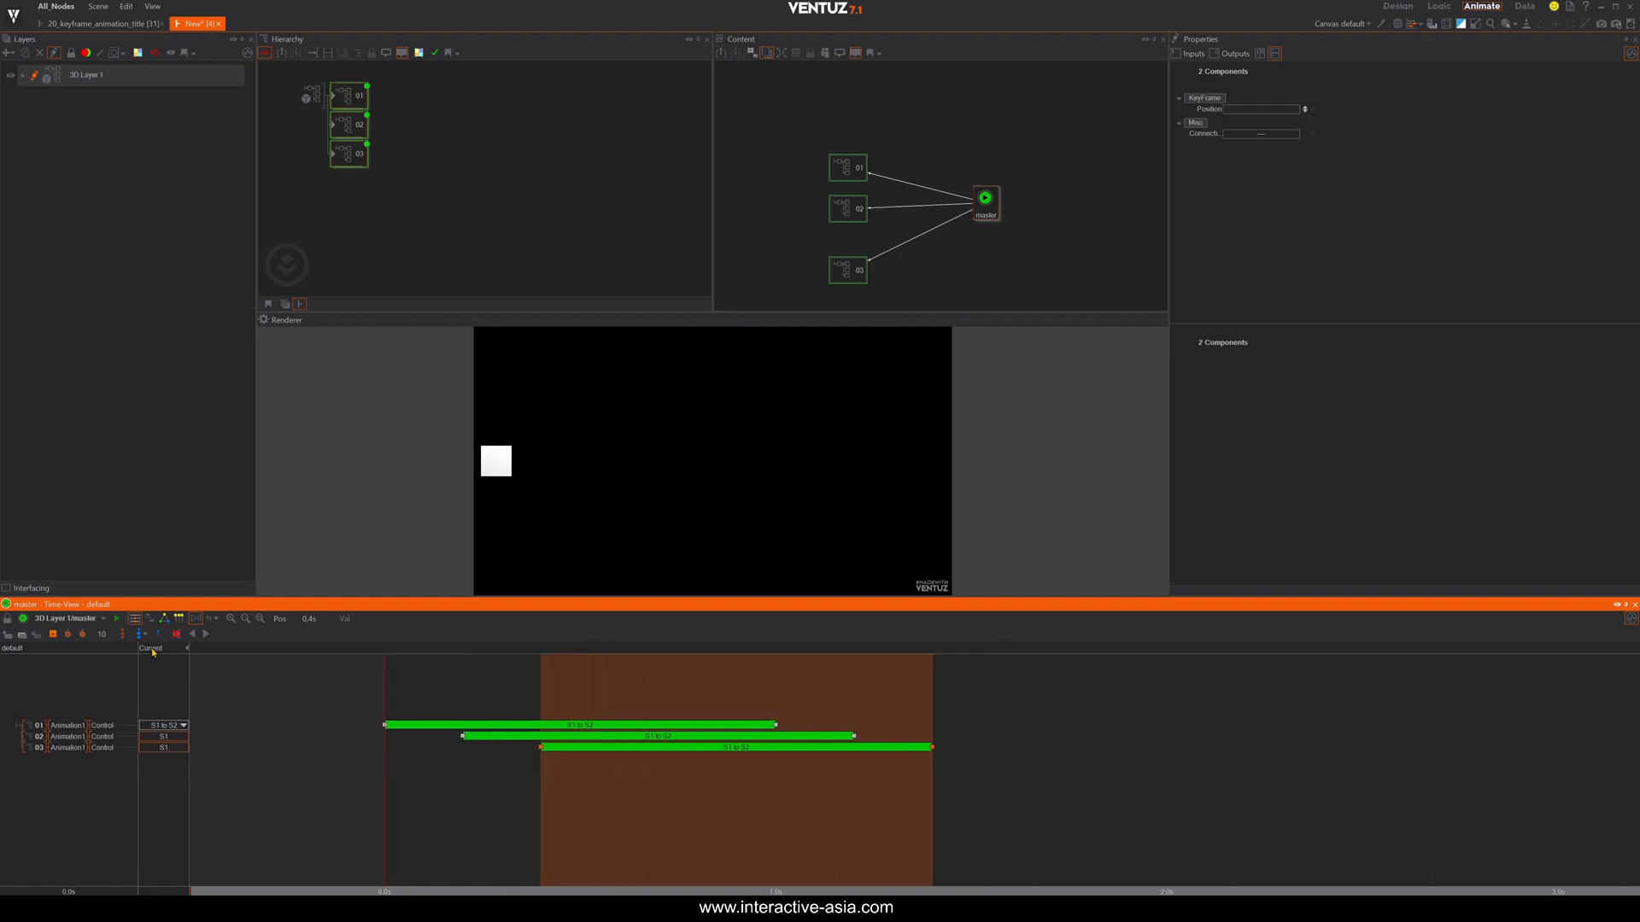
Try a regular state at 0 seconds, then delete its mark and the extra 0-second Control keyframes of 02 and 03.
click(139, 635)
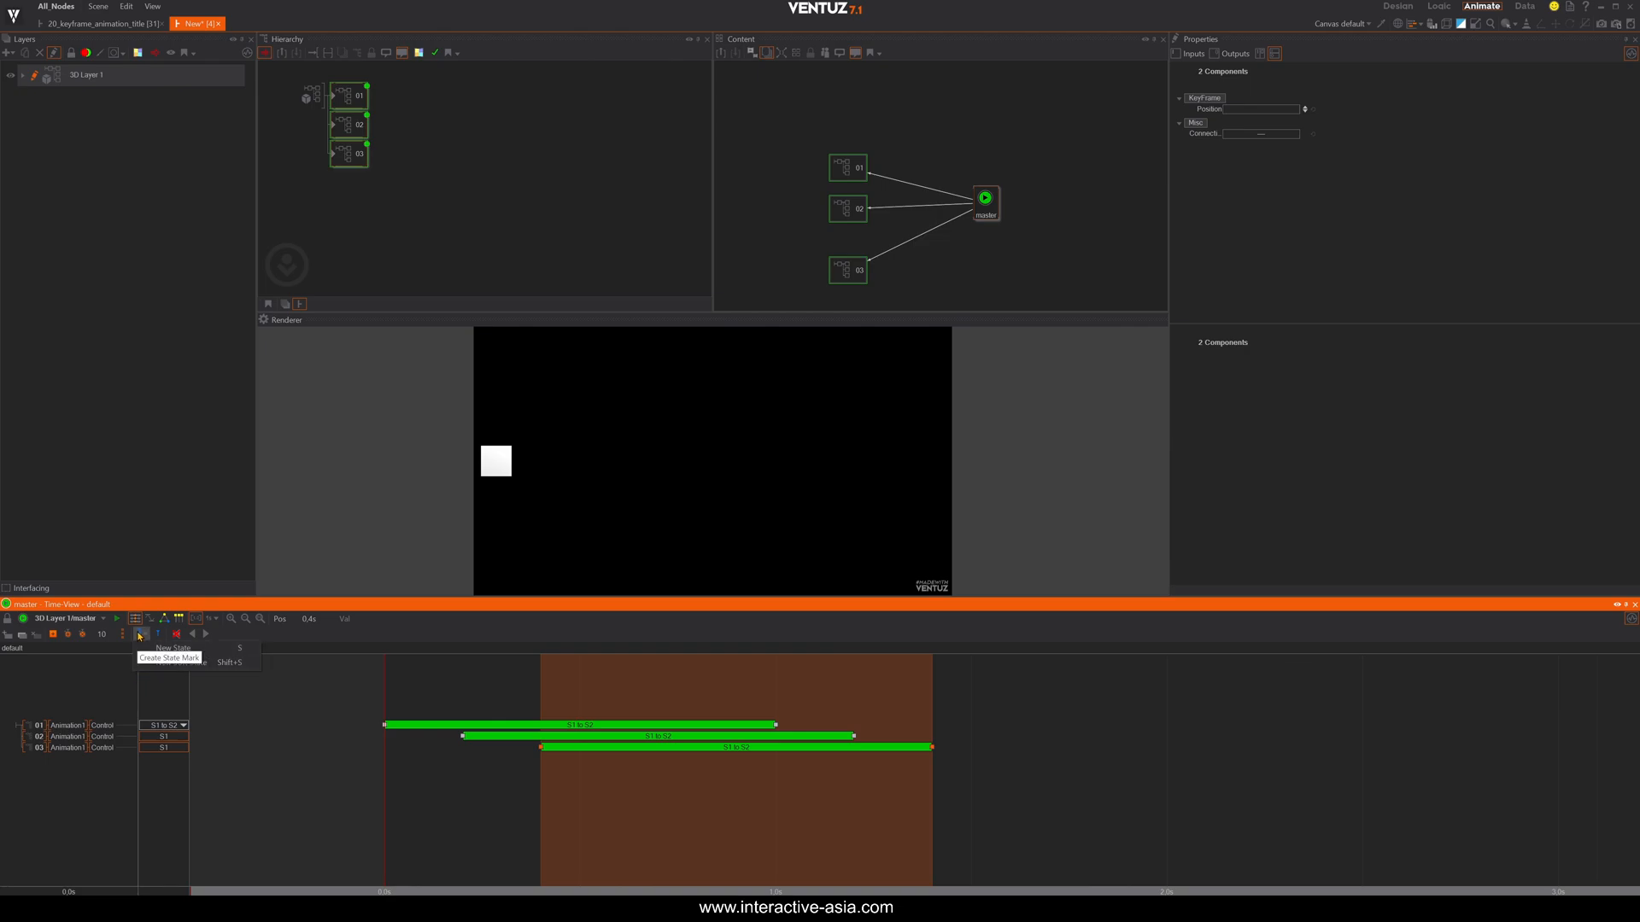
click(166, 650)
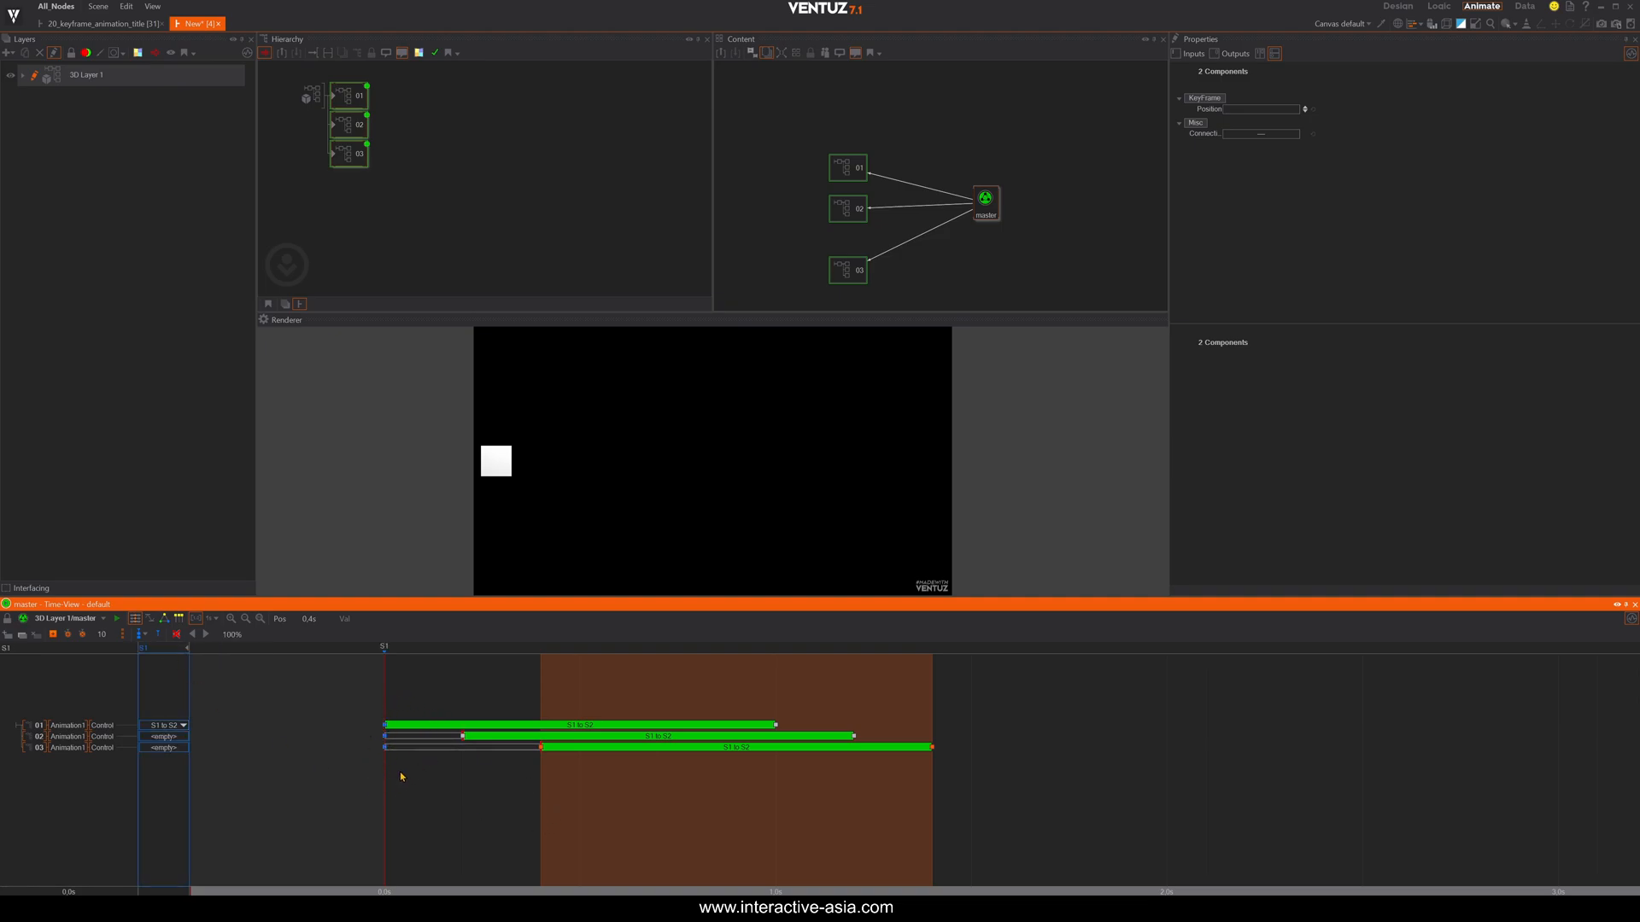
click(398, 680)
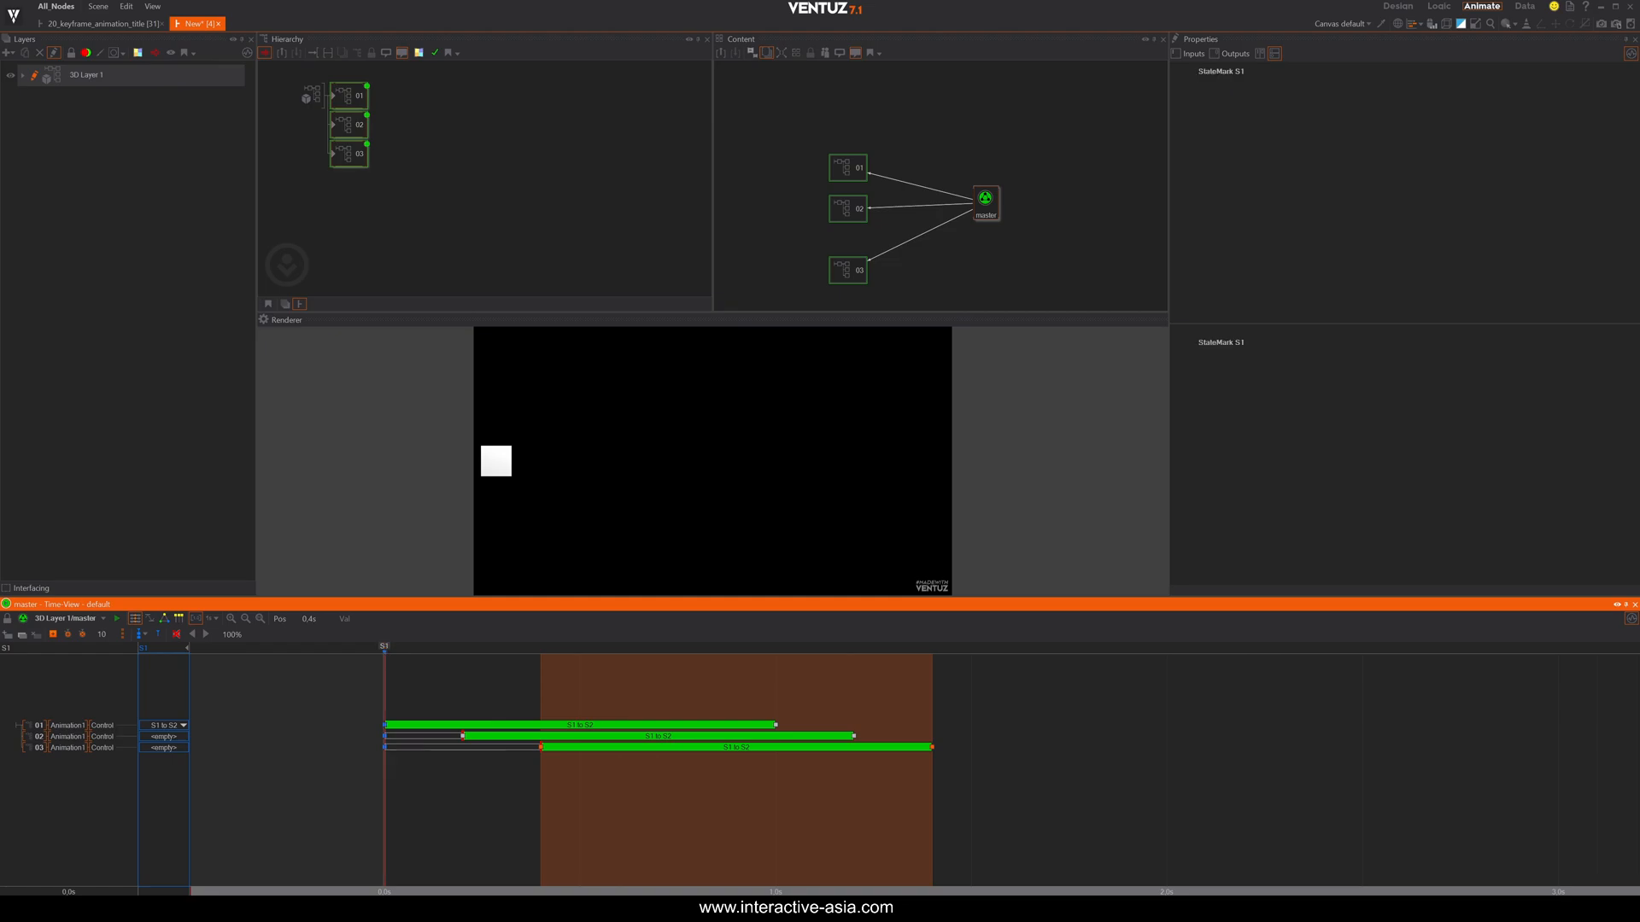
click(384, 737)
key(Delete)
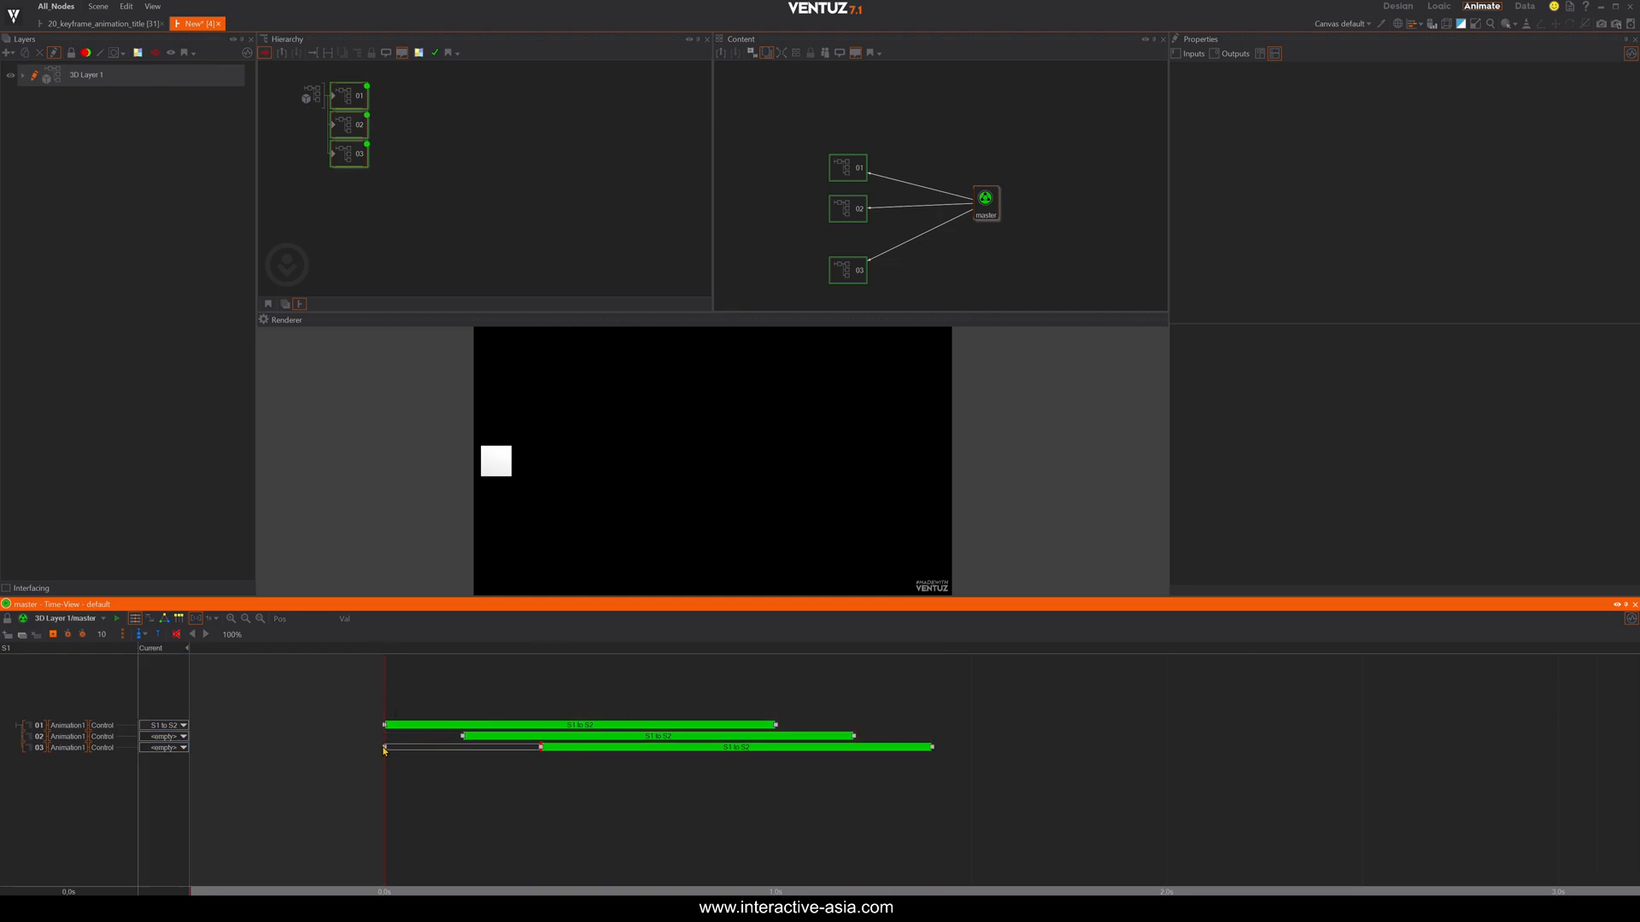
click(385, 748)
key(Delete)
Try a soft state at 0 seconds in the master timeline, then delete its mark.
click(145, 636)
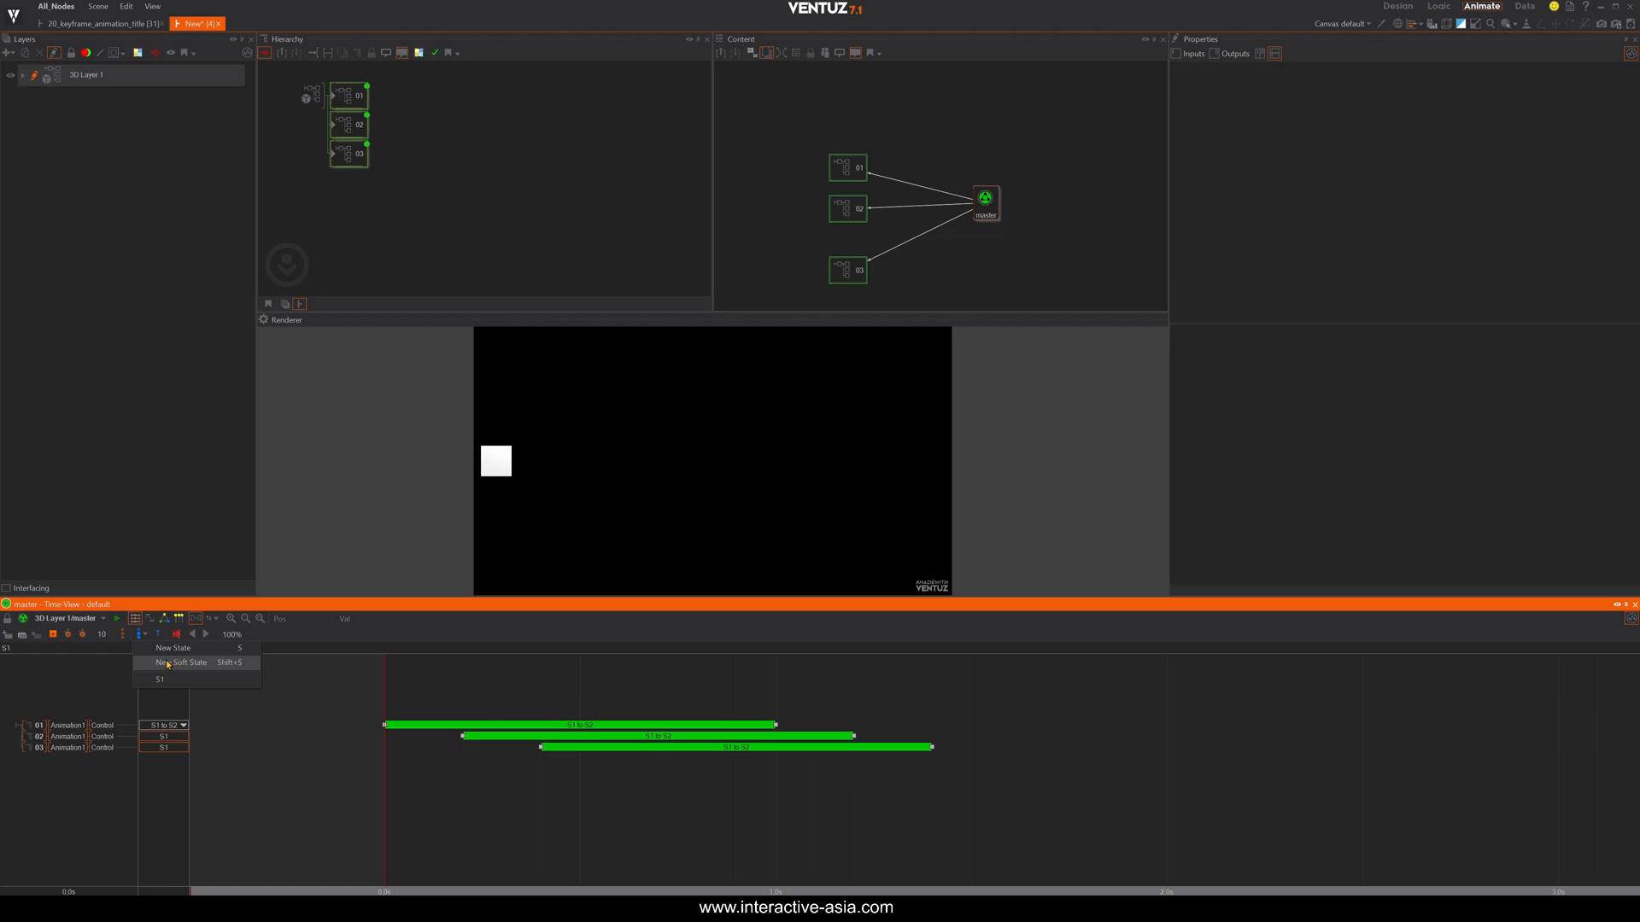
click(161, 665)
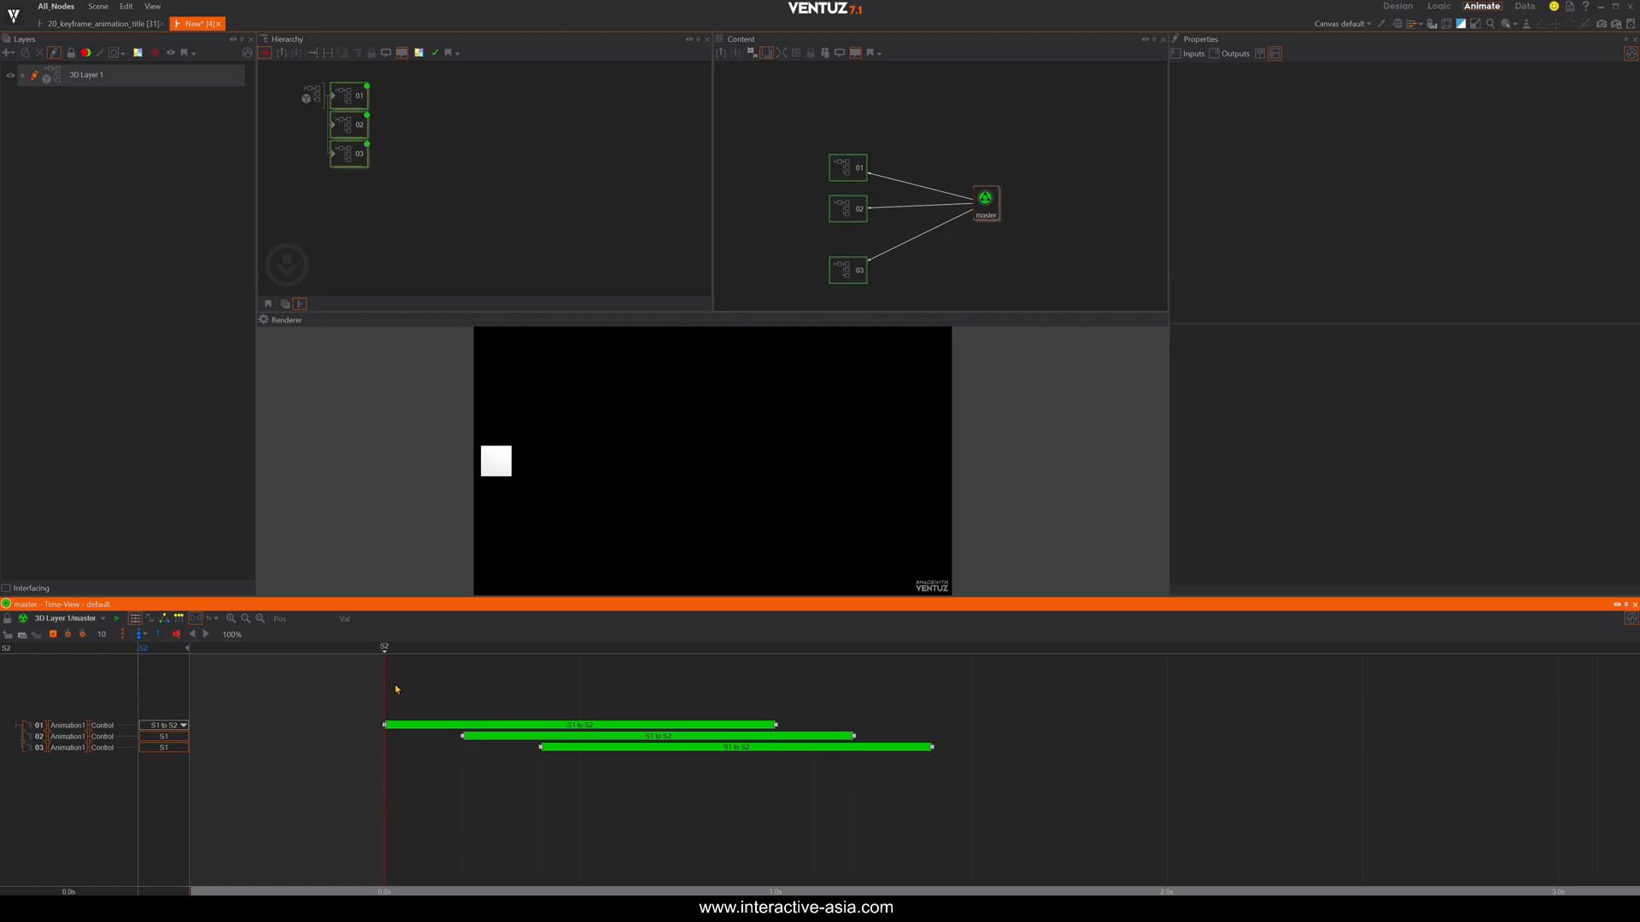
mouse_move(384, 648)
mouse_down()
mouse_move(422, 648)
mouse_move(385, 647)
mouse_up()
key(Delete)
Delete the leftover states S1 and S2 in the master animation's logic view.
click(164, 618)
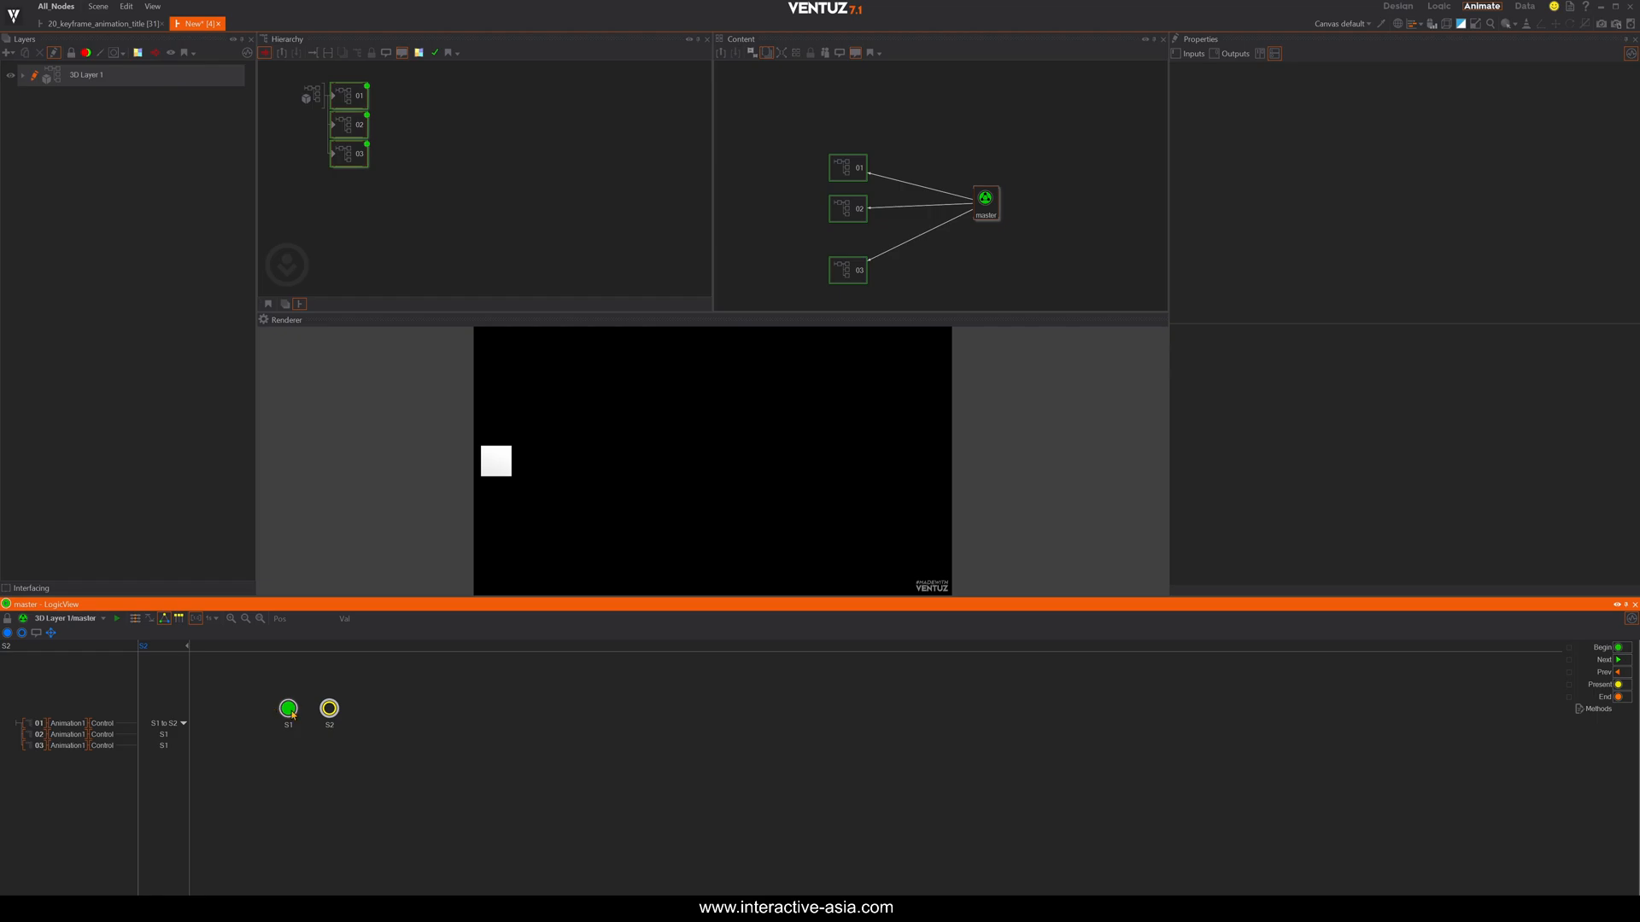
click(327, 710)
key(Delete)
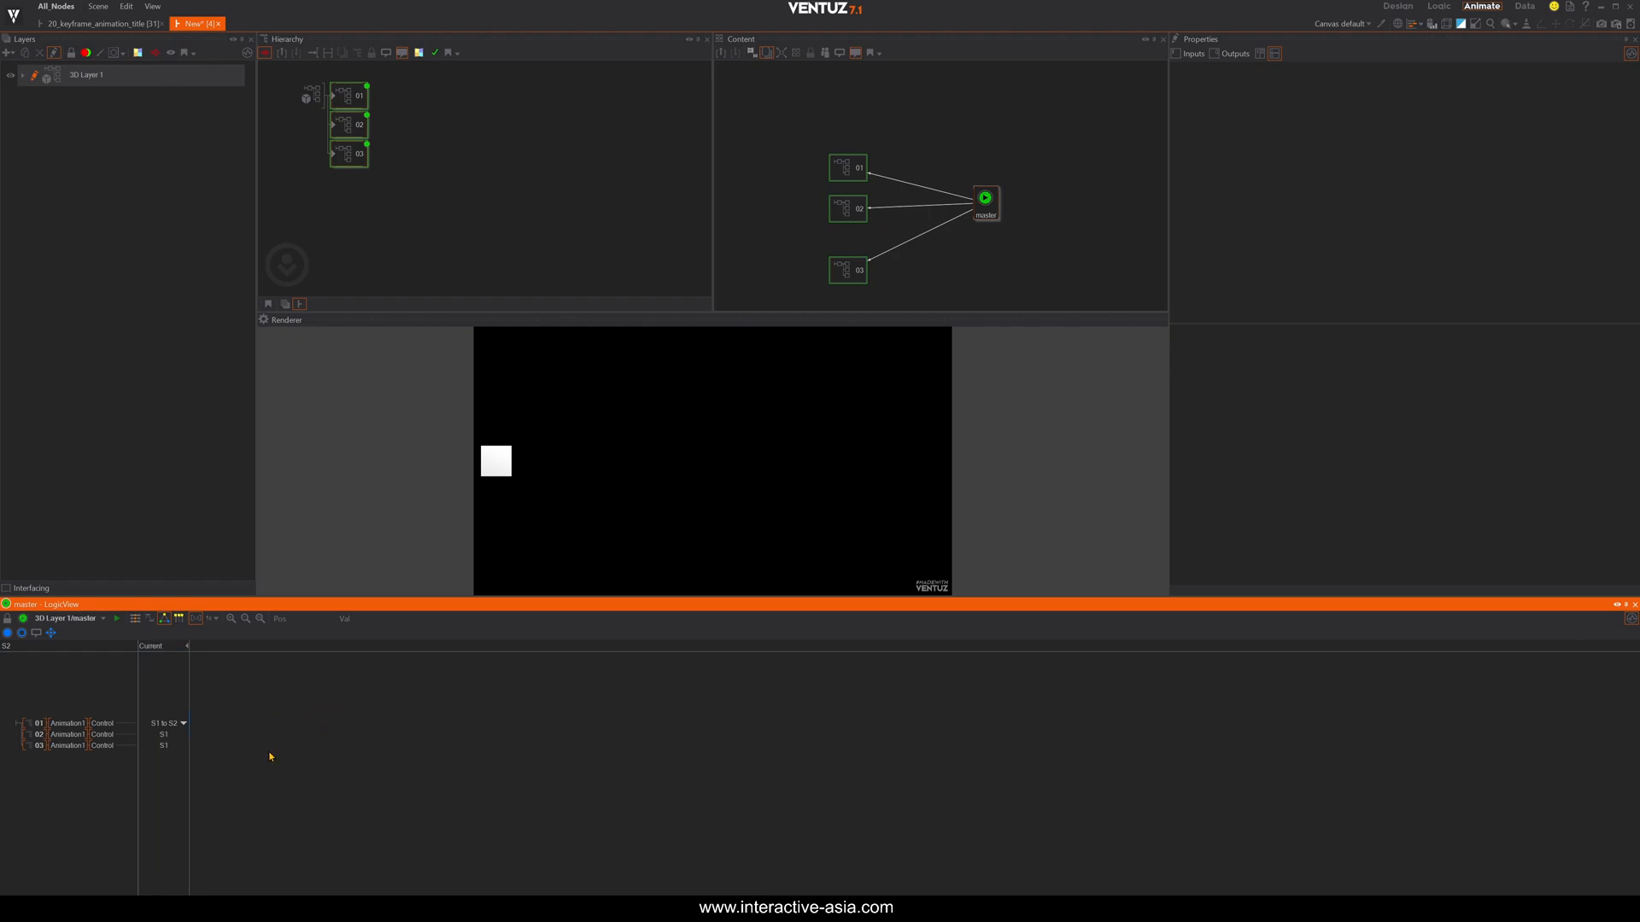
Add a regular state at 0 seconds in the master's time view and move the current time to 0.5 seconds.
click(135, 619)
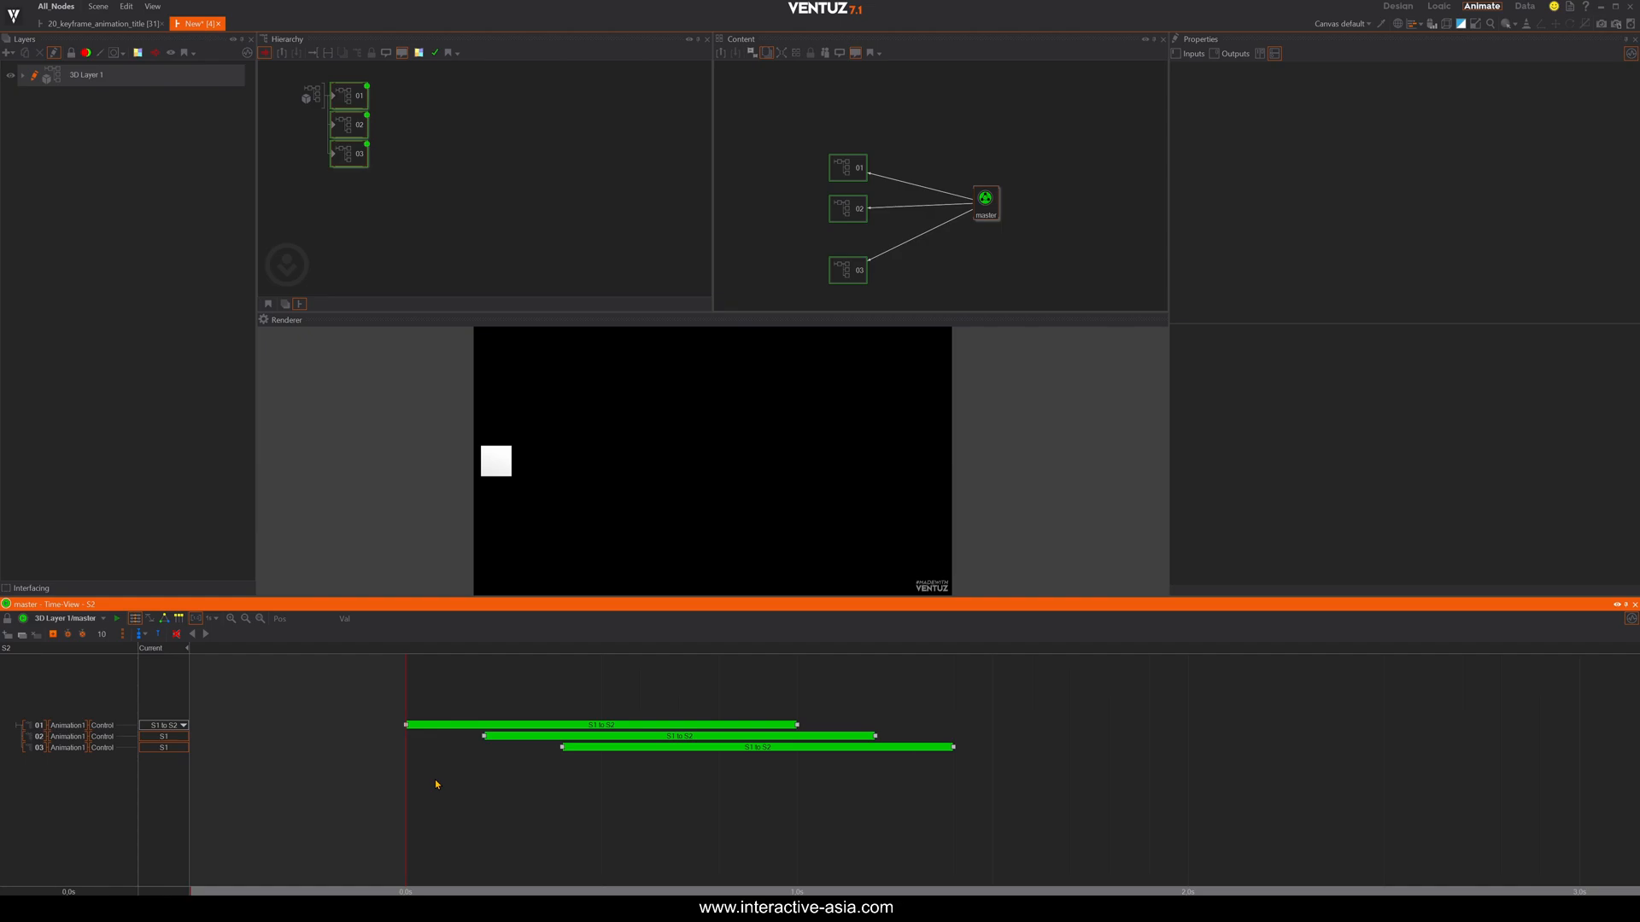
key(s)
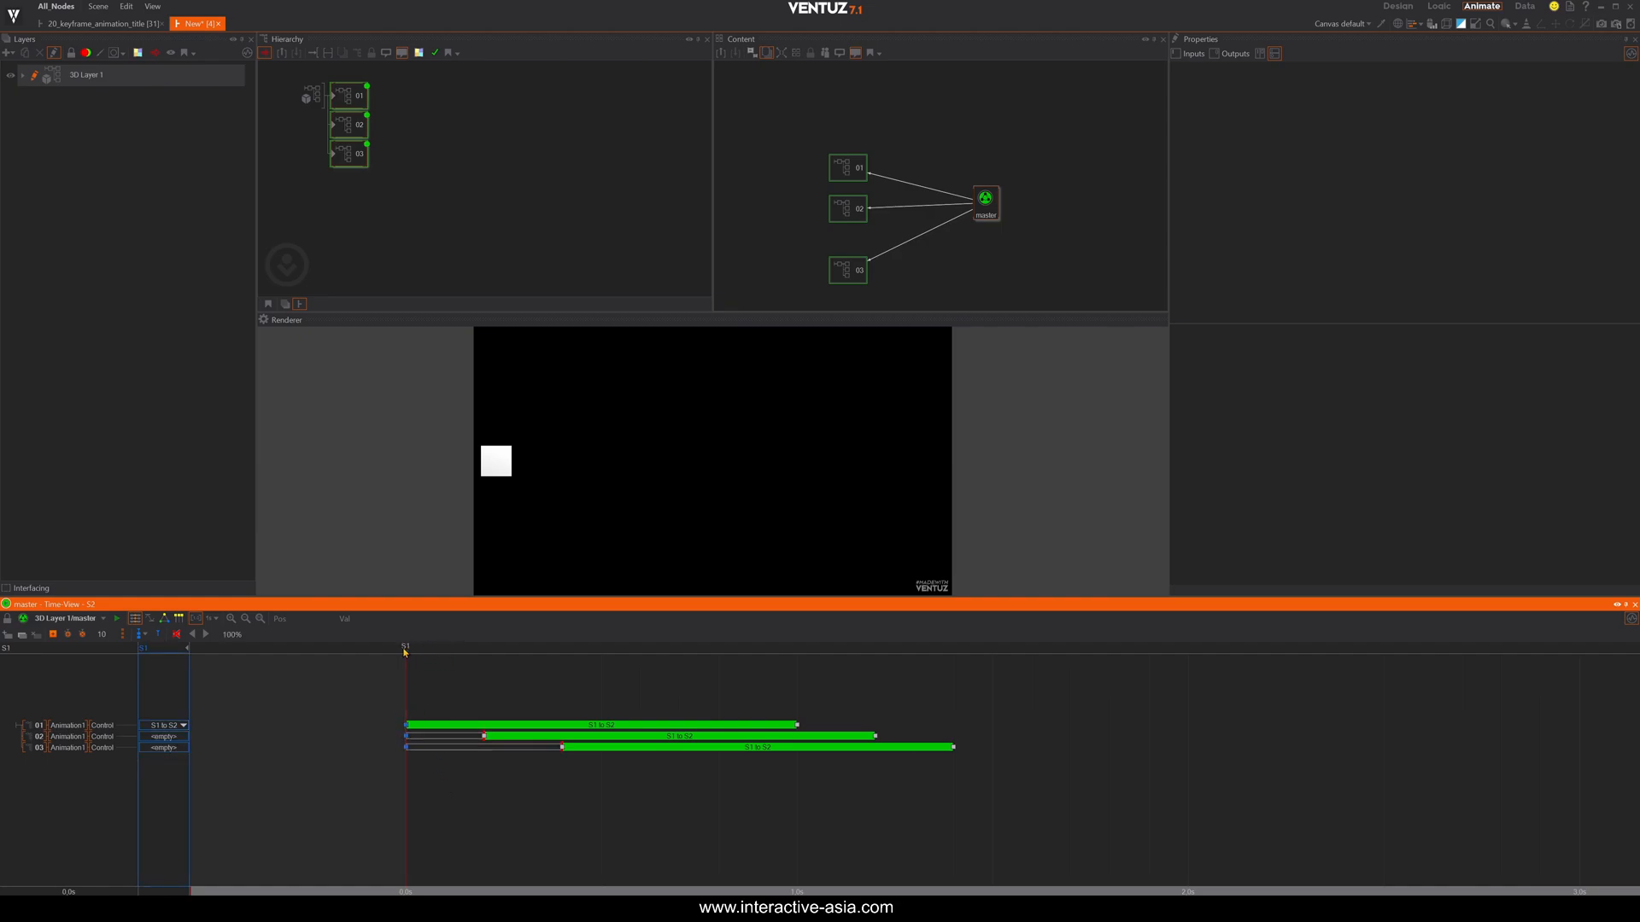
mouse_move(405, 652)
mouse_down()
mouse_move(602, 647)
mouse_move(446, 660)
mouse_move(524, 689)
mouse_move(600, 683)
mouse_move(445, 712)
mouse_move(601, 734)
mouse_move(402, 760)
mouse_move(641, 684)
mouse_move(557, 679)
mouse_move(602, 688)
mouse_up()
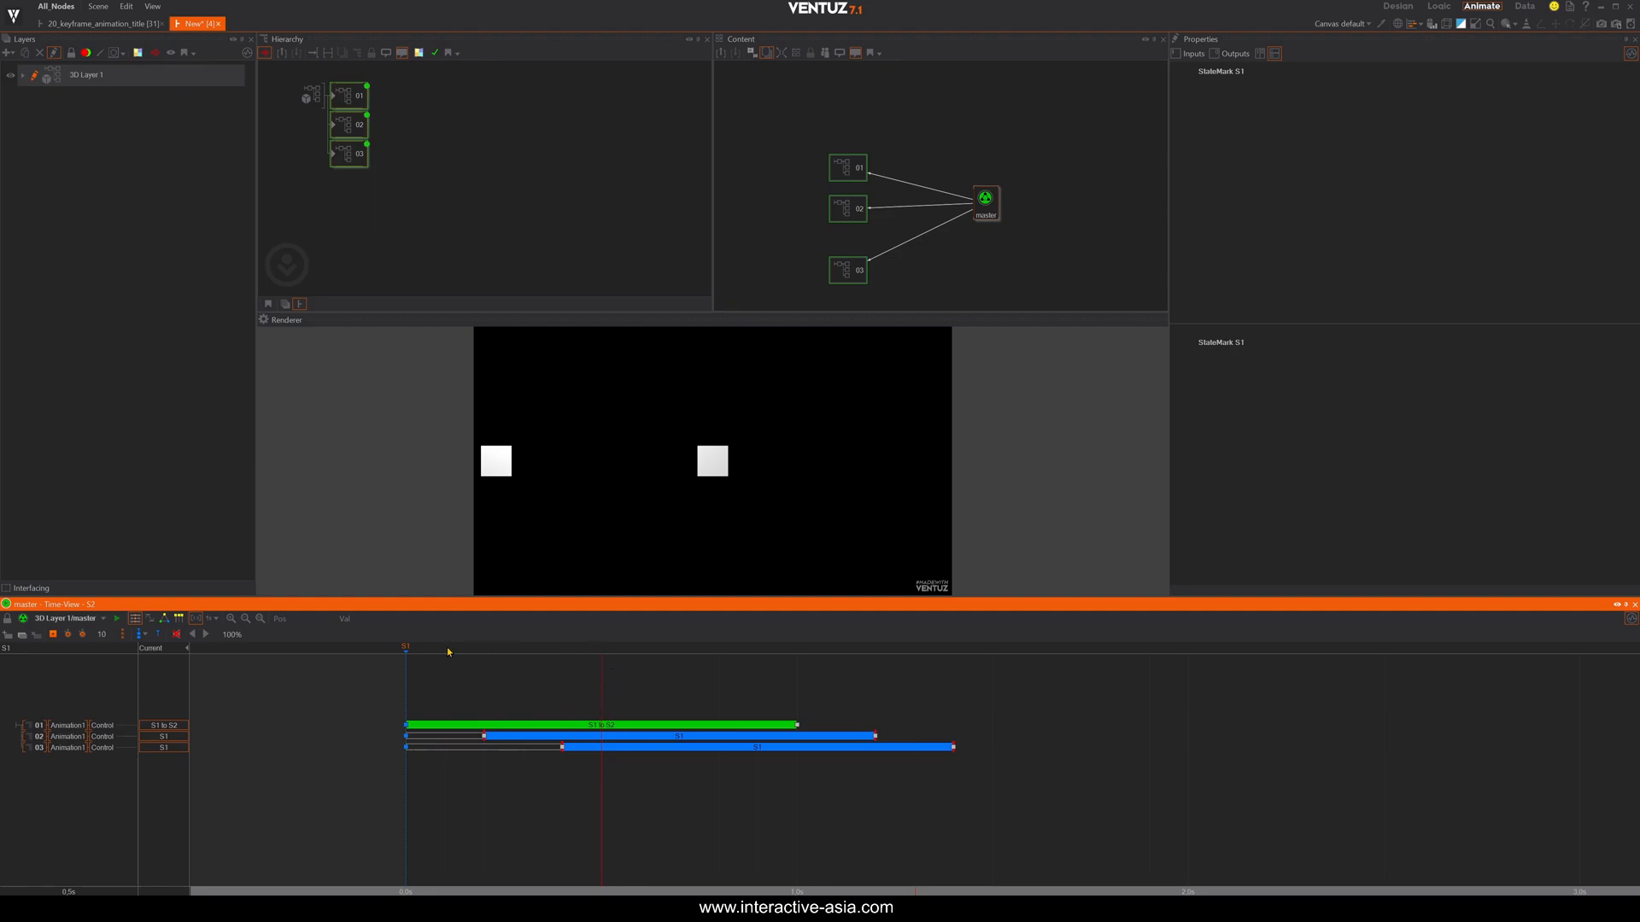
Add a soft state at 0.5 seconds in the master timeline and move its mark to about 0.8 seconds.
click(141, 634)
click(171, 663)
click(600, 647)
mouse_move(757, 650)
mouse_down()
mouse_move(641, 662)
mouse_move(838, 659)
mouse_move(603, 659)
mouse_move(720, 666)
mouse_up()
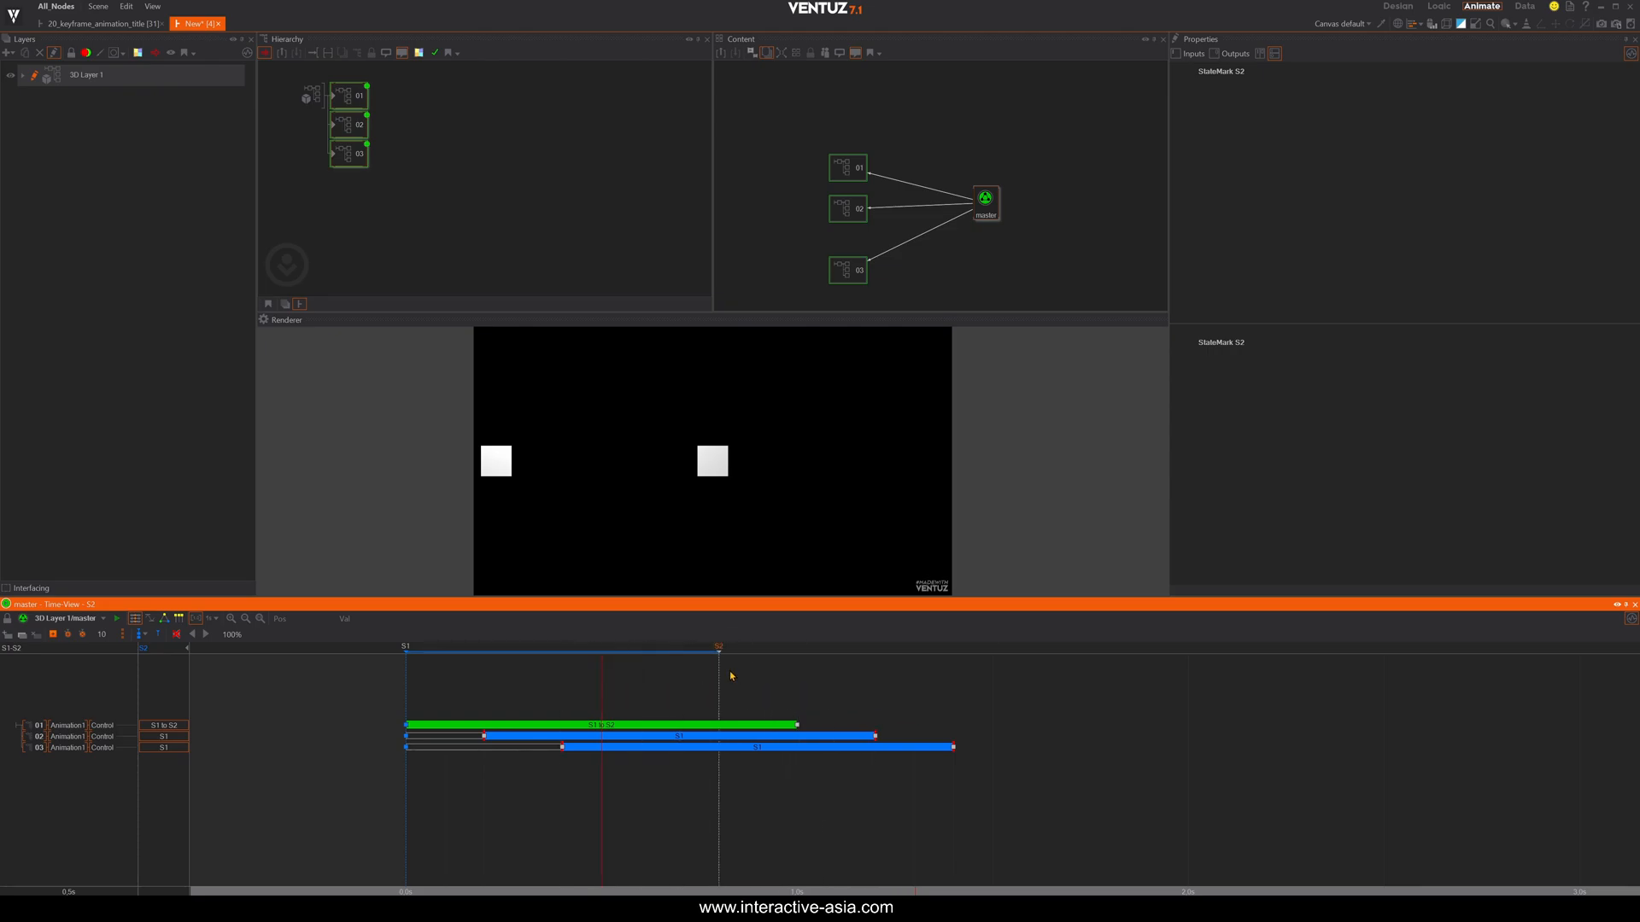